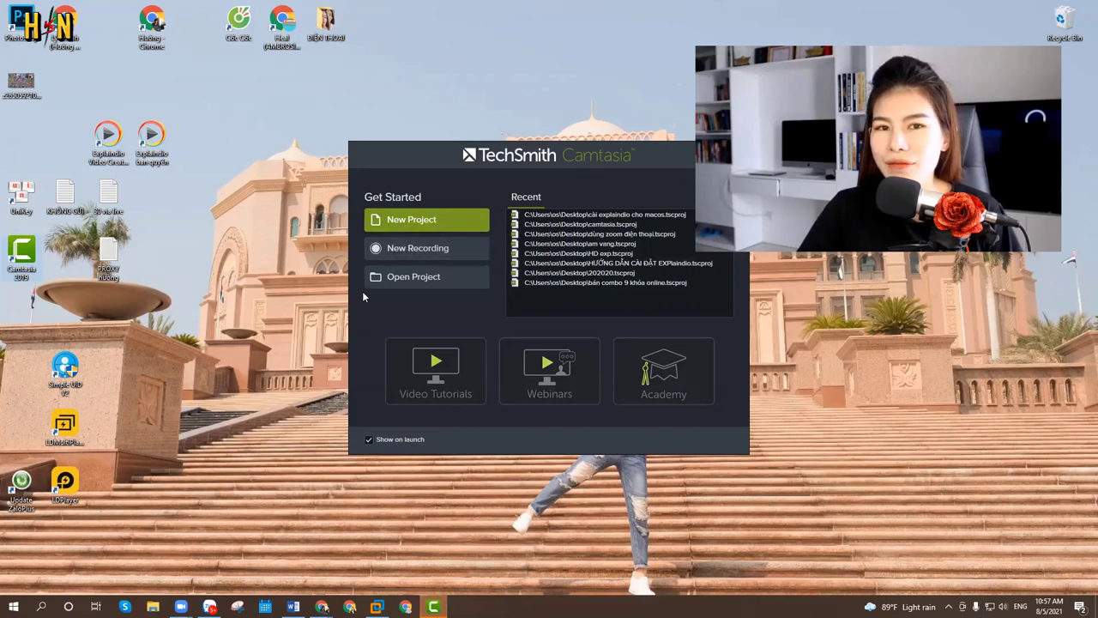
Create a new project and import intro 7198925_7374002_HD, KHOẺ MẠNH giàu có hạnh phúc and khung hình chữ nhất đt into the media bin
left_click(422, 221)
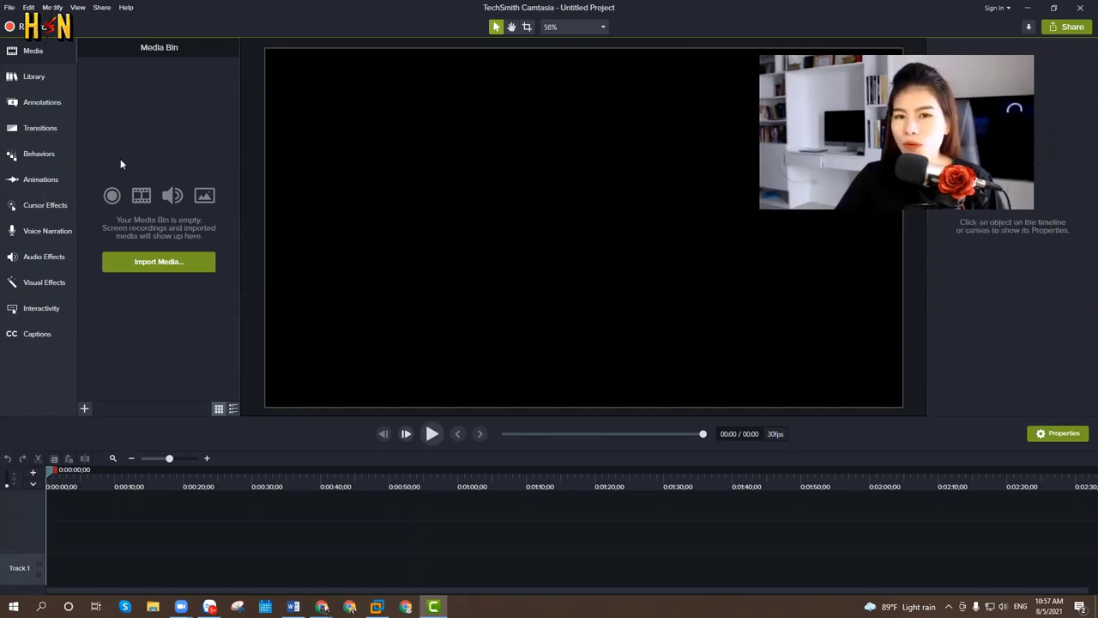
left_click(38, 52)
left_click(42, 52)
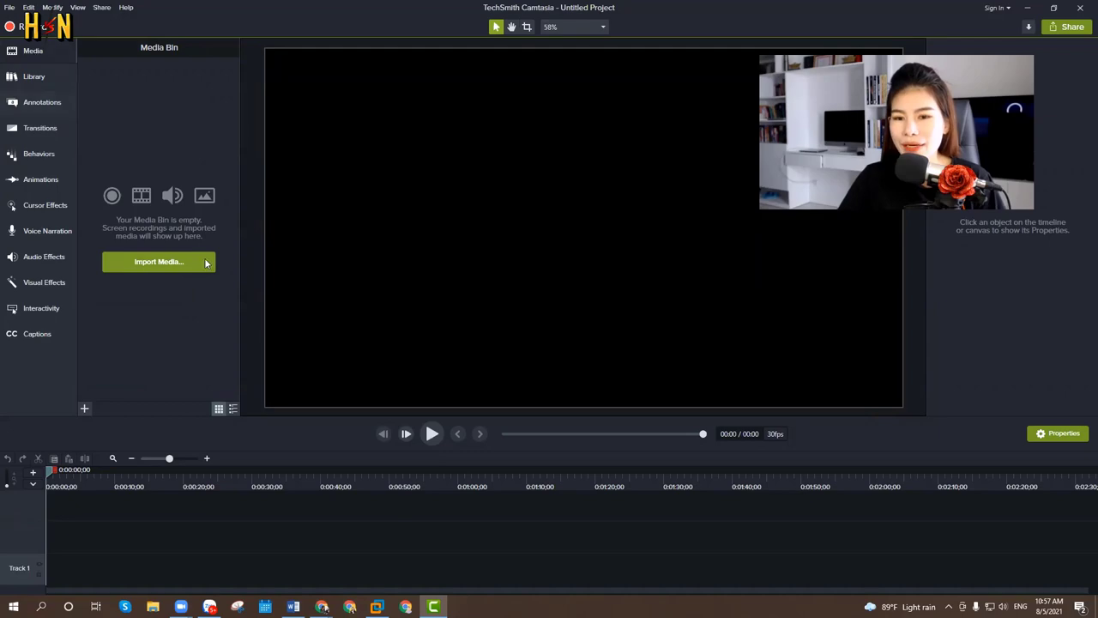
left_click(137, 266)
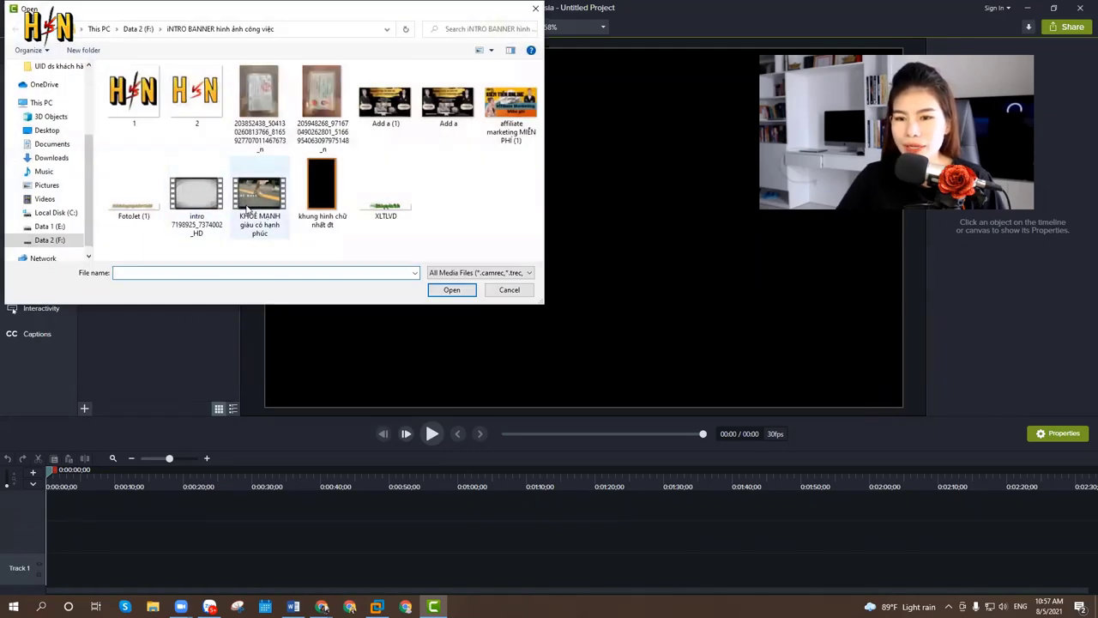
left_click(196, 196)
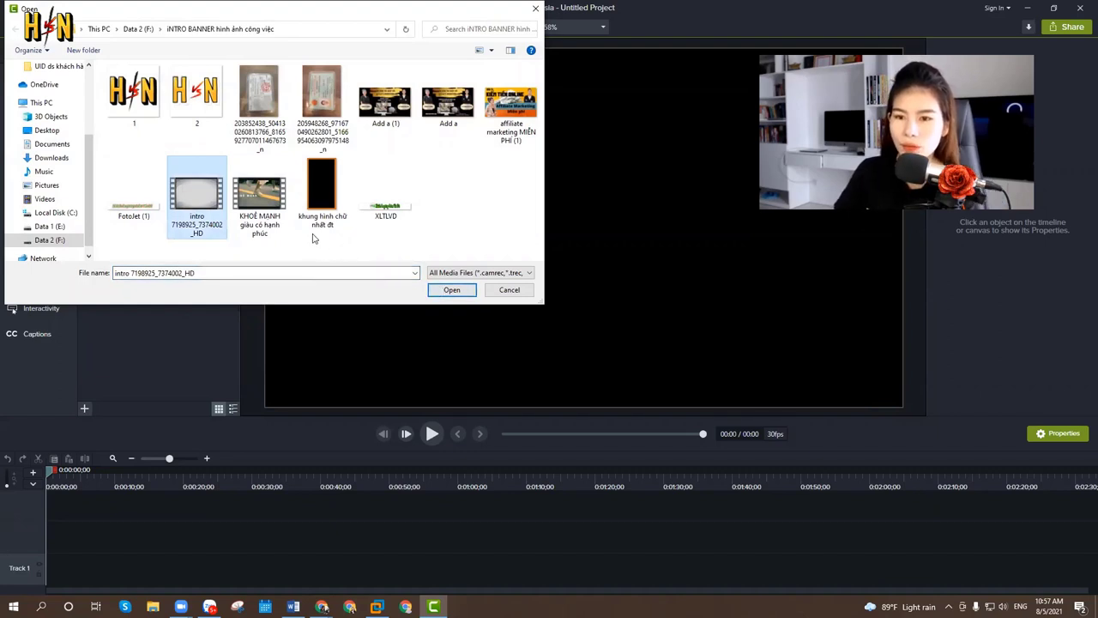
left_click(259, 196, "ctrl")
left_click(322, 187, "ctrl")
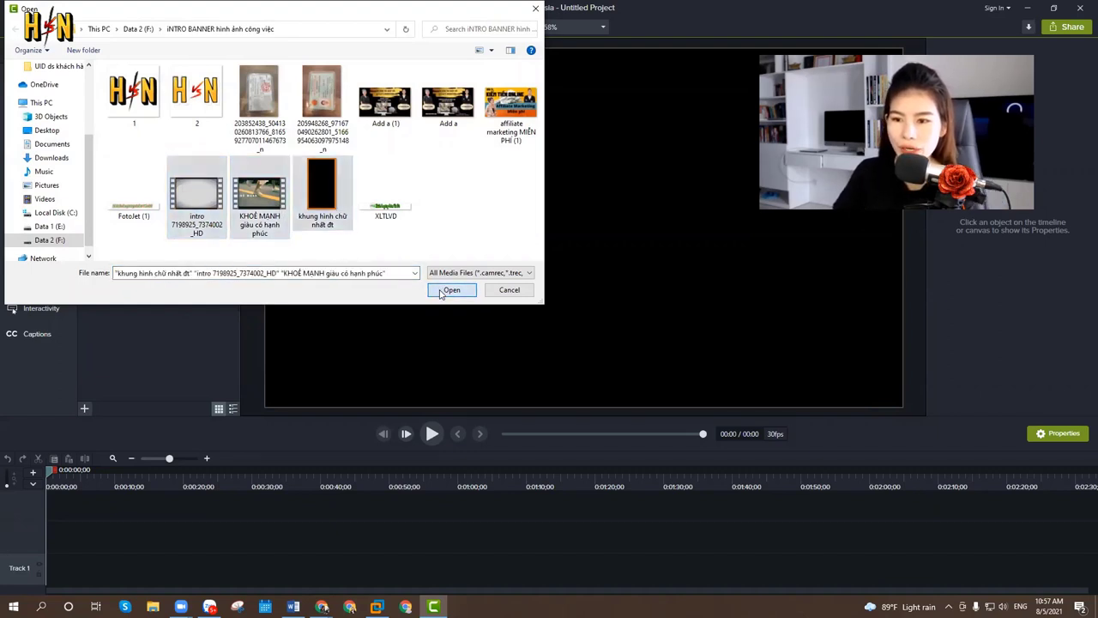
left_click(451, 290)
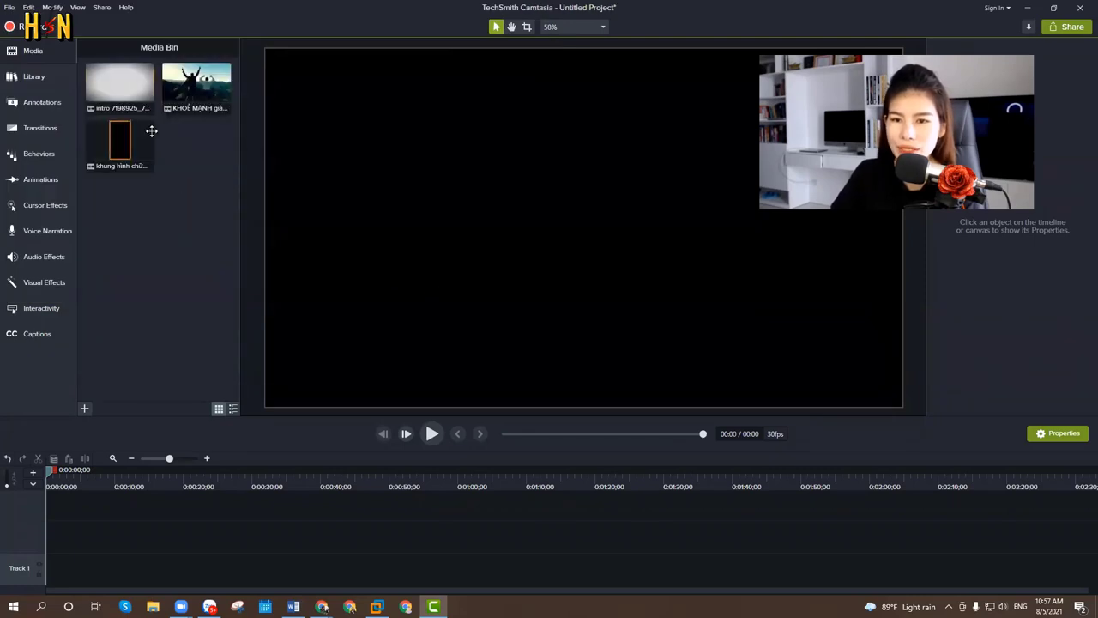
Import the XLTLVD image and the logo image named 1 into the media bin
left_click(98, 371)
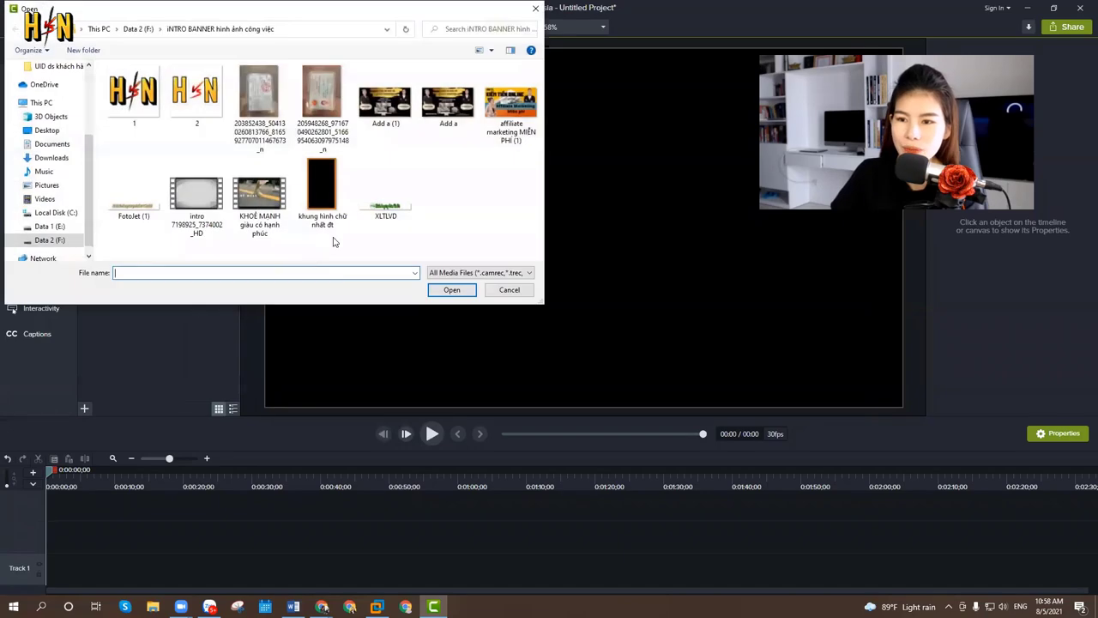
left_click(363, 213)
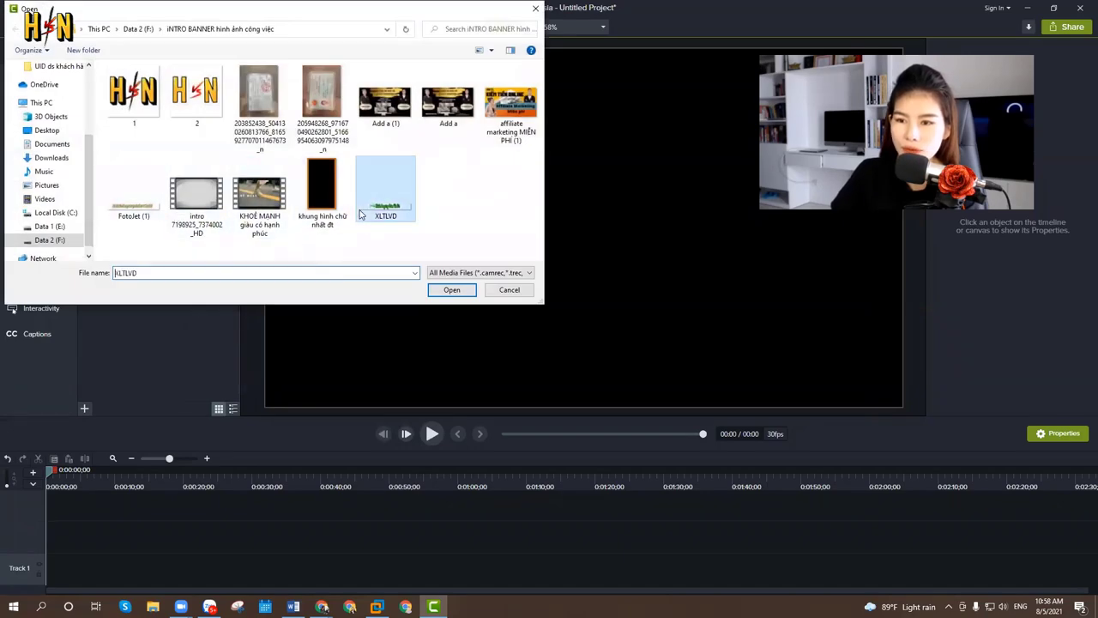
left_click(452, 290)
left_click(84, 409)
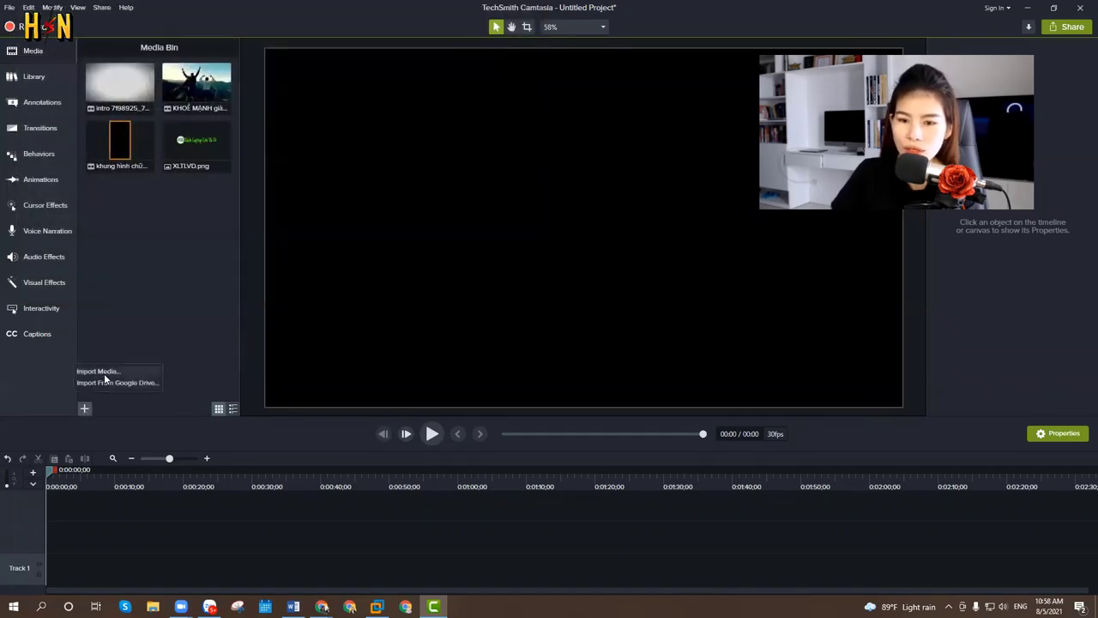
left_click(101, 370)
left_click(134, 94)
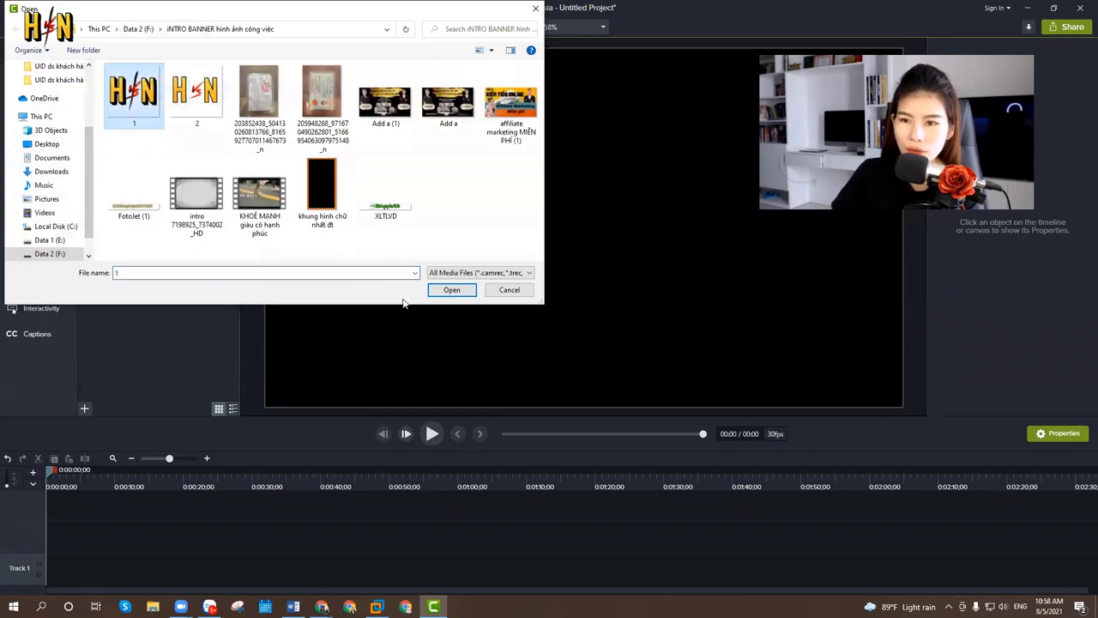
left_click(452, 290)
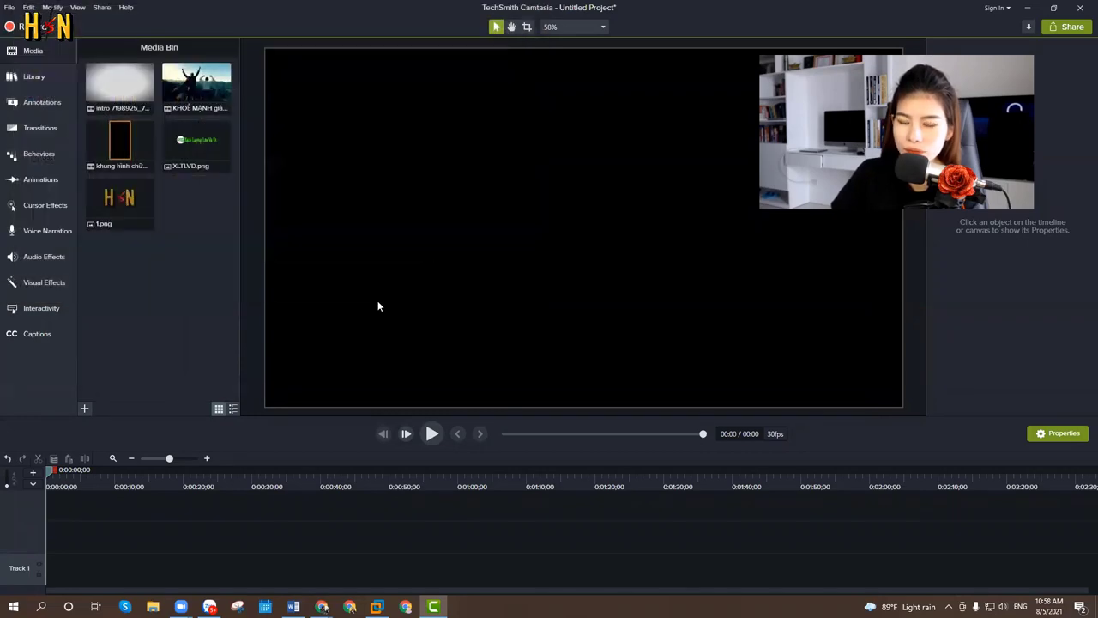
left_click(85, 409)
left_click(109, 370)
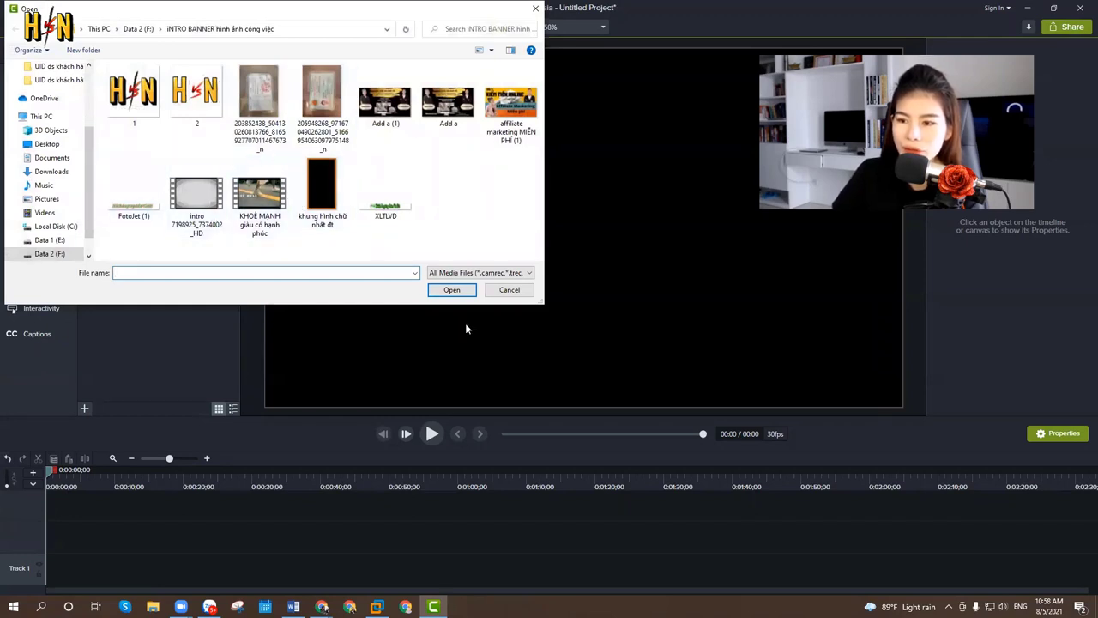
left_click(505, 290)
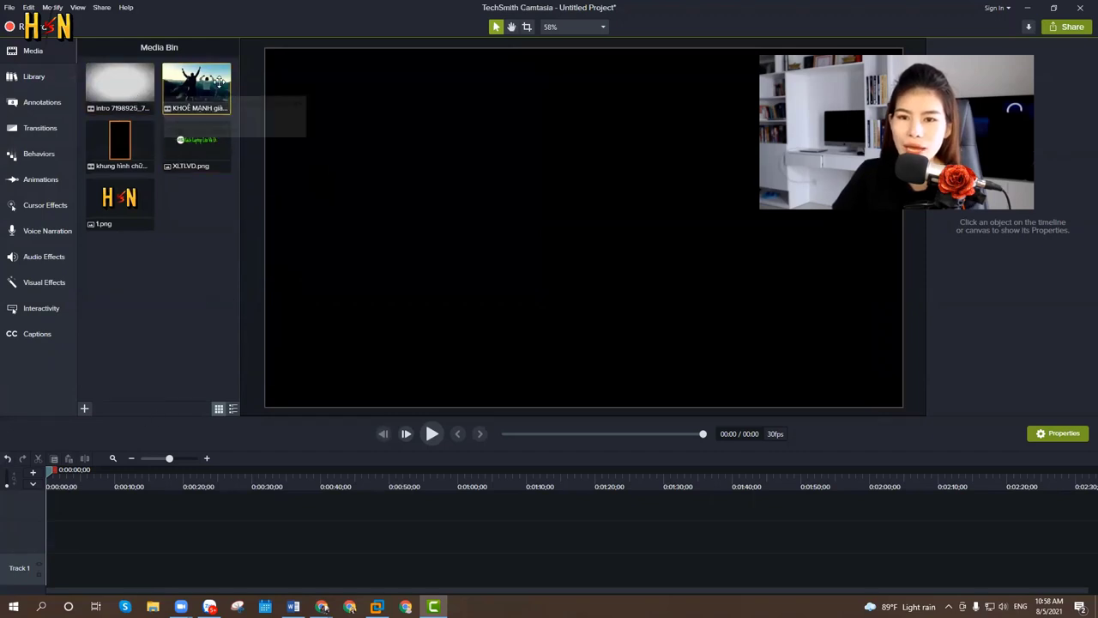
Place the KHOẺ MẠNH giàu có hạnh phúc video at the start of Track 2 and preview its first four seconds
left_click_drag(196, 82, 119, 545)
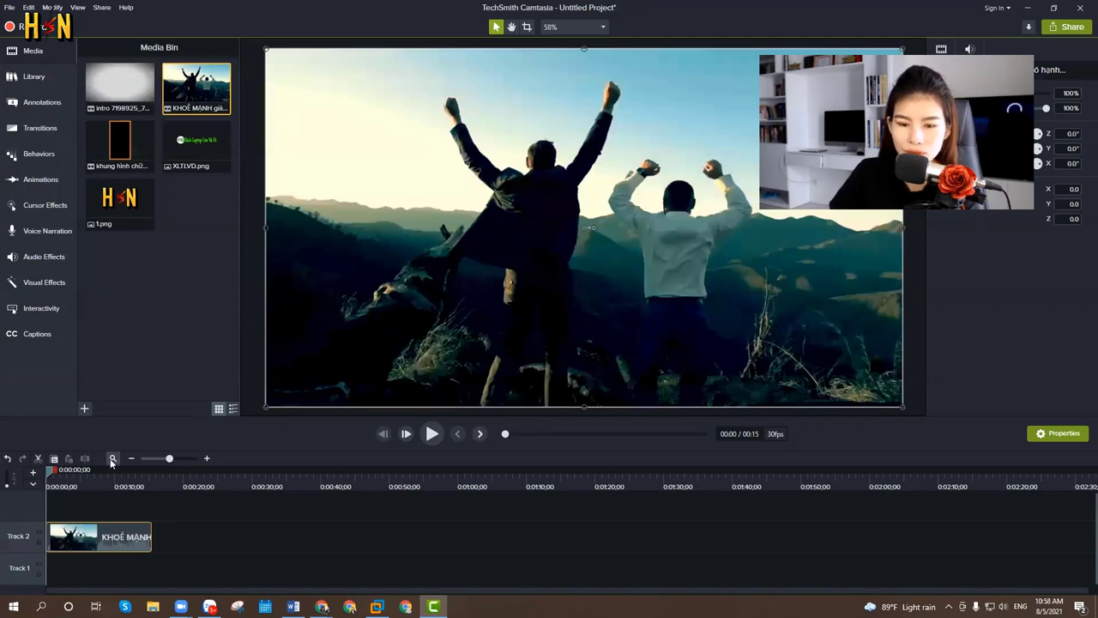
key("space")
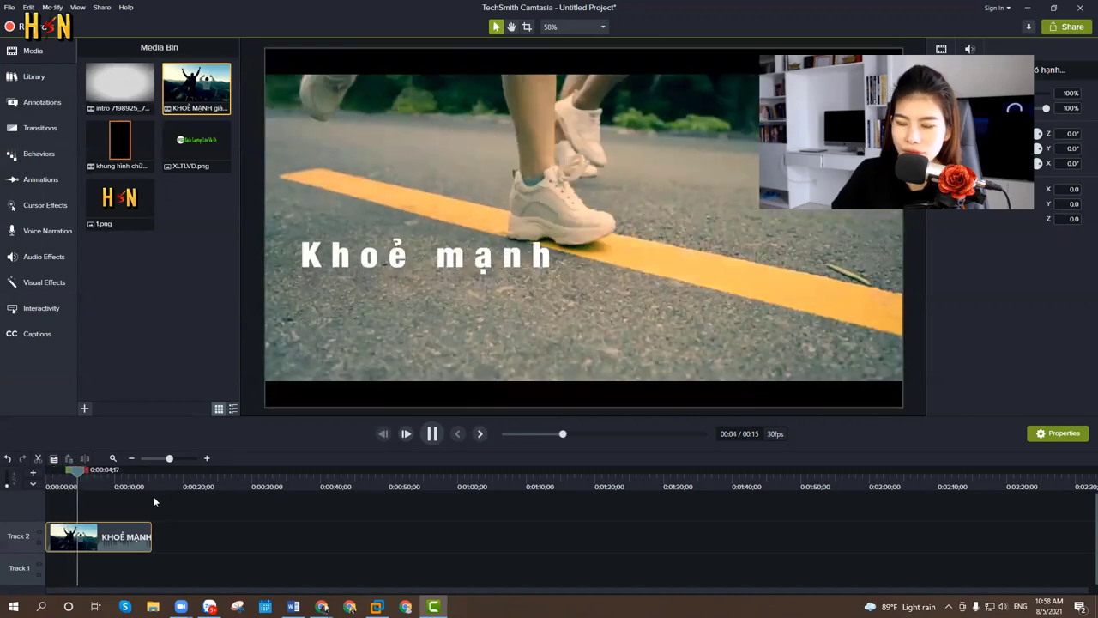
key("space")
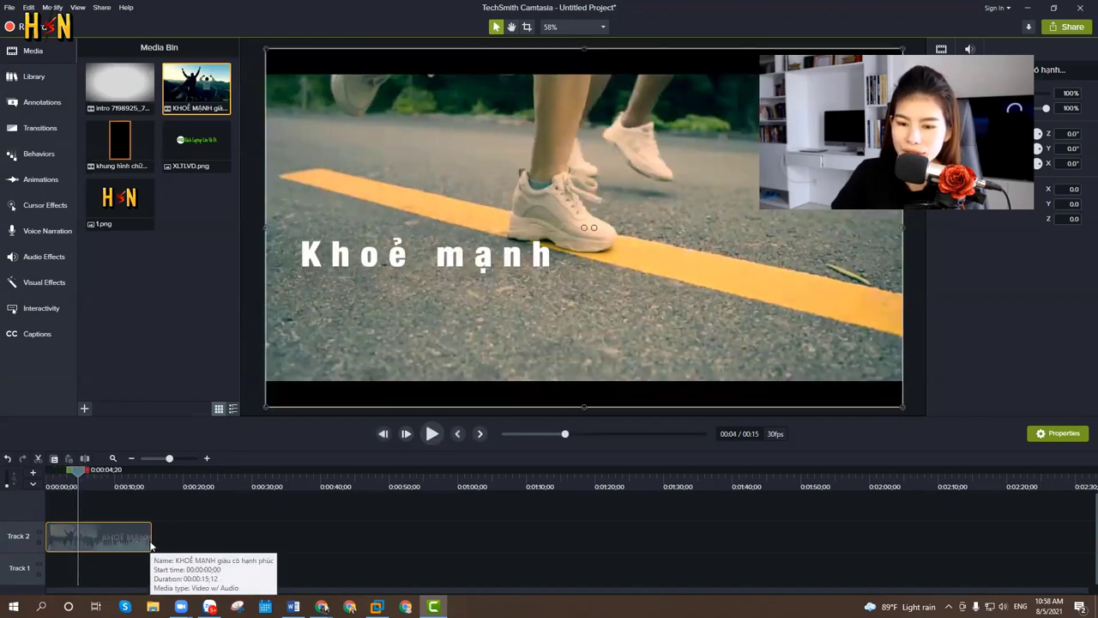
Try trimming the clip's end back to the playhead at 0:00:04;20, preview it, and restore the clip's full length
left_click_drag(149, 546, 76, 545)
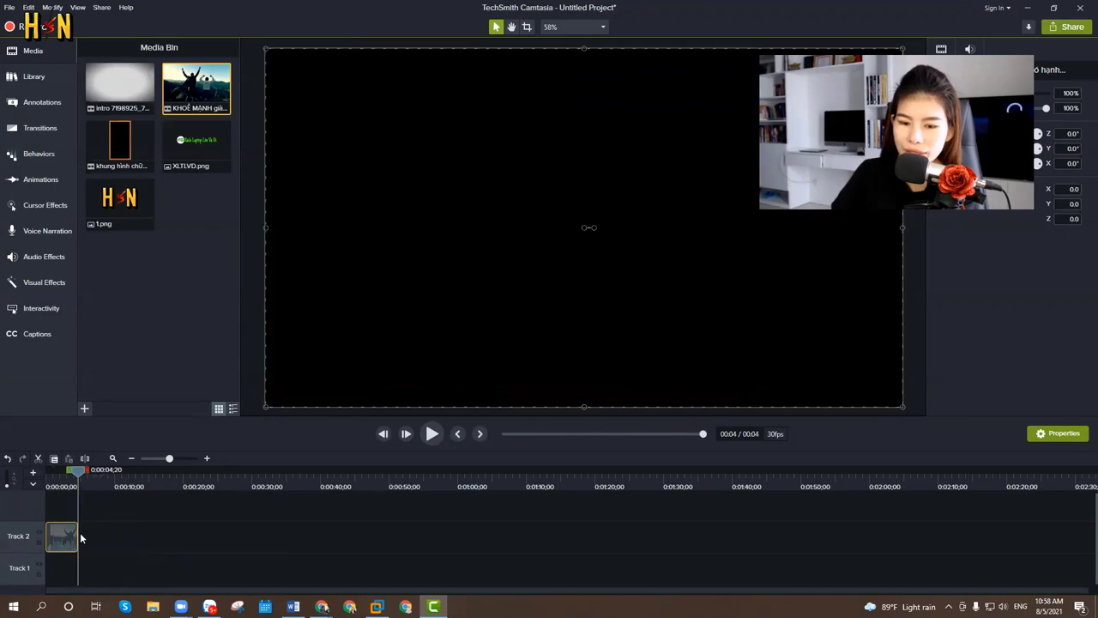
left_click(72, 487)
key("space")
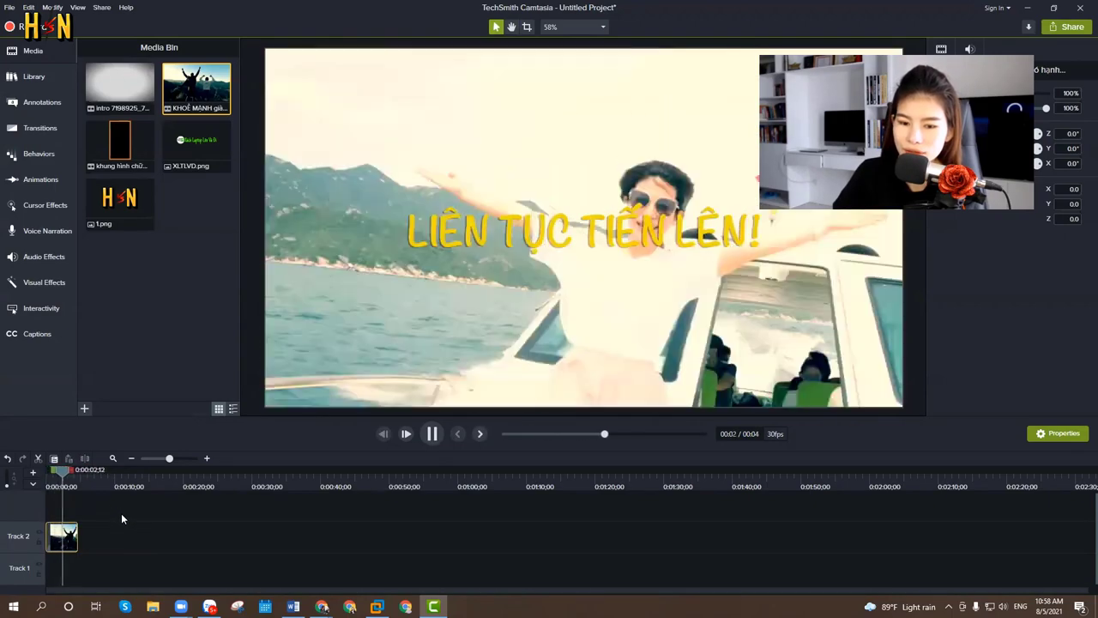
key("space")
left_click_drag(77, 539, 249, 539)
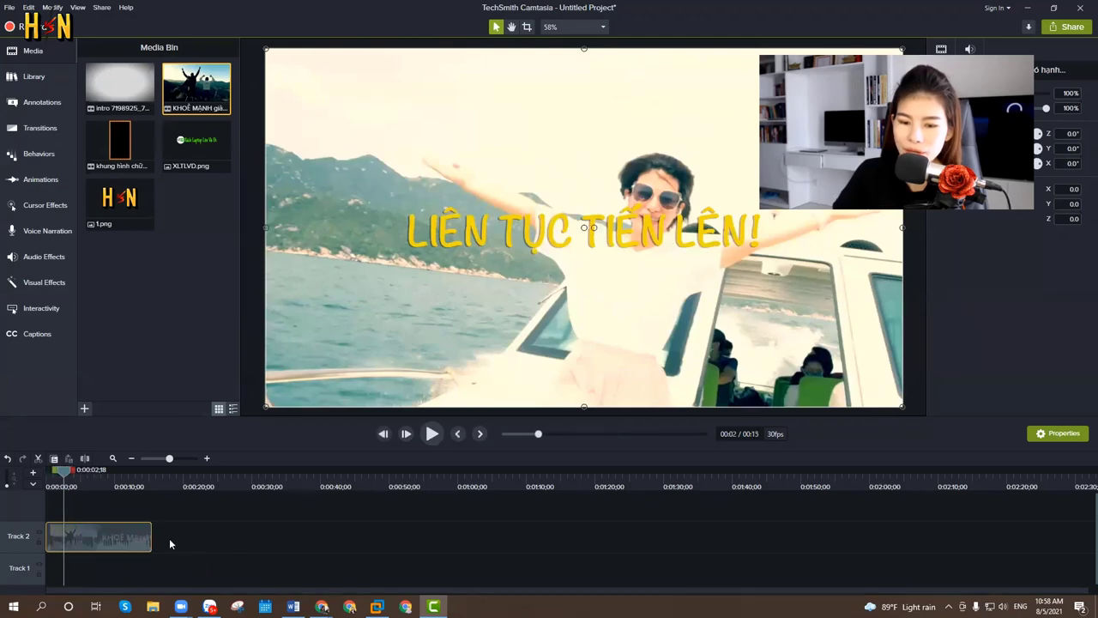
Play the clip from about 5 seconds and split it on Track 2 at 0:00:06;05
left_click(169, 538)
left_click(81, 486)
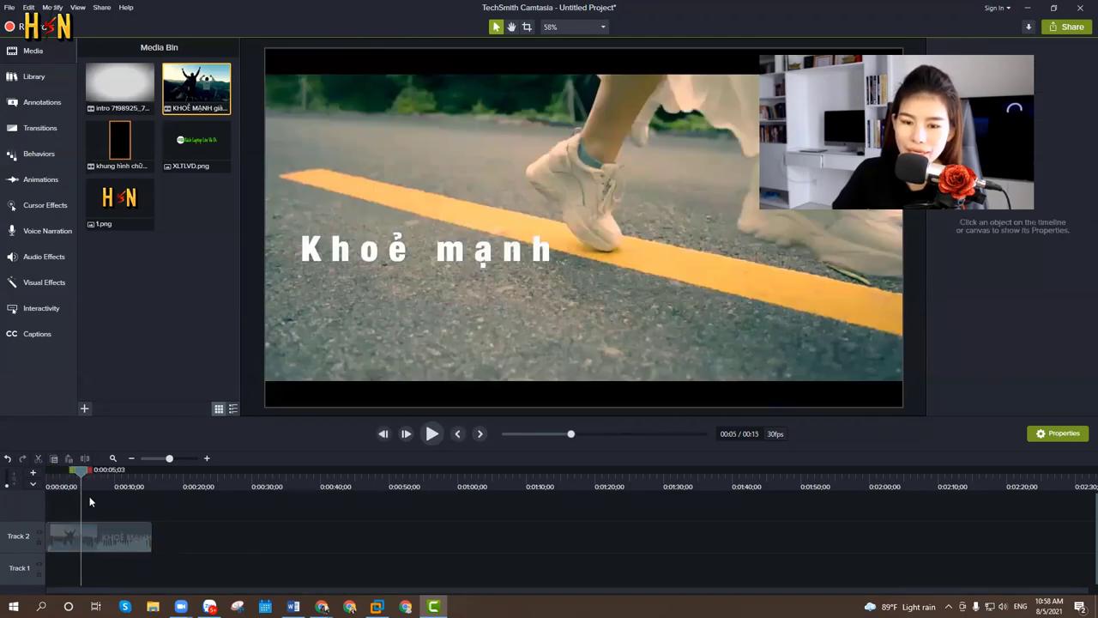
key("space")
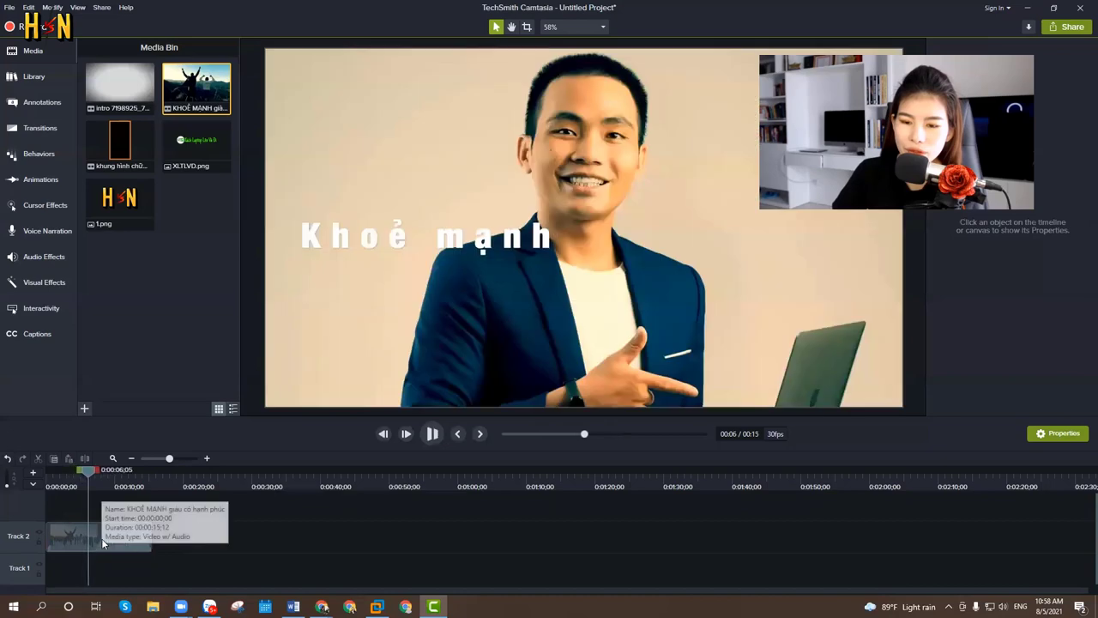
key("space")
left_click(86, 534)
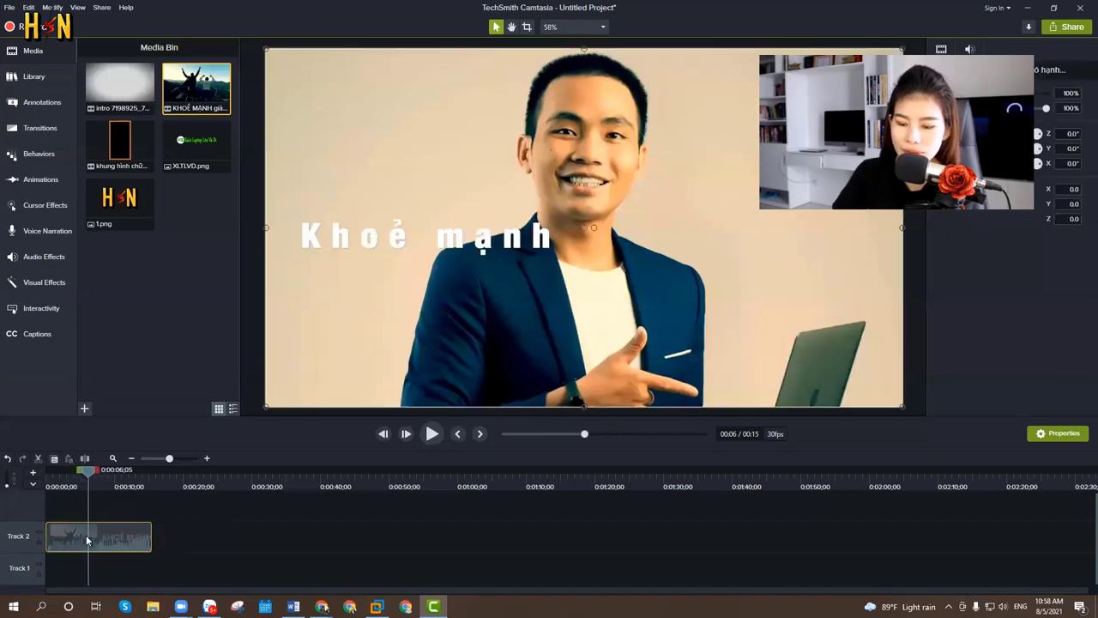
left_click(86, 461)
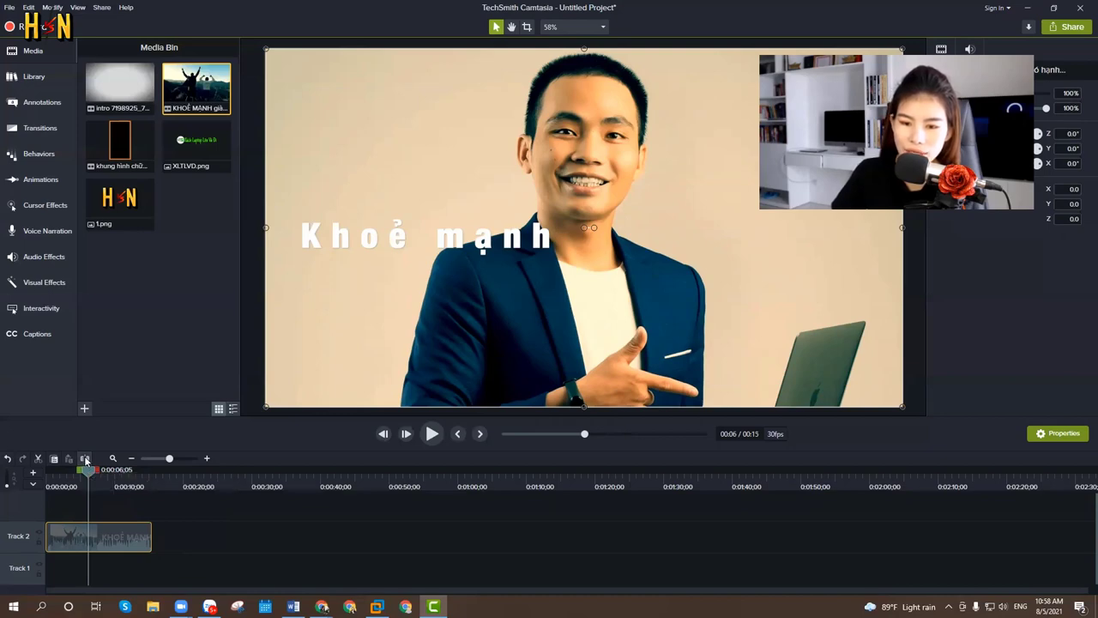
Insert the intro video between the two split parts on Track 2, close the remaining gap, and preview the sequence
left_click_drag(101, 558, 169, 555)
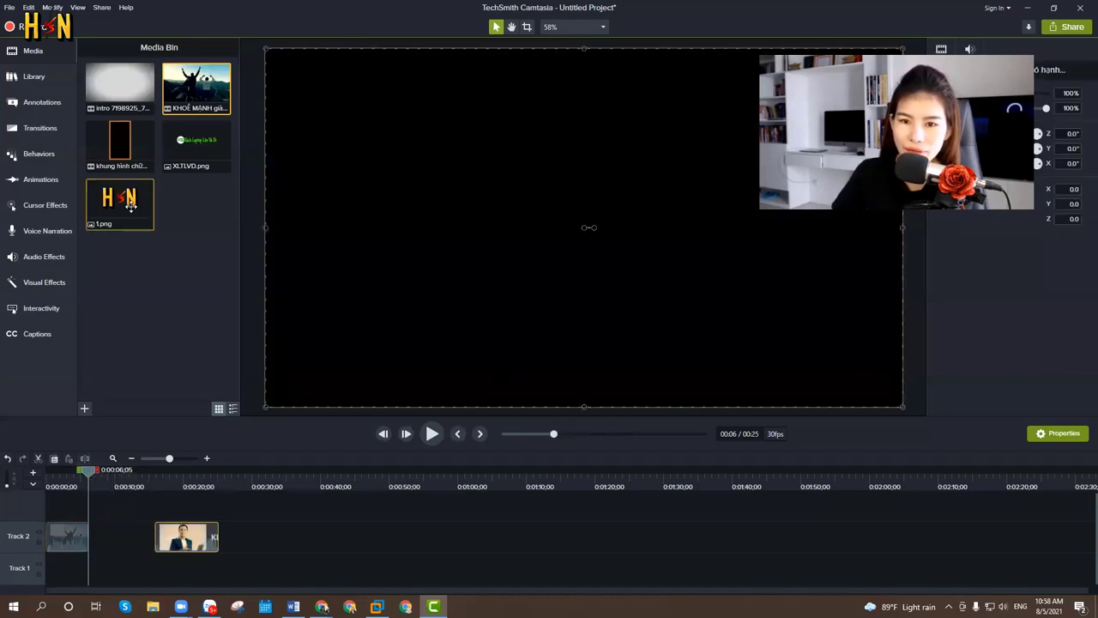
left_click_drag(126, 92, 102, 542)
left_click_drag(185, 537, 153, 538)
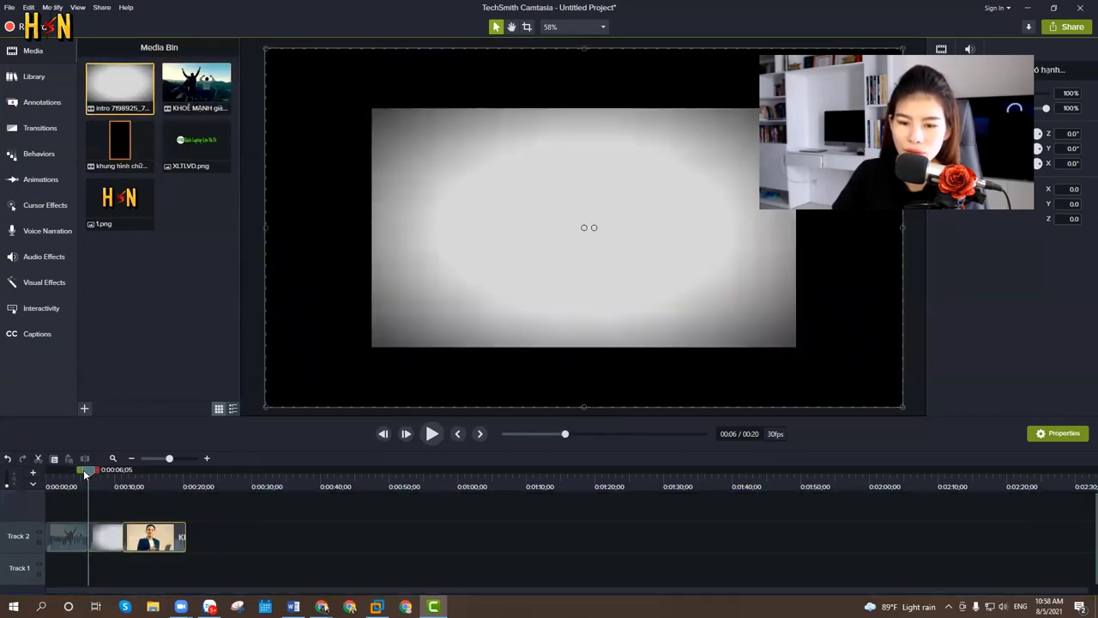
left_click(85, 475)
key("space")
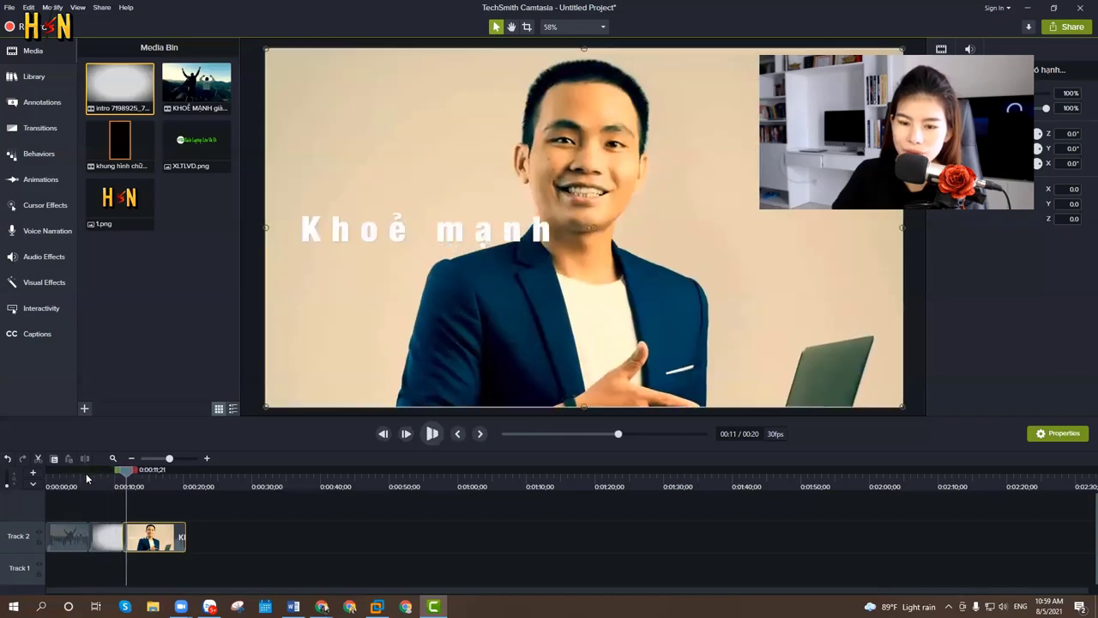
Enlarge the intro clip to 150% so it fills the whole canvas, and preview the change into the following clip
left_click_drag(121, 469, 110, 553)
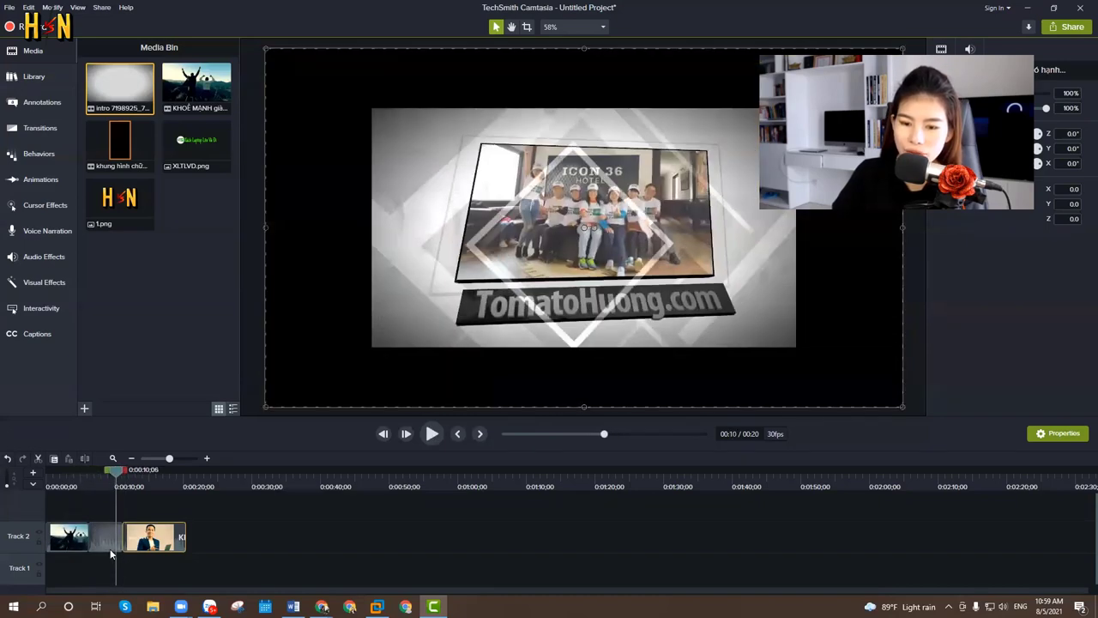
left_click(110, 549)
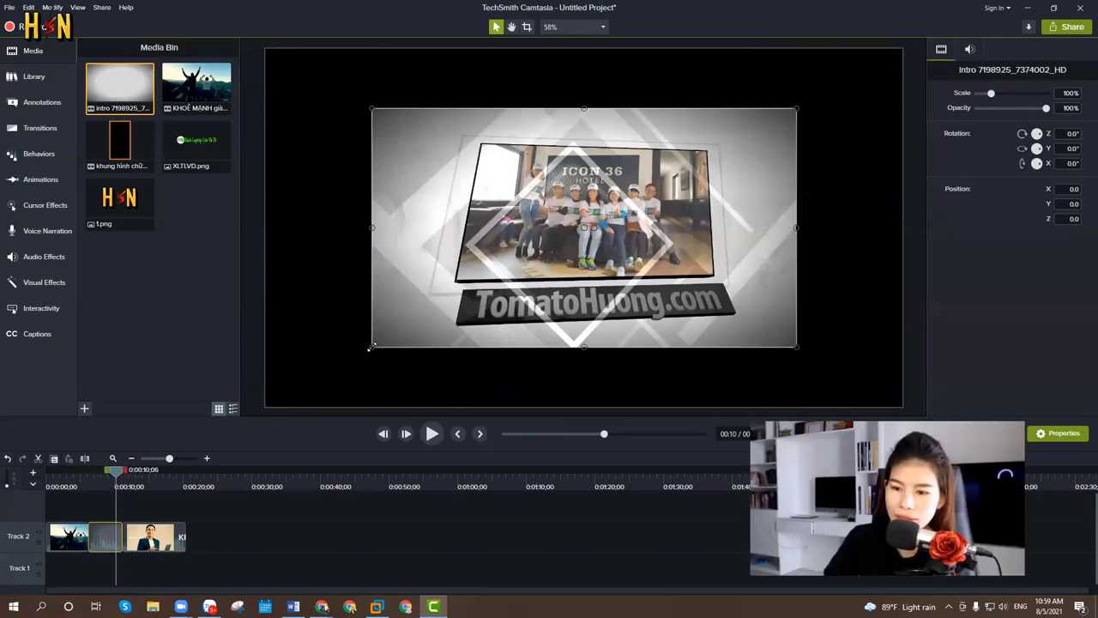
left_click_drag(371, 346, 266, 406)
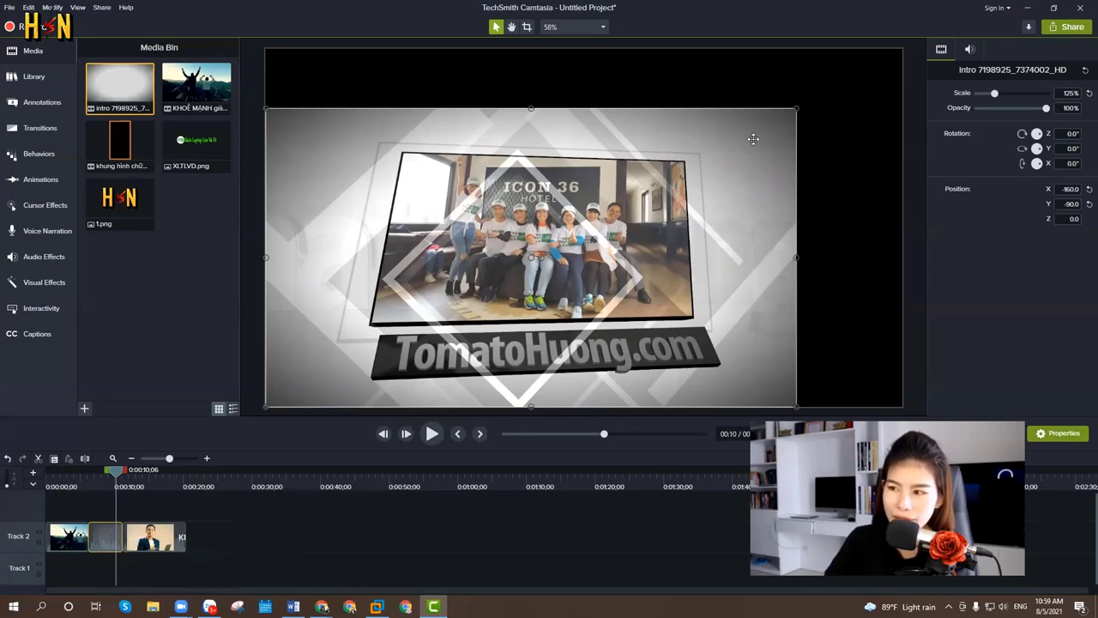
left_click_drag(797, 109, 903, 47)
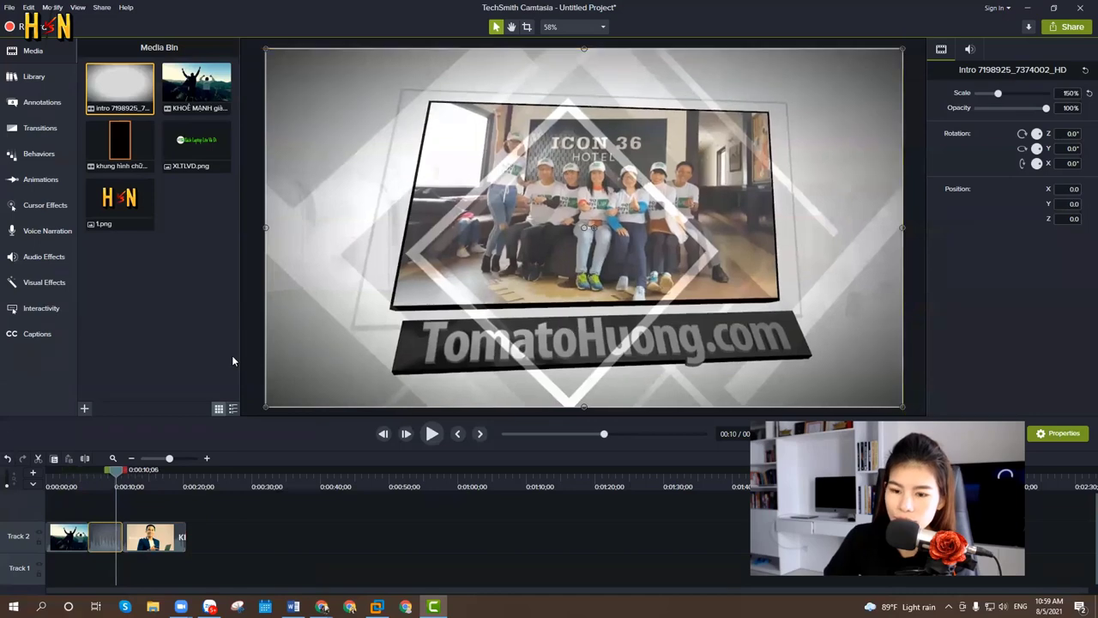
key("space")
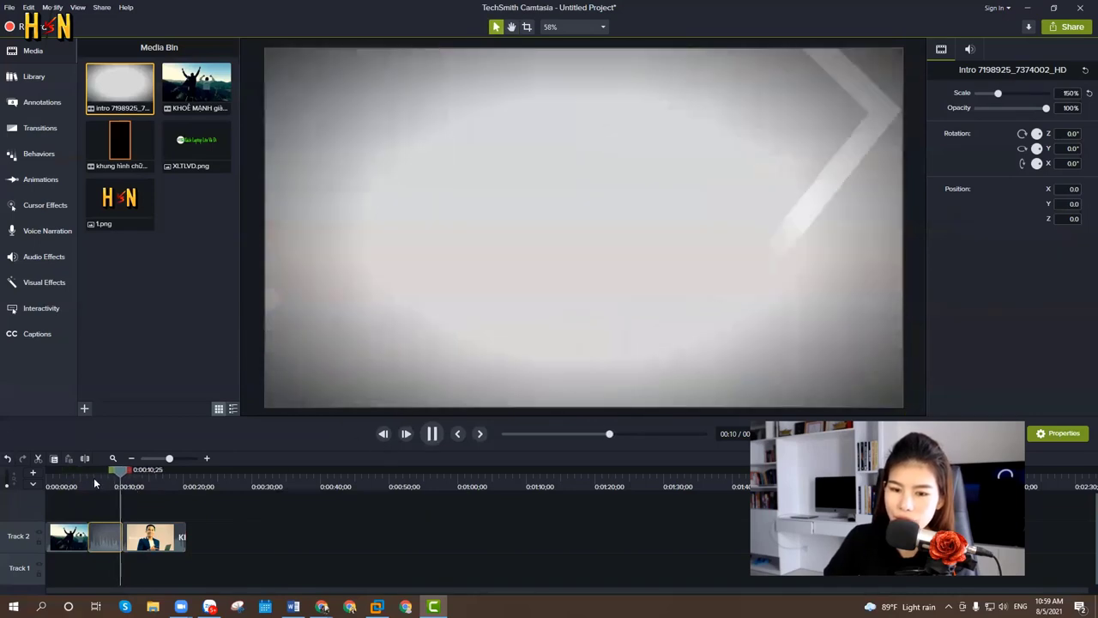
key("space")
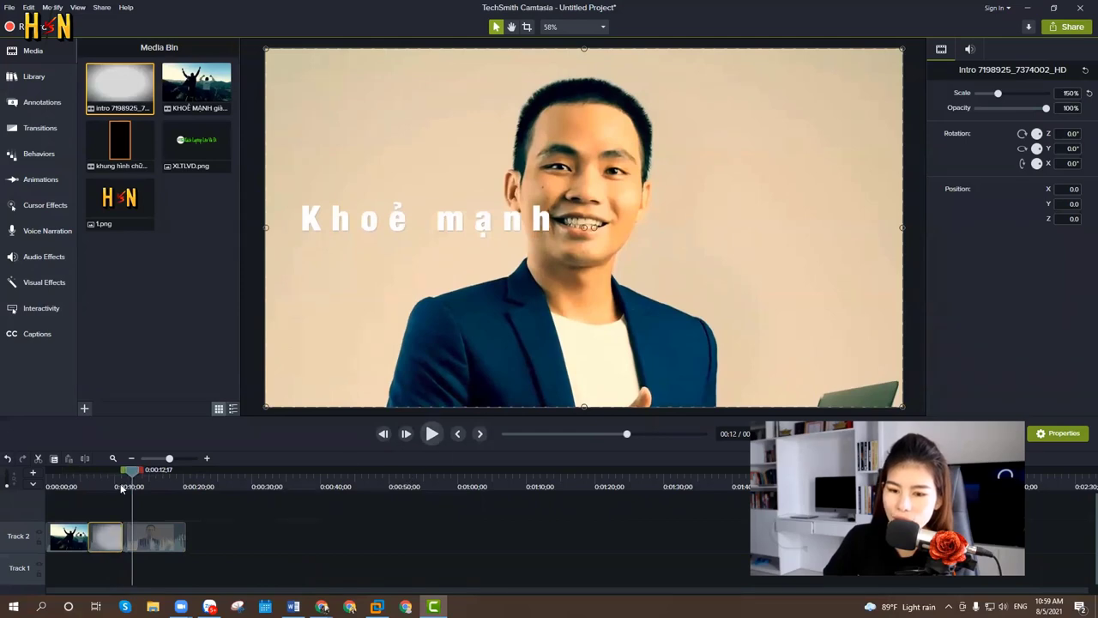
Split the last clip on Track 2 at 0:00:15;27
left_click_drag(130, 471, 155, 471)
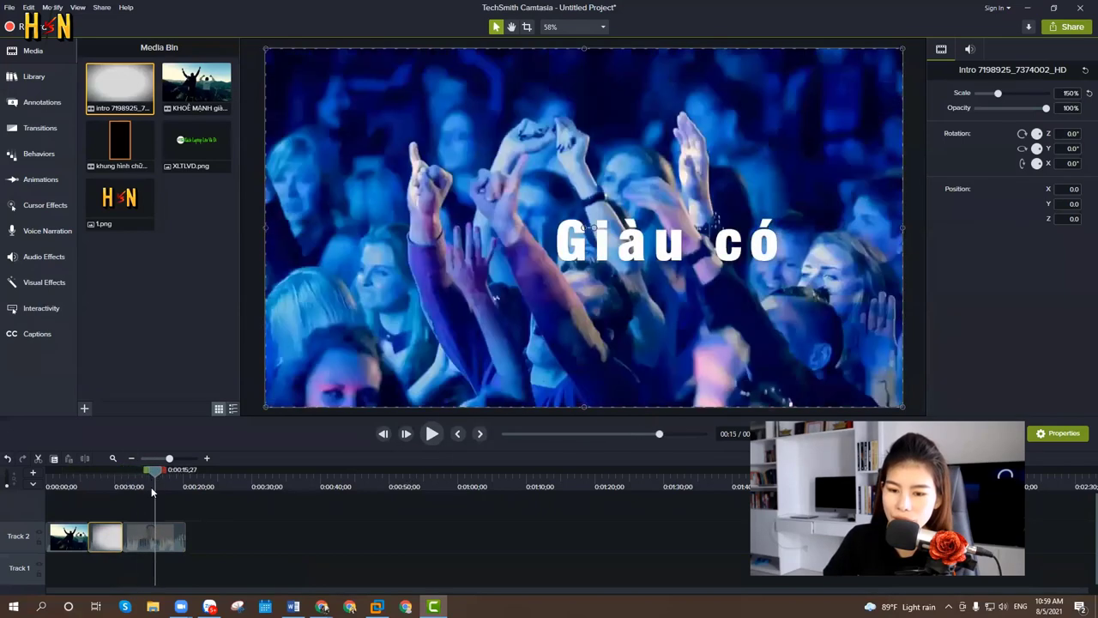
left_click(163, 547)
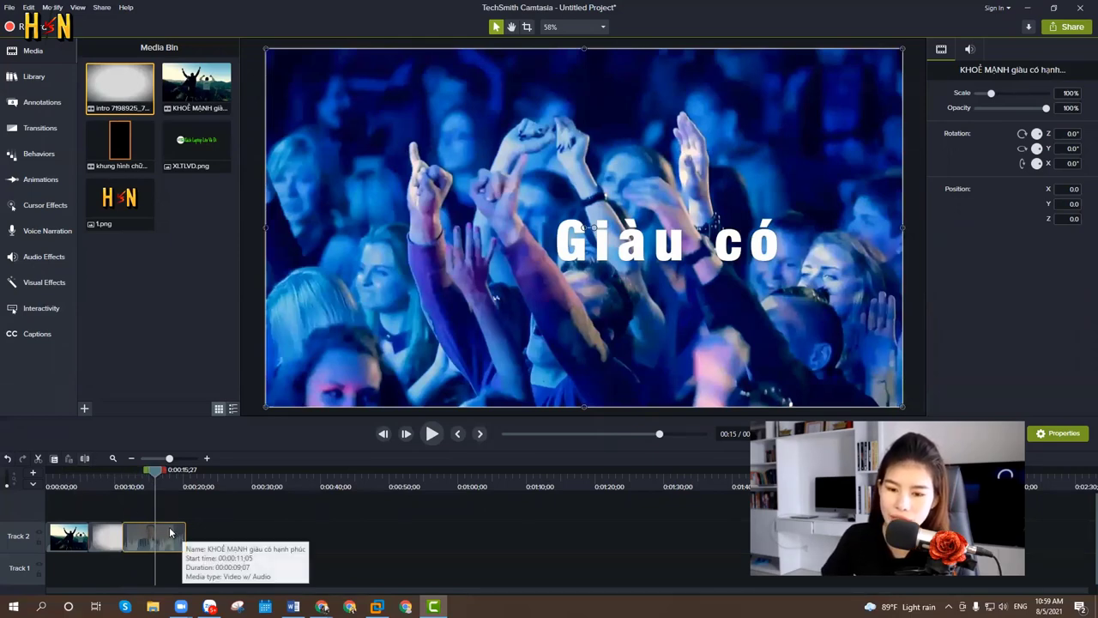
left_click(99, 464)
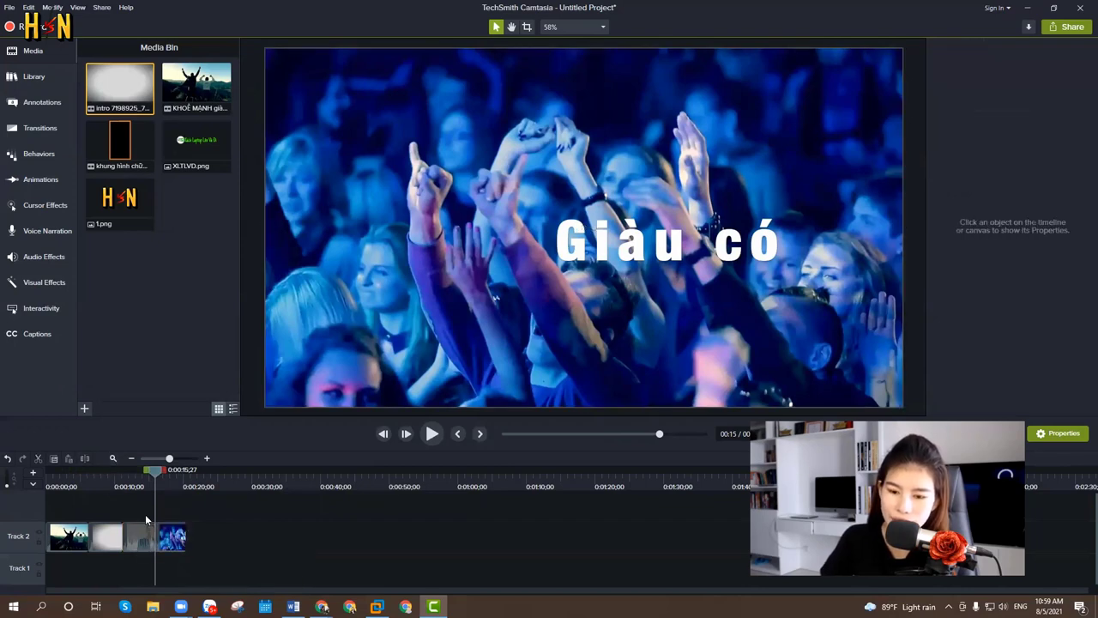
Split the first clip on Track 2 at 0:00:03;23
left_click_drag(171, 537, 155, 553)
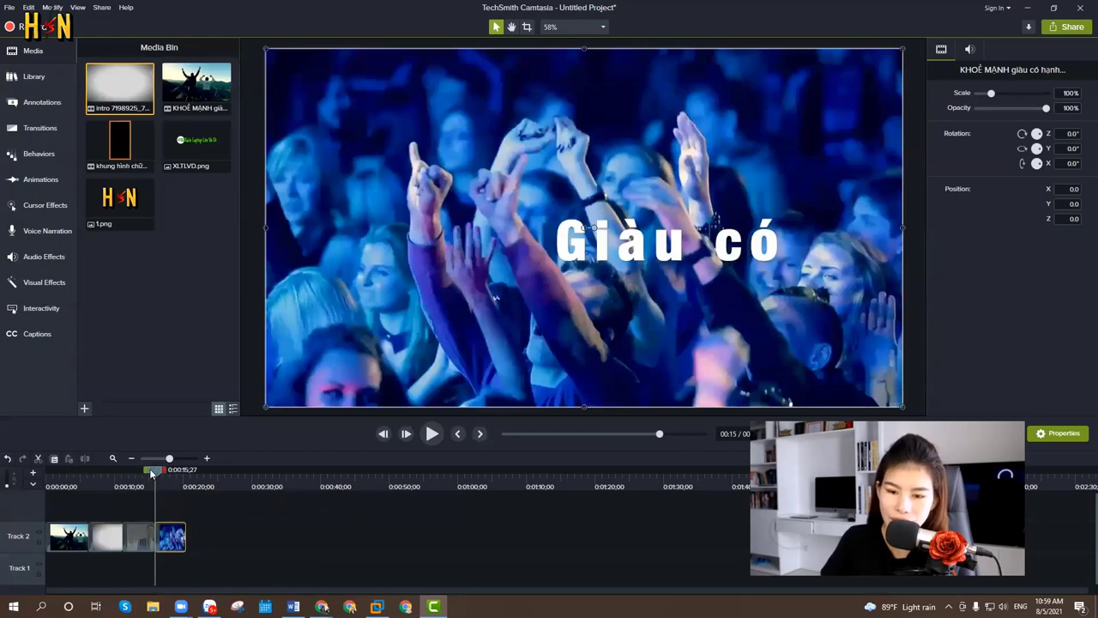
left_click_drag(152, 473, 141, 473)
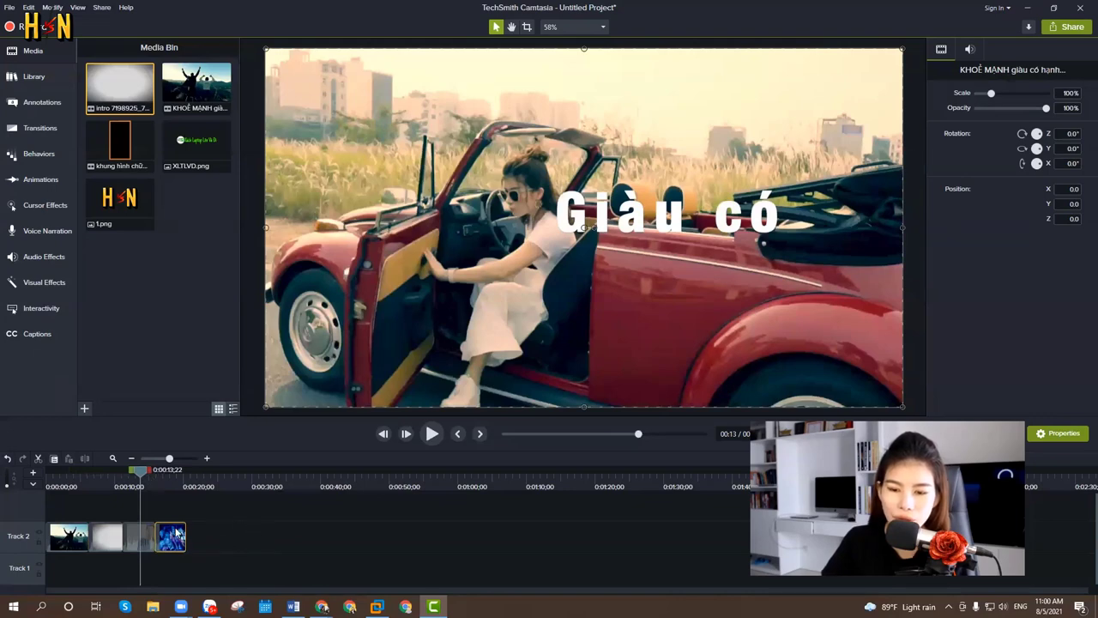
left_click(68, 537)
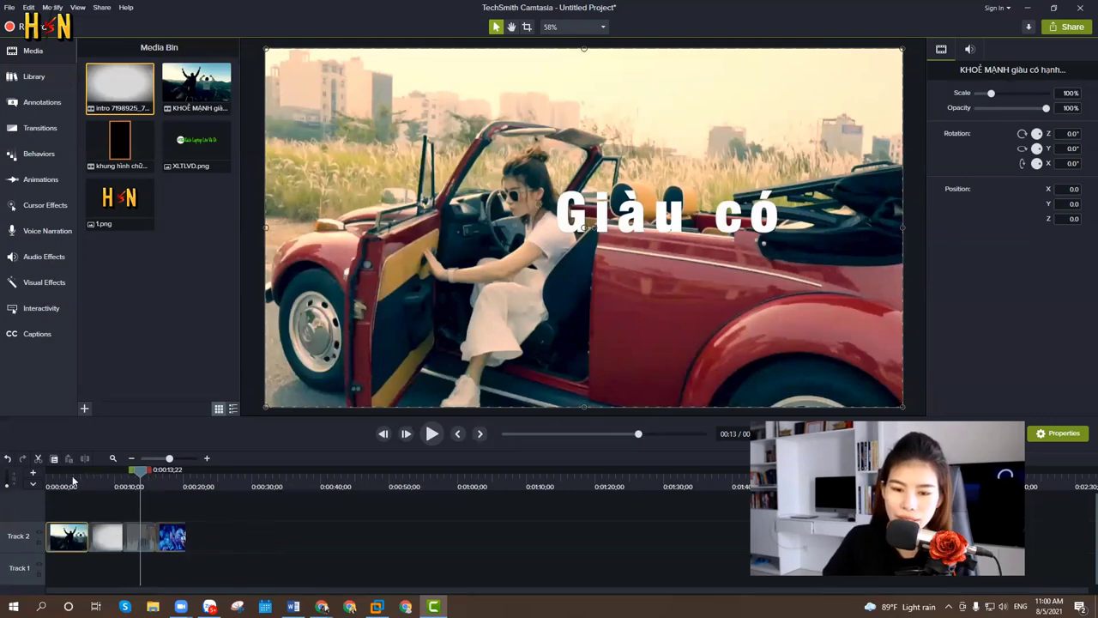
left_click(71, 484)
left_click_drag(72, 477, 80, 513)
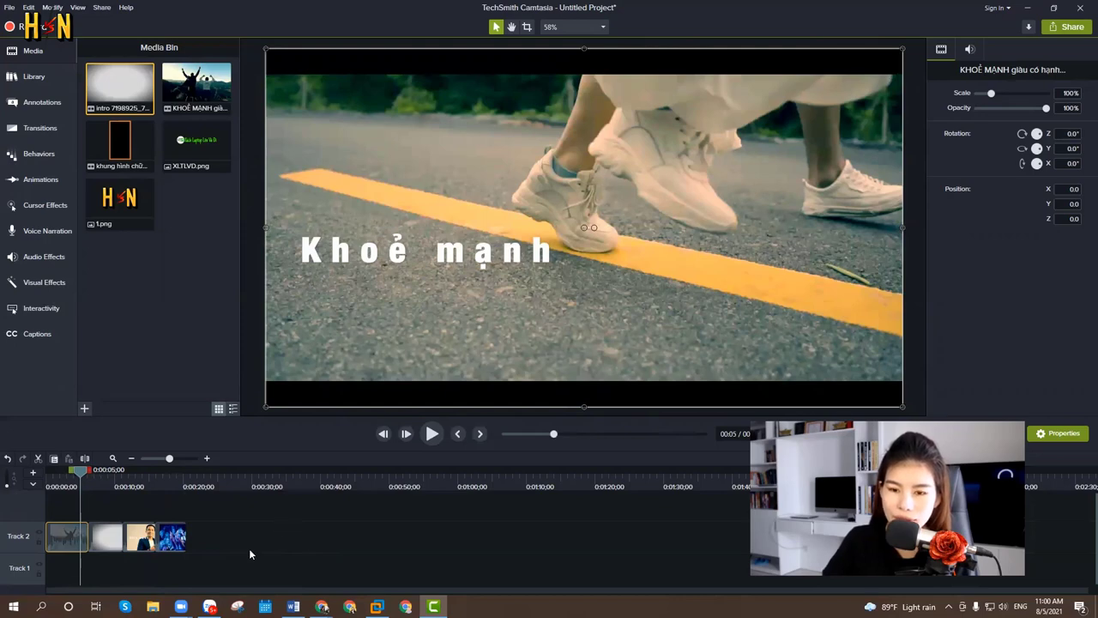
mouse_move(77, 477)
left_mouse_down()
mouse_move(120, 478)
mouse_move(57, 487)
mouse_move(82, 483)
left_mouse_up()
left_click(71, 477)
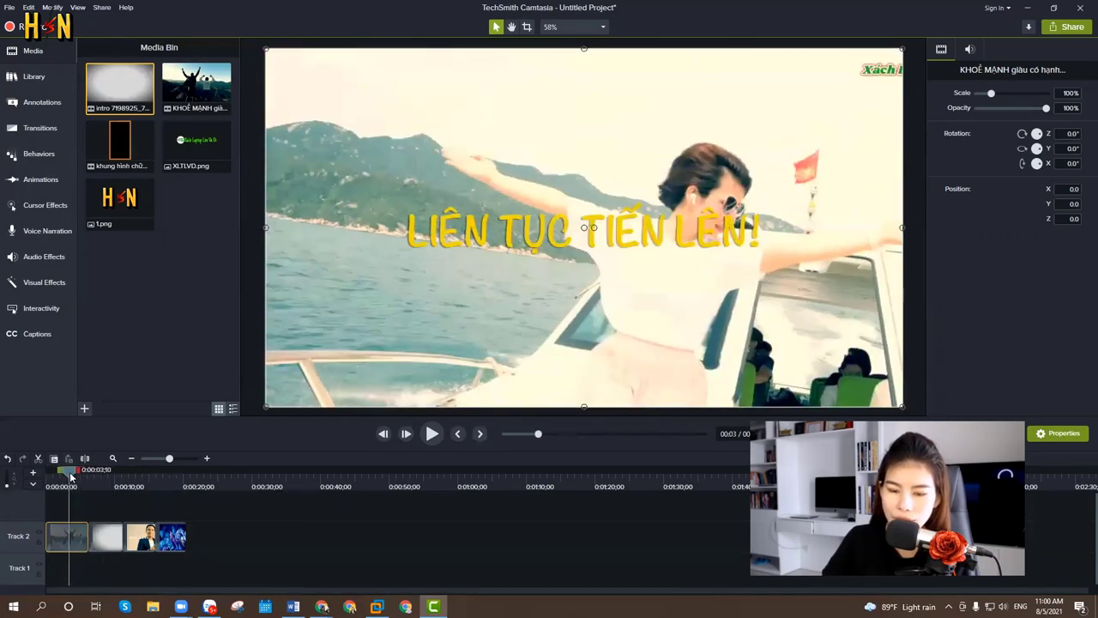
mouse_move(71, 477)
left_mouse_down()
mouse_move(62, 481)
mouse_move(76, 487)
left_mouse_up()
key("s")
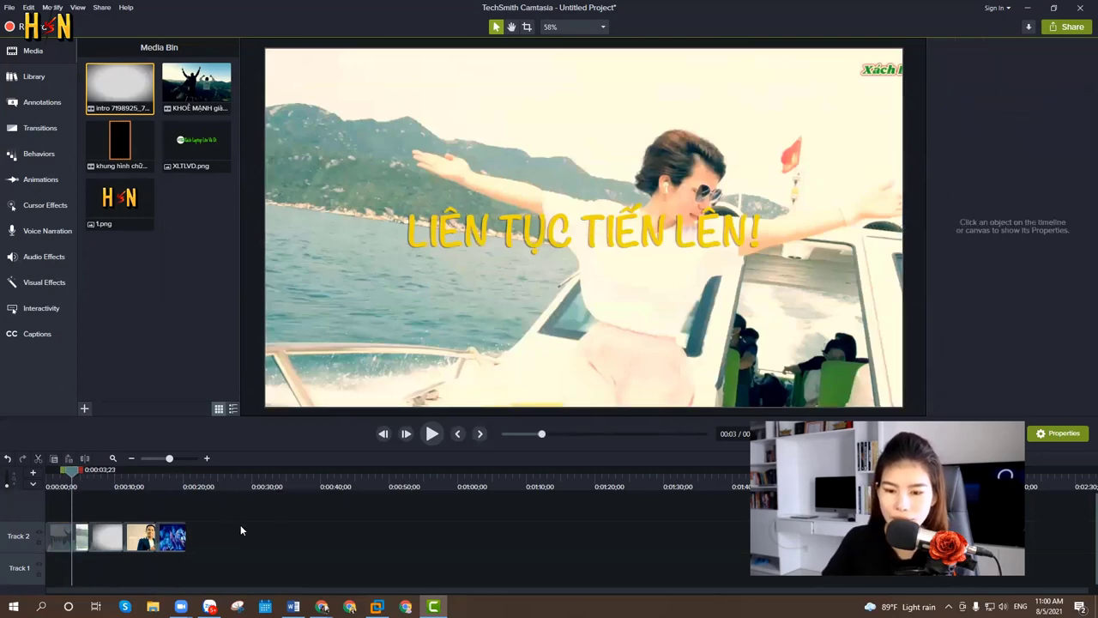
Delete all clips from the timeline and place the KHOẺ MẠNH video at the start of Track 2
left_click_drag(257, 532, 48, 553)
key("Delete")
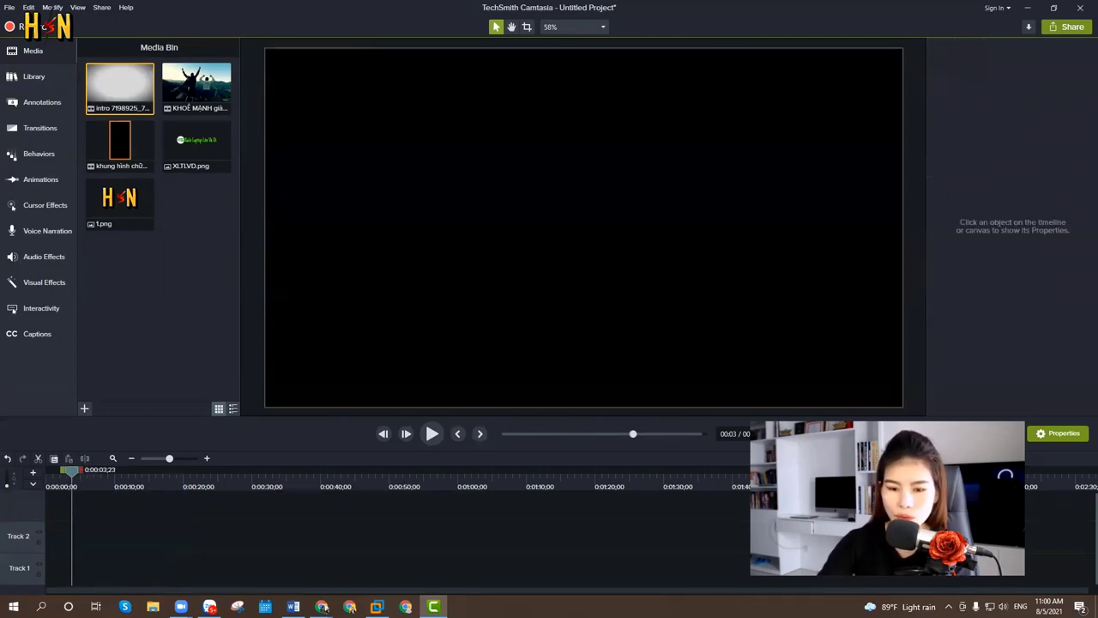
left_click_drag(178, 101, 34, 540)
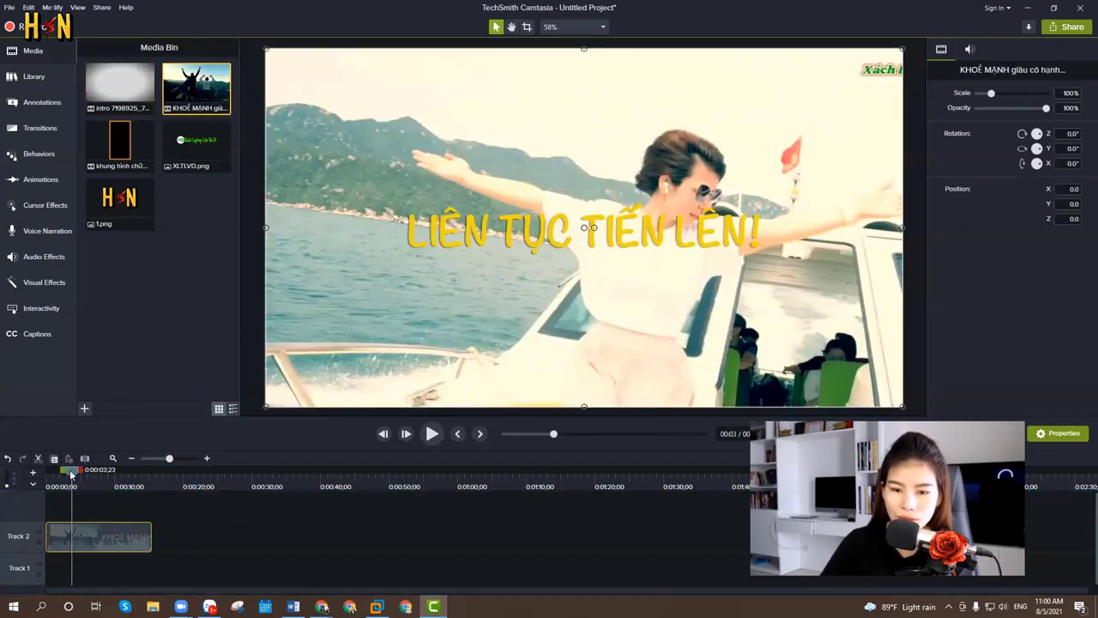
mouse_move(72, 474)
left_mouse_down()
mouse_move(57, 474)
mouse_move(111, 475)
mouse_move(71, 475)
left_mouse_up()
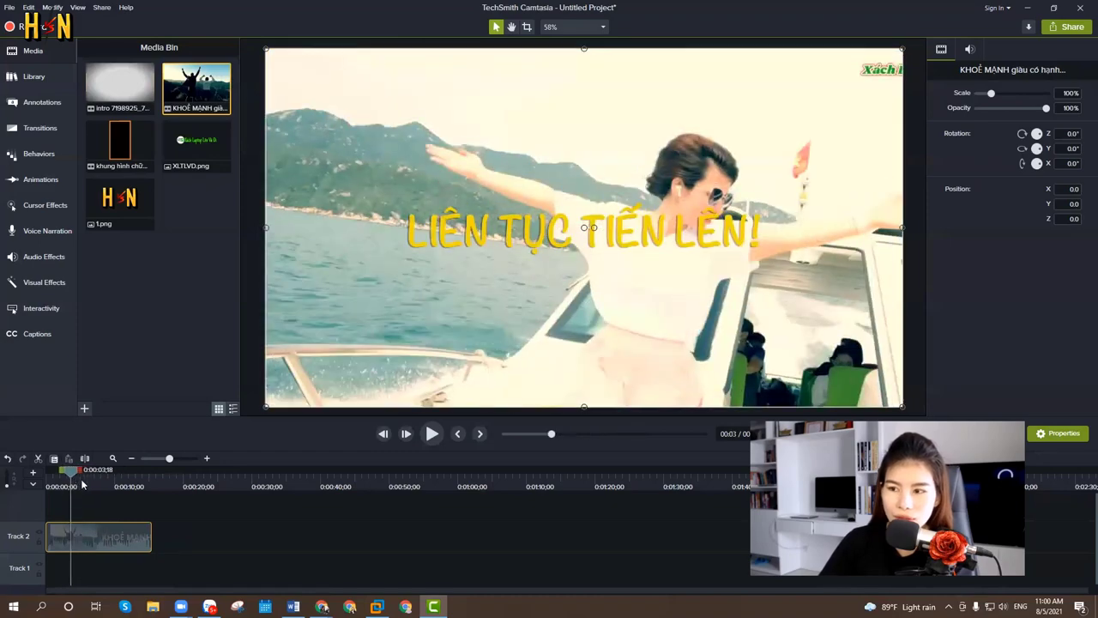
Add the 1.png logo on Track 3 above the video, starting at 0 and spanning the video's full length
left_click(120, 206)
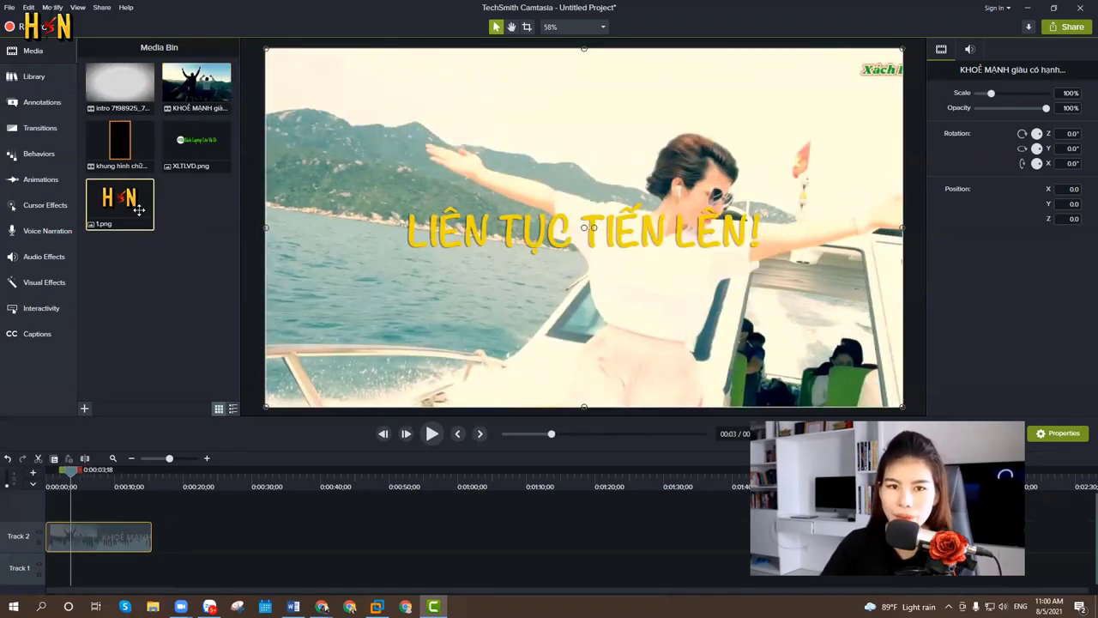
left_click_drag(138, 210, 144, 508)
scroll(211, 532, "up", 1)
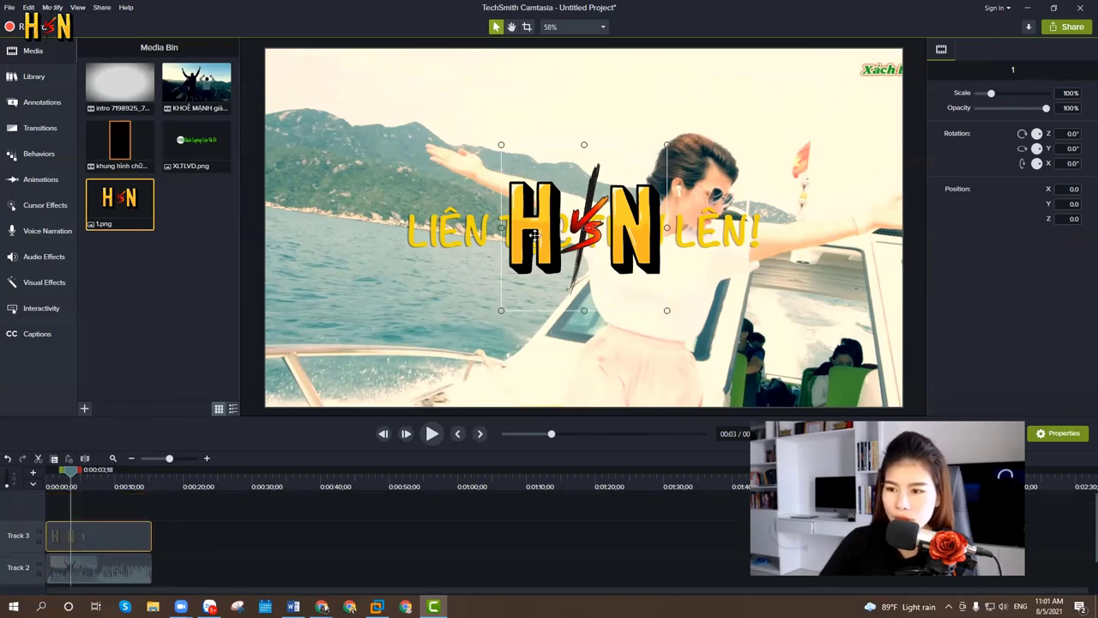
Shrink the 1.png logo to about 29% scale and place it in the upper-left corner of the video frame
left_click_drag(497, 313, 506, 305)
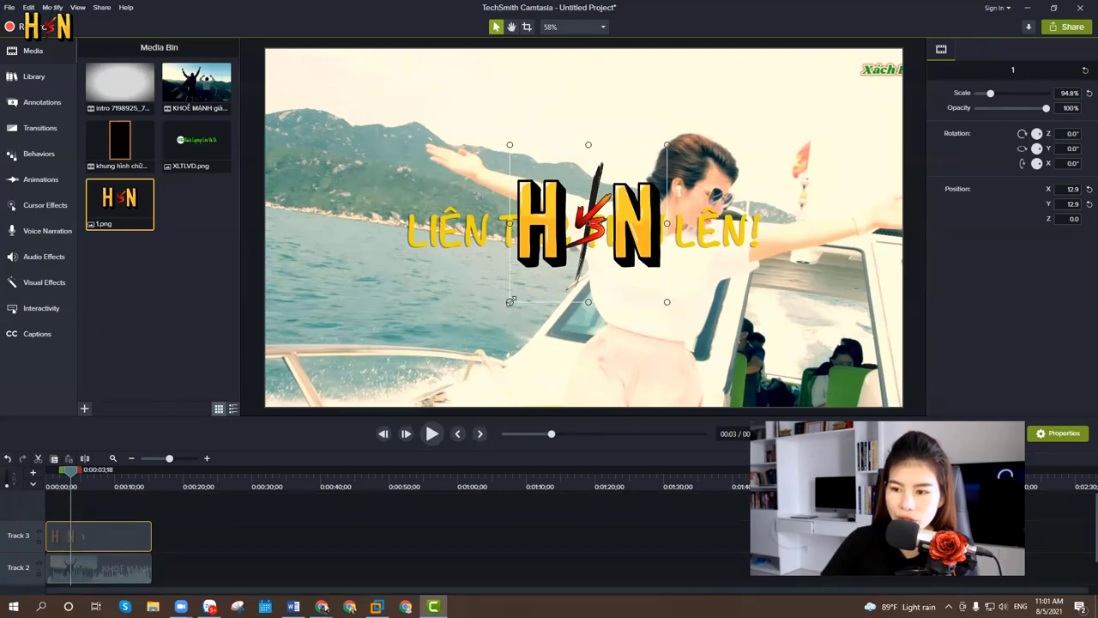
left_click_drag(510, 301, 292, 102)
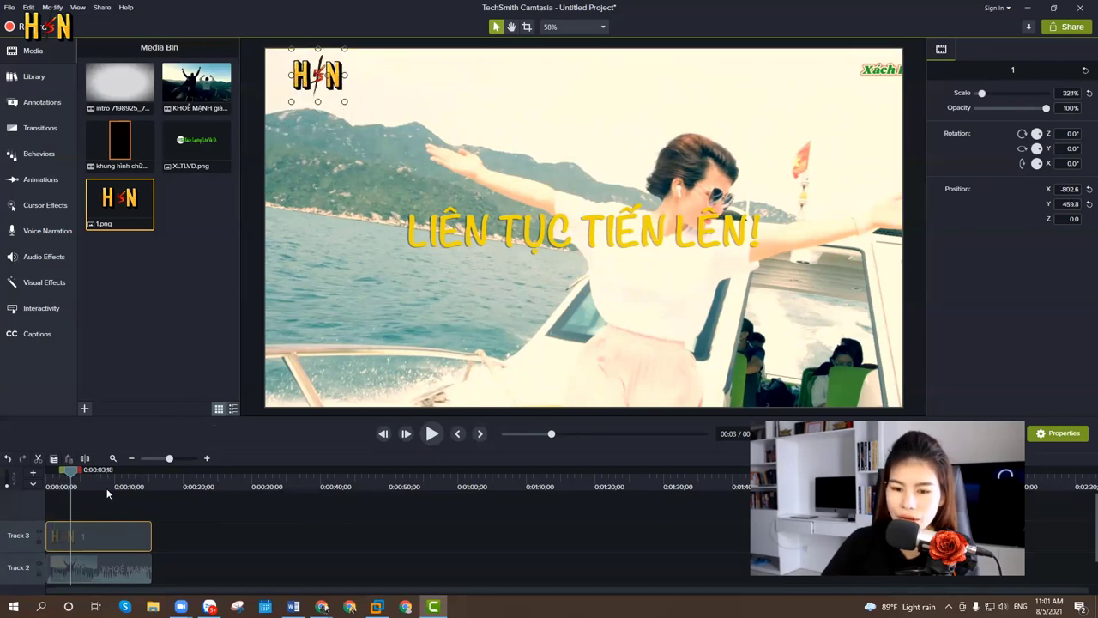
left_click_drag(111, 477, 67, 471)
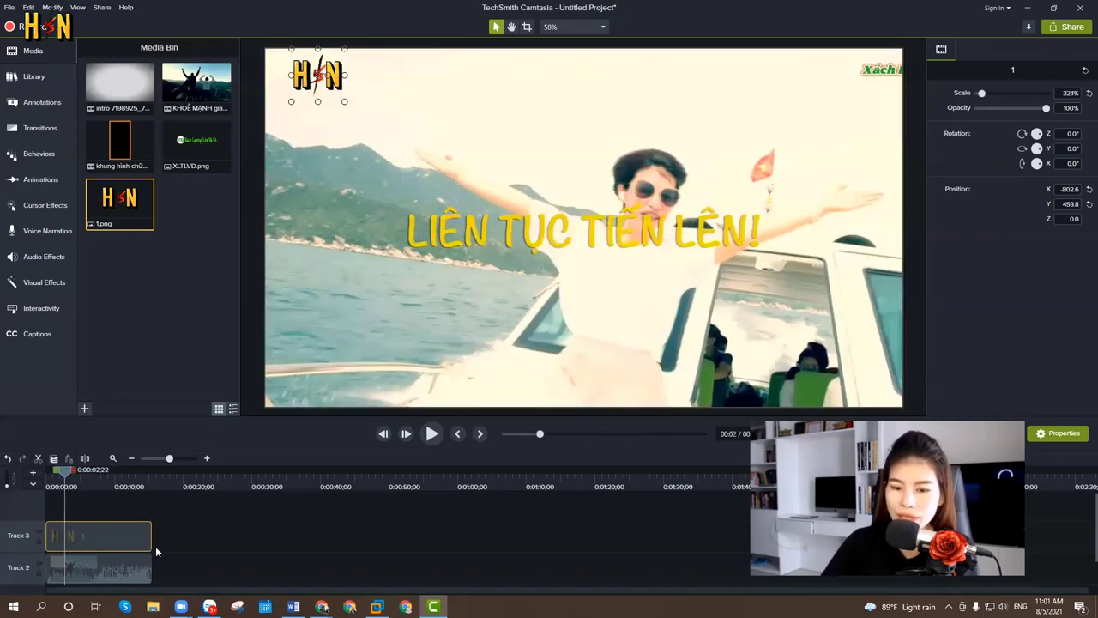
left_click_drag(292, 101, 279, 79)
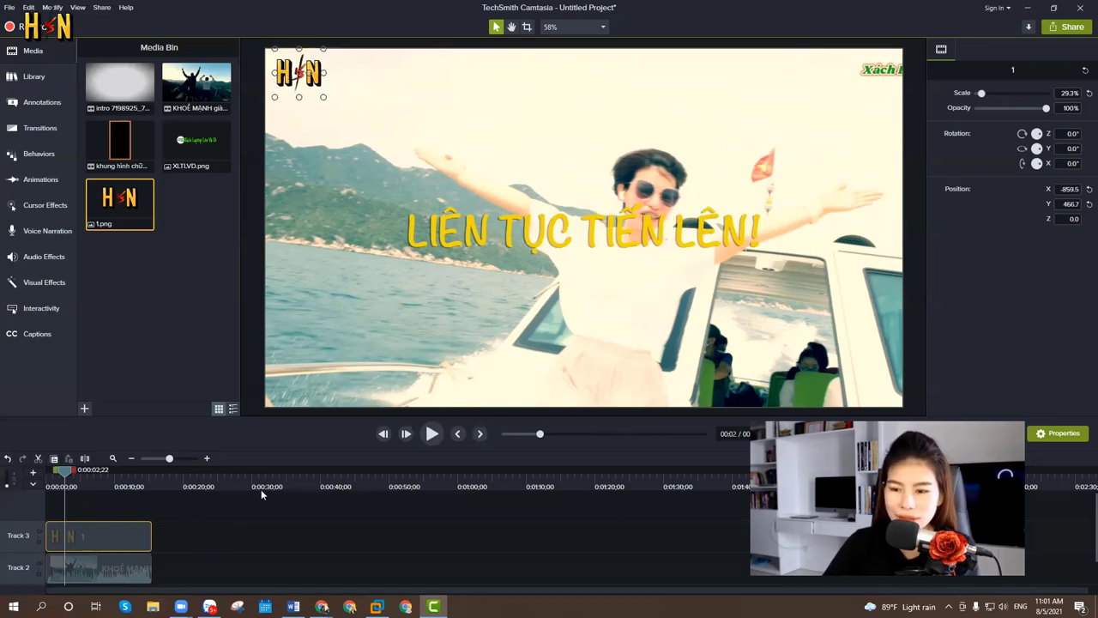
Preview the video with the logo overlay, first from about 3 seconds and again from the start
left_click(431, 433)
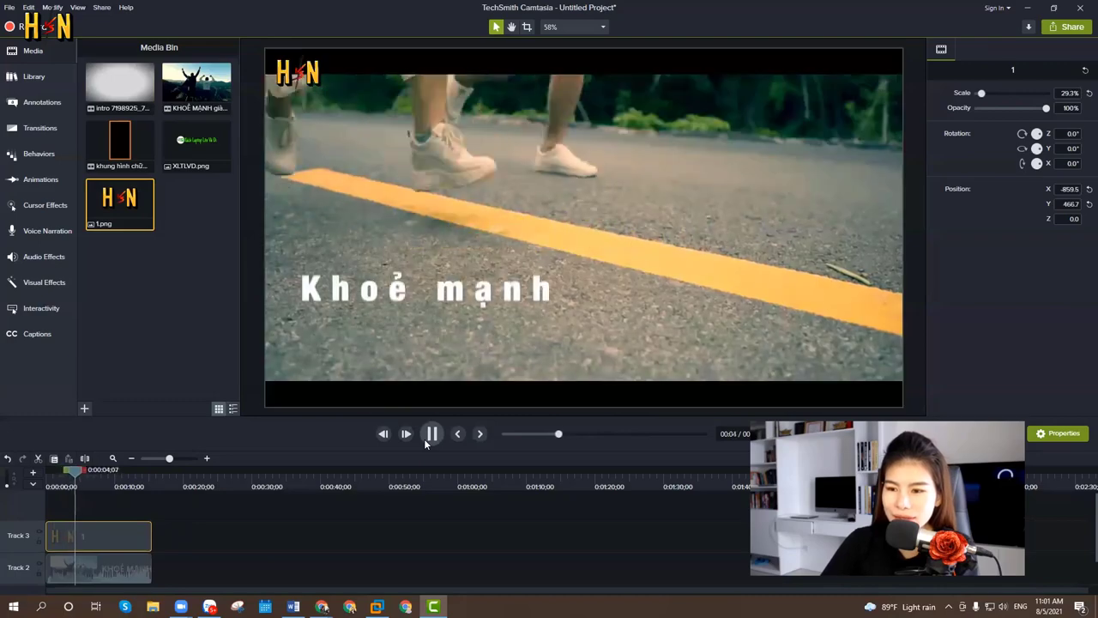
key("space")
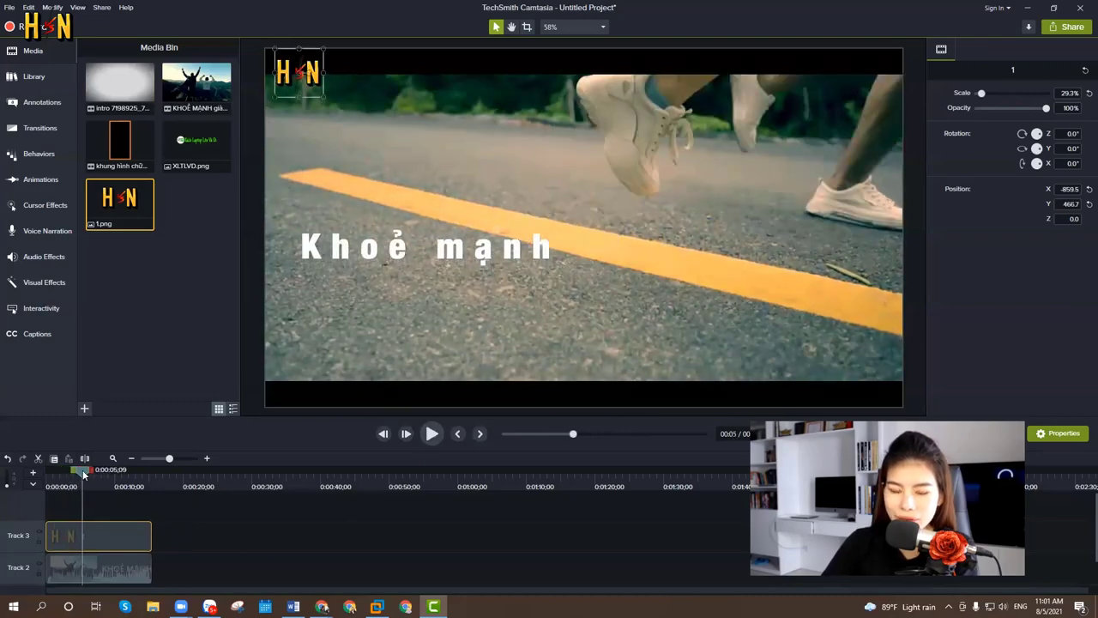
left_click_drag(83, 477, 47, 483)
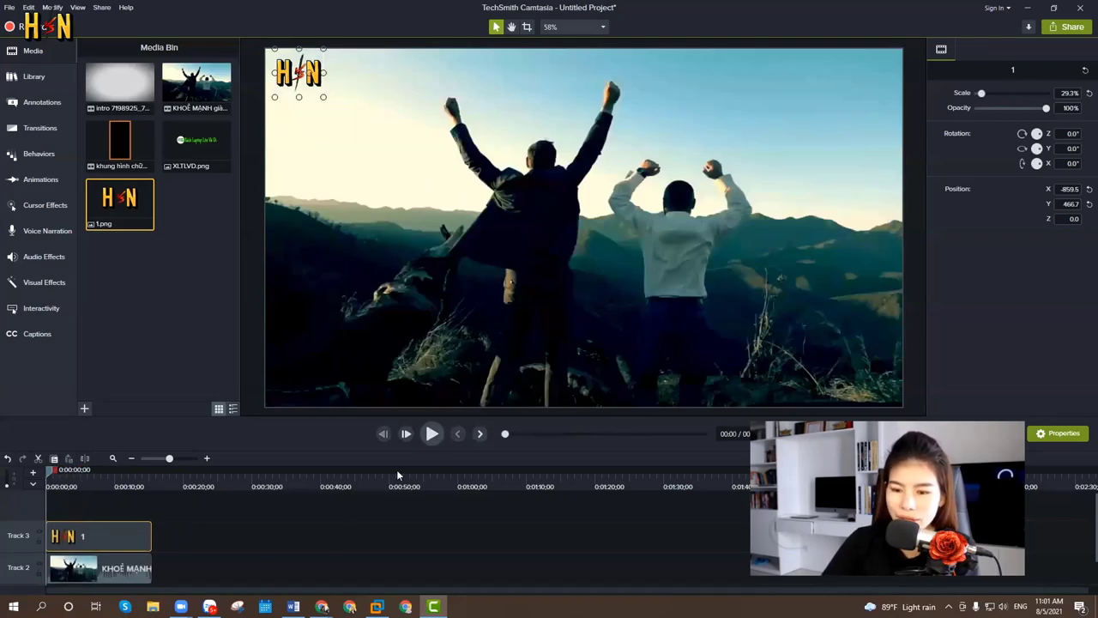
scroll(194, 569, "down", 1)
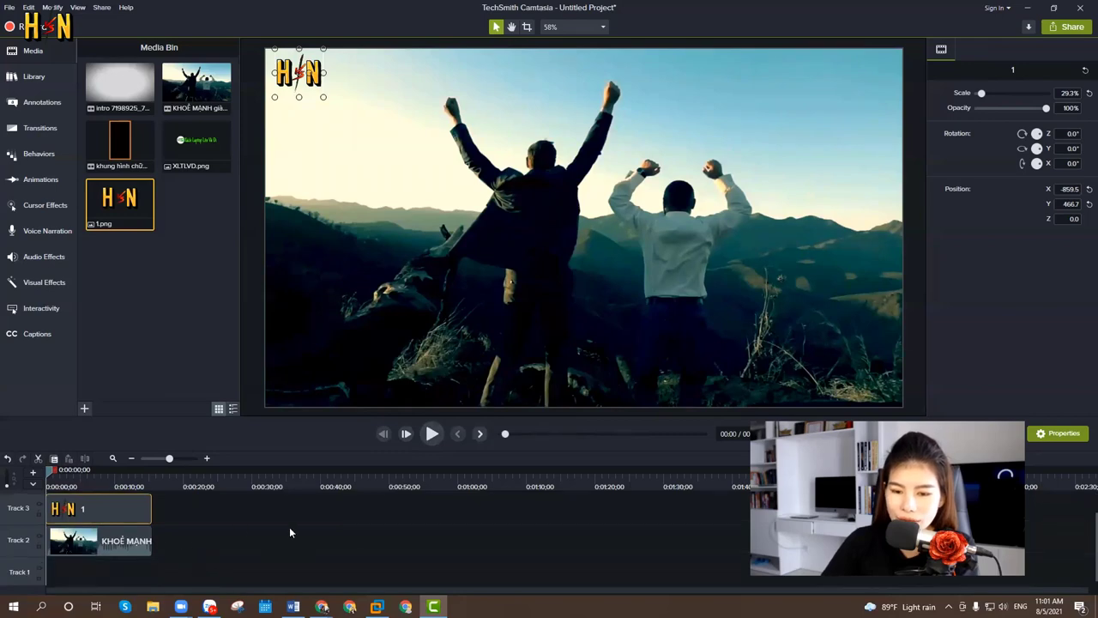
left_click(433, 433)
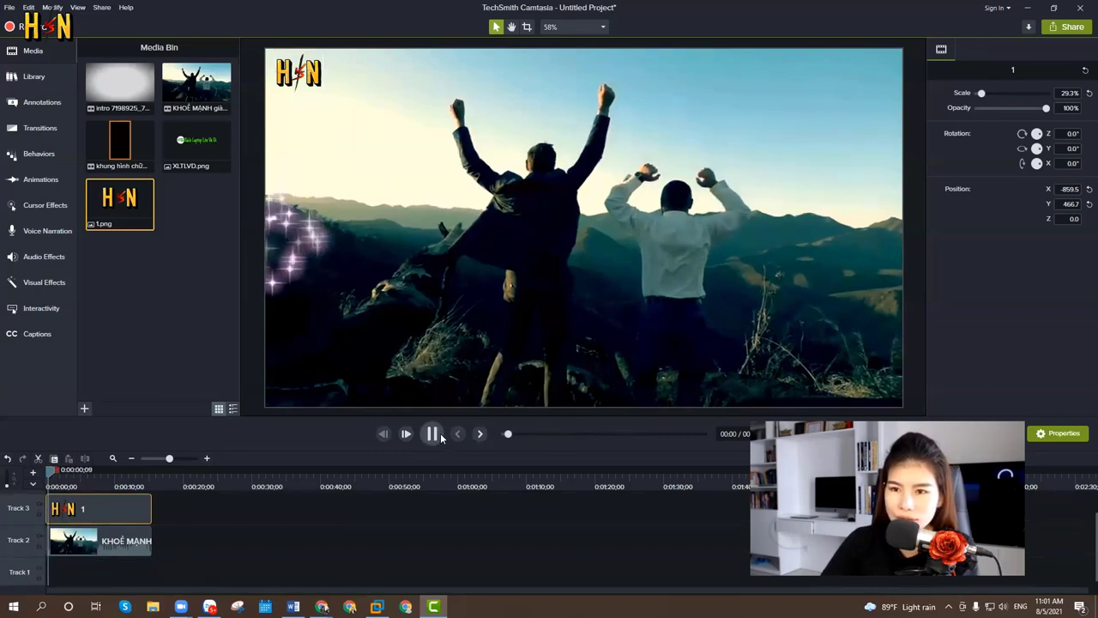
key("space")
left_click(185, 534)
scroll(214, 537, "up", 1)
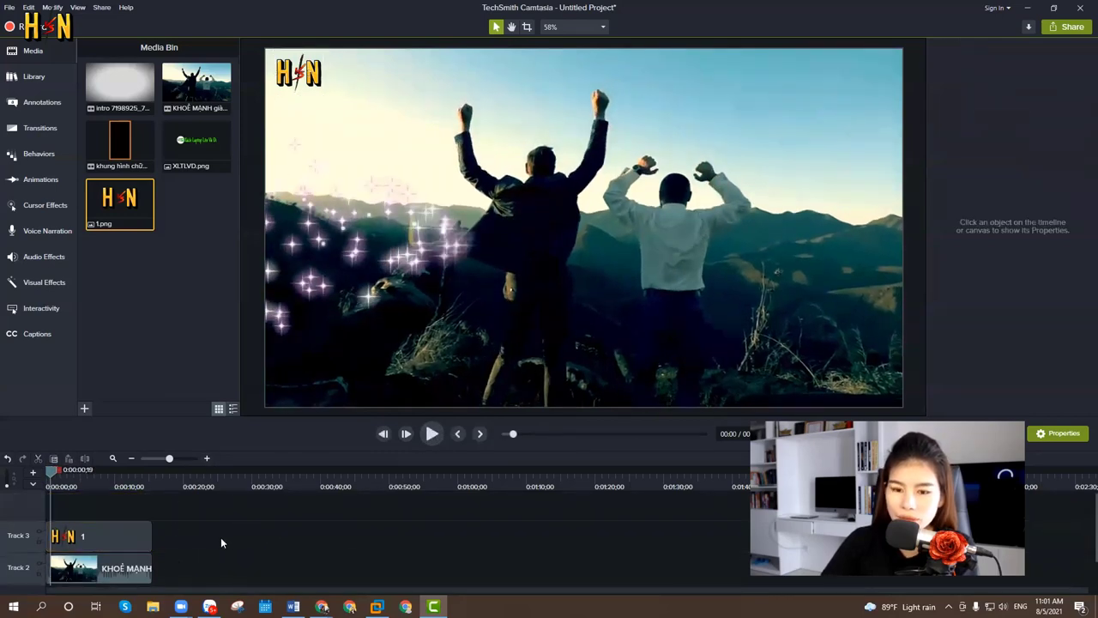
Shorten the 1.png logo clip on Track 3 to about 8 seconds and preview it from about 4 seconds
left_click(101, 535)
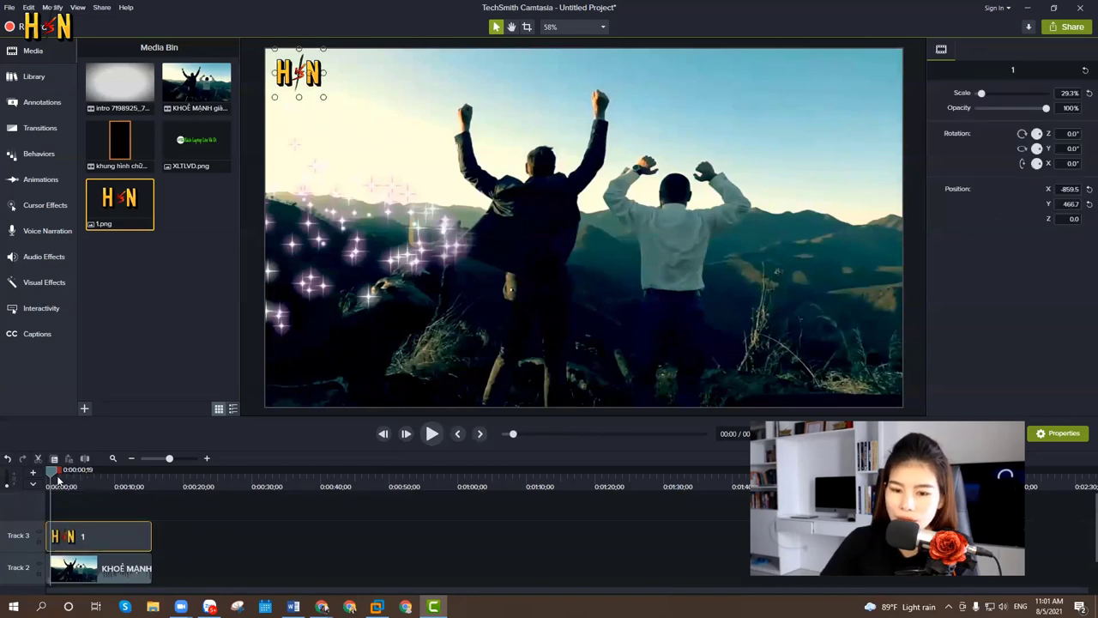
left_click_drag(152, 550, 102, 550)
left_click_drag(50, 473, 73, 472)
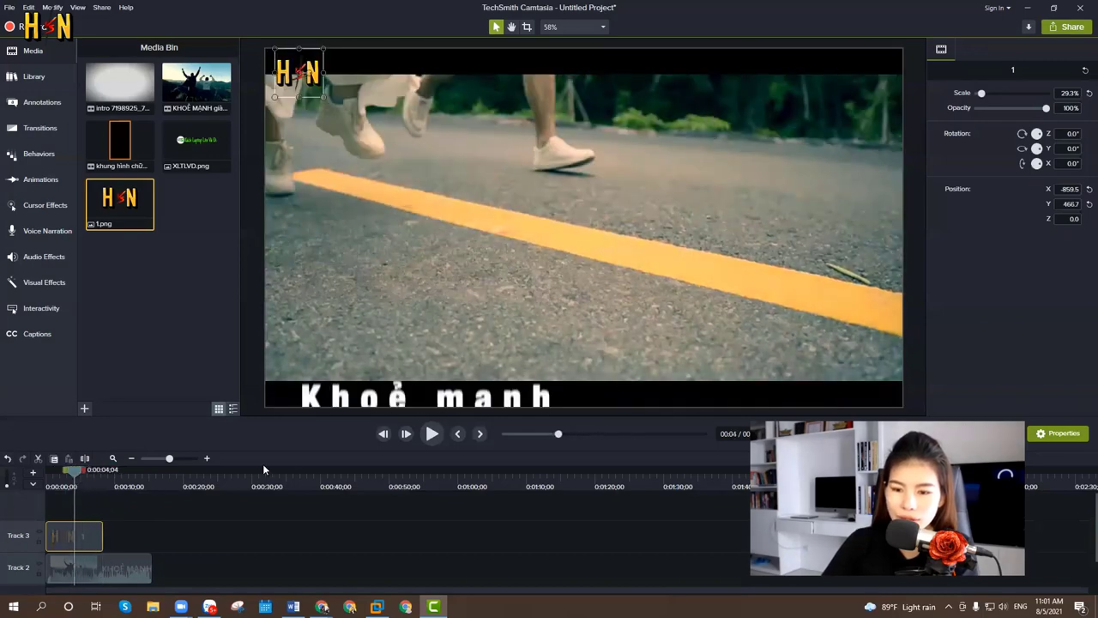
left_click(432, 433)
left_click(432, 433)
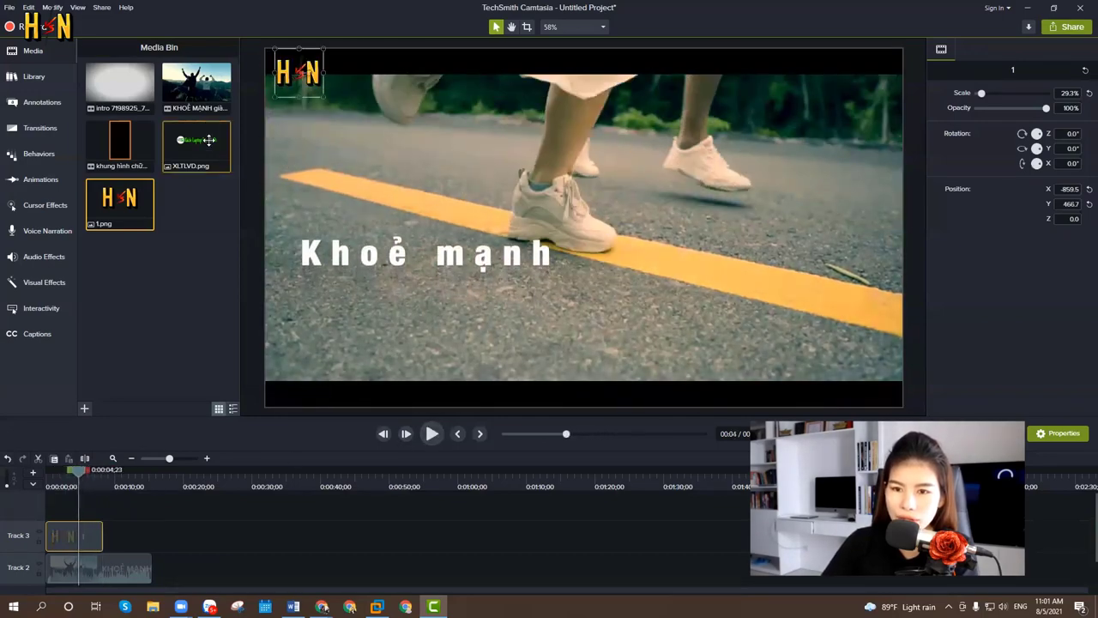
Add XLTLVD.png at the start of Track 4 and extend it to the video's full length
left_click_drag(208, 140, 64, 539)
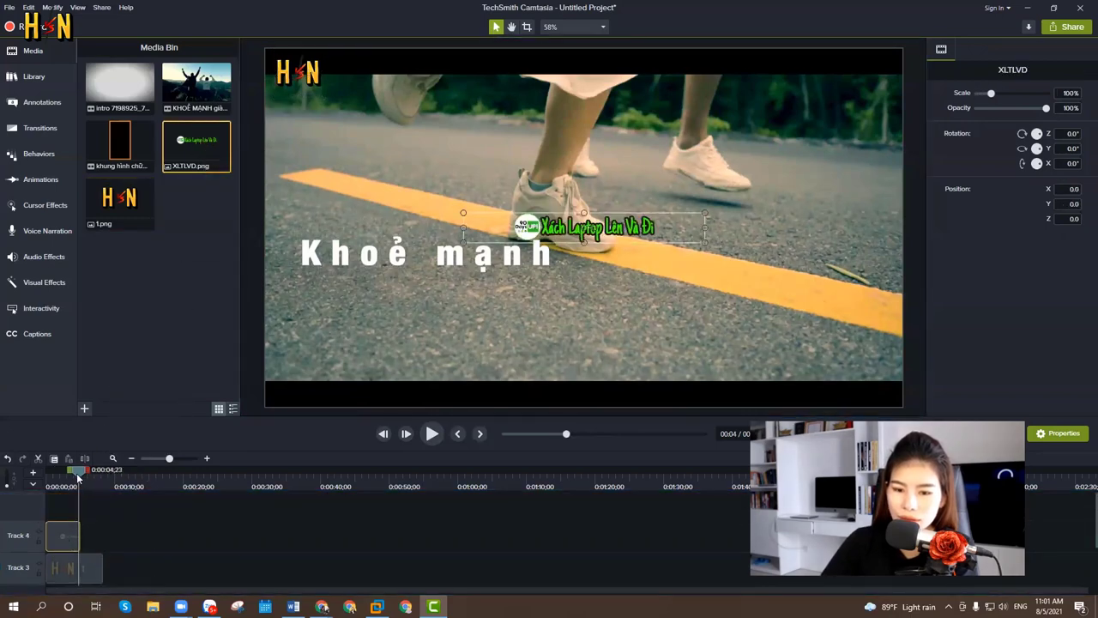
left_click_drag(78, 478, 57, 478)
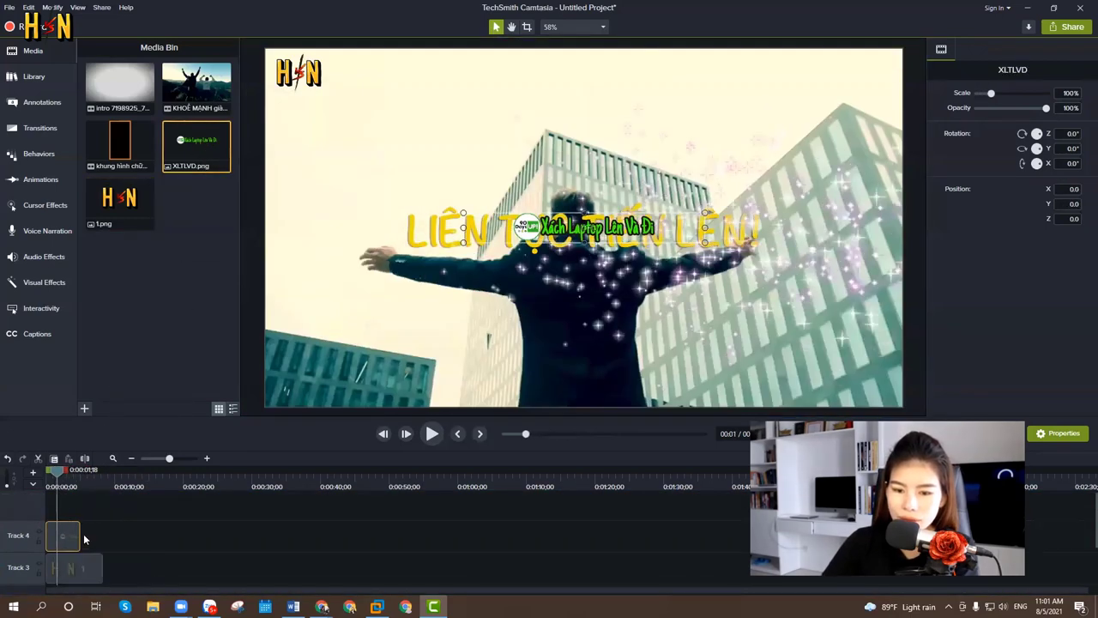
left_click_drag(80, 534, 151, 536)
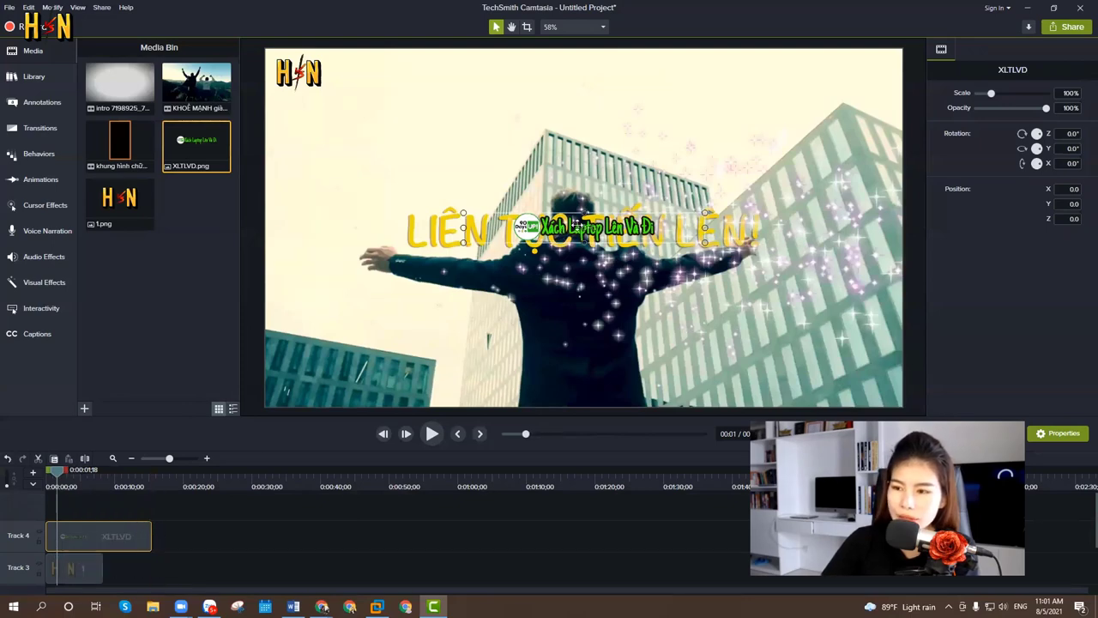
Move the XLTLVD.png logo to the upper-right corner of the video frame and shrink it to about 81% scale
left_click_drag(574, 227, 793, 77)
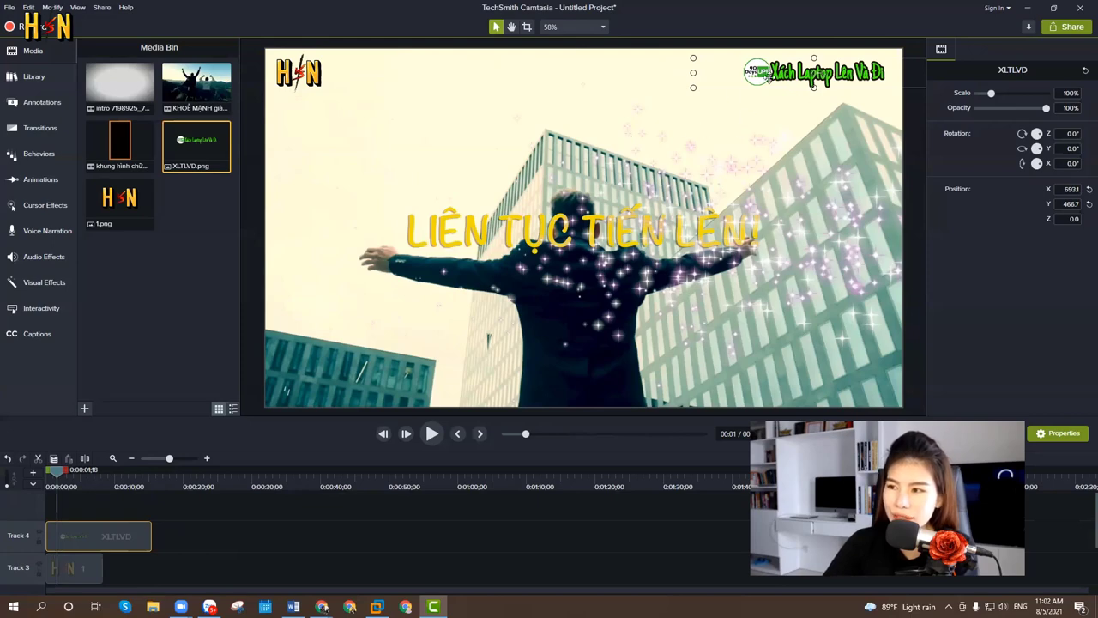
left_click_drag(692, 94, 739, 82)
scroll(515, 214, "down", 1)
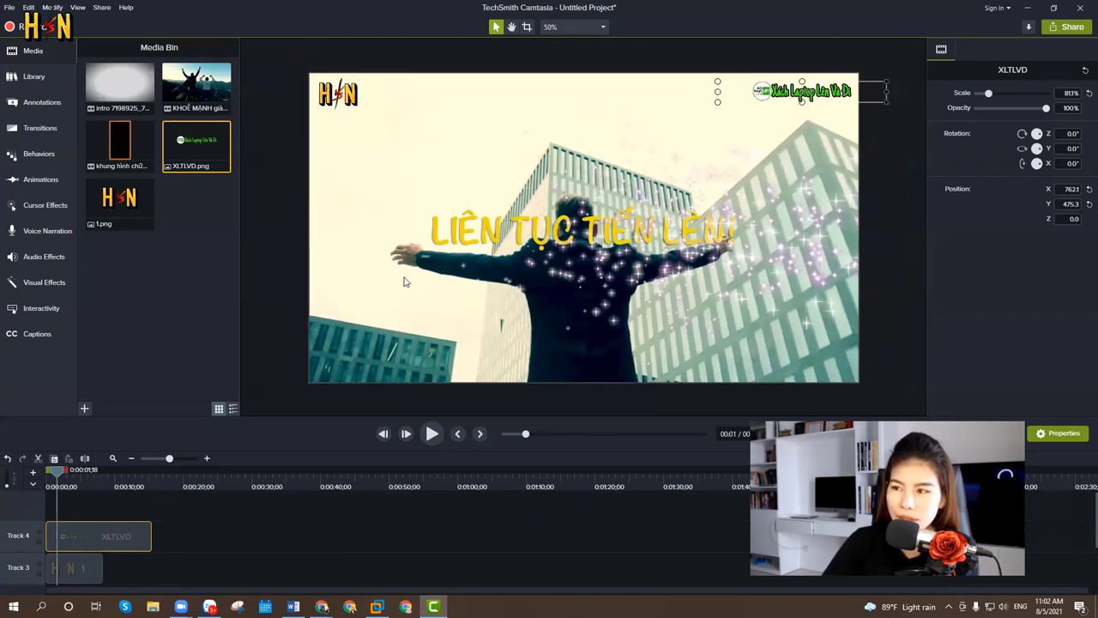
Try a second XLTLVD.png copy on Track 1 beneath the video and on Track 5 above it, and delete that copy
scroll(155, 542, "down", 2)
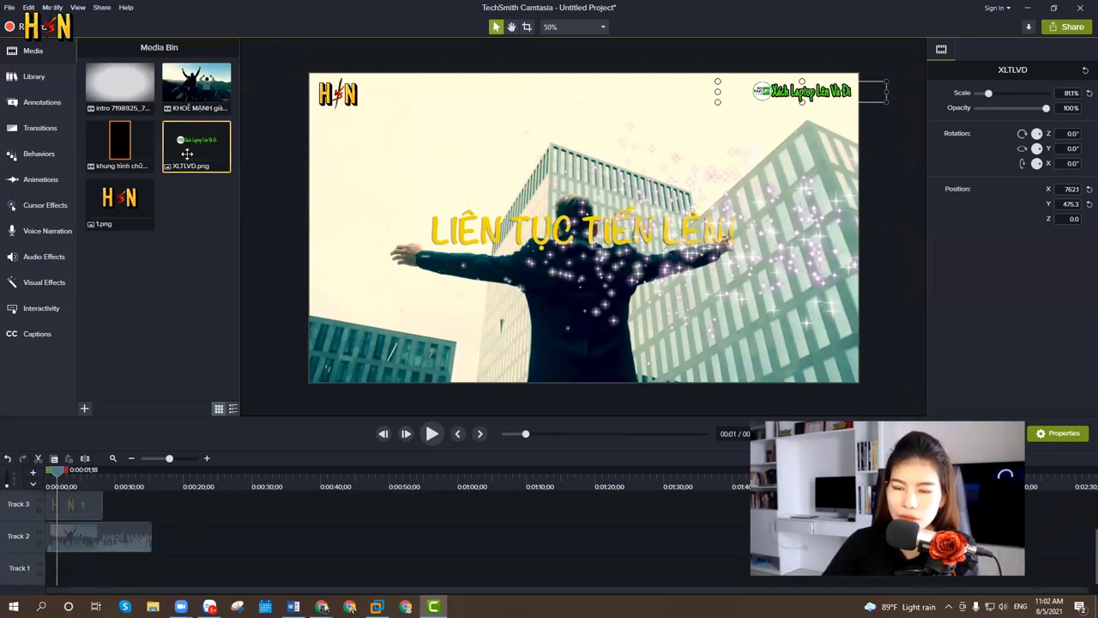
left_click_drag(195, 151, 14, 568)
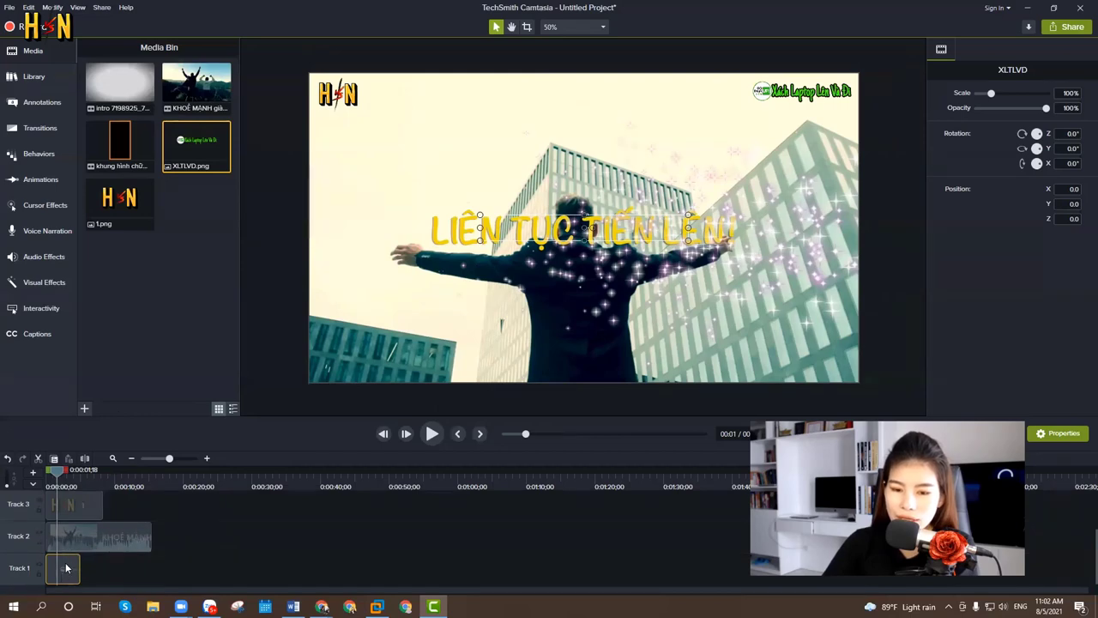
mouse_move(61, 570)
left_mouse_down()
mouse_move(235, 545)
mouse_move(159, 515)
mouse_move(45, 508)
left_mouse_up()
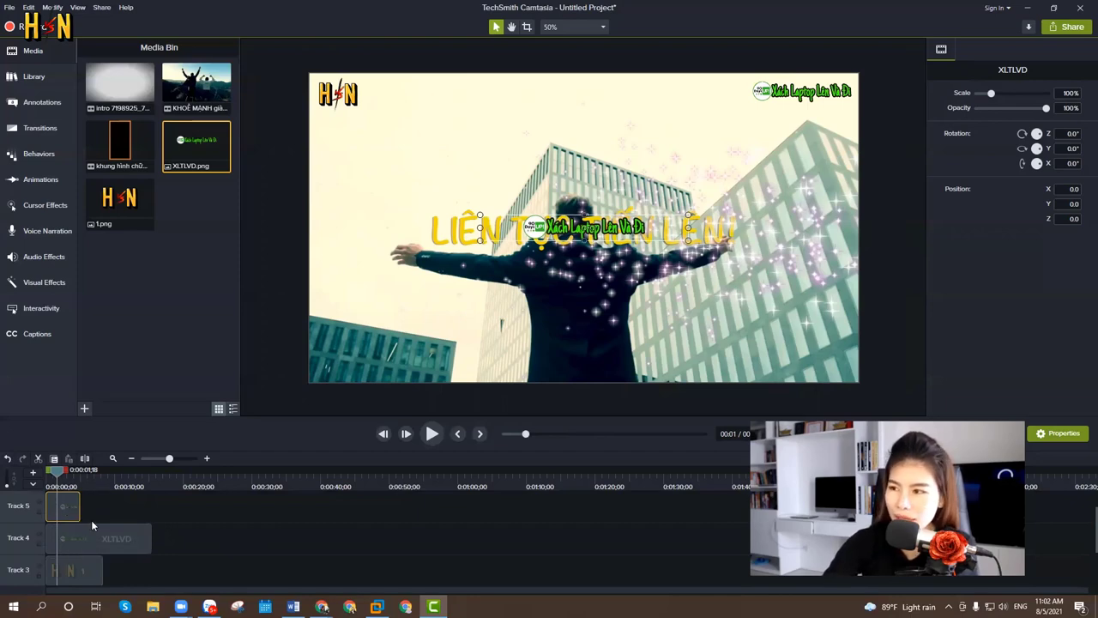
key("Delete")
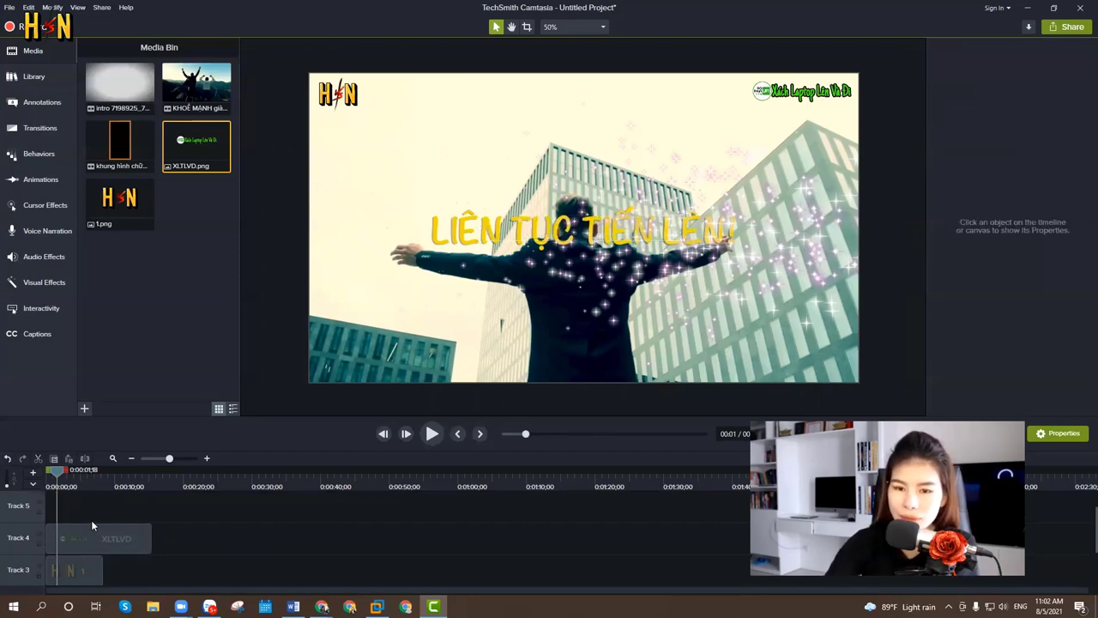
scroll(120, 519, "down", 2)
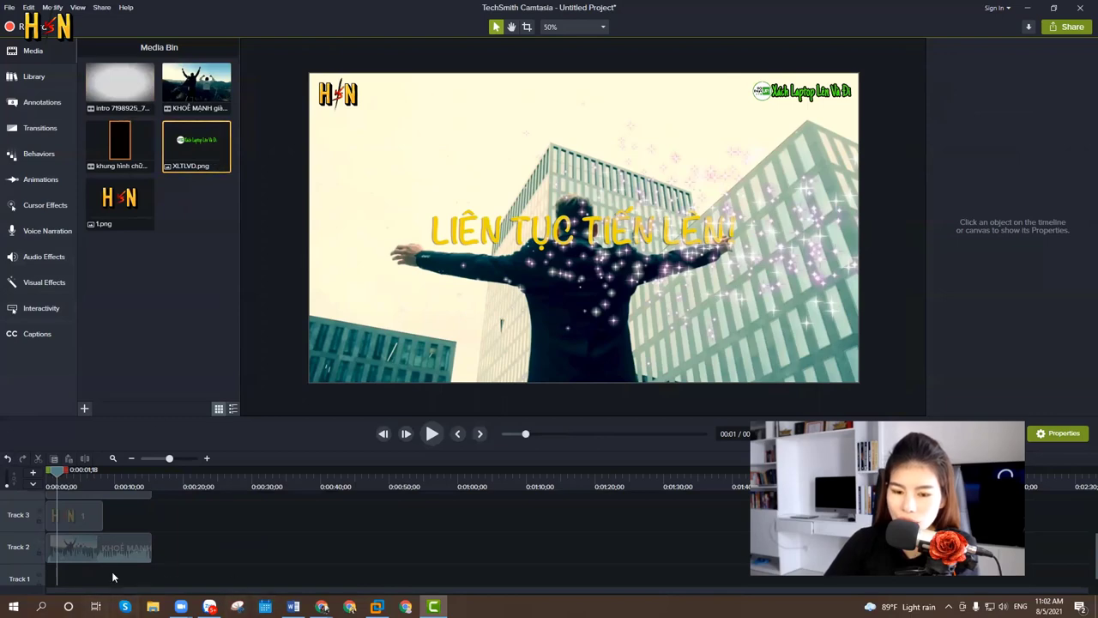
scroll(14, 562, "down", 1)
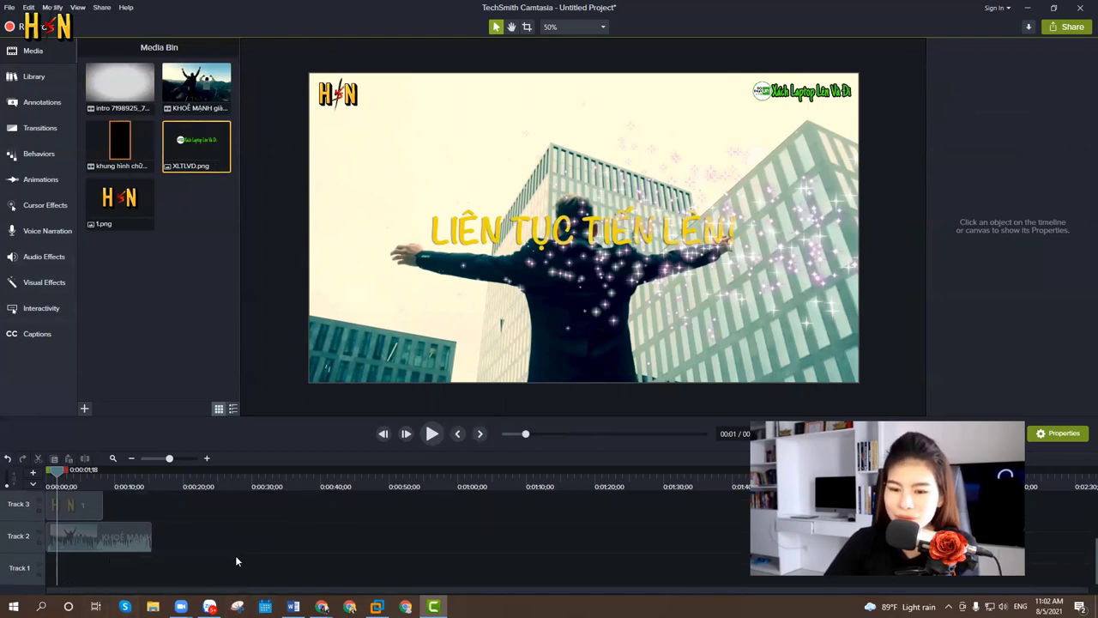
Try deleting the range from about 9 to 13 seconds of the KHOẺ MẠNH video on Track 2, and undo the deletion
scroll(146, 542, "up", 5)
scroll(77, 518, "down", 2)
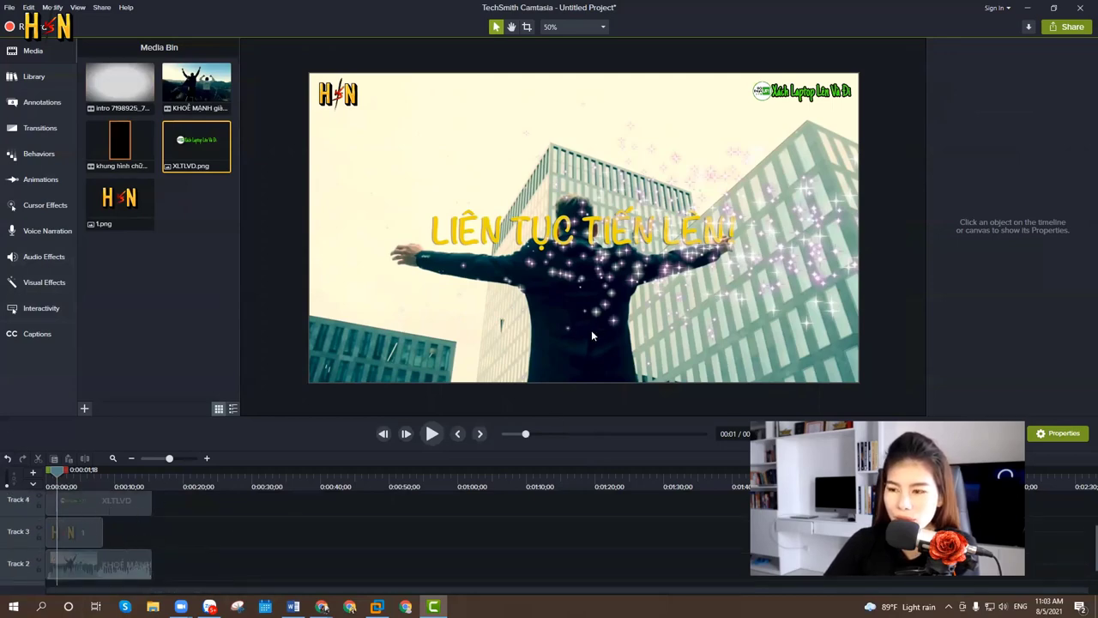
scroll(121, 542, "down", 2)
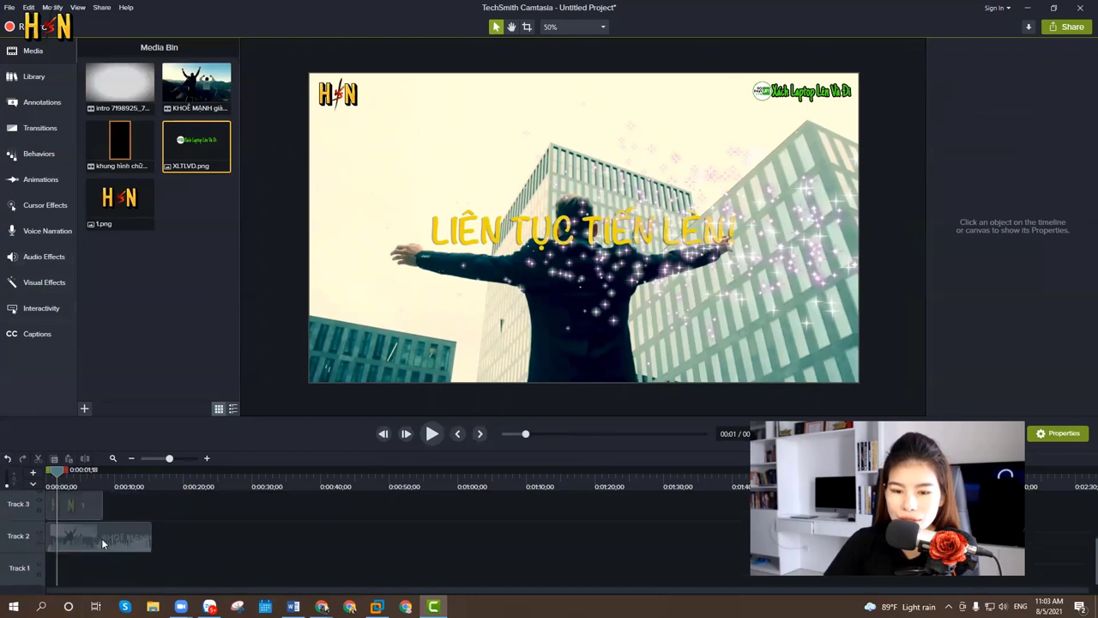
left_click(89, 537)
left_click(107, 486)
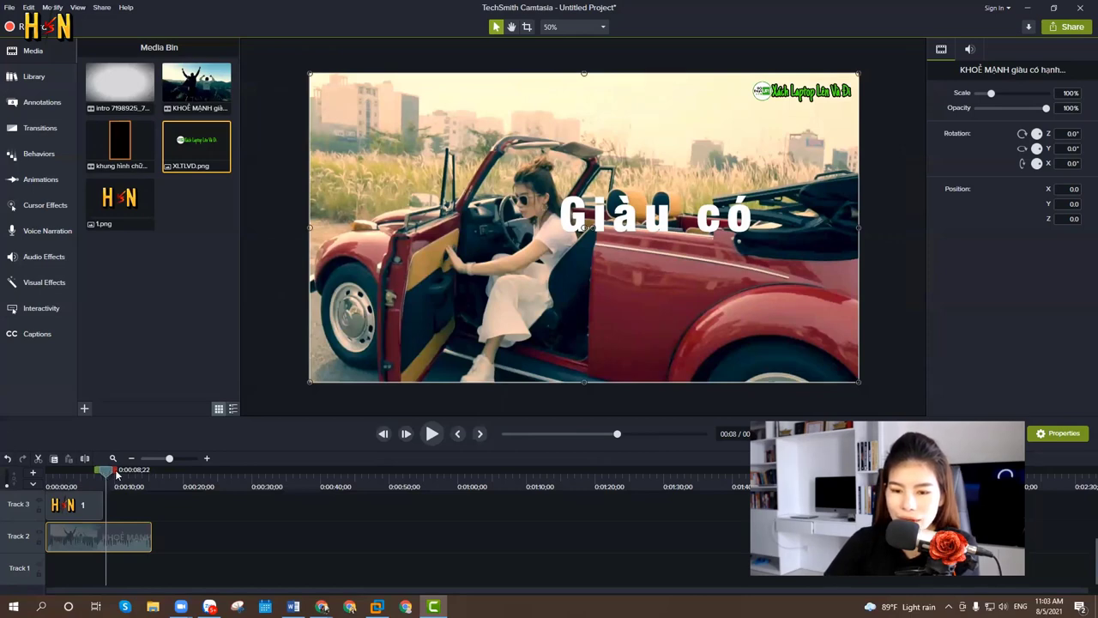
mouse_move(117, 475)
left_mouse_down()
mouse_move(133, 481)
mouse_move(121, 477)
left_mouse_up()
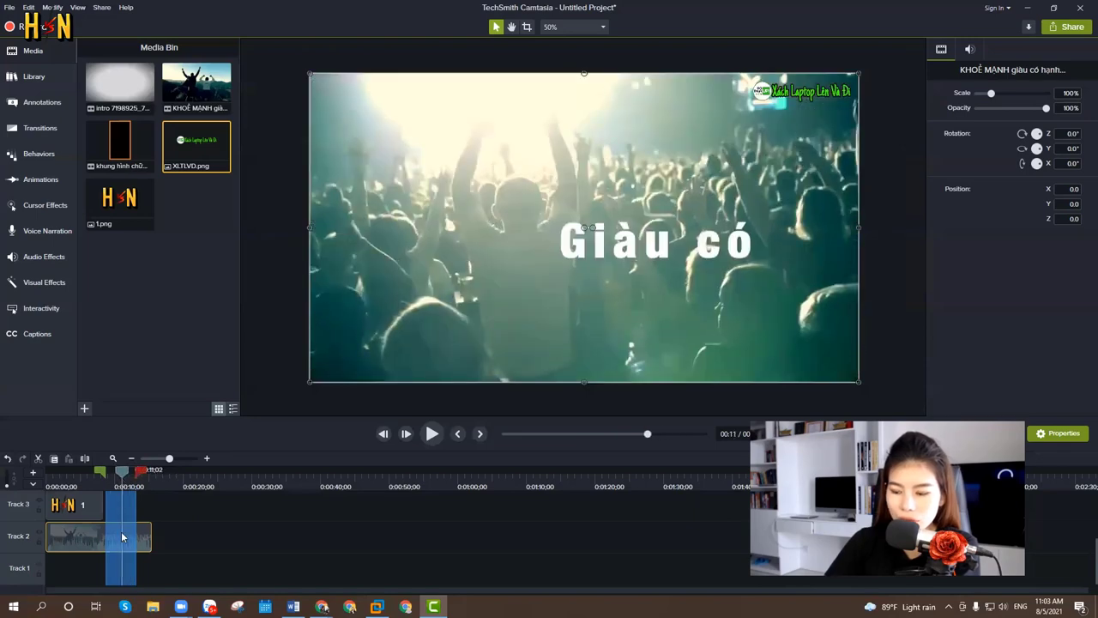
key("Delete")
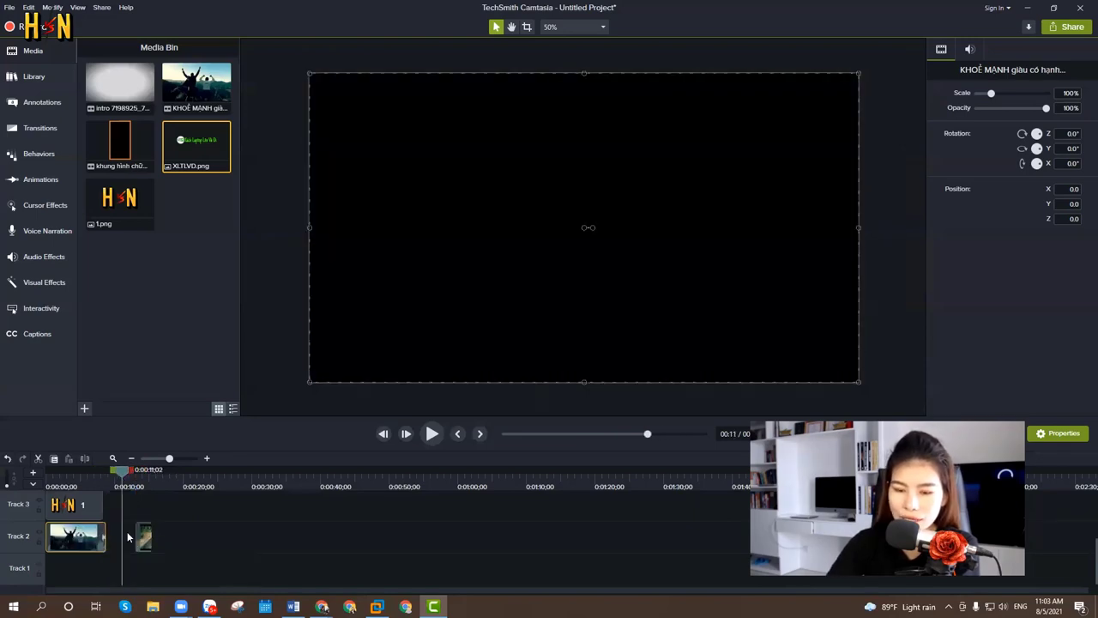
key("ctrl+z")
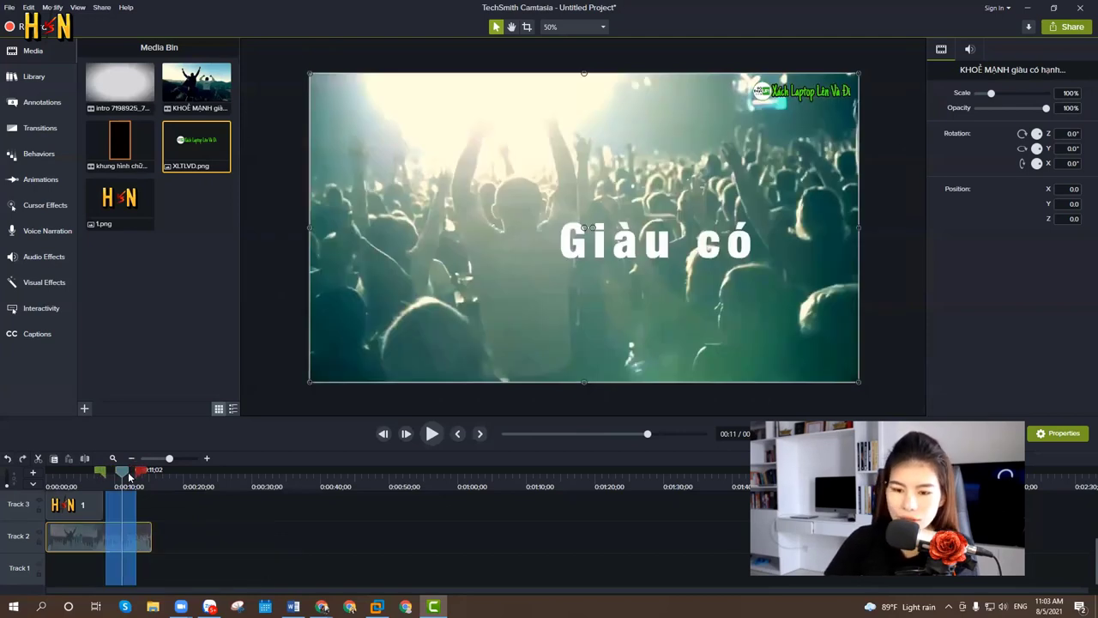
Try deleting a wider range from about 3 to 14 seconds across all tracks, undo it, and collapse the range selection
left_click_drag(141, 472, 61, 473)
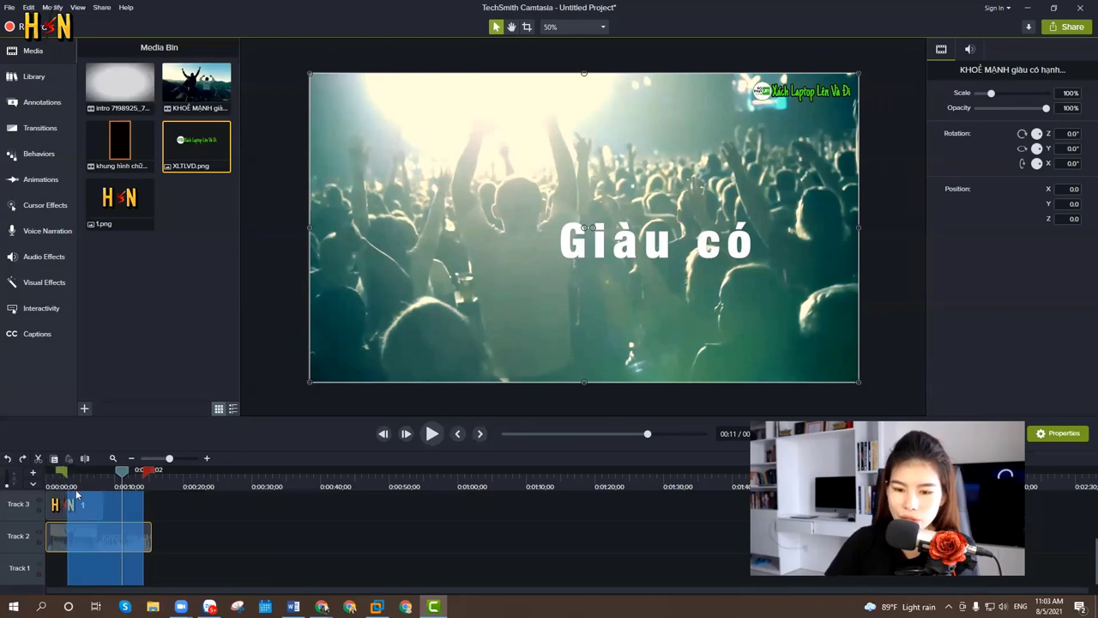
scroll(216, 524, "up", 3)
scroll(194, 541, "down", 1)
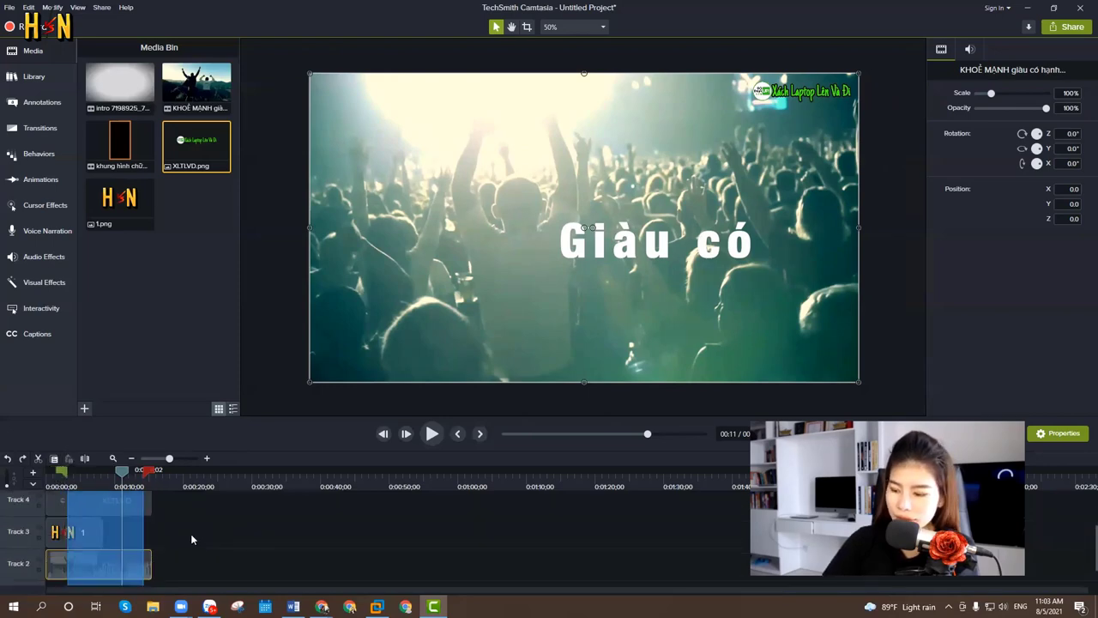
key("Delete")
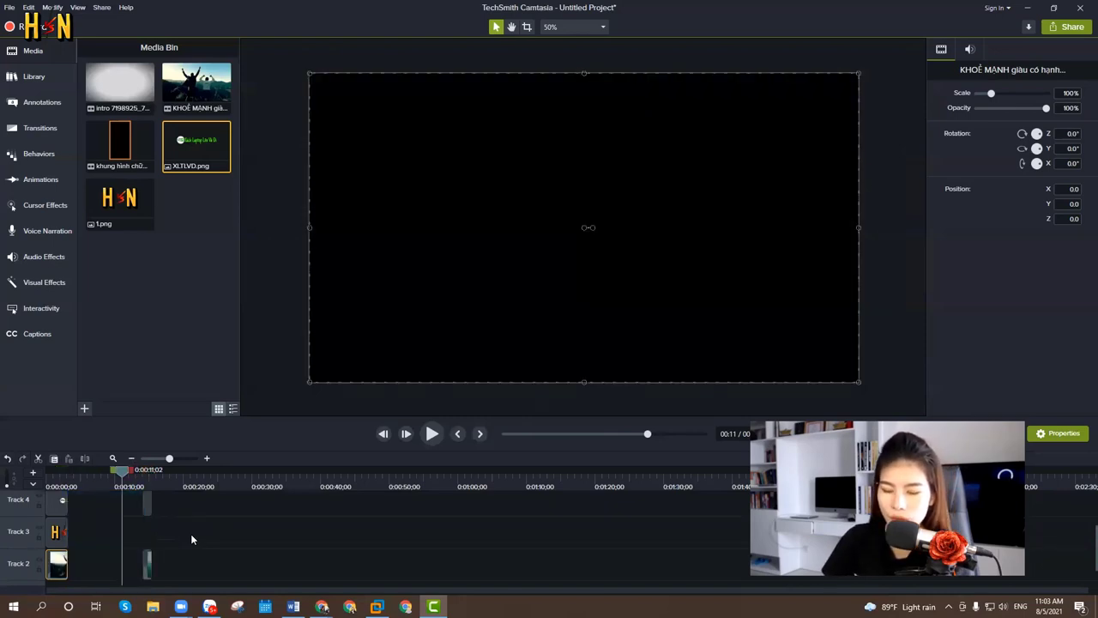
key("ctrl+z")
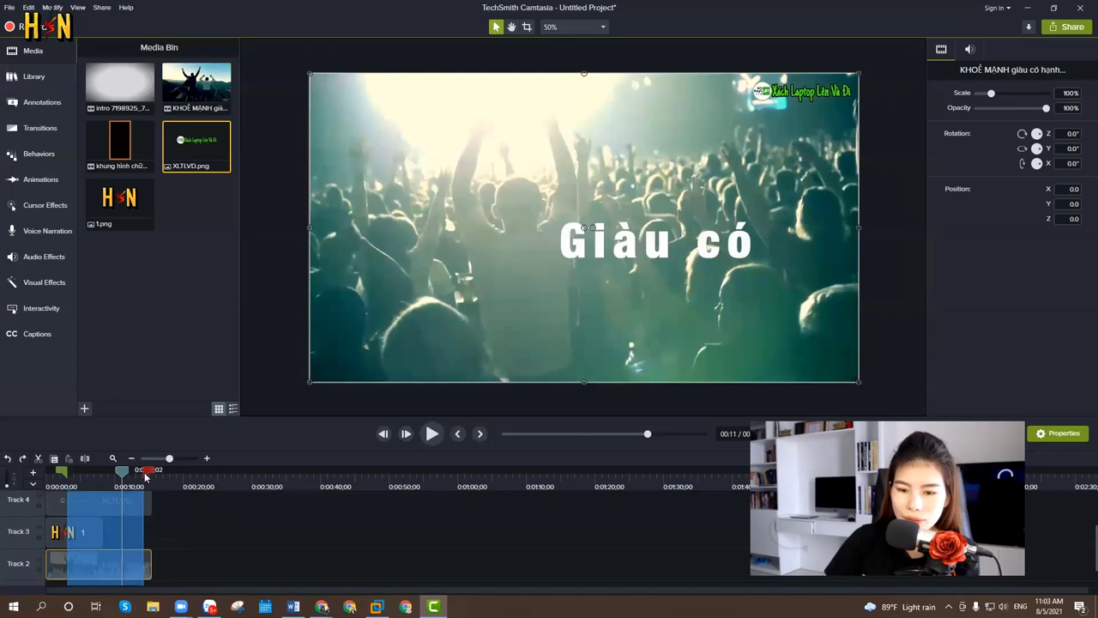
mouse_move(145, 477)
left_mouse_down()
mouse_move(72, 471)
mouse_move(126, 471)
left_mouse_up()
Preview the video in short stretches from about 4 to 11 seconds and return the playhead to the start
left_click(75, 471)
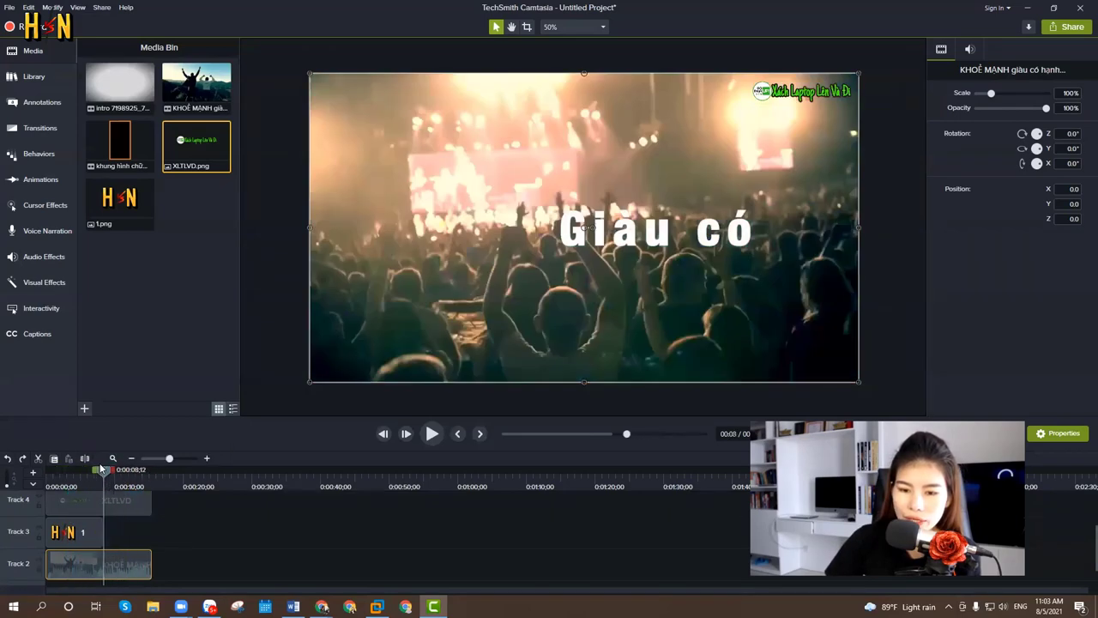
key("space")
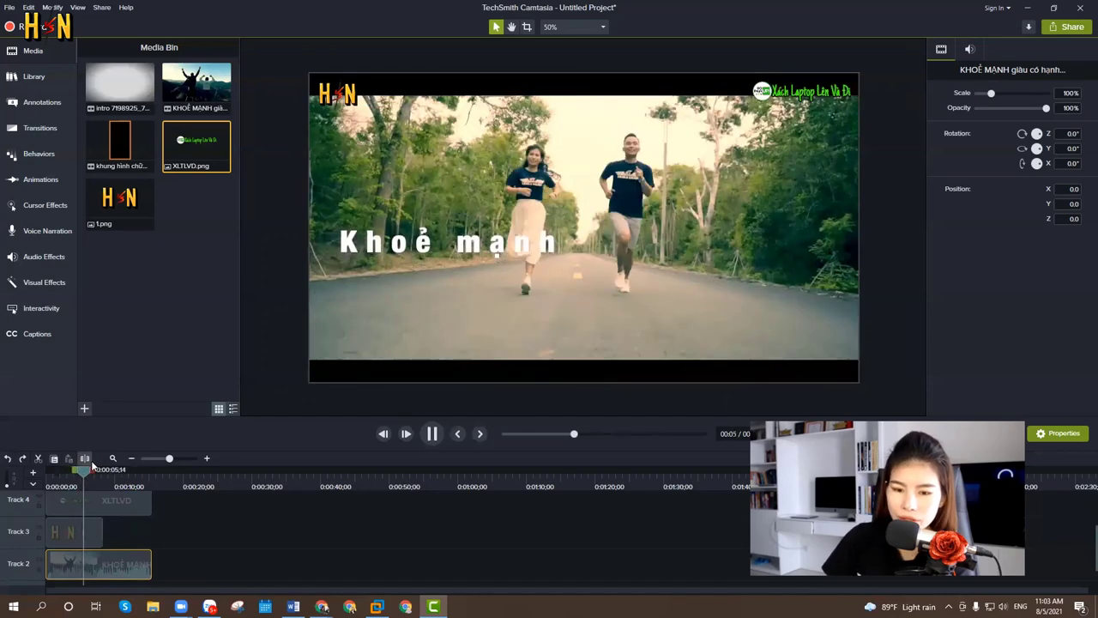
key("space")
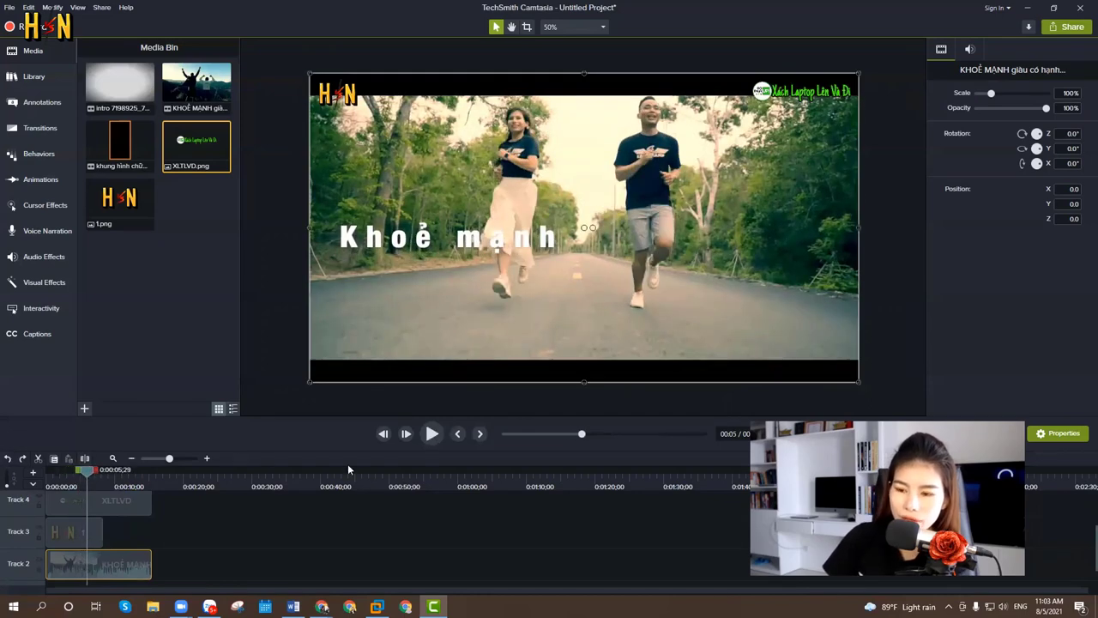
left_click(427, 436)
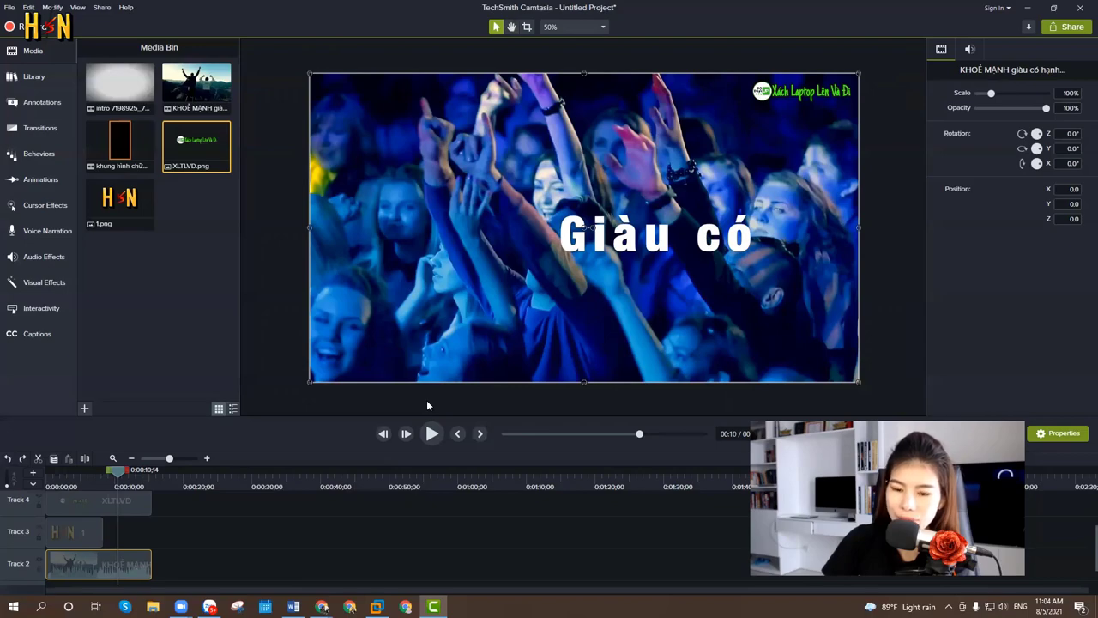
key("space")
key("space")
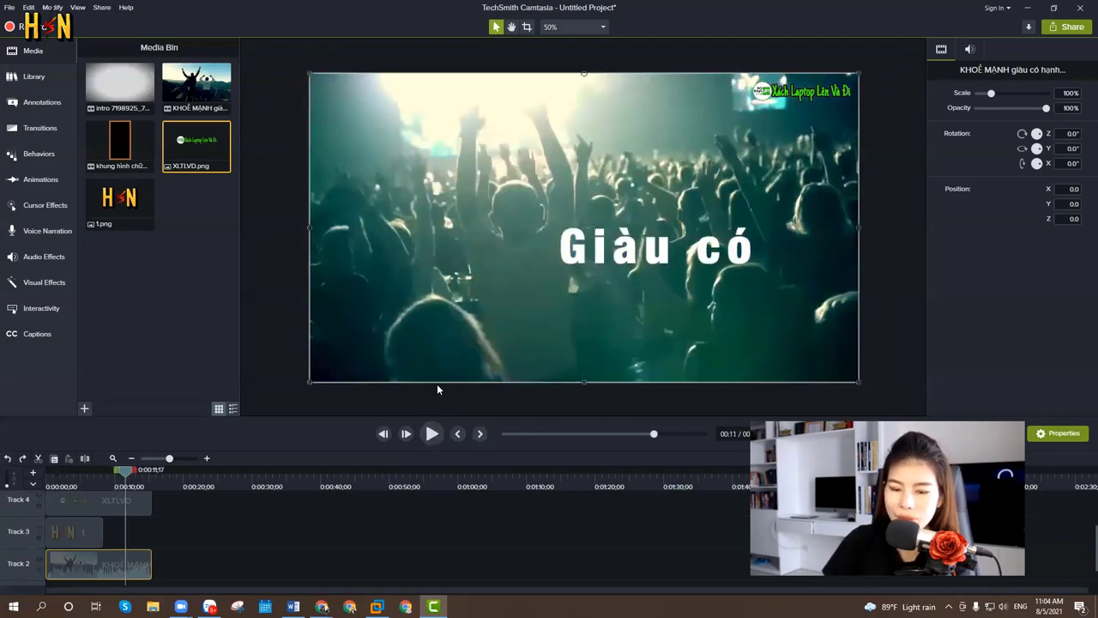
left_click_drag(128, 475, 50, 475)
Add the white Basic text rectangle callout at the start of Track 5 and extend it to about 7 seconds
scroll(200, 570, "up", 1)
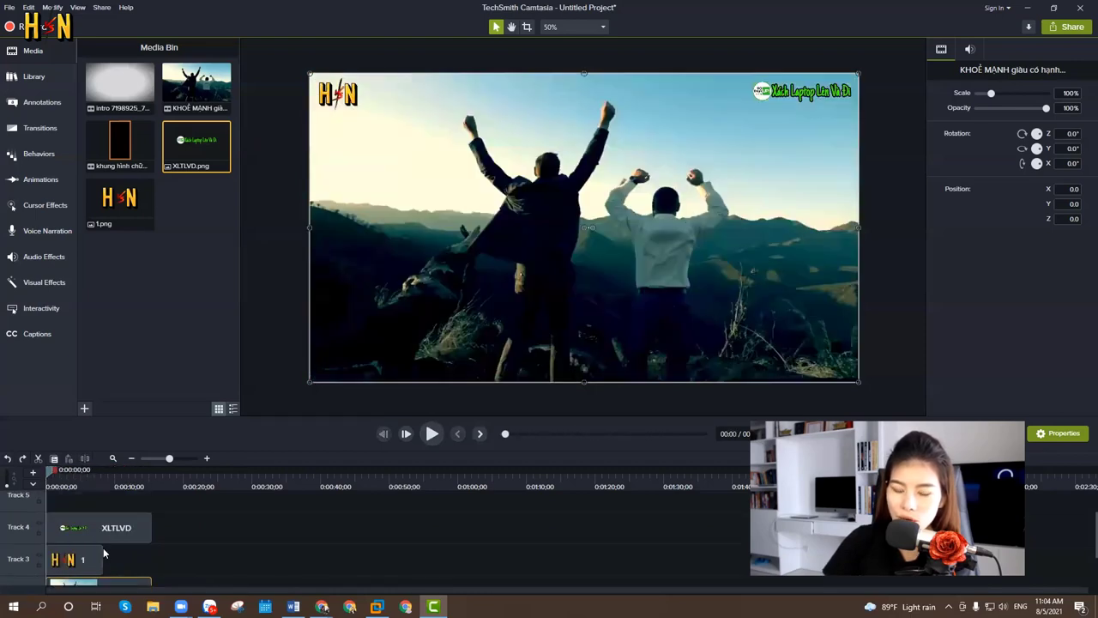
scroll(103, 556, "down", 2)
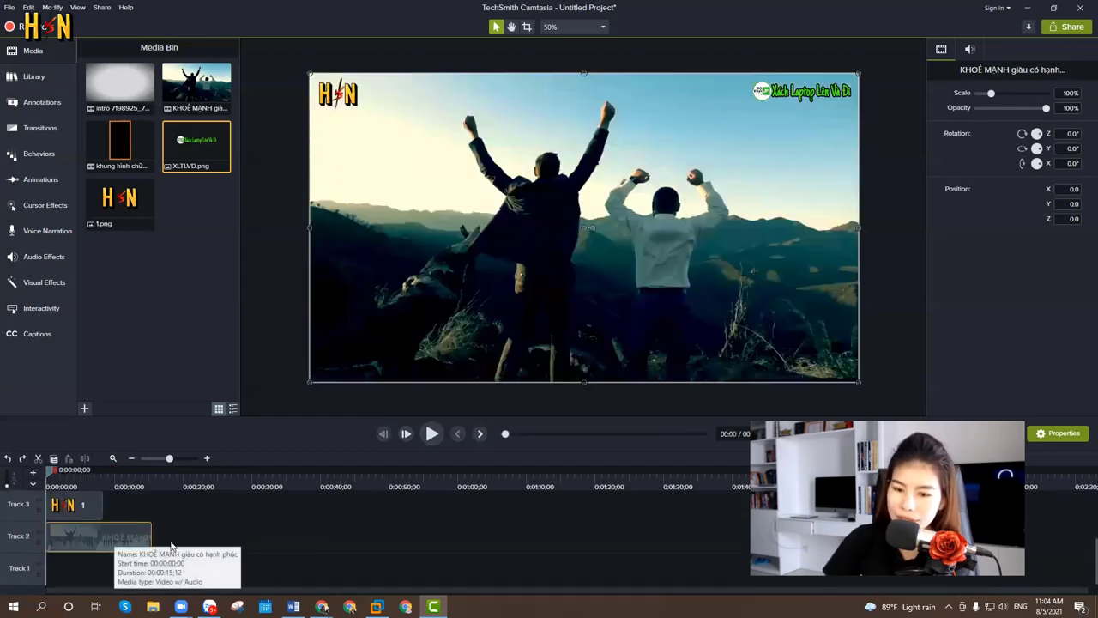
scroll(171, 546, "up", 3)
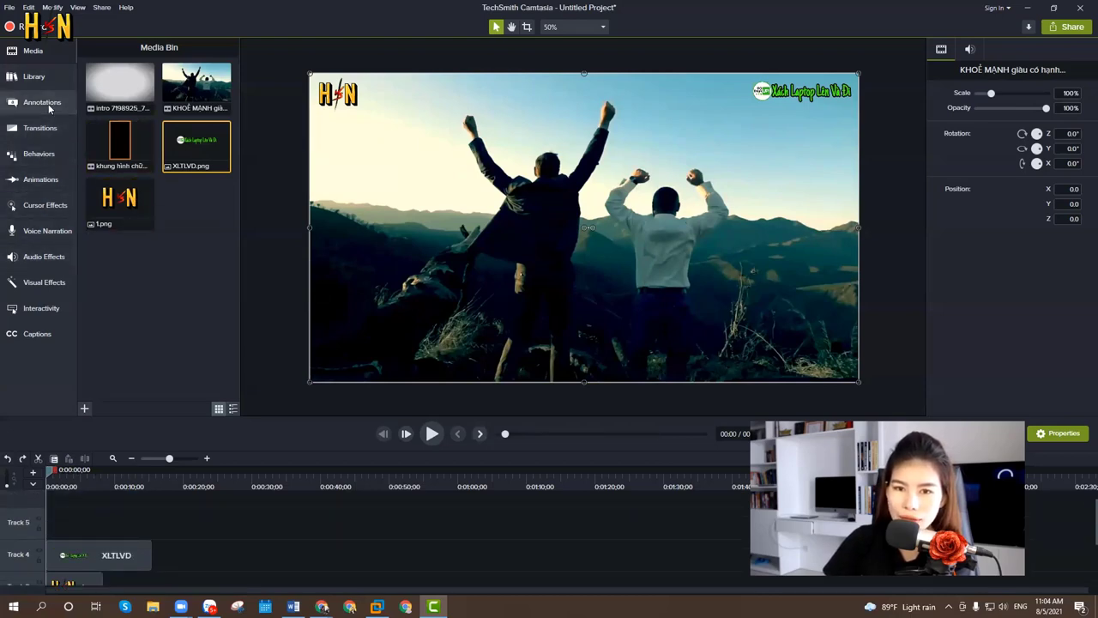
left_click(50, 108)
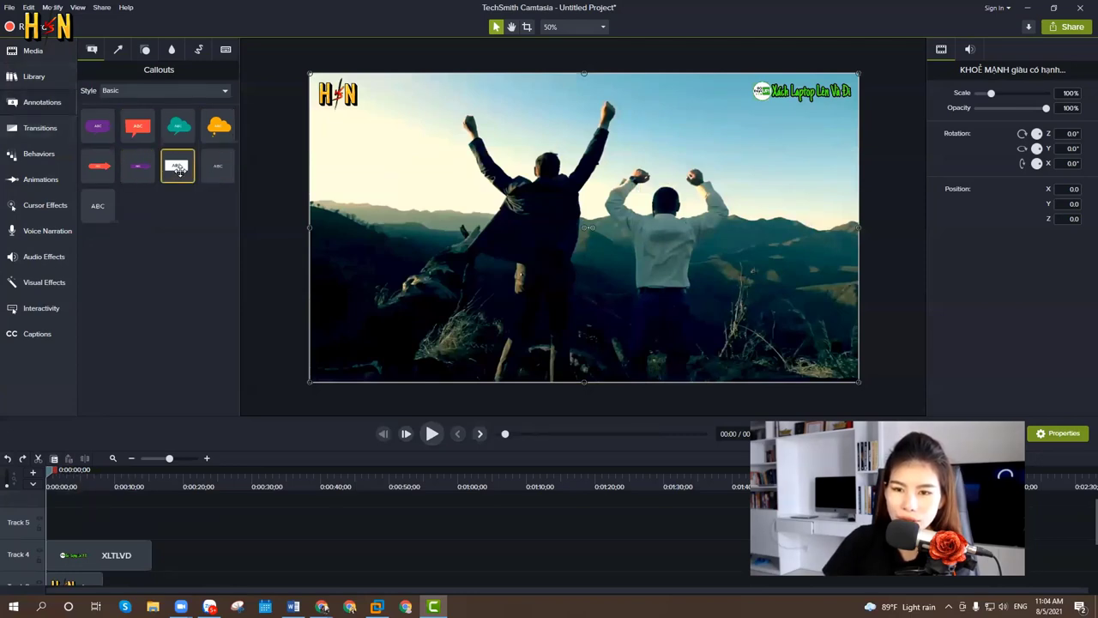
left_click_drag(178, 166, 92, 522)
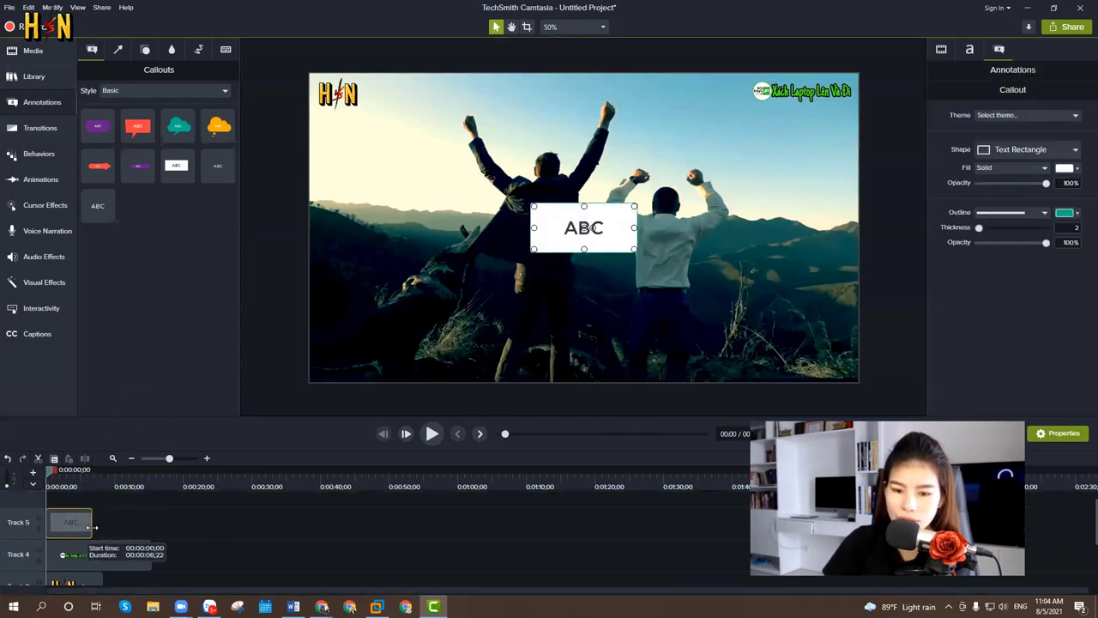
Move the ABC callout to the lower-left corner of the video frame with the playhead at about 2 seconds
left_click(64, 477)
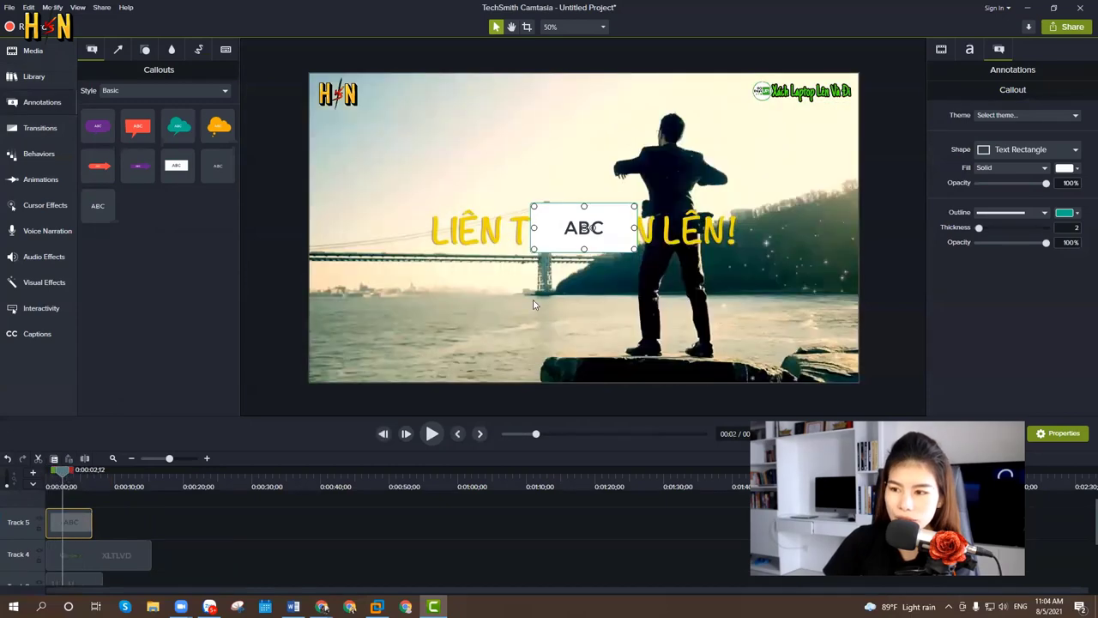
left_click_drag(563, 241, 372, 345)
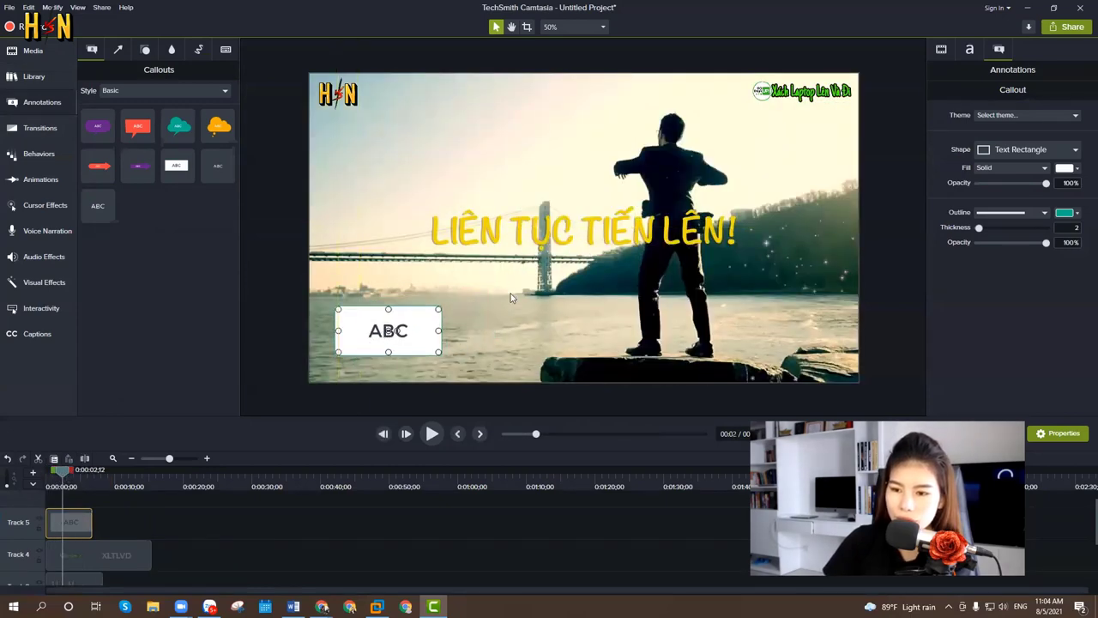
left_click(1010, 154)
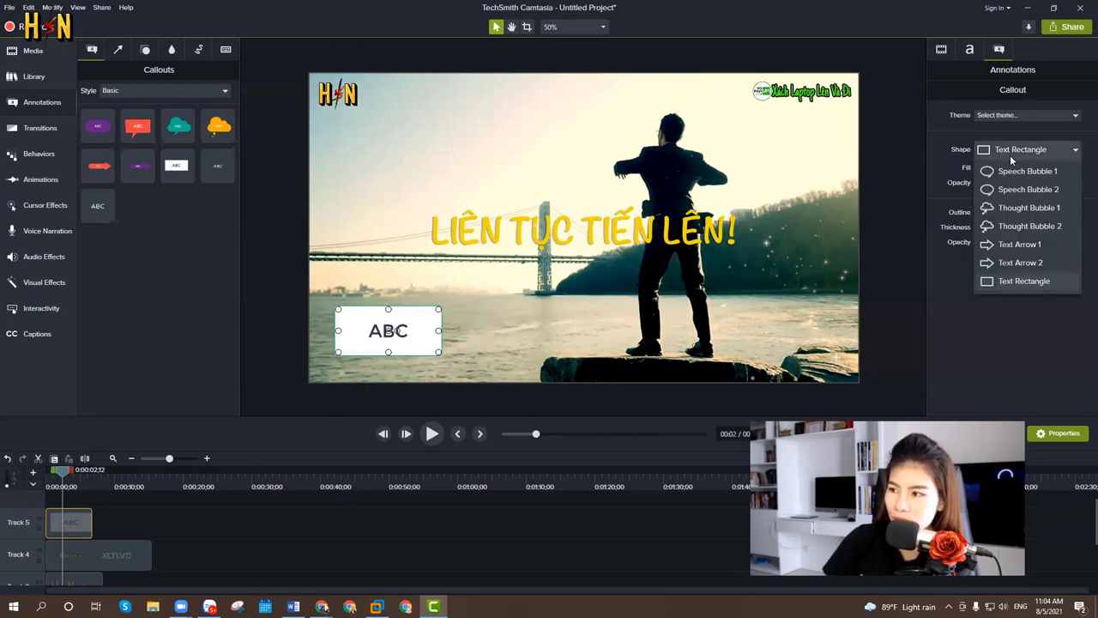
left_click(1015, 151)
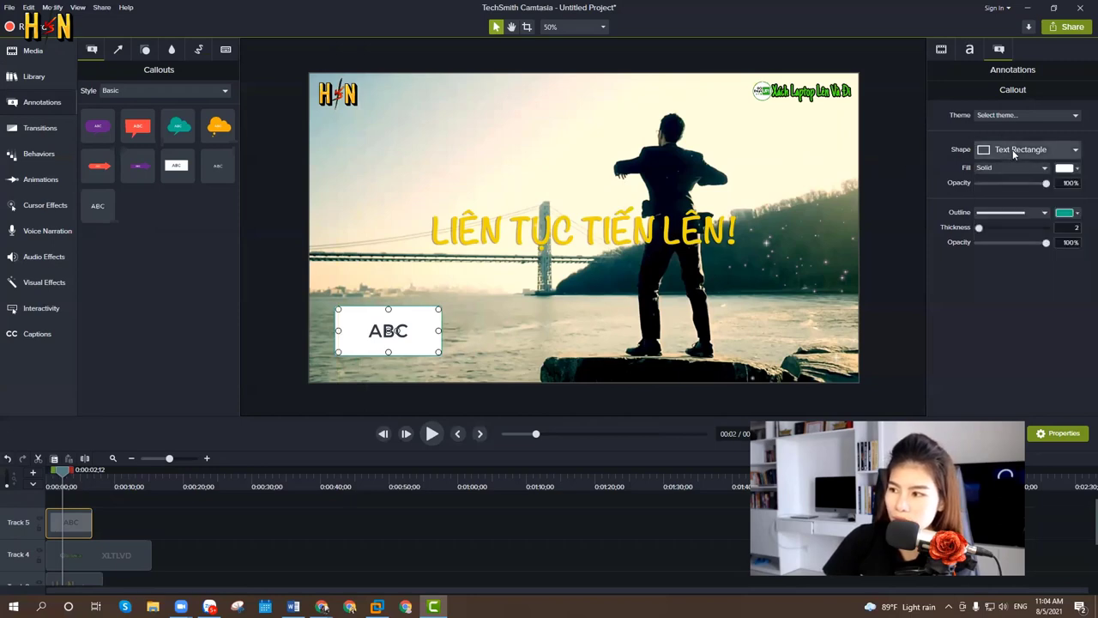
Try a blue #1169ED fill on the callout, and a yellow-orange fill sampled from the logo in the frame's upper-left corner
left_click(1071, 171)
mouse_move(1043, 235)
left_mouse_down()
mouse_move(1038, 260)
mouse_move(1038, 247)
mouse_move(1081, 254)
mouse_move(1049, 236)
mouse_move(1053, 226)
left_mouse_up()
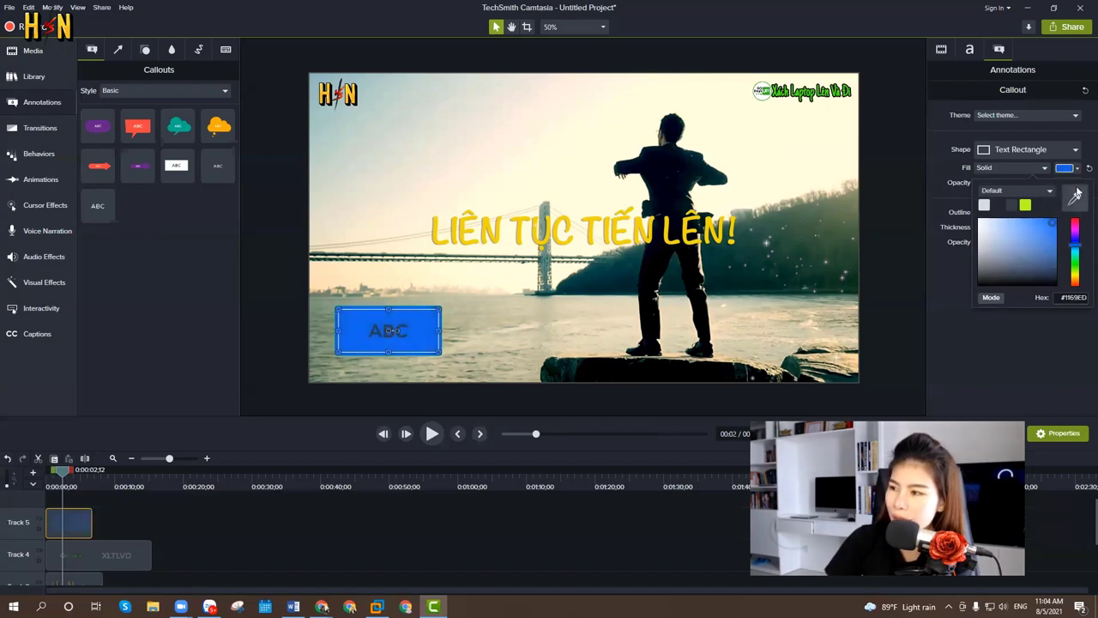
left_click(1077, 204)
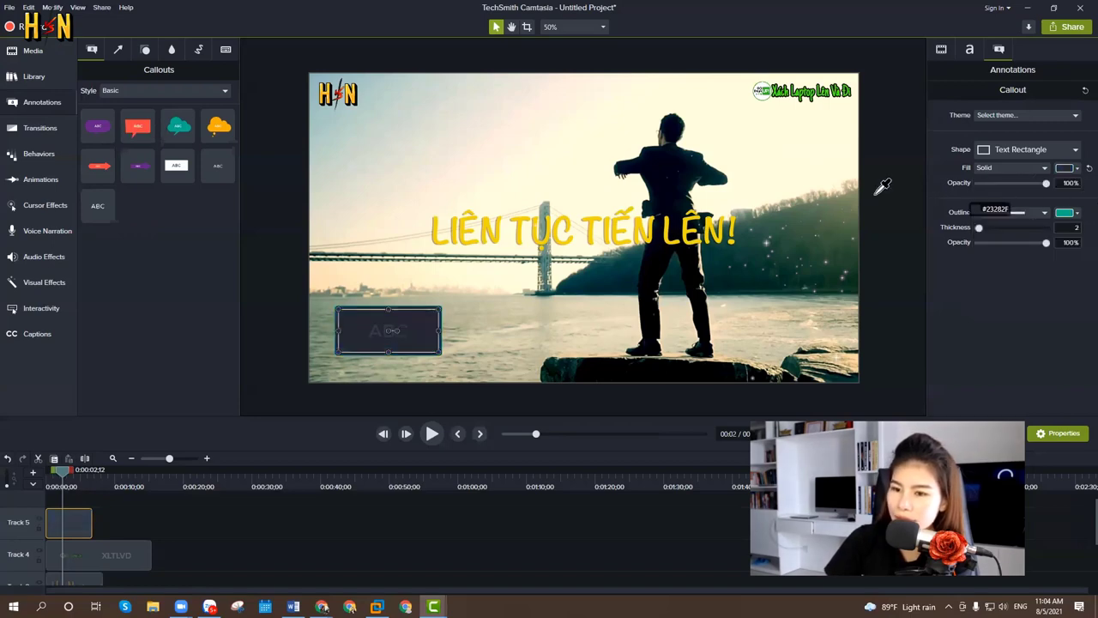
left_click(355, 94)
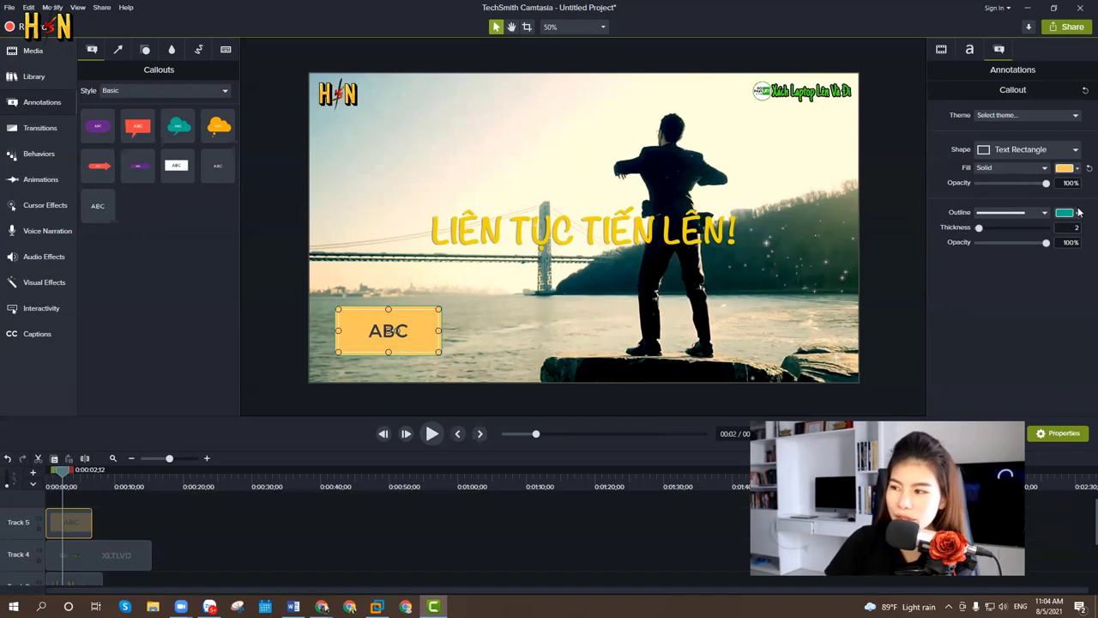
Fill the callout with the green sampled from the XLTLVD logo in the frame's upper-right corner
left_click(1074, 171)
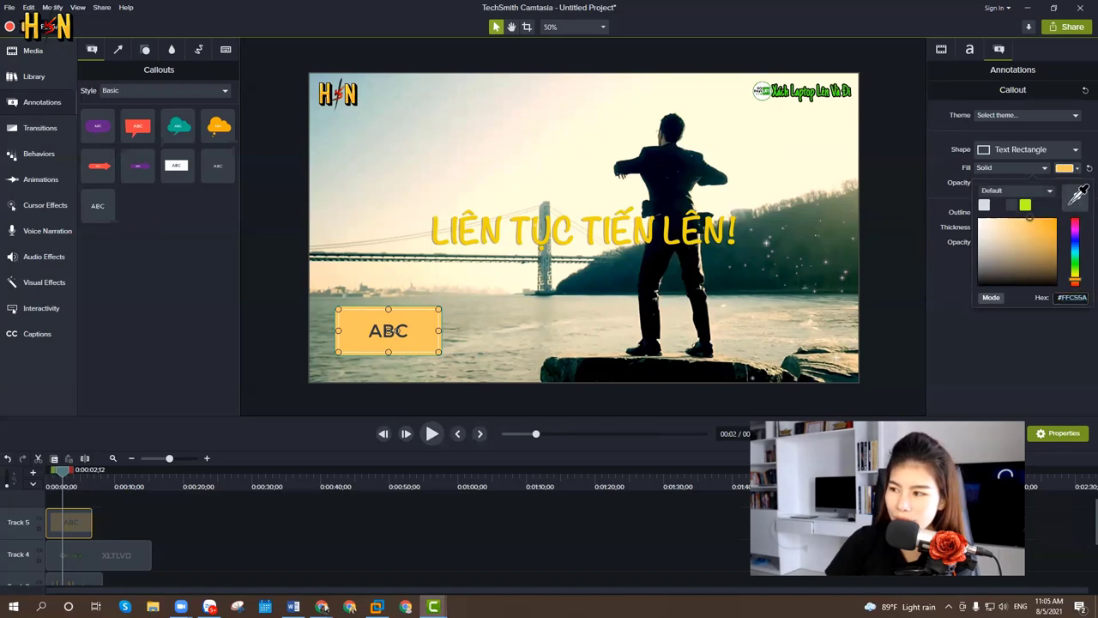
left_click(1075, 203)
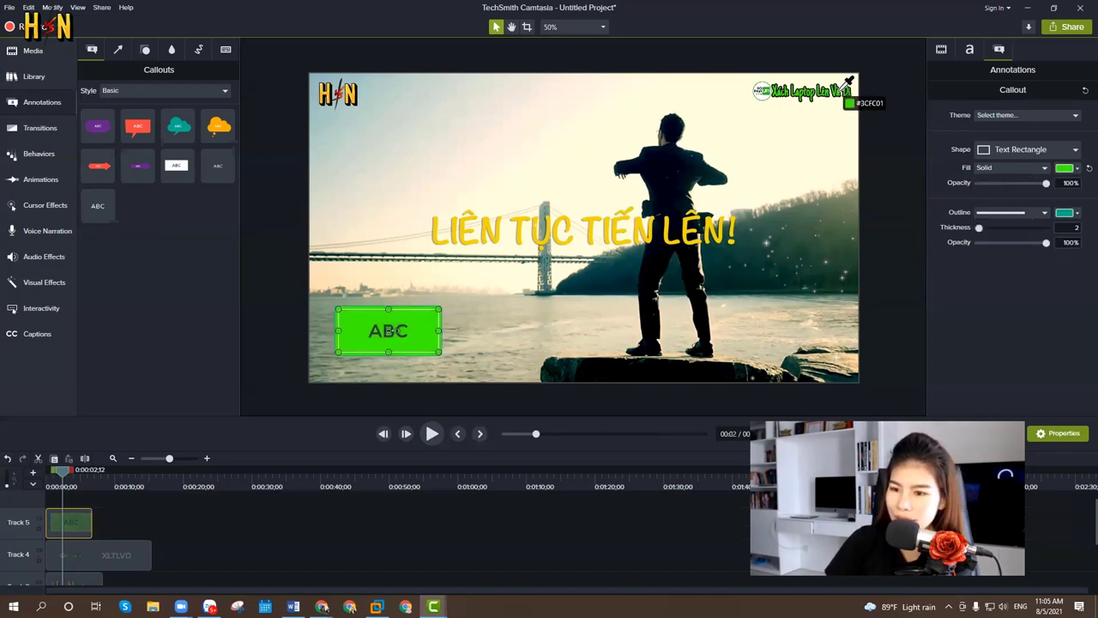
left_click(850, 83)
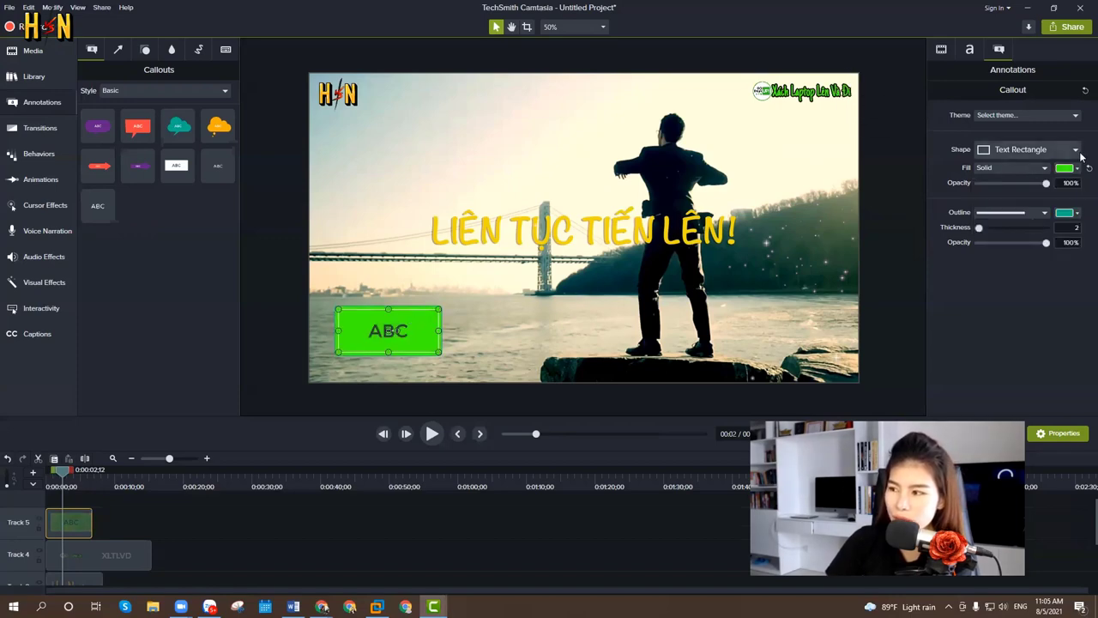
Keep the callout's outline solid and set its thickness to 8
left_click(1033, 217)
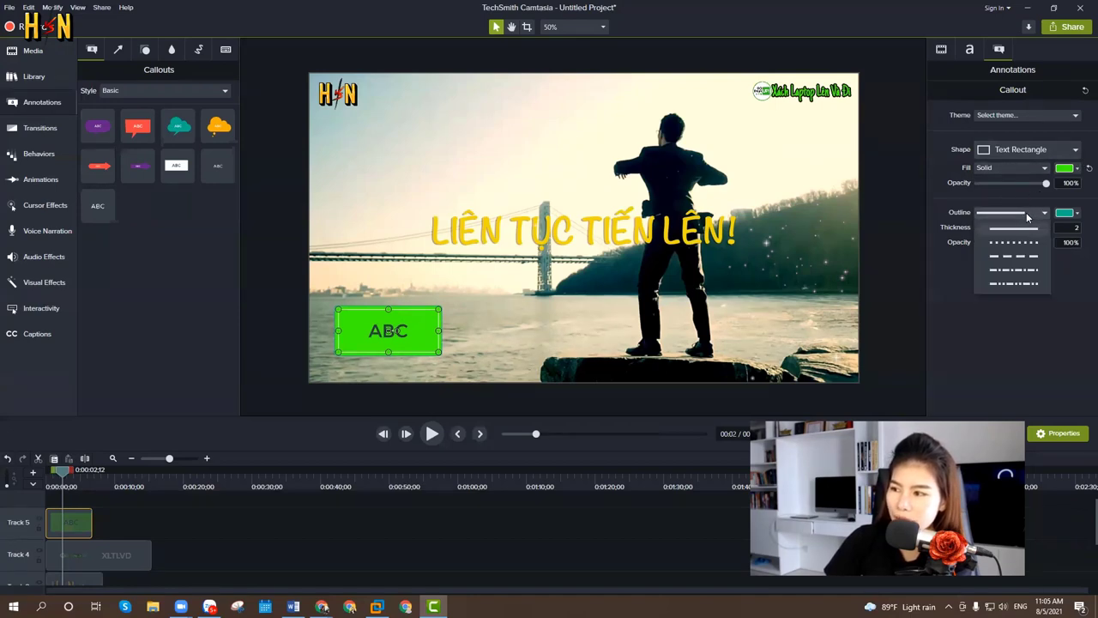
left_click(1032, 218)
left_click(1028, 215)
left_click(1030, 214)
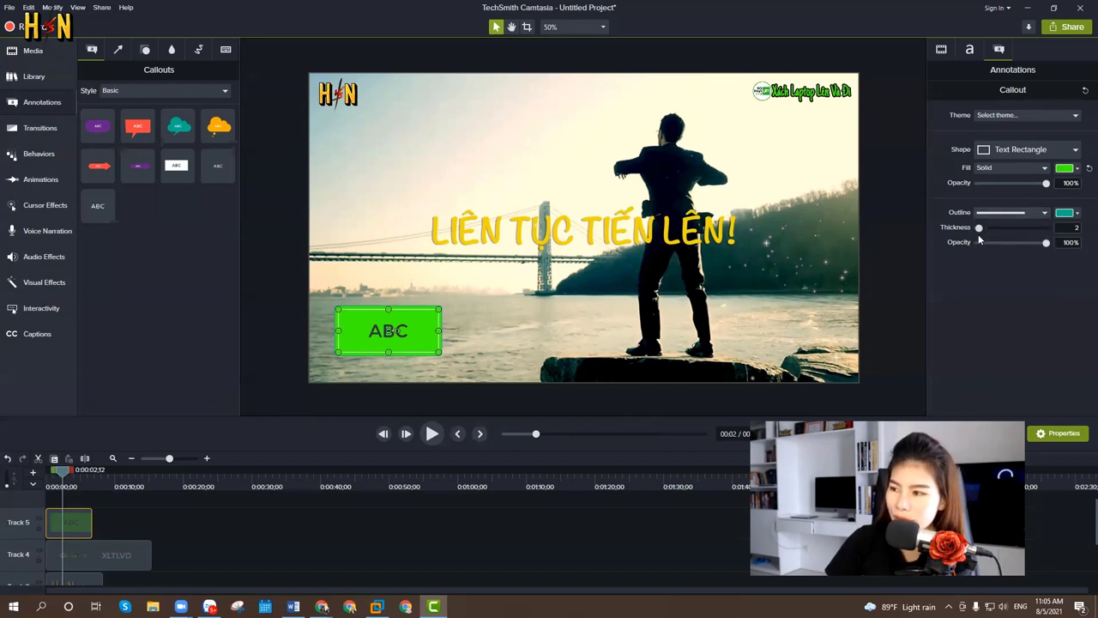
mouse_move(980, 228)
left_mouse_down()
mouse_move(1028, 230)
mouse_move(959, 243)
mouse_move(990, 236)
mouse_move(982, 244)
left_mouse_up()
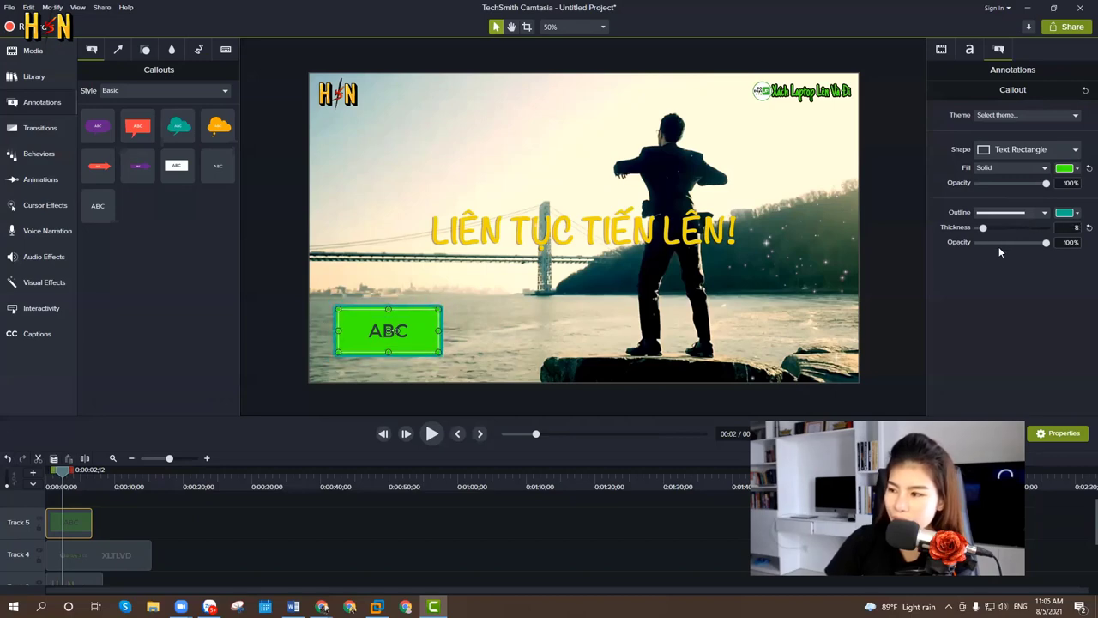
left_click(1012, 171)
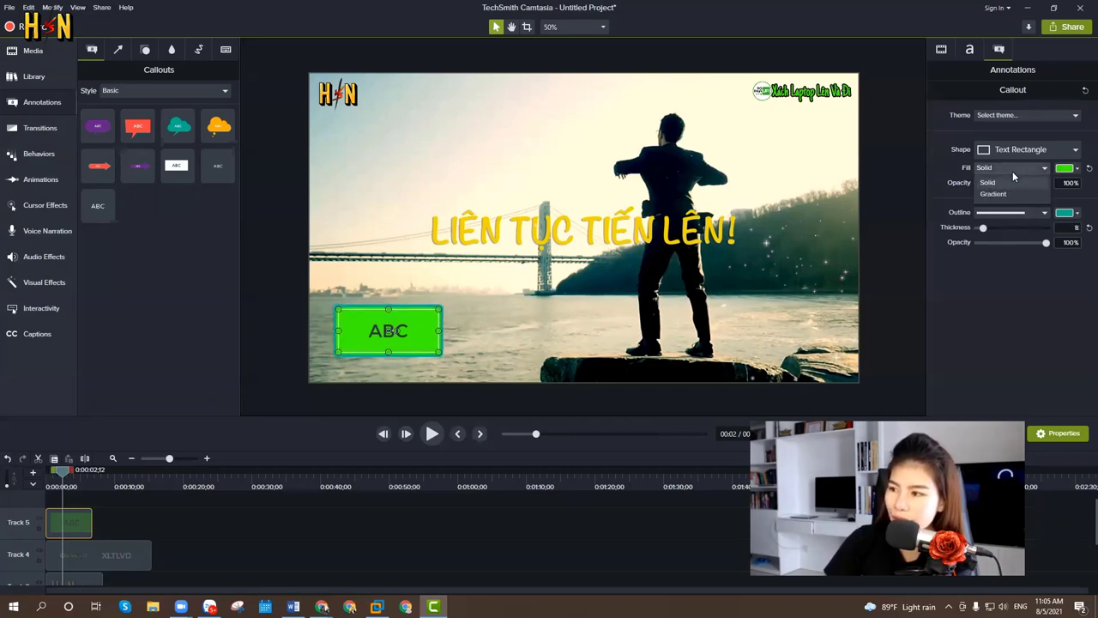
left_click(1012, 171)
left_click(1032, 149)
left_click(1031, 149)
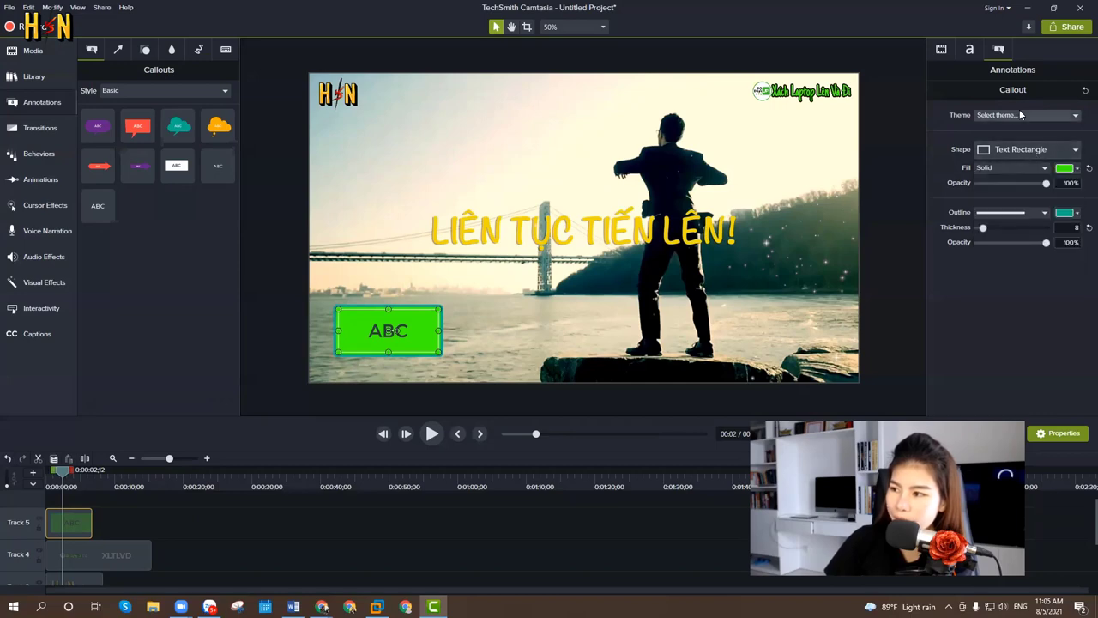
Show the callout's text properties and look over the available fonts
left_click(1020, 111)
left_click(1020, 111)
left_click(970, 49)
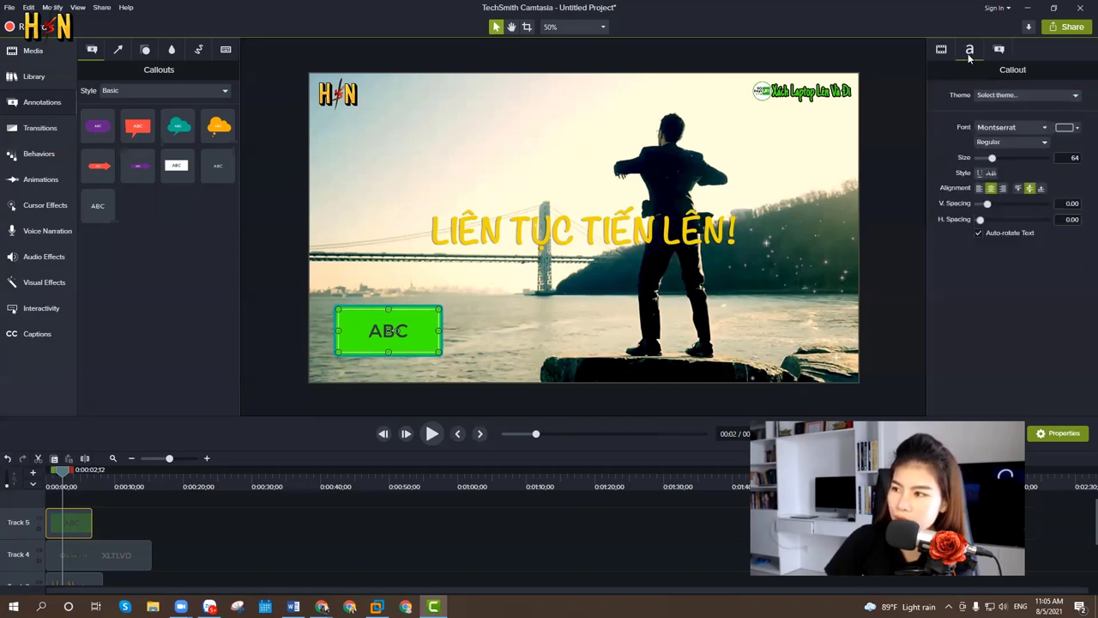
left_click(1022, 130)
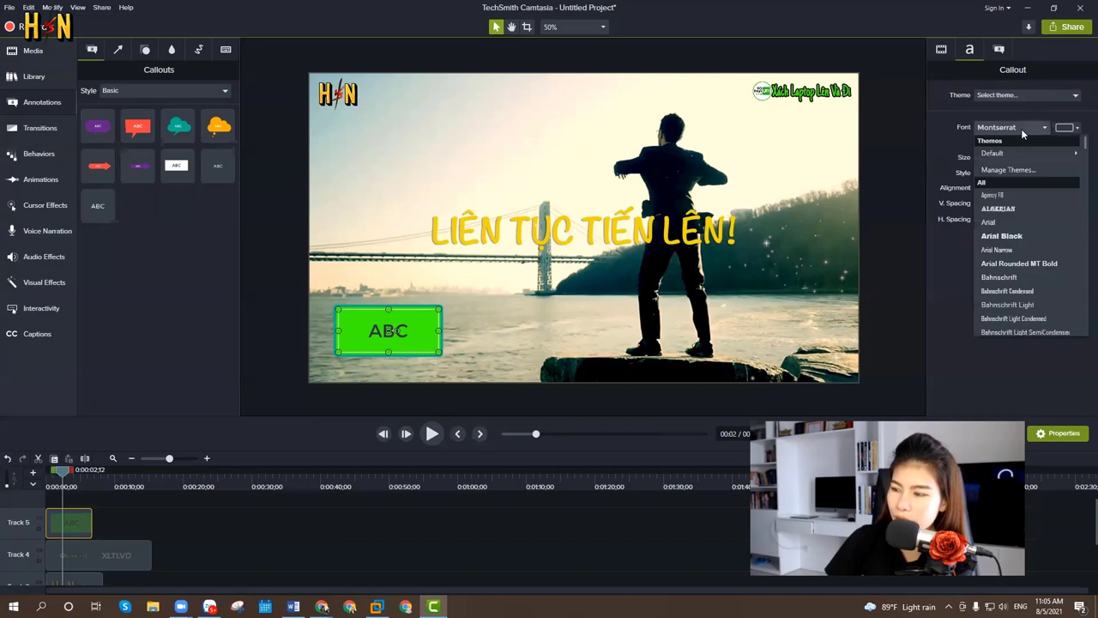
left_click(1022, 130)
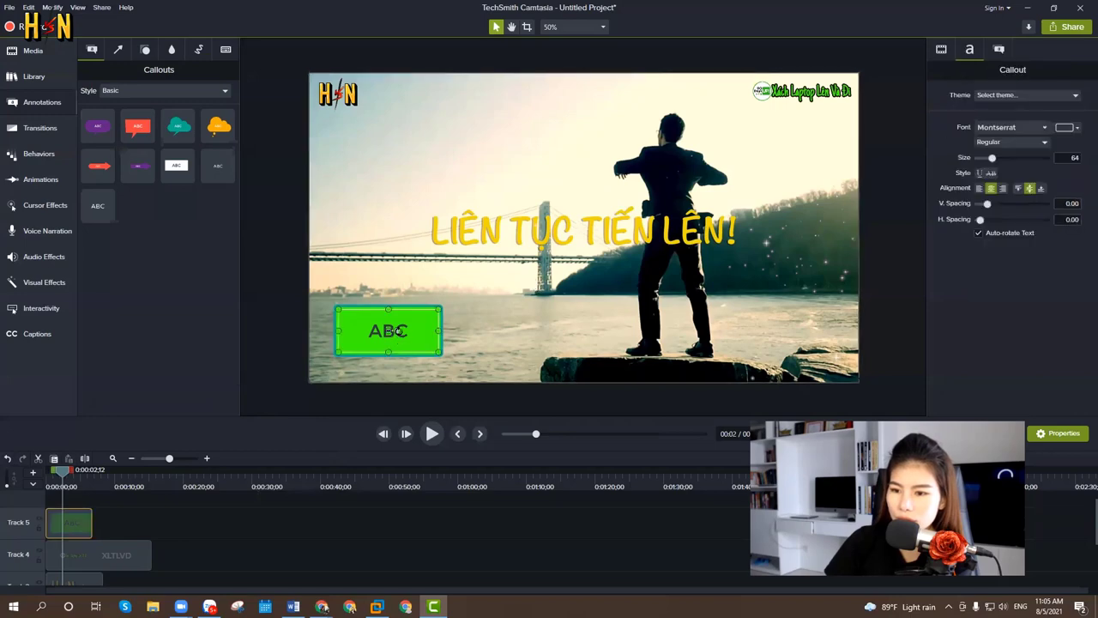
Replace the green callout's ABC text with the presenter's name and widen the callout so the text fits on one line
double_click(389, 330)
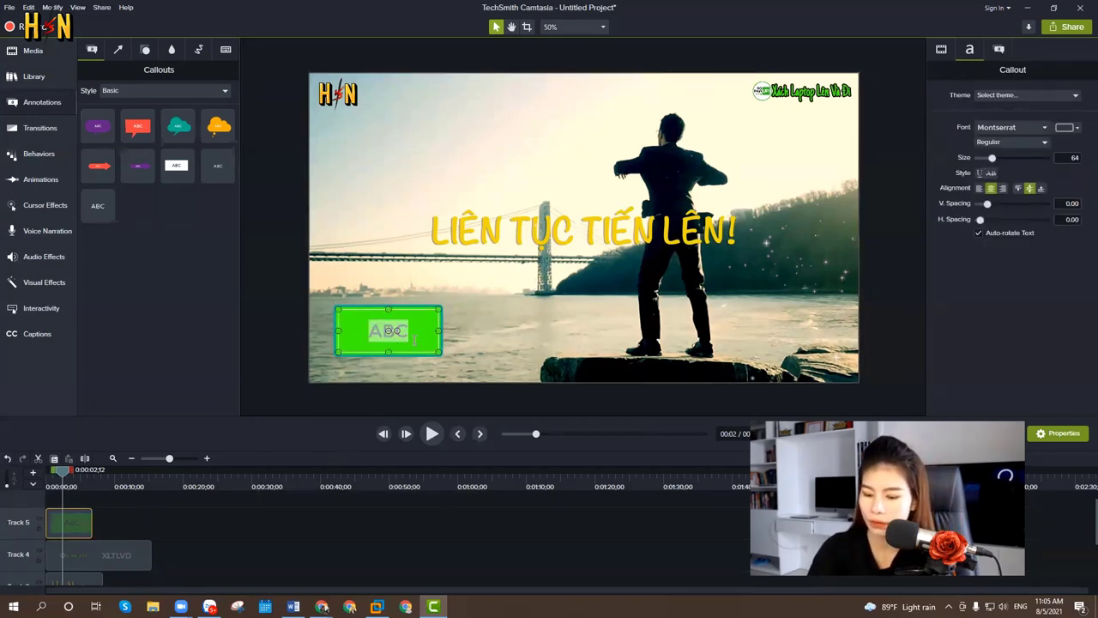
type("Tomato")
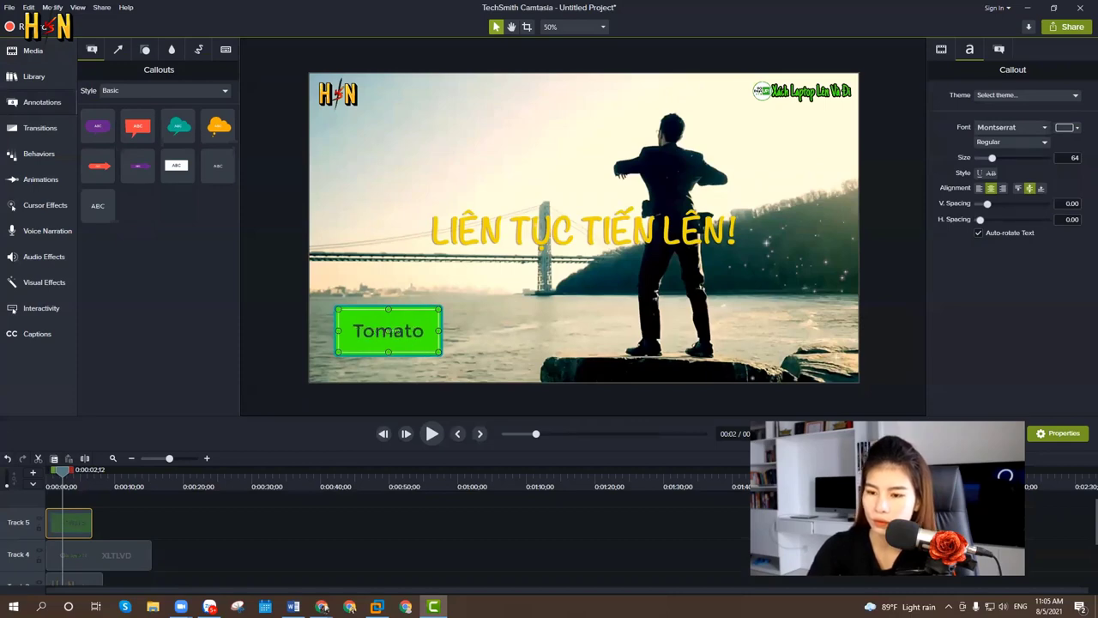
type(" Huongw")
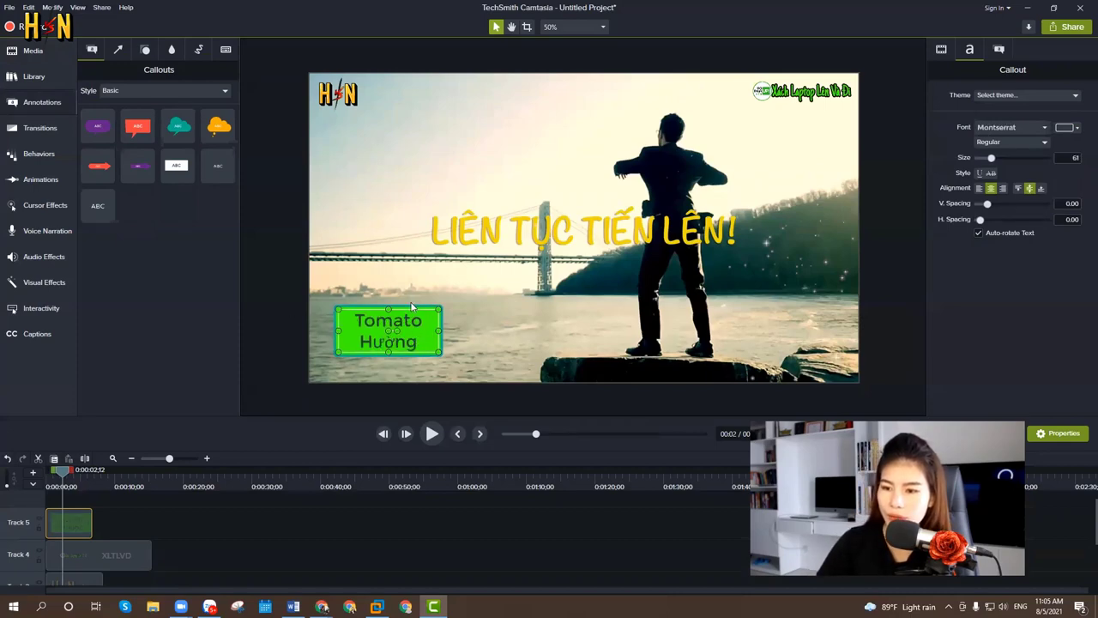
left_click_drag(437, 330, 537, 338)
Set the font of all the green callout's text to Arial and preview the callout over the video
double_click(482, 336)
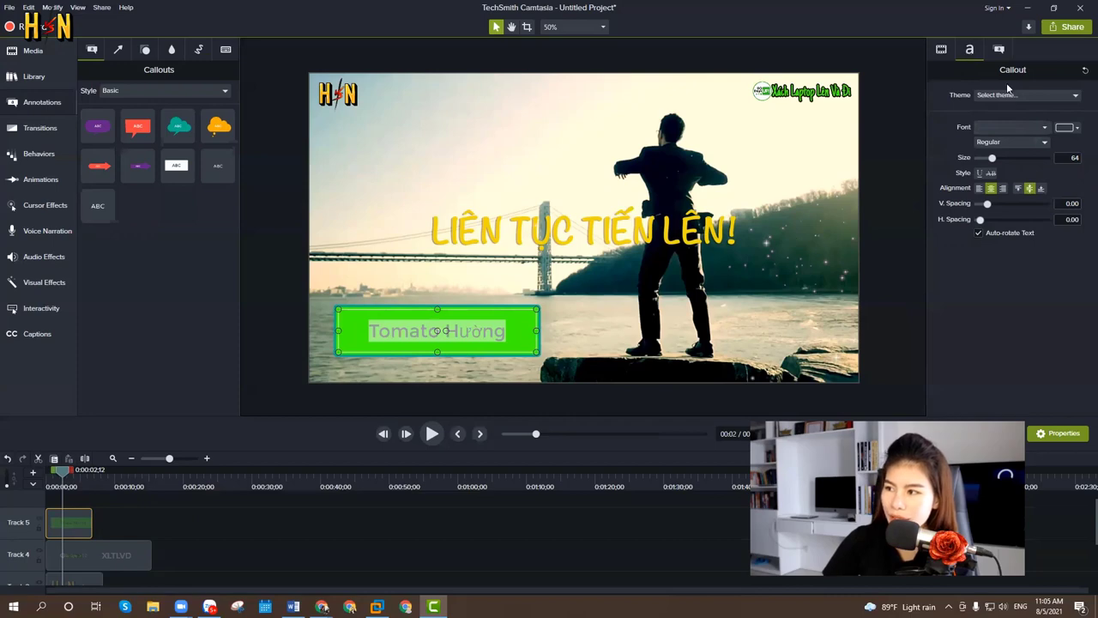
left_click(1010, 125)
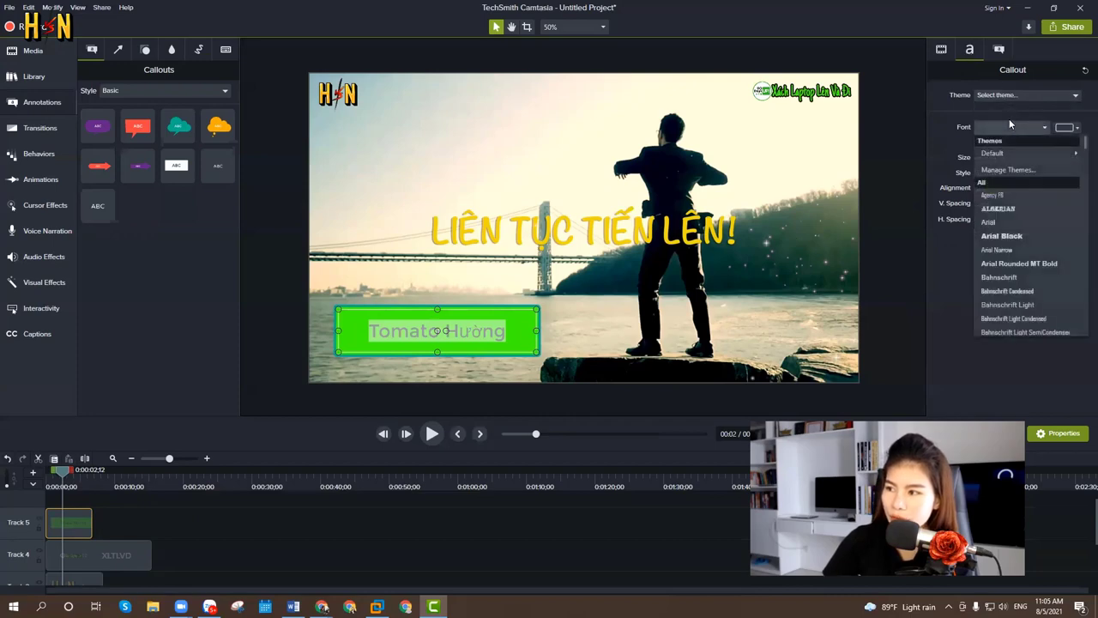
left_click(1016, 220)
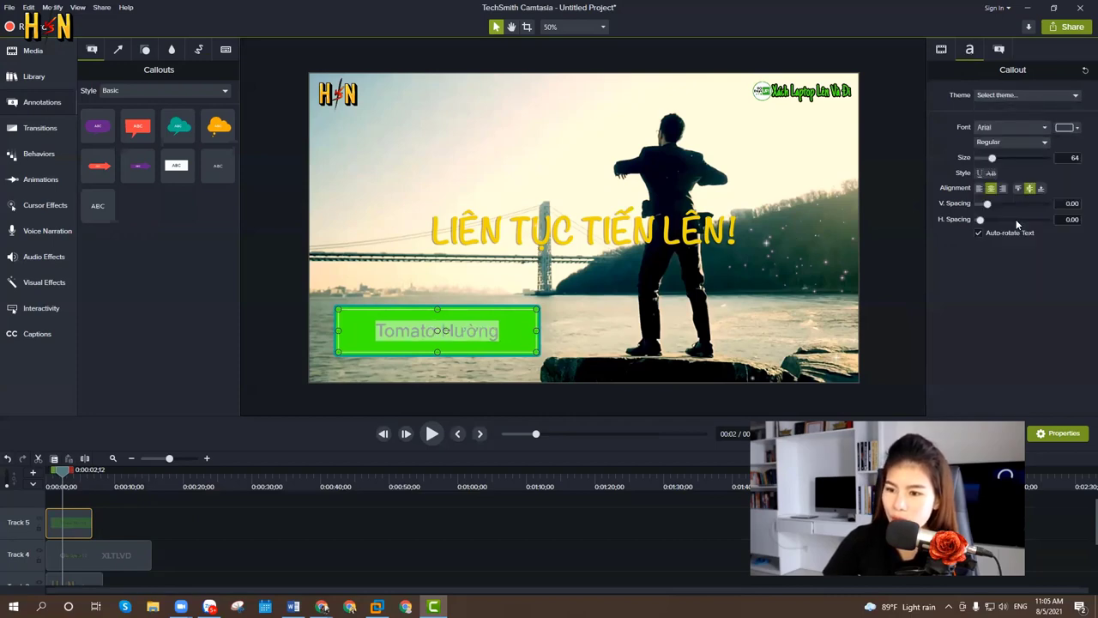
left_click(566, 347)
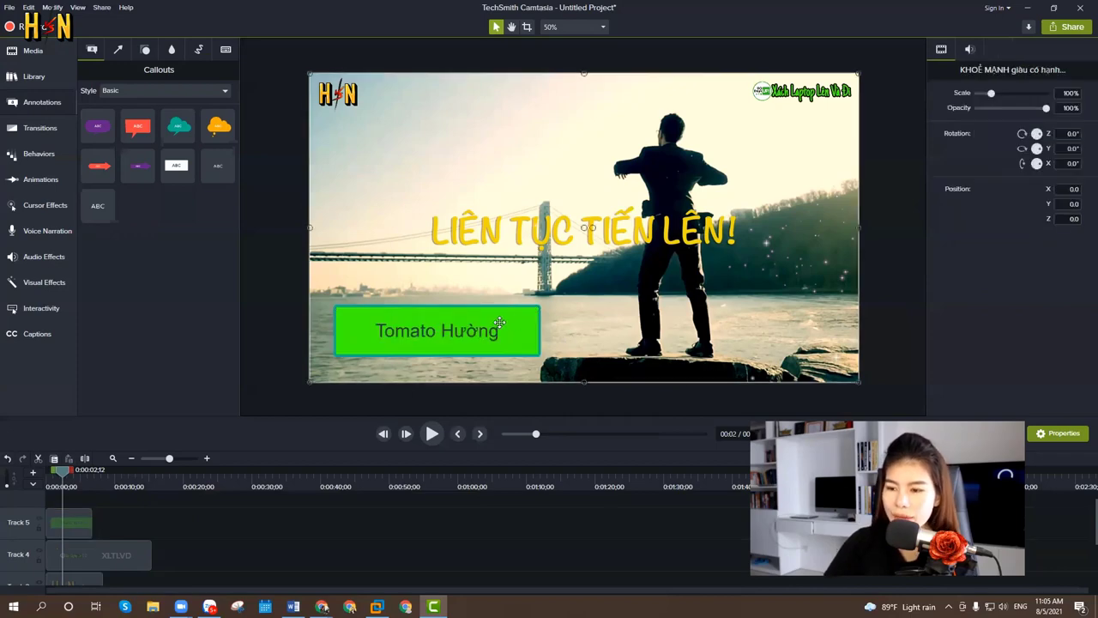
left_click(494, 321)
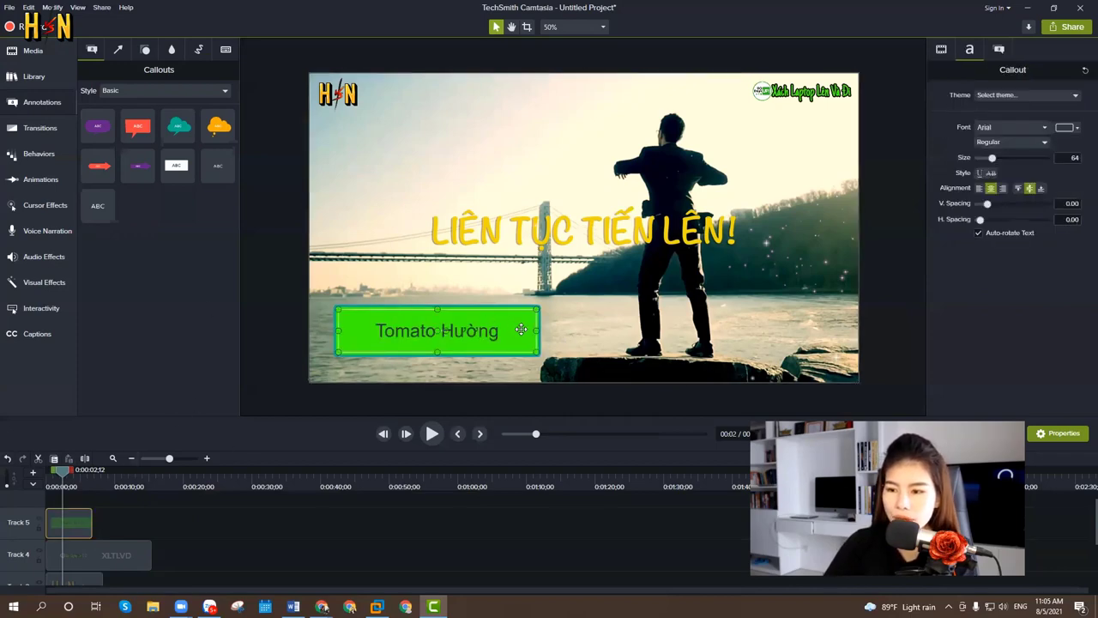
key("space")
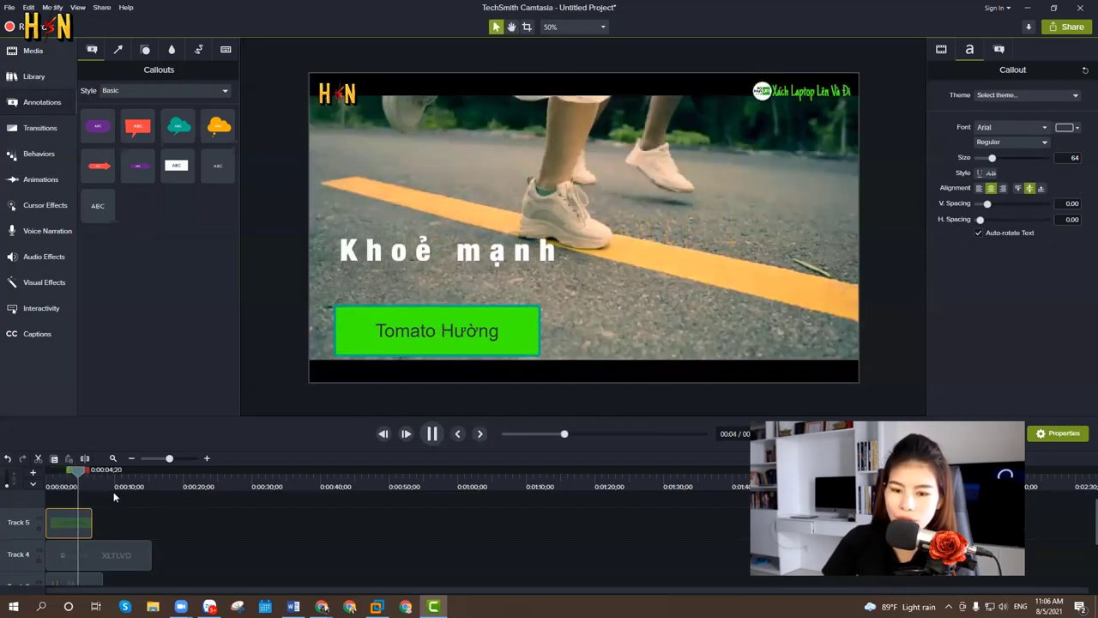
key("space")
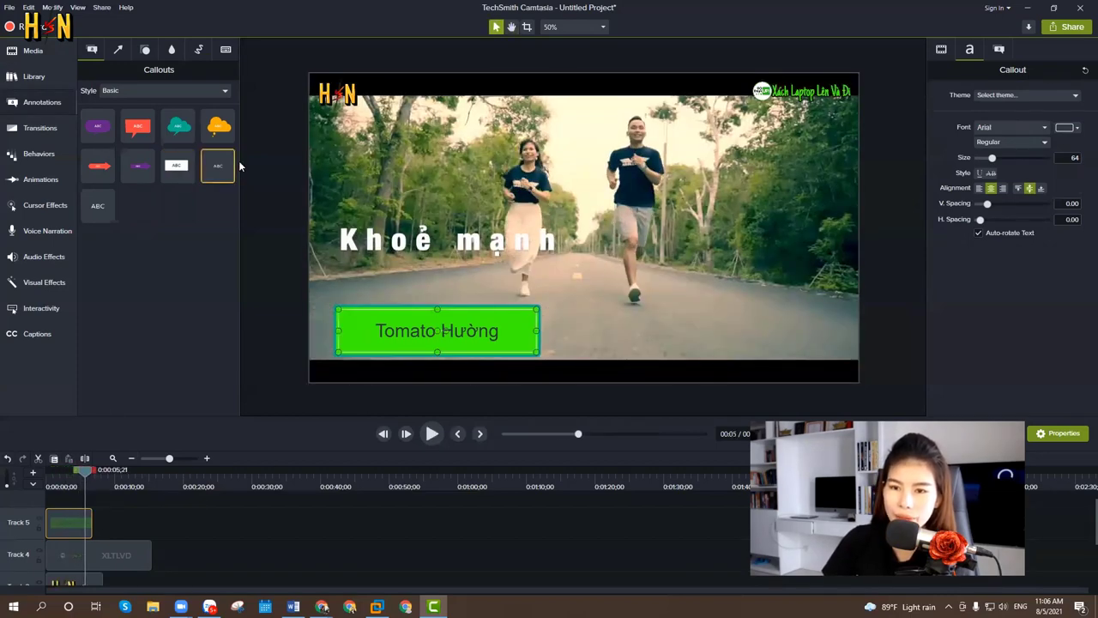
Try a plain ABC text callout directly after the green callout on Track 5 and preview it over the video
left_click_drag(223, 165, 103, 524)
left_click(108, 495)
key("space")
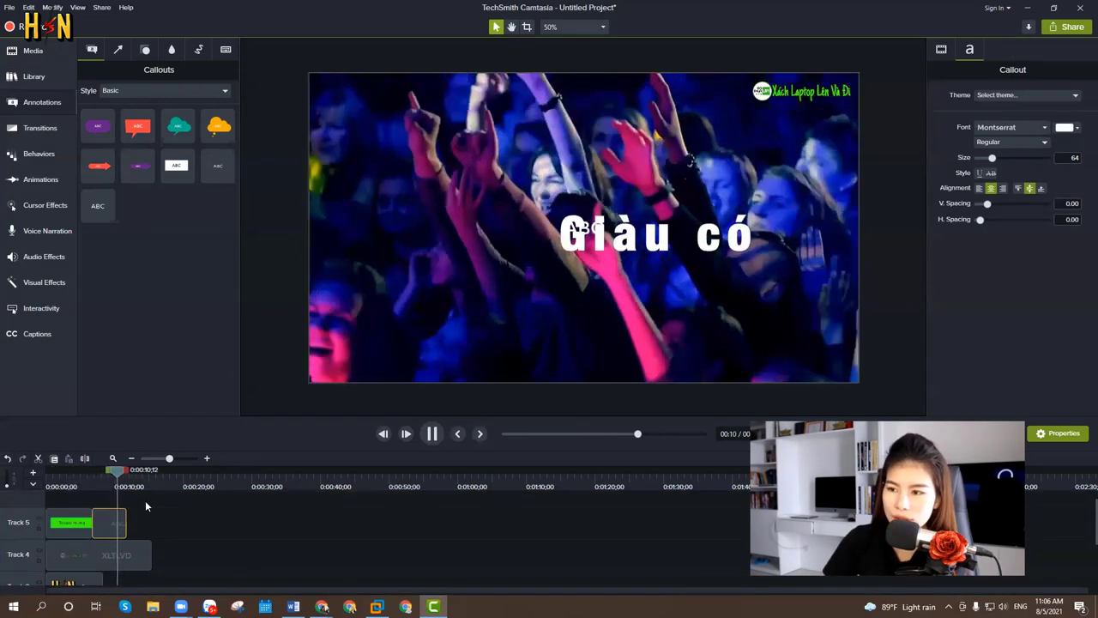
key("space")
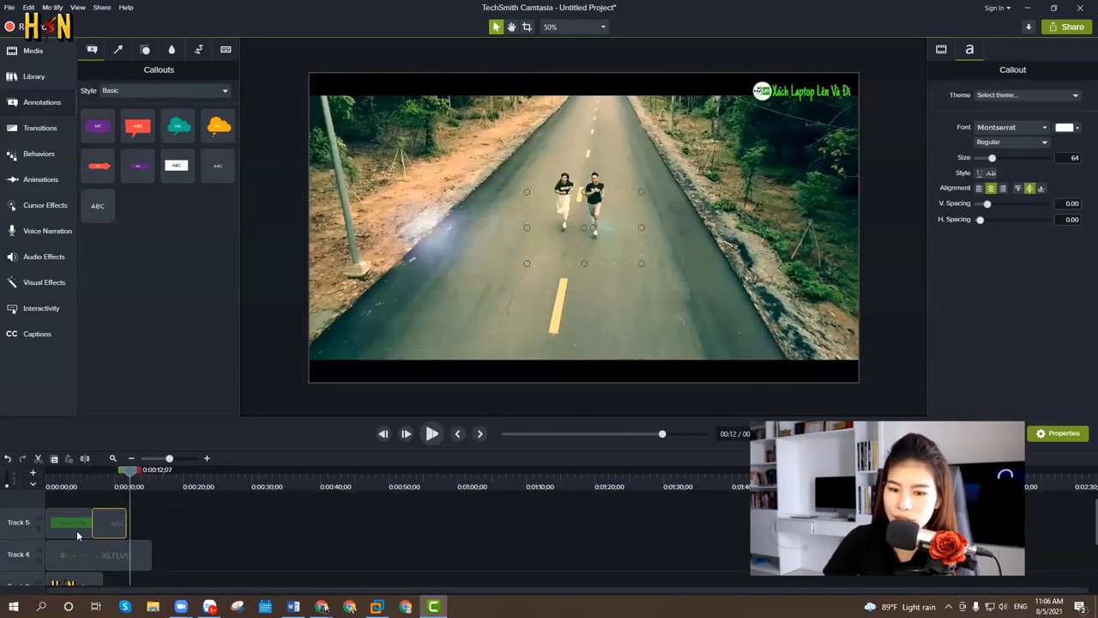
left_click(105, 479)
left_click(91, 479)
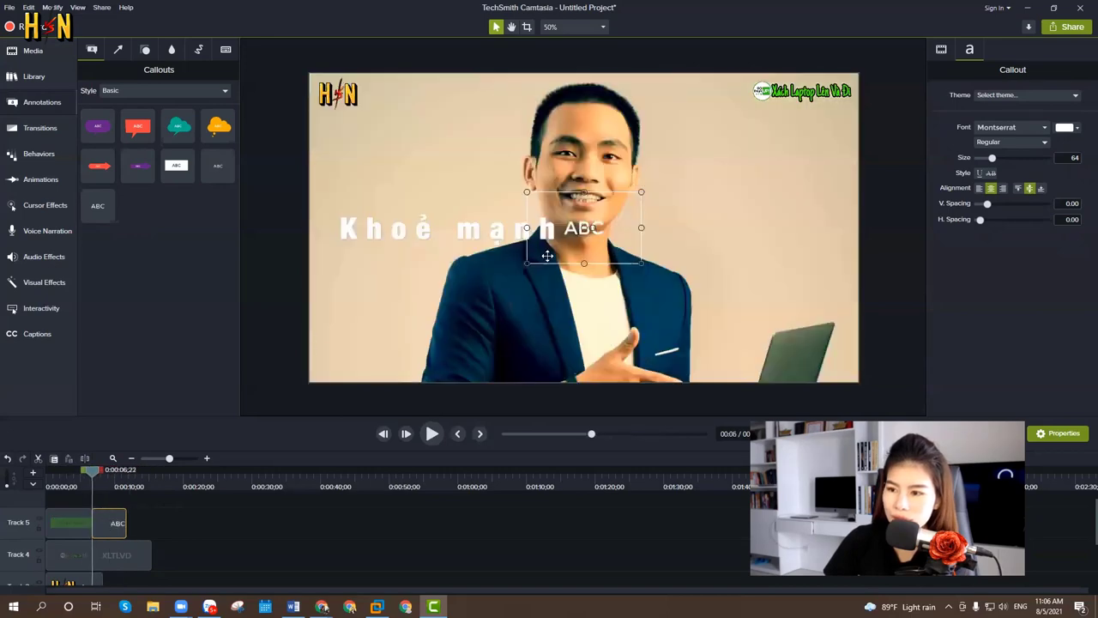
Try a smaller text box and a font size of 155 on the plain ABC callout, and delete that callout
left_click_drag(530, 260, 567, 253)
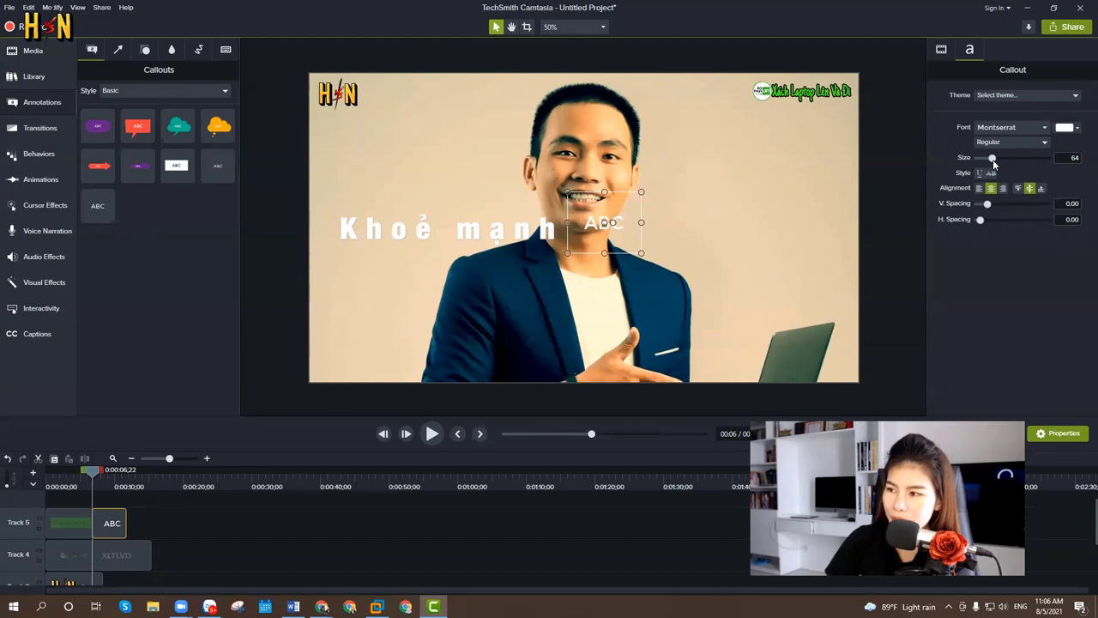
left_click_drag(993, 160, 1017, 164)
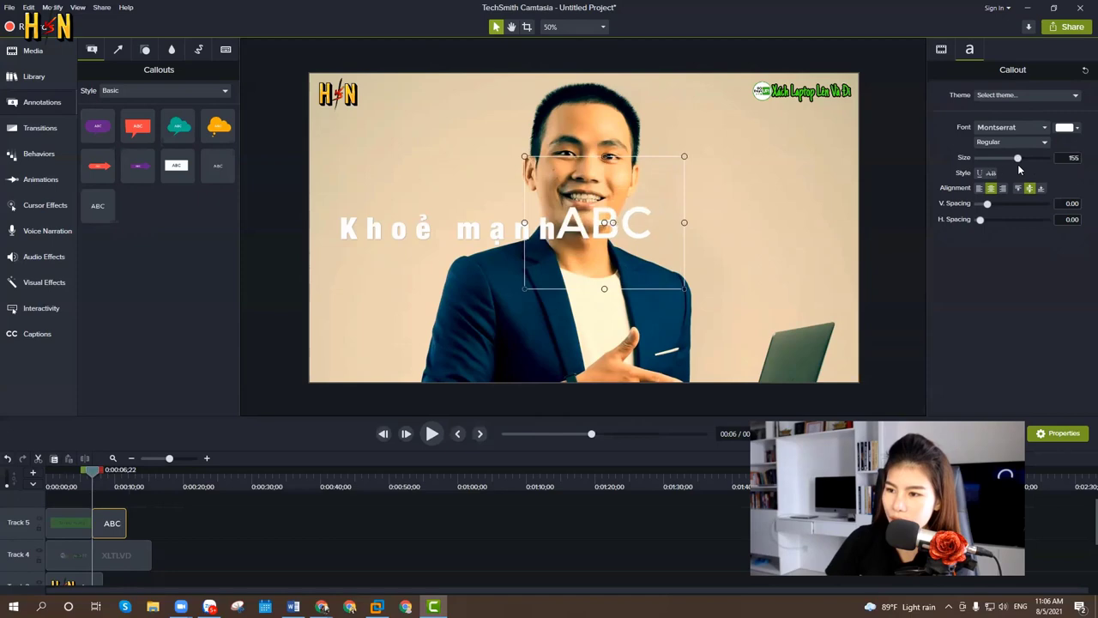
left_click(204, 532)
left_click(117, 522)
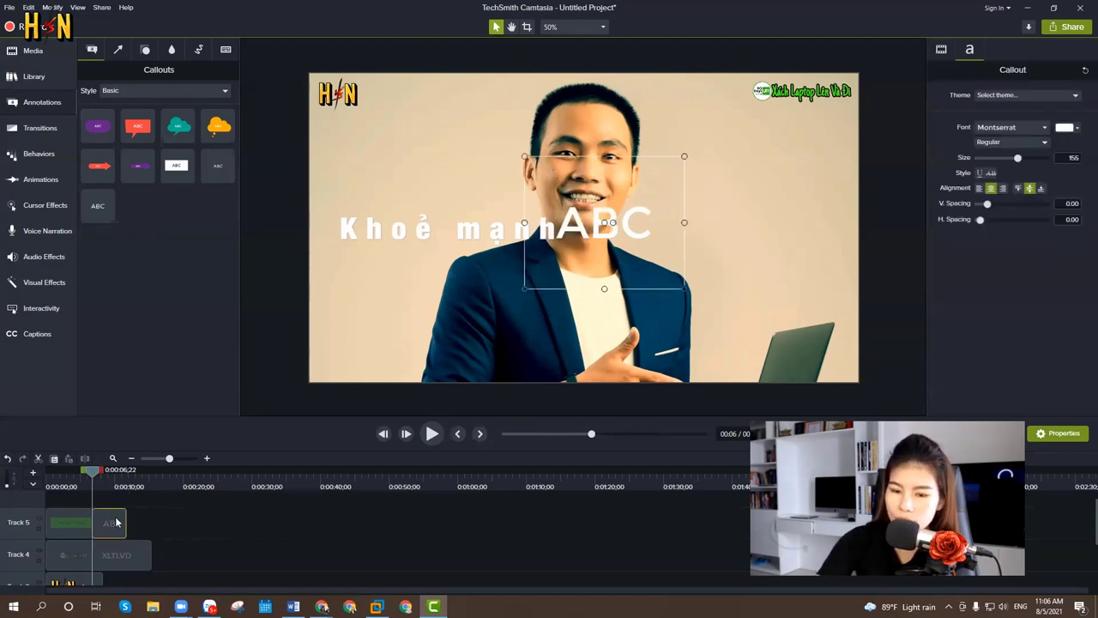
key("Delete")
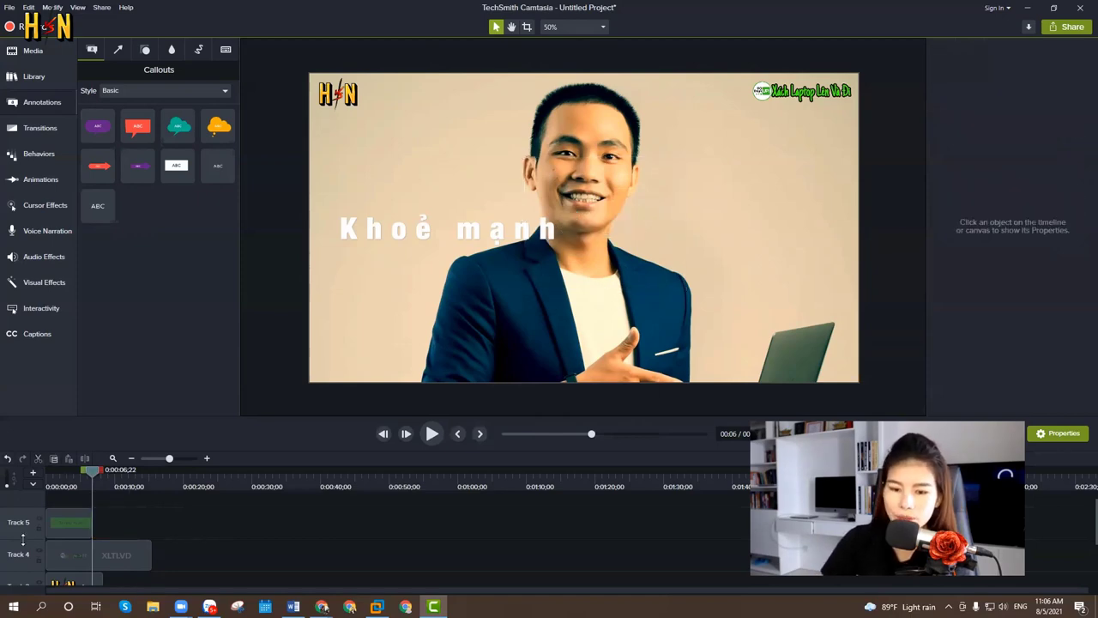
Add the intro 7198925_7374002_HD clip to Track 2 directly after the existing video clip
left_click(81, 477)
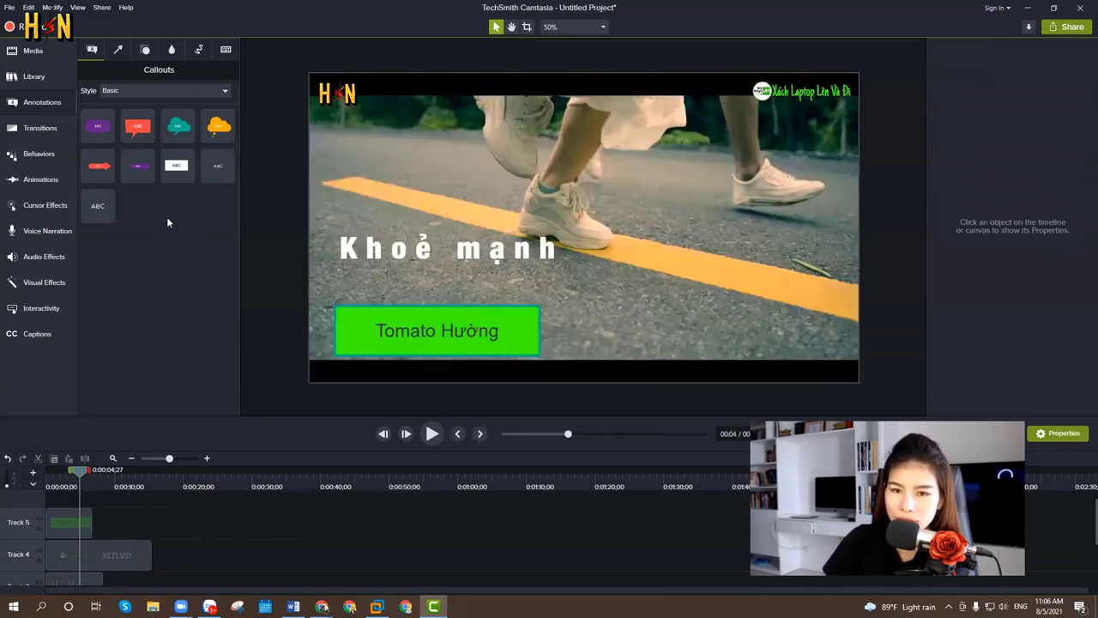
left_click(40, 127)
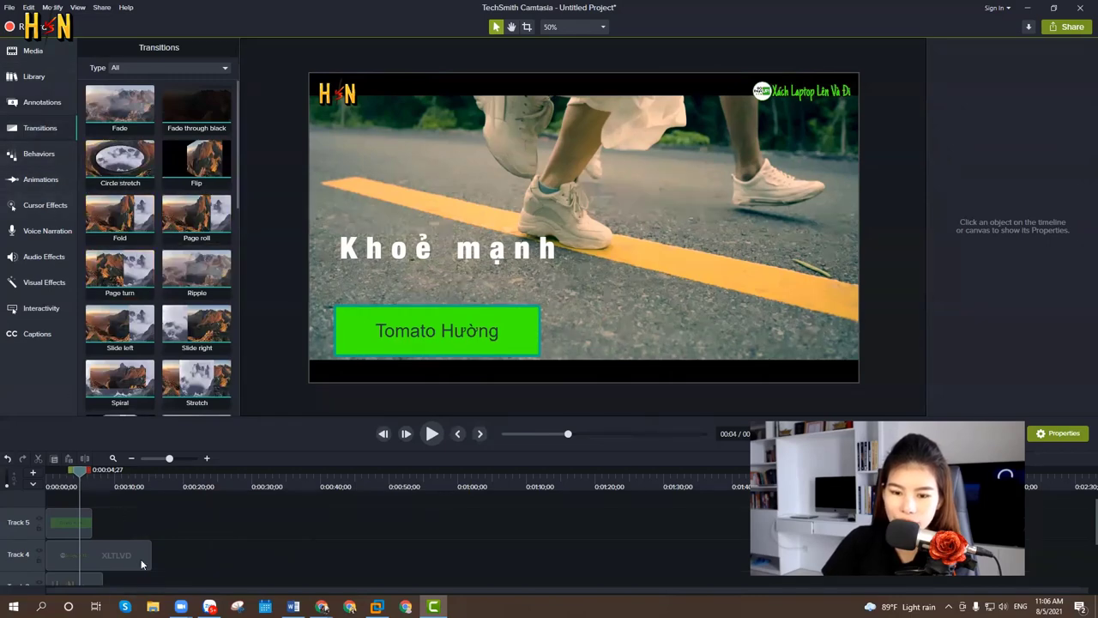
scroll(153, 555, "down", 2)
left_click(94, 537)
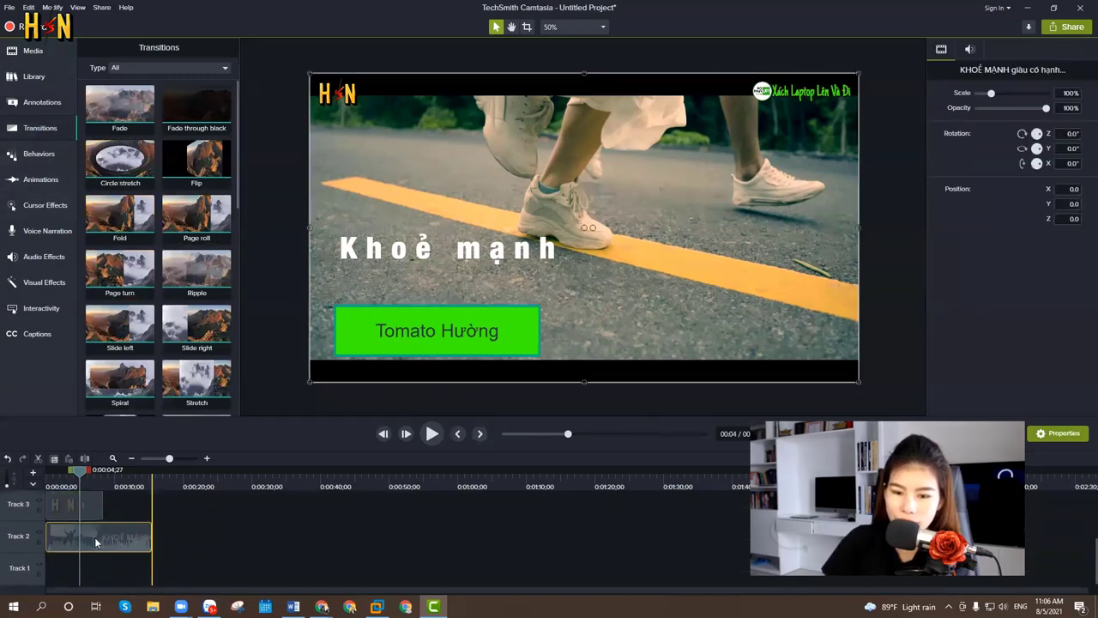
key("space")
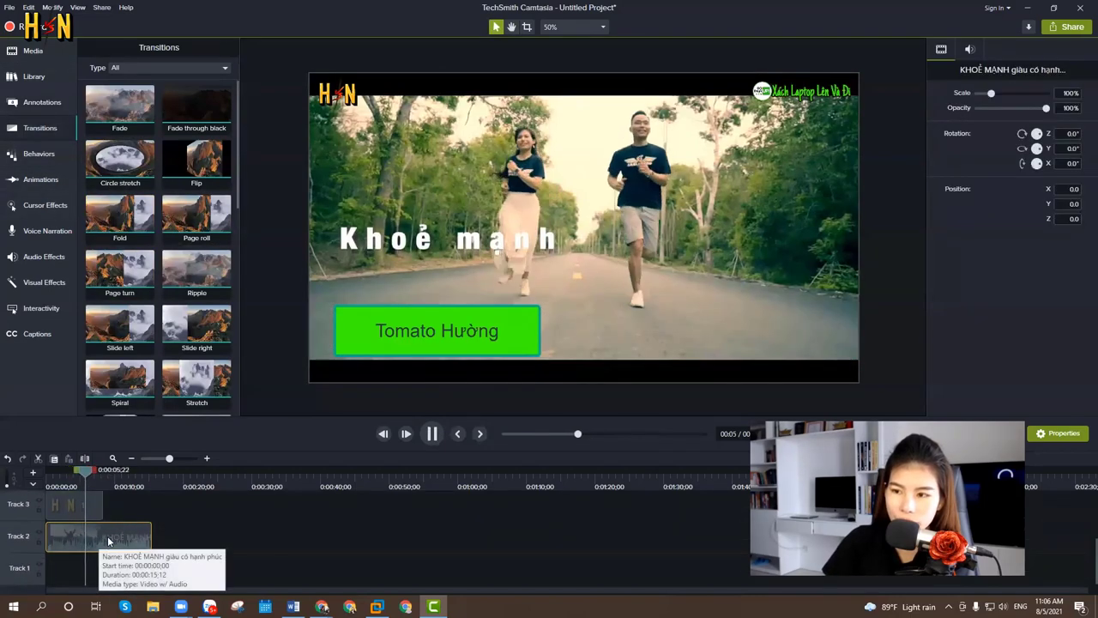
key("space")
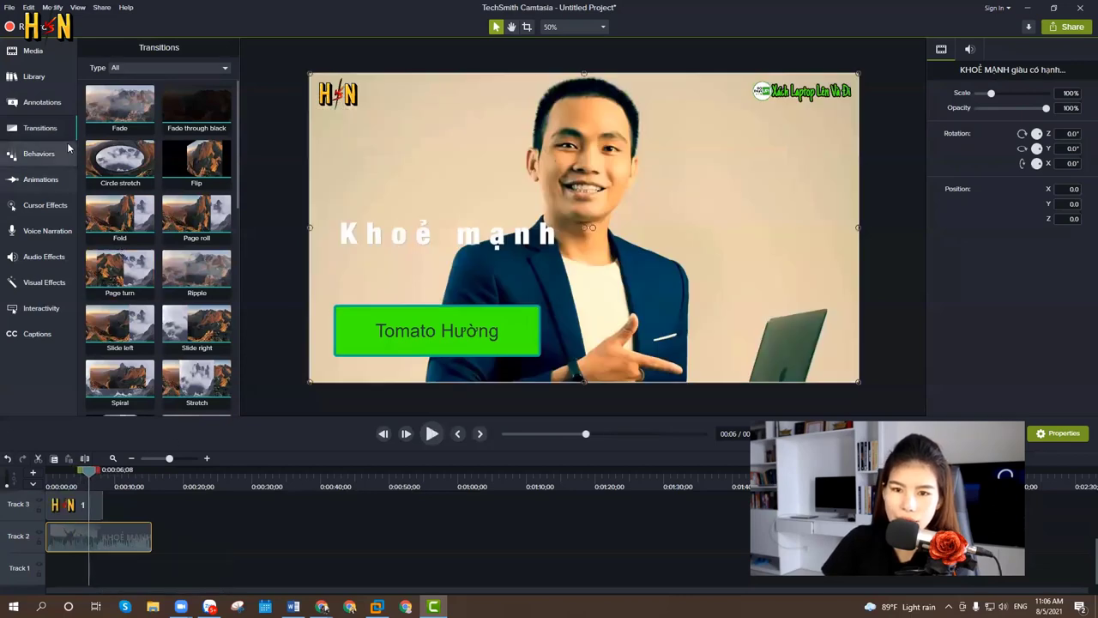
left_click(55, 53)
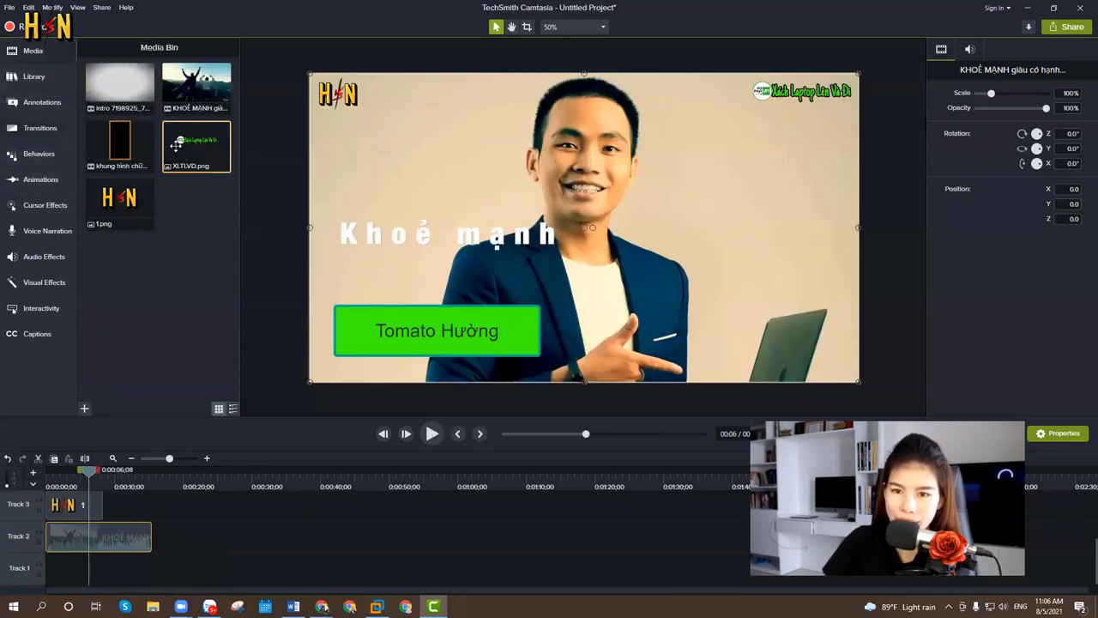
left_click_drag(137, 94, 168, 536)
With the playhead at 0:00:18;10, enlarge the intro clip to 150% so it fills the video frame
left_click(172, 471)
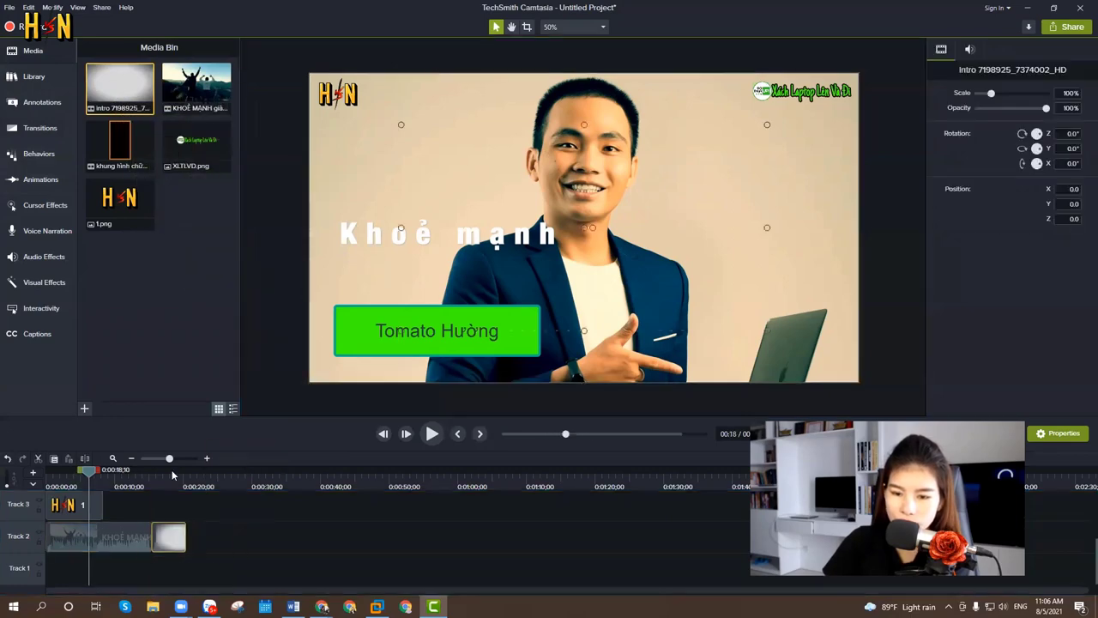
left_click_drag(401, 329, 309, 382)
left_click_drag(766, 128, 858, 74)
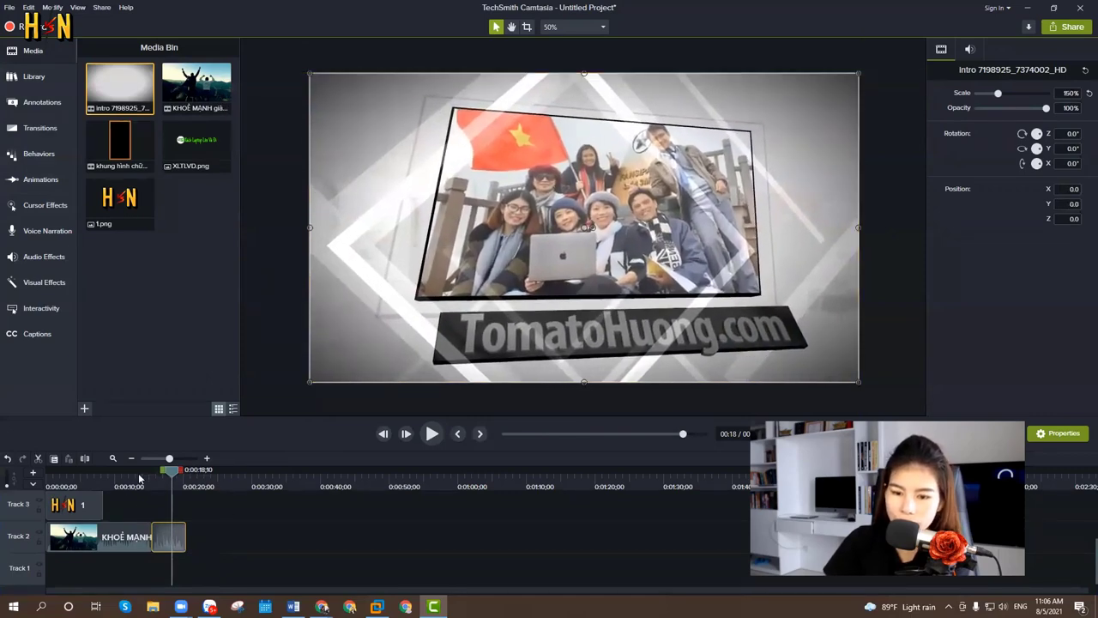
Add a Page roll transition between the video clip and the intro clip on Track 2, and preview it
left_click(140, 479)
left_click(40, 127)
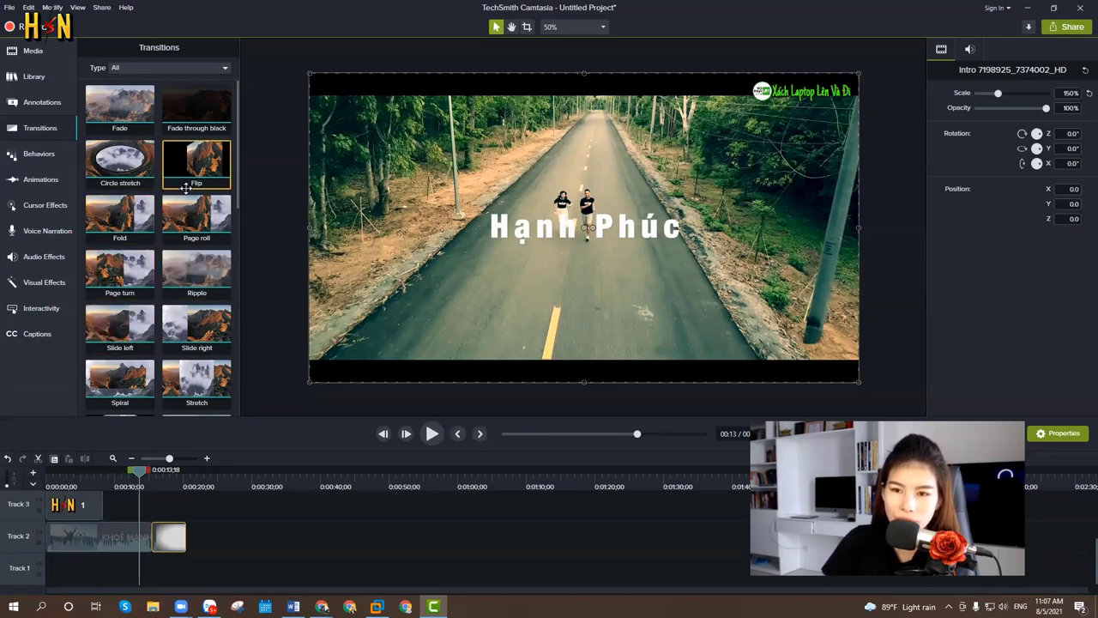
left_click_drag(197, 223, 151, 536)
key("space")
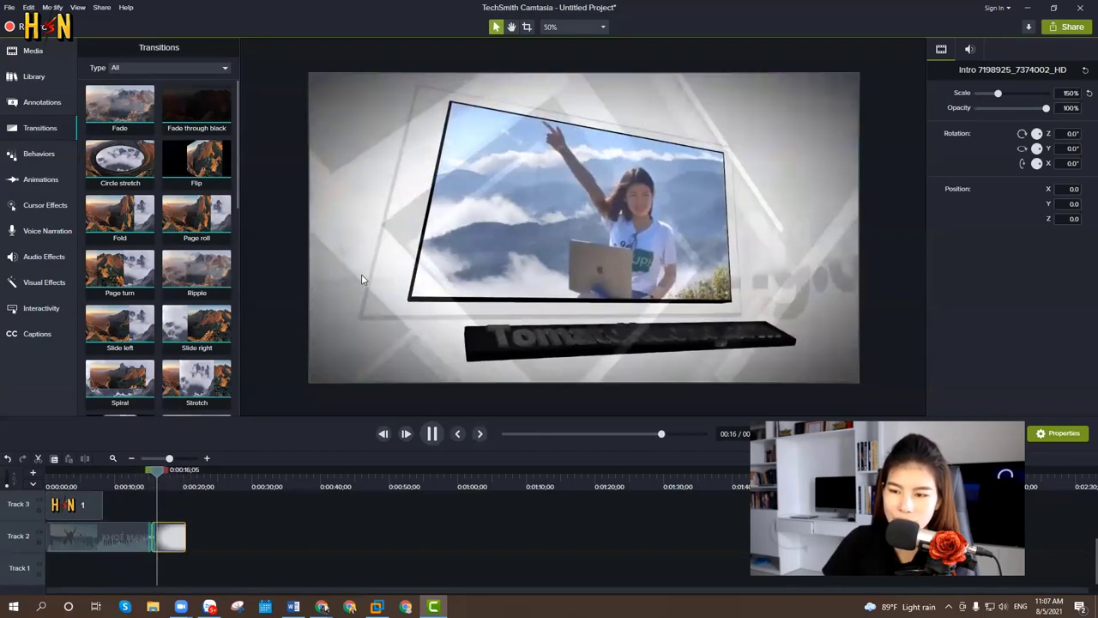
key("space")
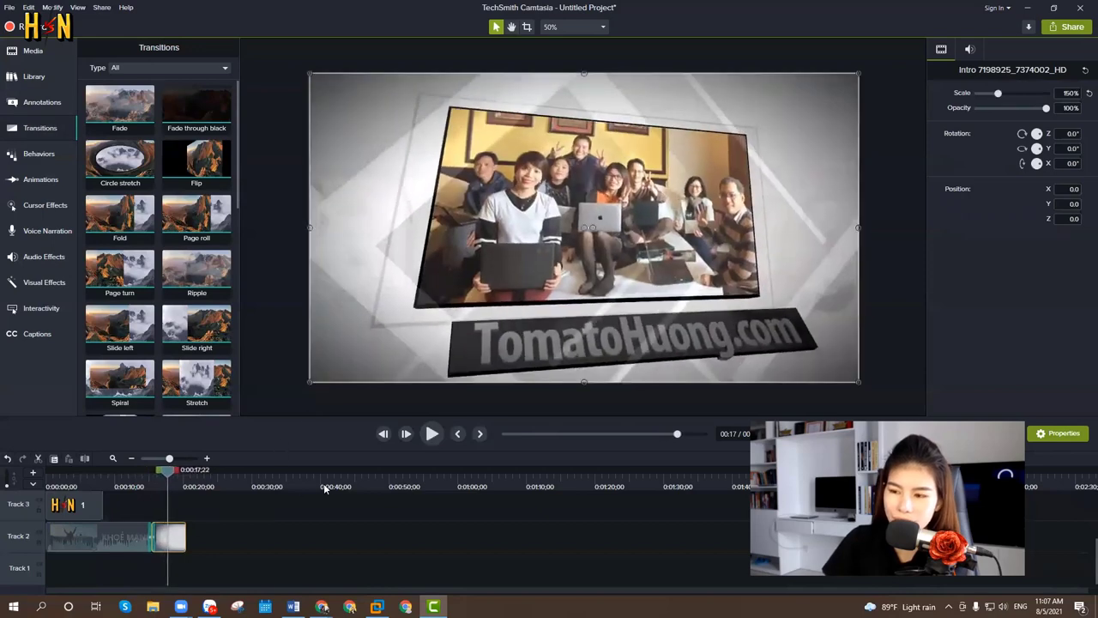
Split the video clip on Track 2 at 0:00:10;18 and add a Checkerboard transition at the cut
left_click(120, 481)
left_click(117, 545)
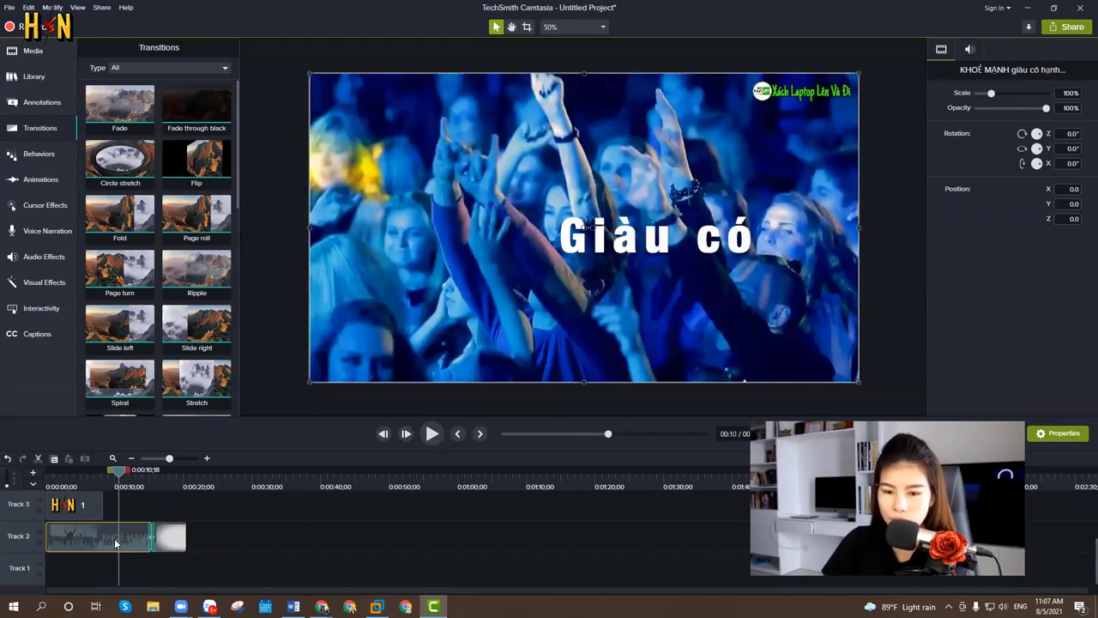
left_click(121, 502)
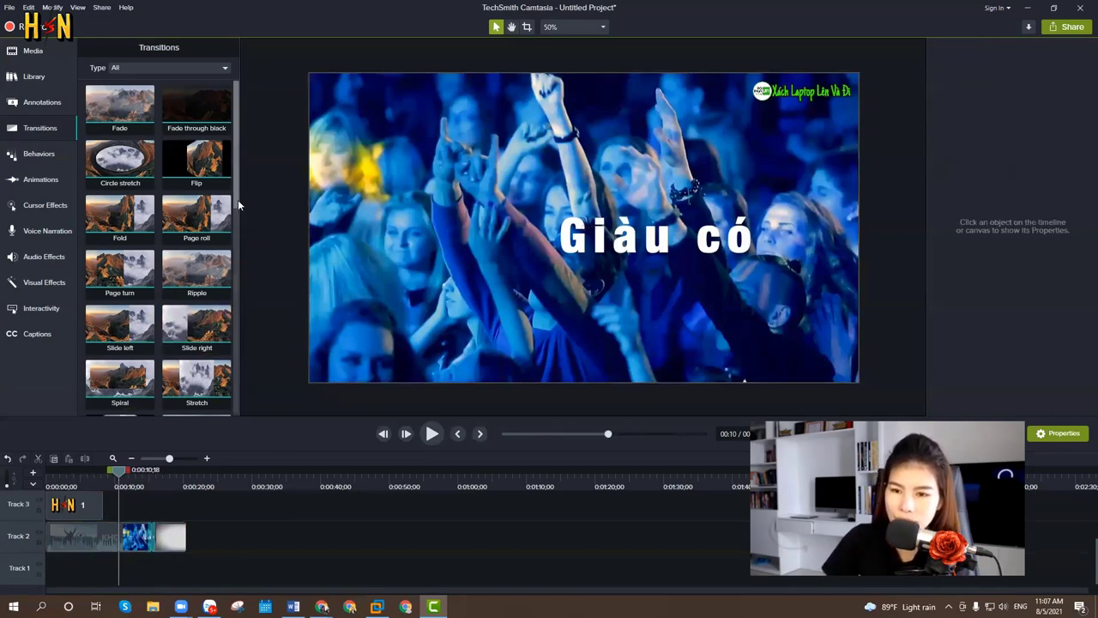
left_click_drag(238, 202, 249, 339)
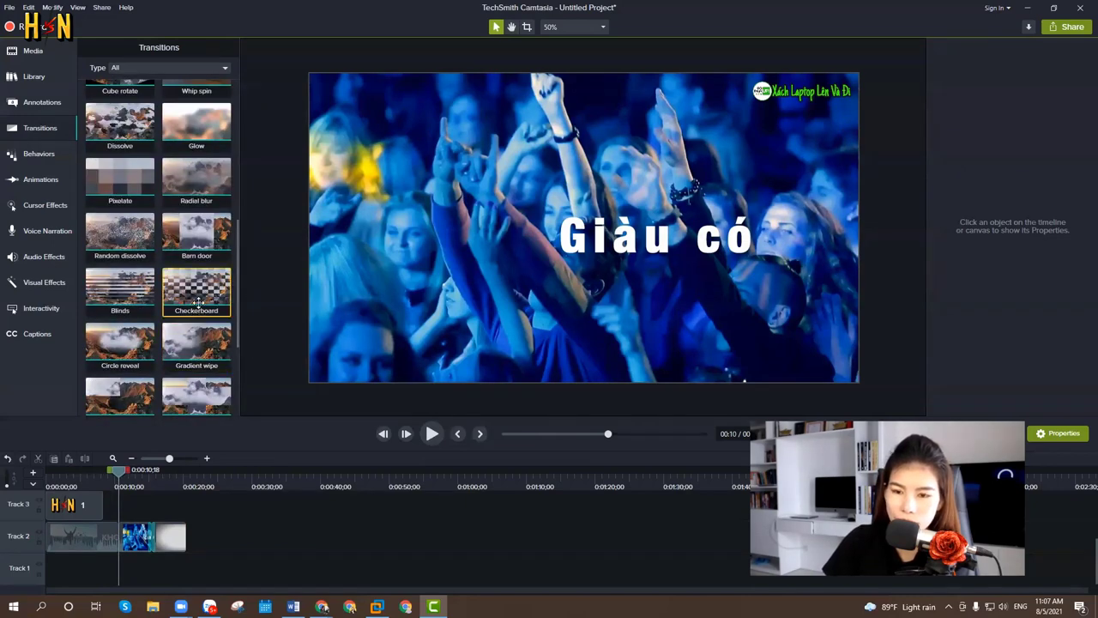
left_click_drag(197, 302, 118, 535)
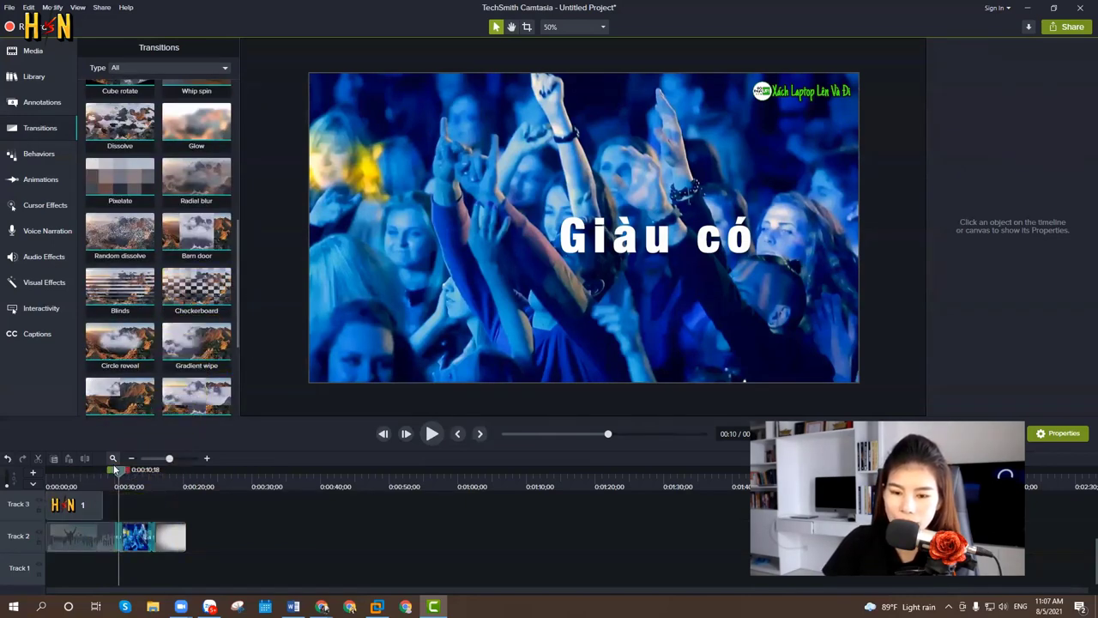
Preview the Checkerboard transition at the Track 2 cut, and check playback of the intro clip near 0:00:19;14
key("space")
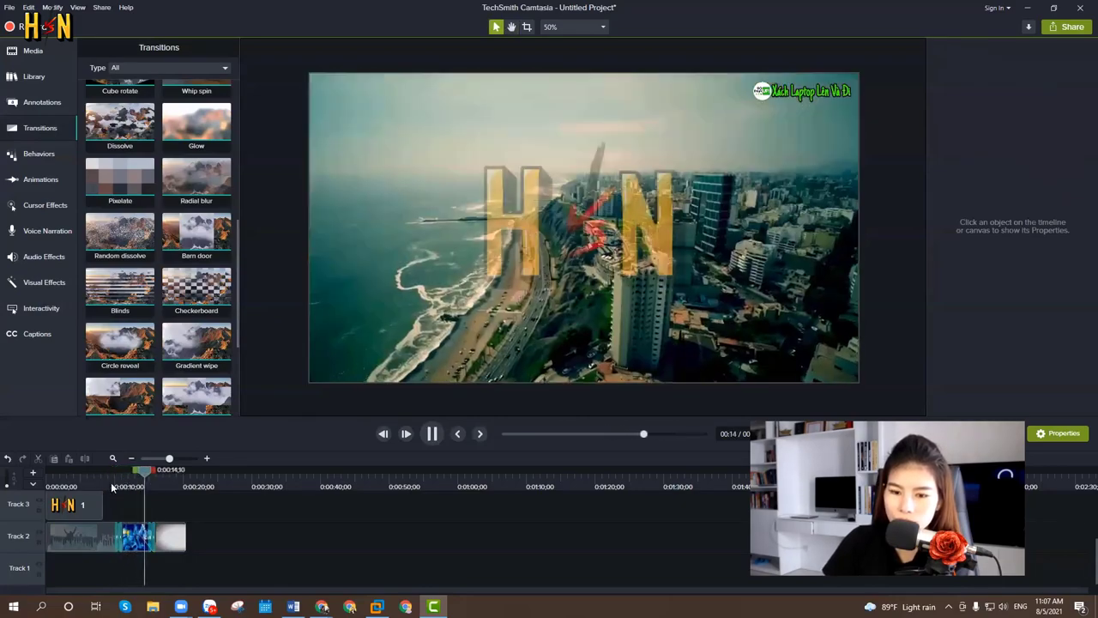
left_click(111, 481)
key("space")
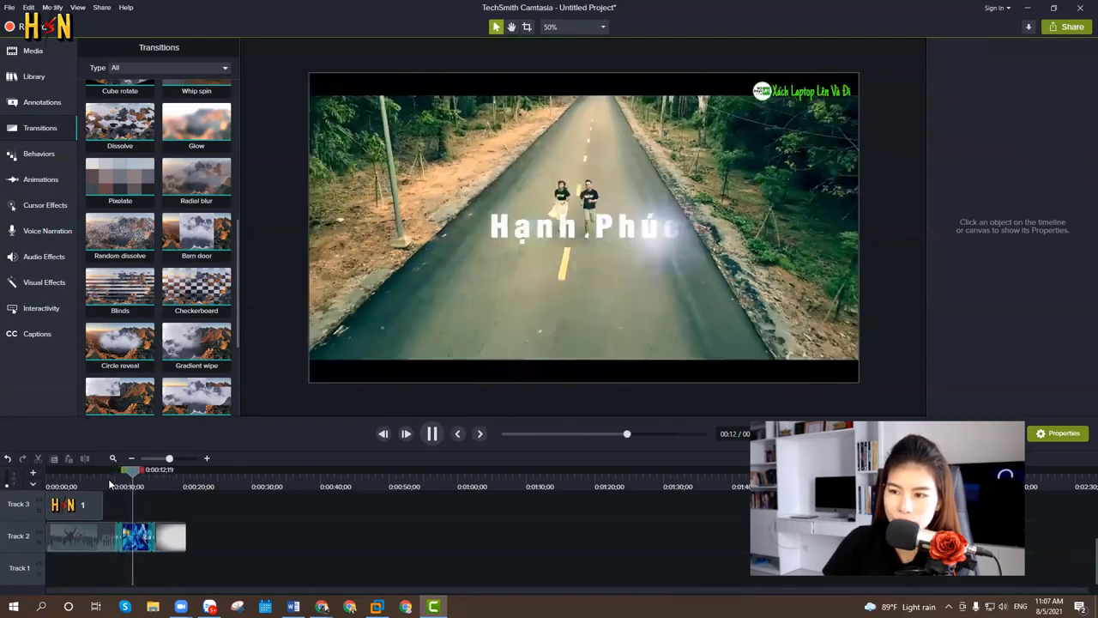
key("space")
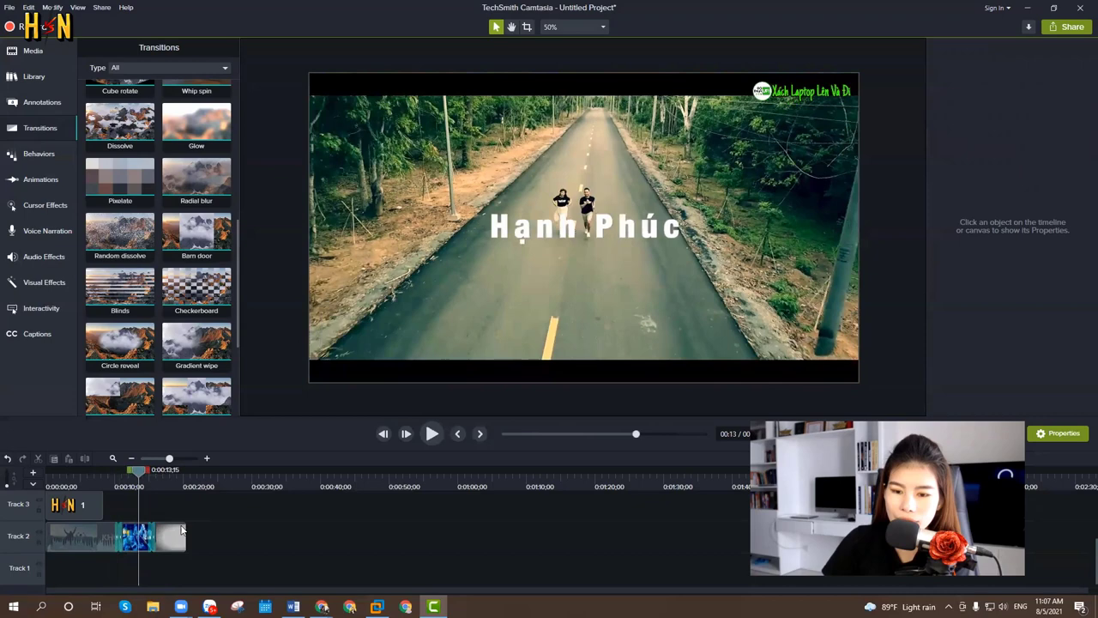
left_click(174, 481)
key("space")
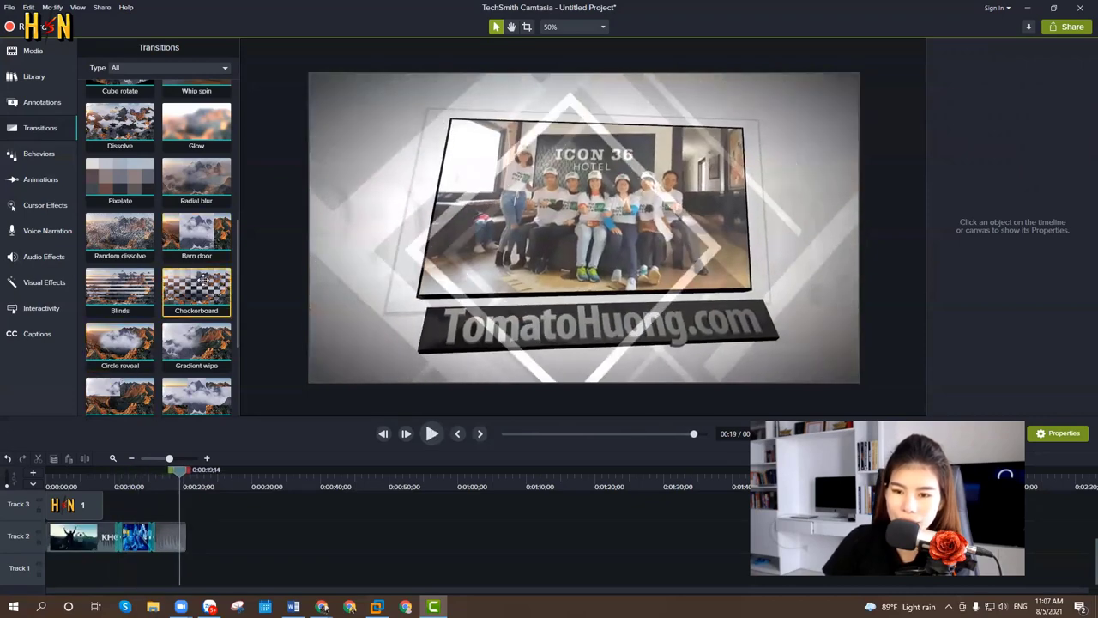
Apply the Zig zag transition between the video clip and the intro clip on Track 2, and preview it
scroll(210, 343, "down", 3)
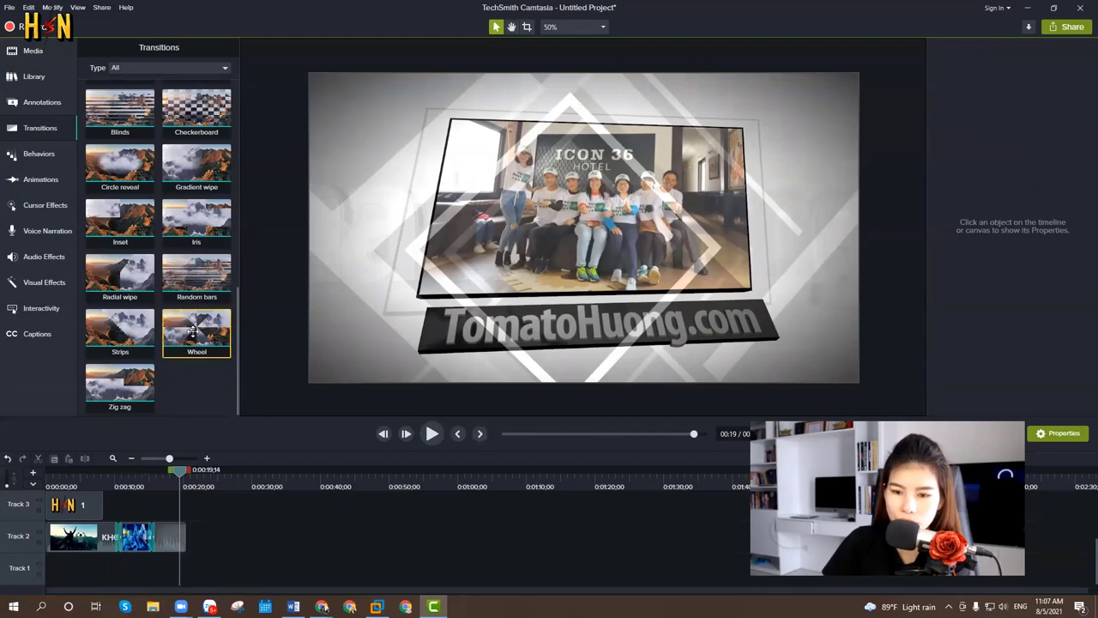
mouse_move(120, 386)
left_mouse_down()
mouse_move(181, 409)
mouse_move(156, 537)
left_mouse_up()
left_click(144, 479)
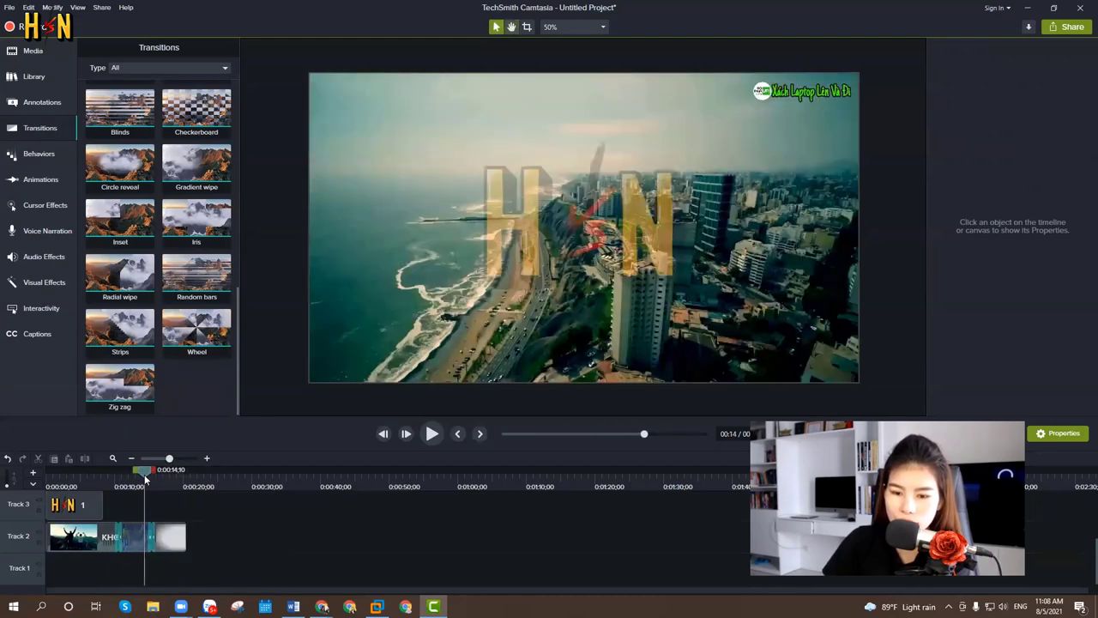
key("space")
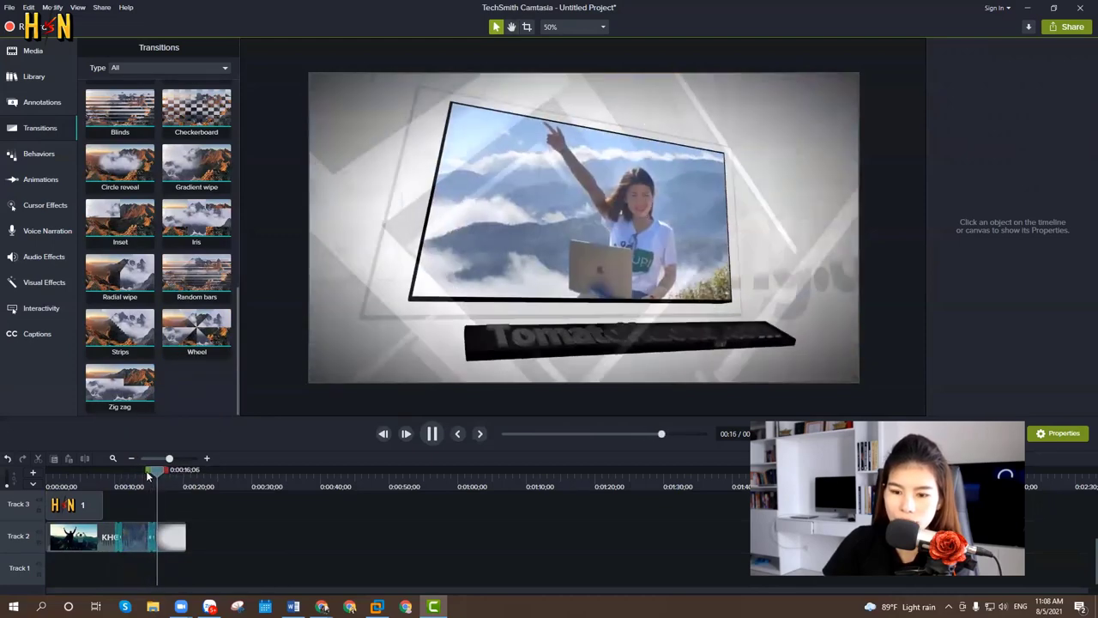
key("space")
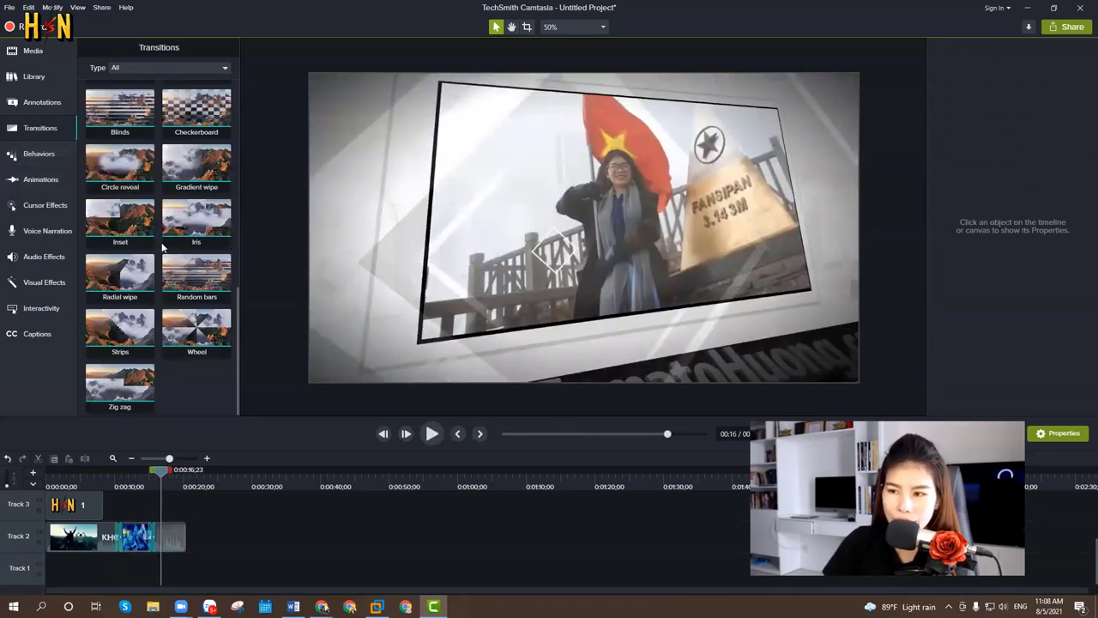
Add the Fly In behavior to the green name callout on Track 5 and preview it from the start
left_click(49, 154)
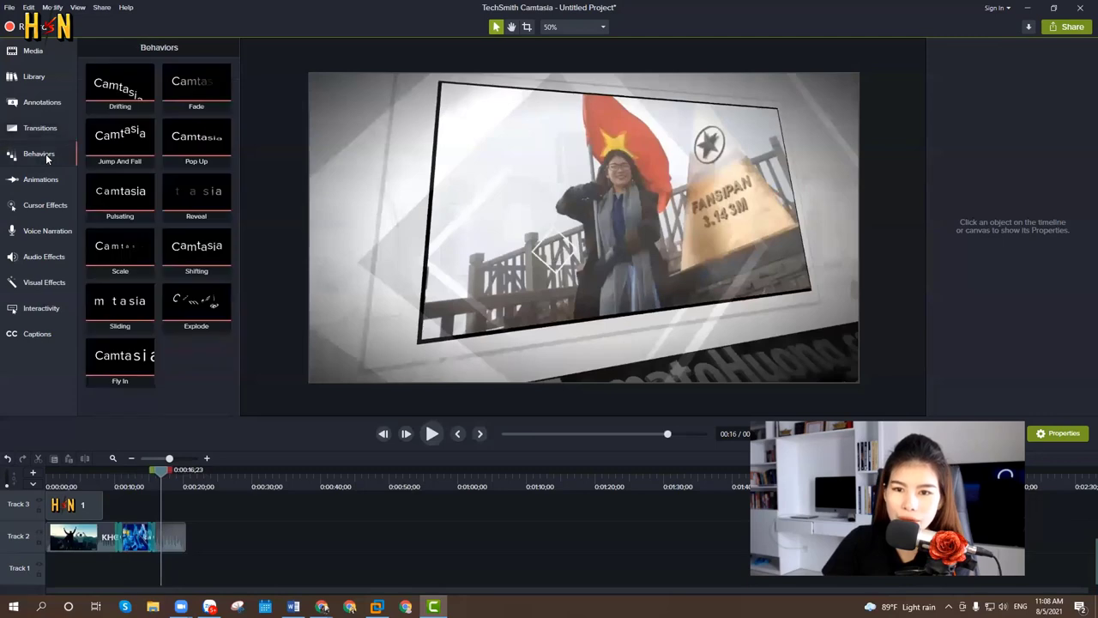
scroll(61, 502, "up", 3)
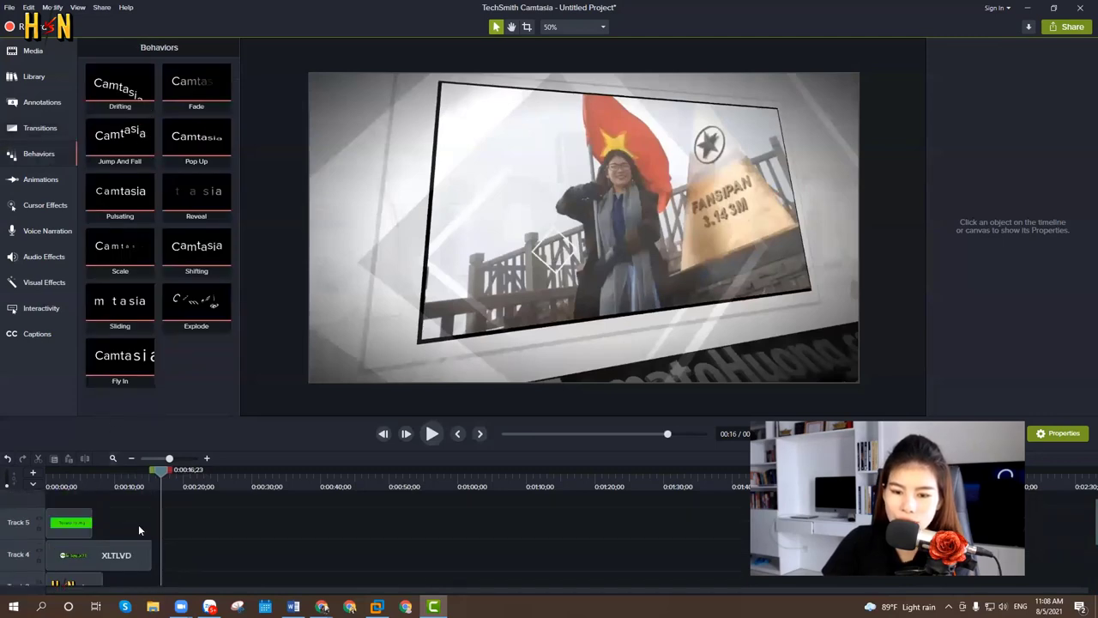
left_click(63, 494)
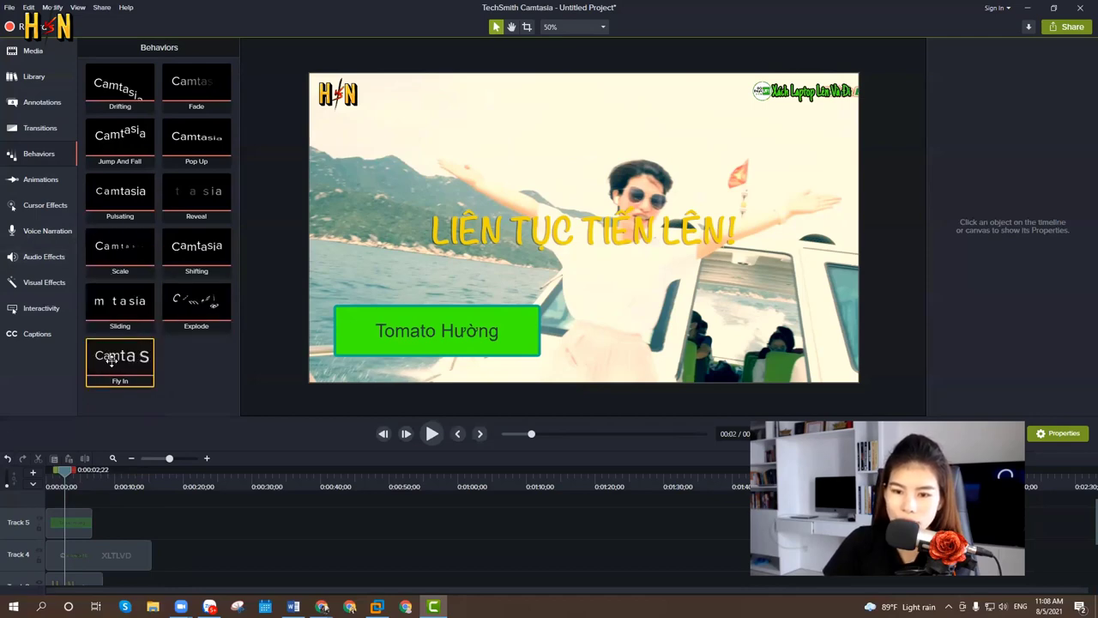
left_click_drag(128, 360, 74, 522)
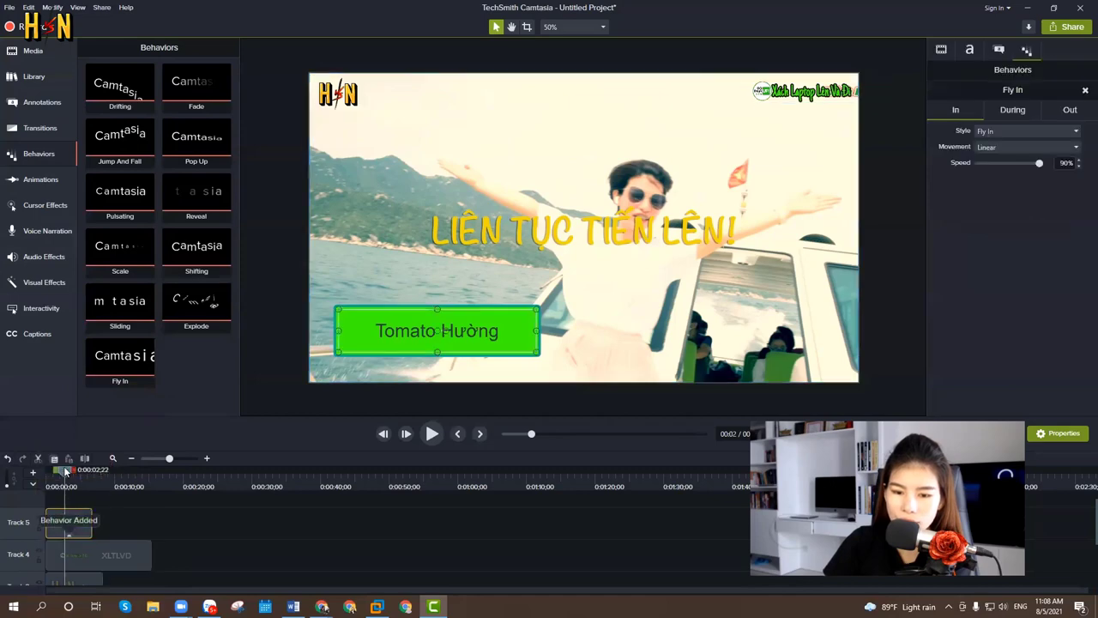
left_click_drag(64, 471, 33, 478)
key("space")
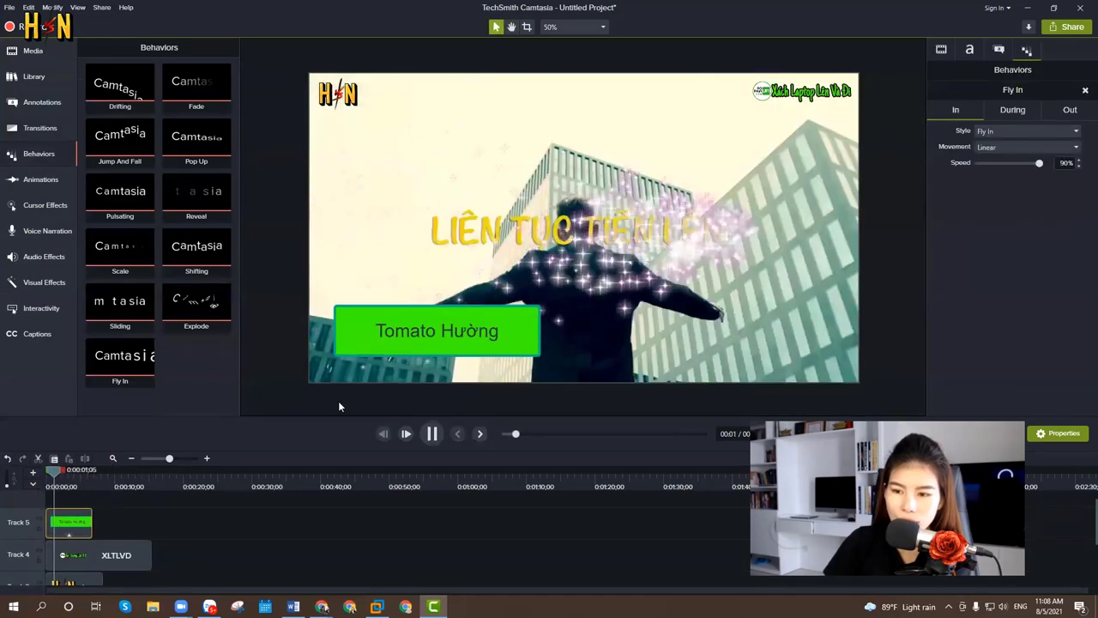
key("space")
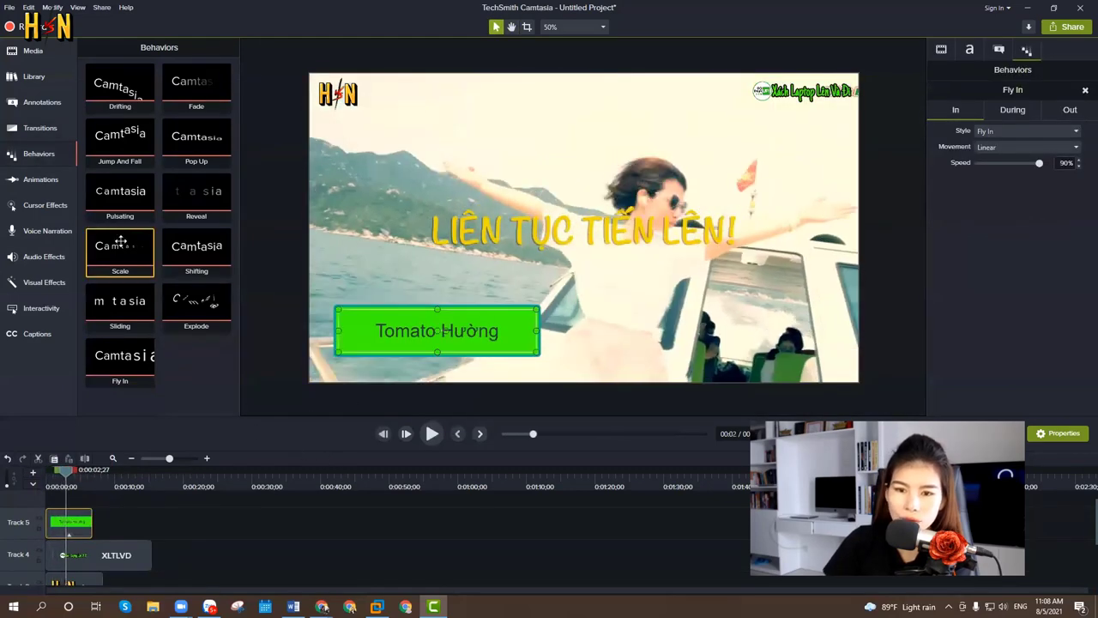
Add a plain ABC text callout after the green callout on Track 5, size 155, in the lower-left area of the video frame
left_click(47, 107)
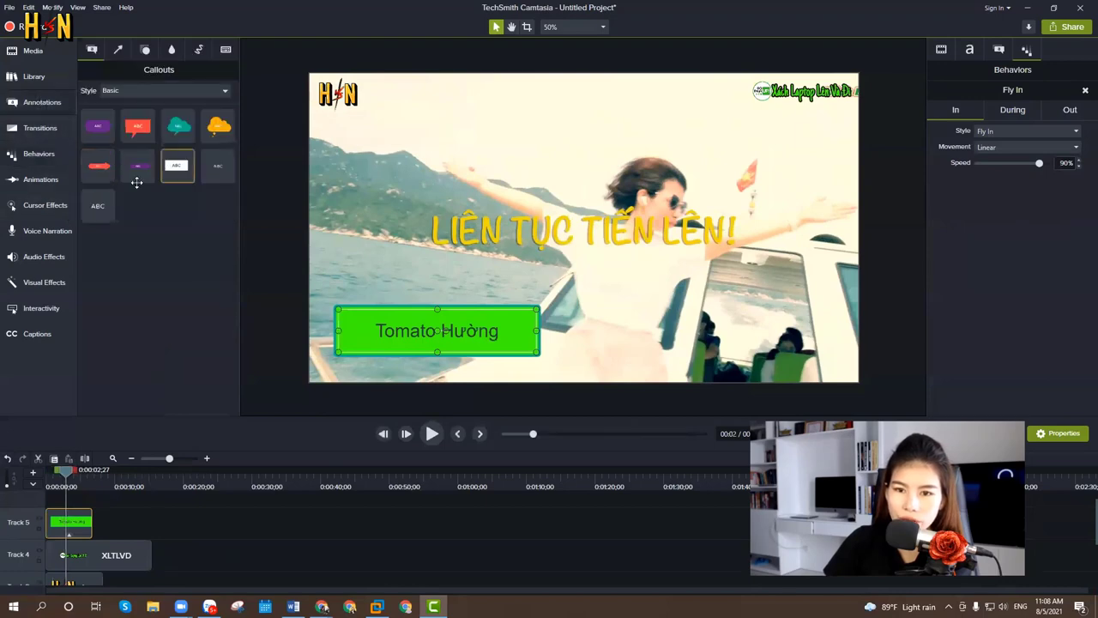
left_click_drag(98, 206, 109, 525)
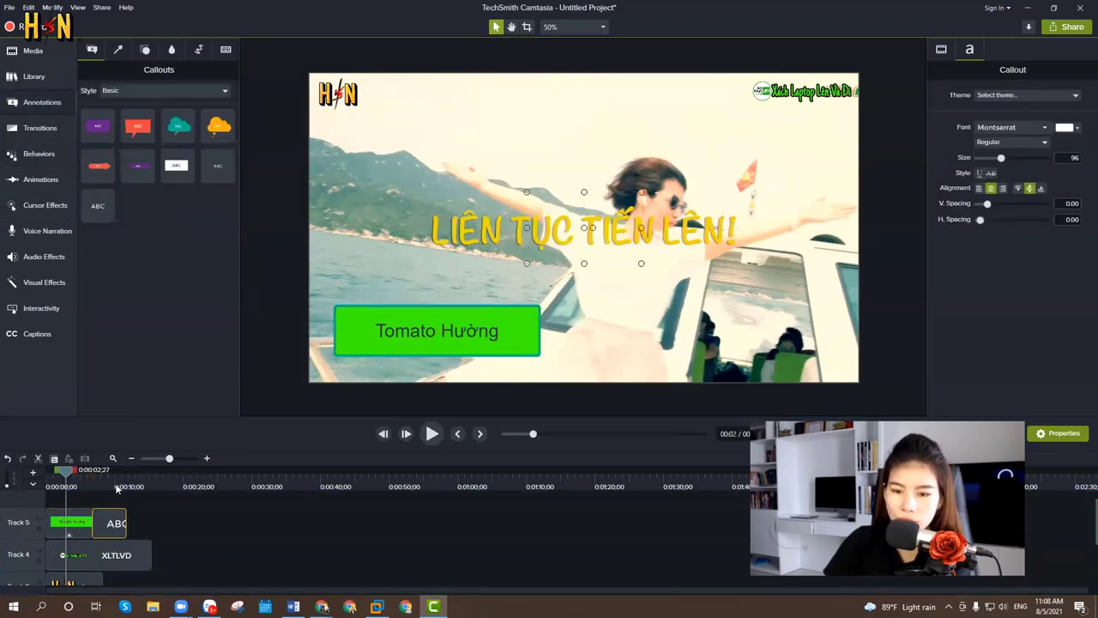
left_click(117, 487)
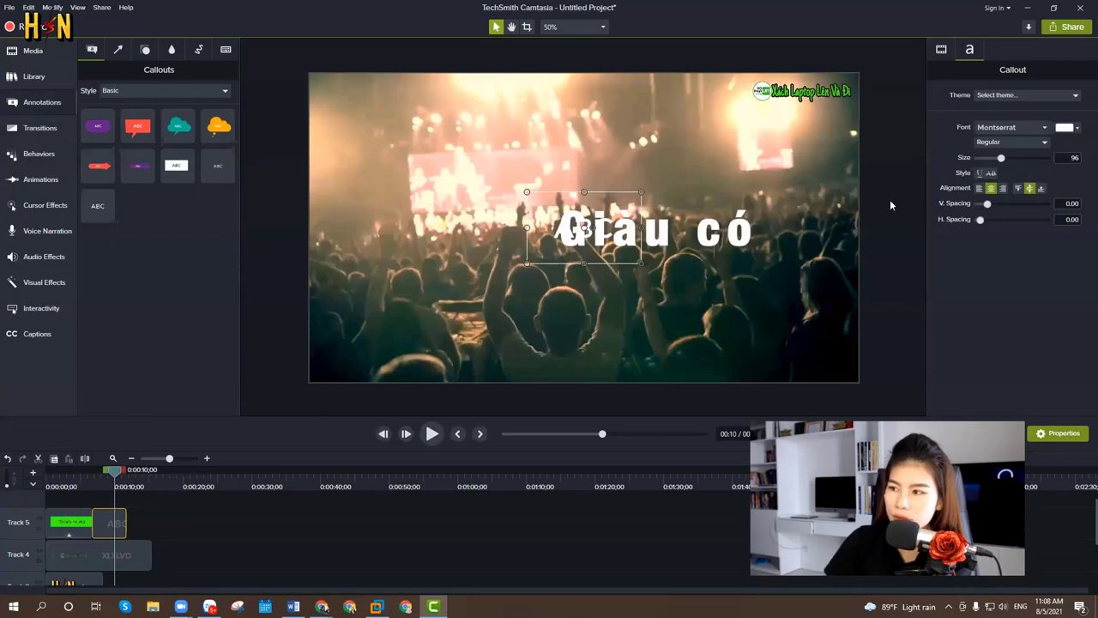
left_click_drag(1003, 157, 1017, 158)
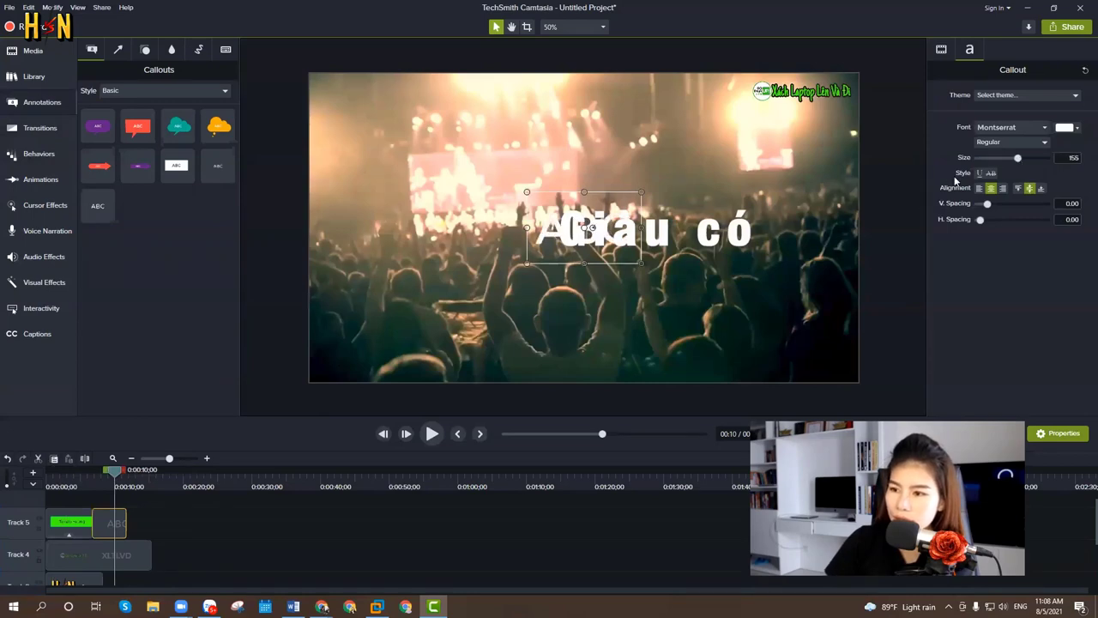
left_click_drag(586, 226, 425, 348)
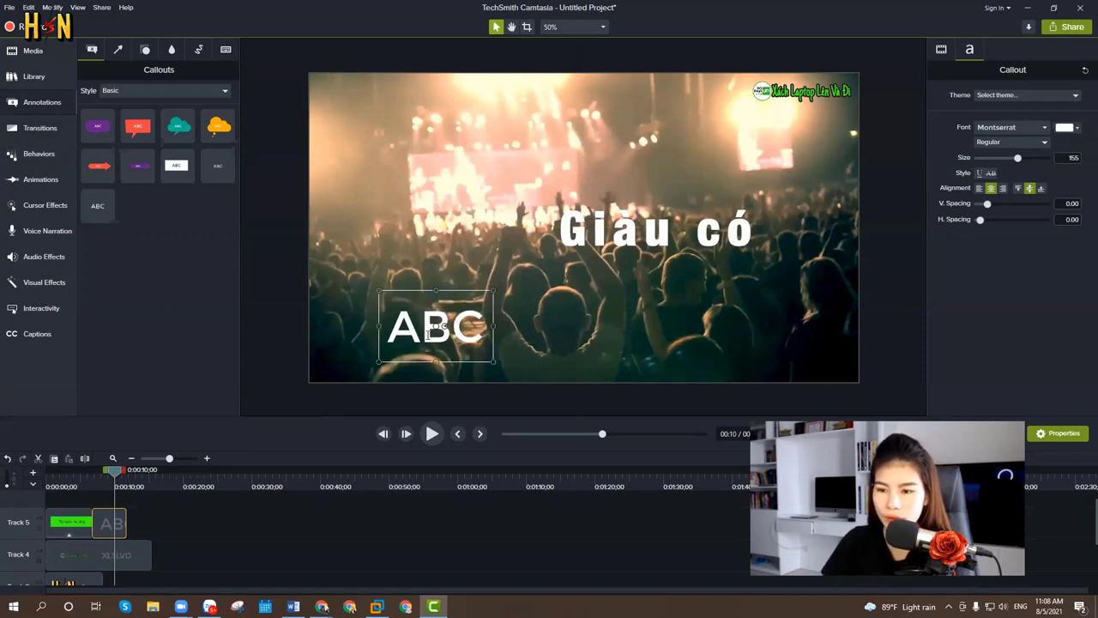
left_click(283, 405)
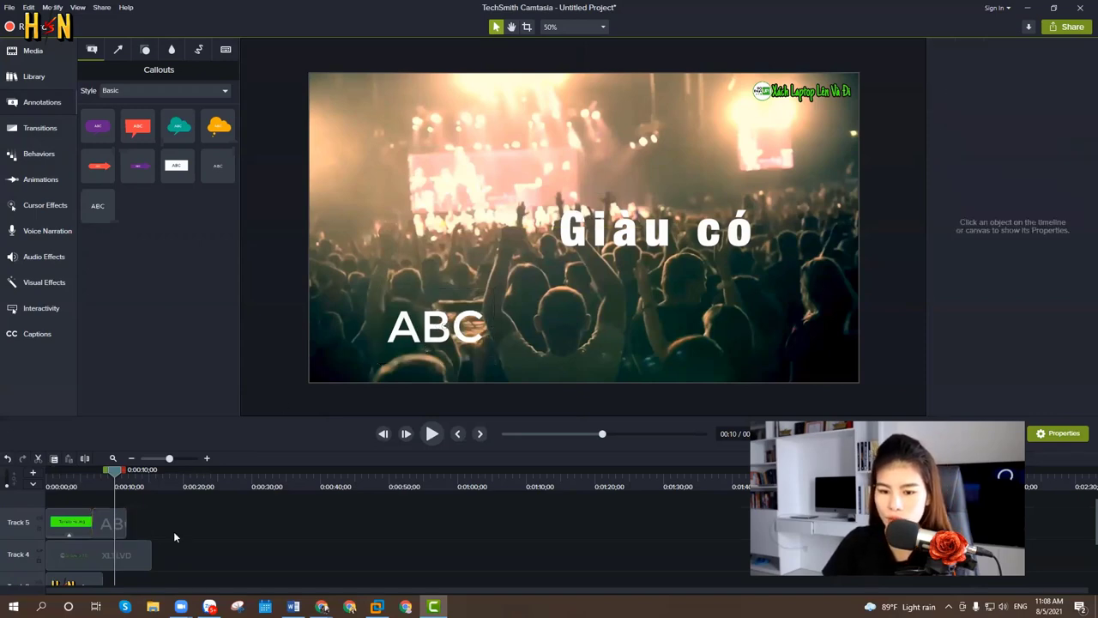
Change the ABC callout's text to "tôi yêu bạn" and widen its box so the text fits on one line
left_click(114, 524)
double_click(405, 324)
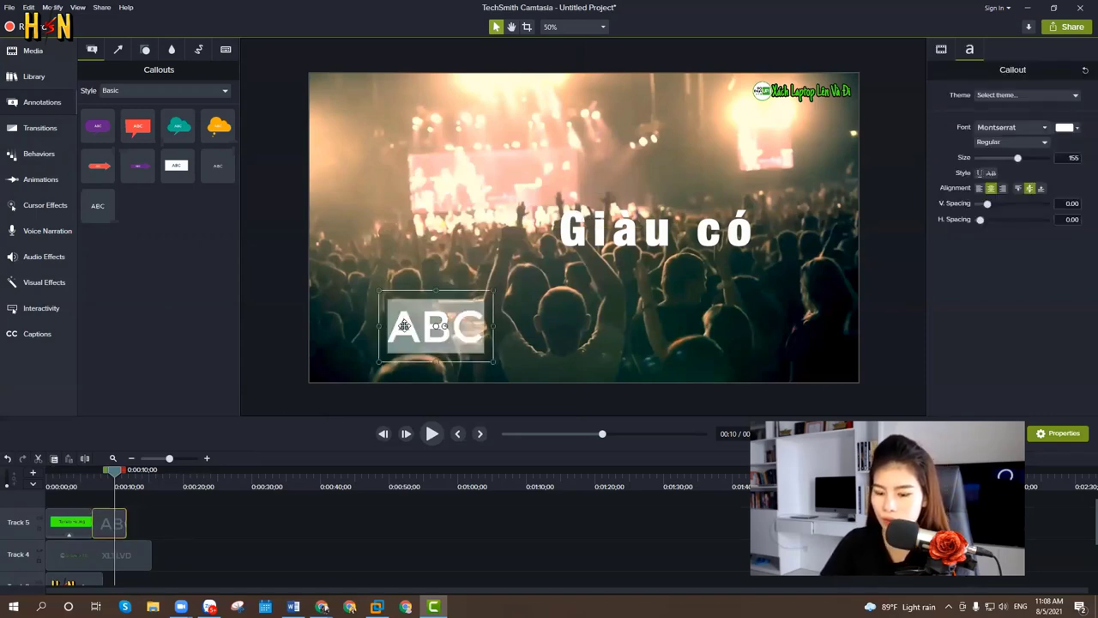
type("tôi")
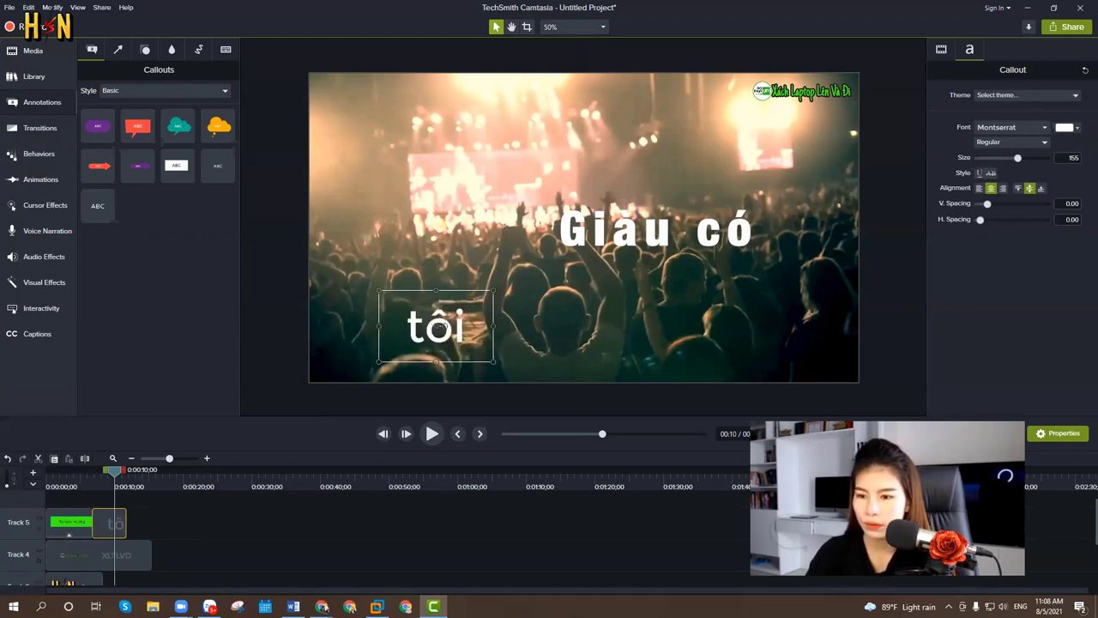
type(" yêu ban")
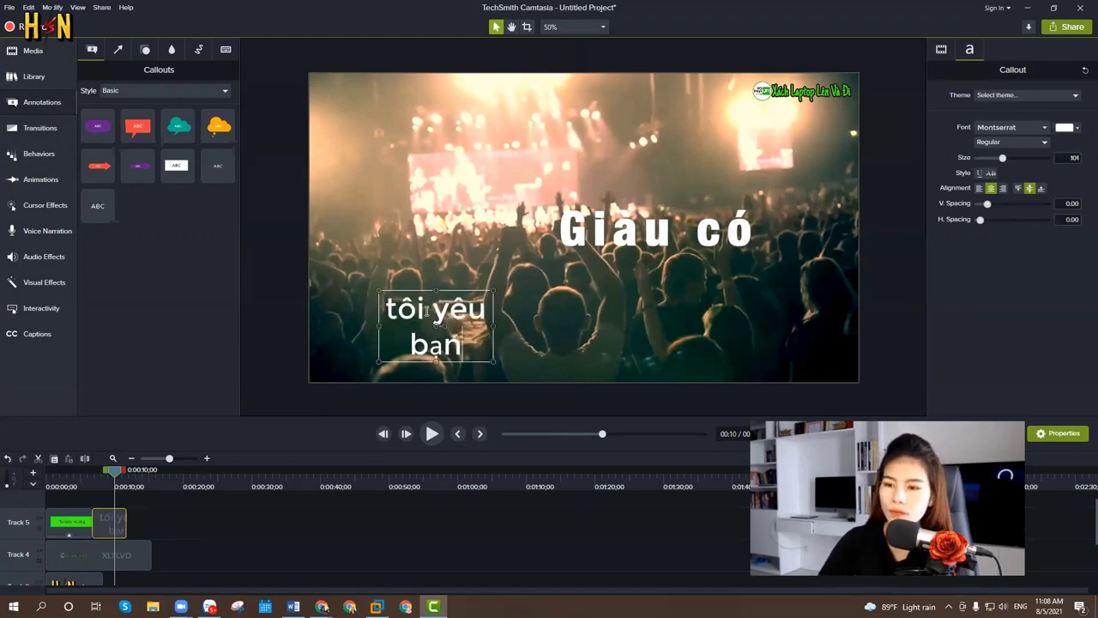
left_click_drag(493, 326, 631, 326)
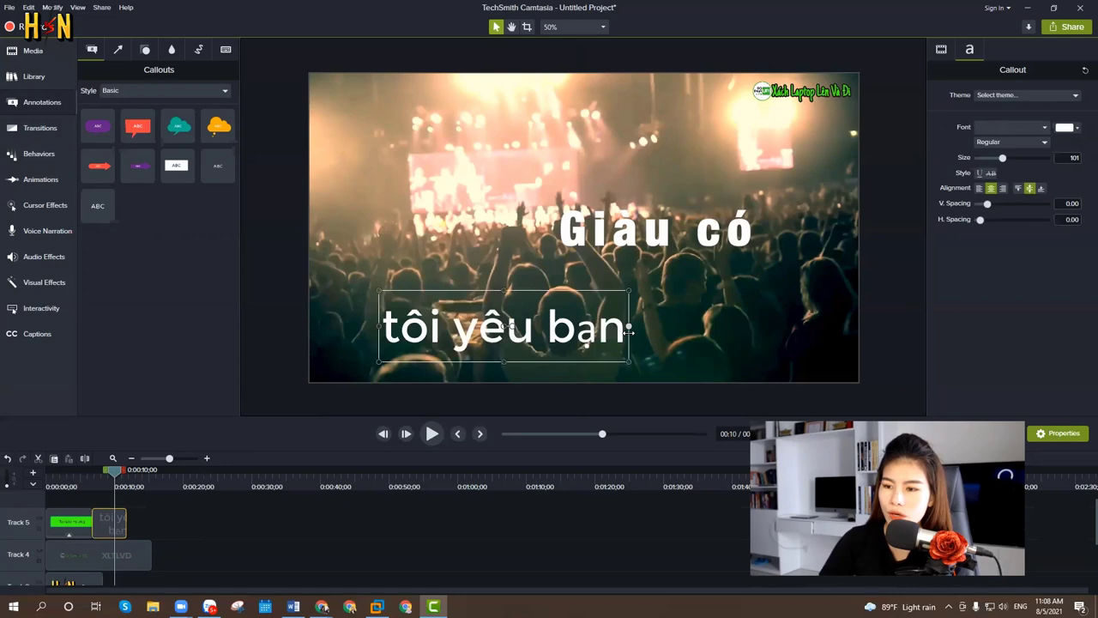
Set the font of the "tôi yêu bạn" callout to Arial and move the playhead to 0:00:09;13
double_click(570, 334)
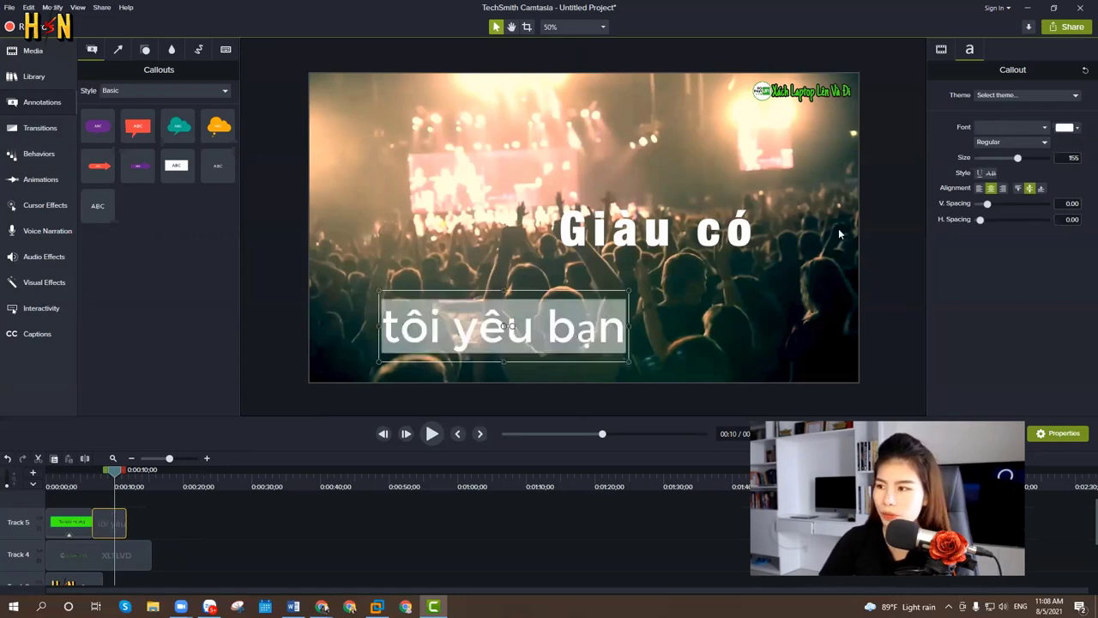
left_click(1023, 126)
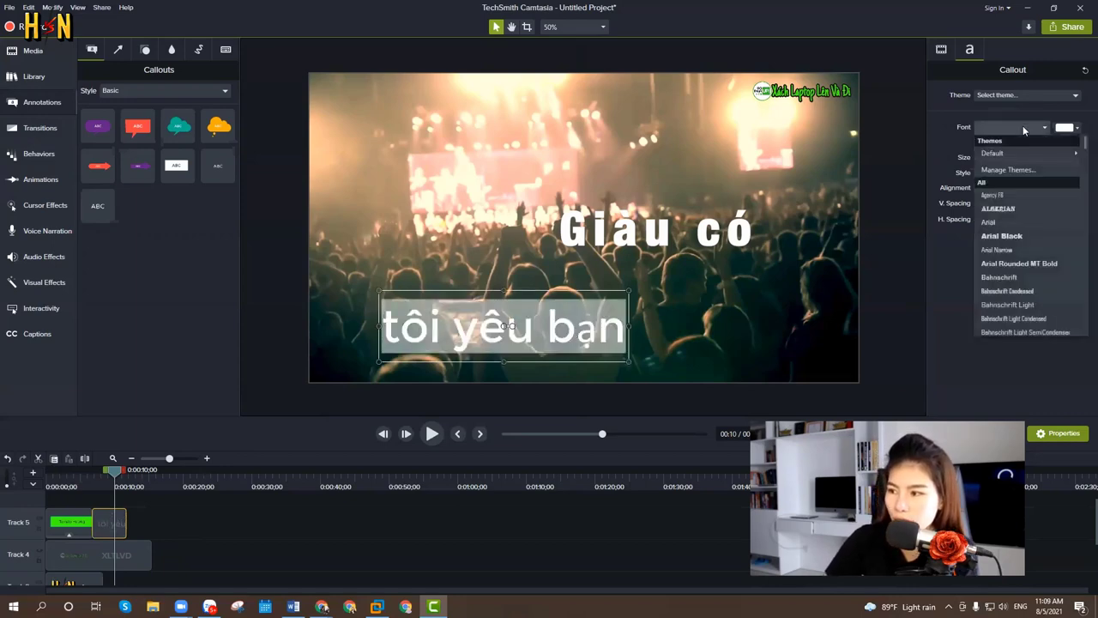
left_click(996, 222)
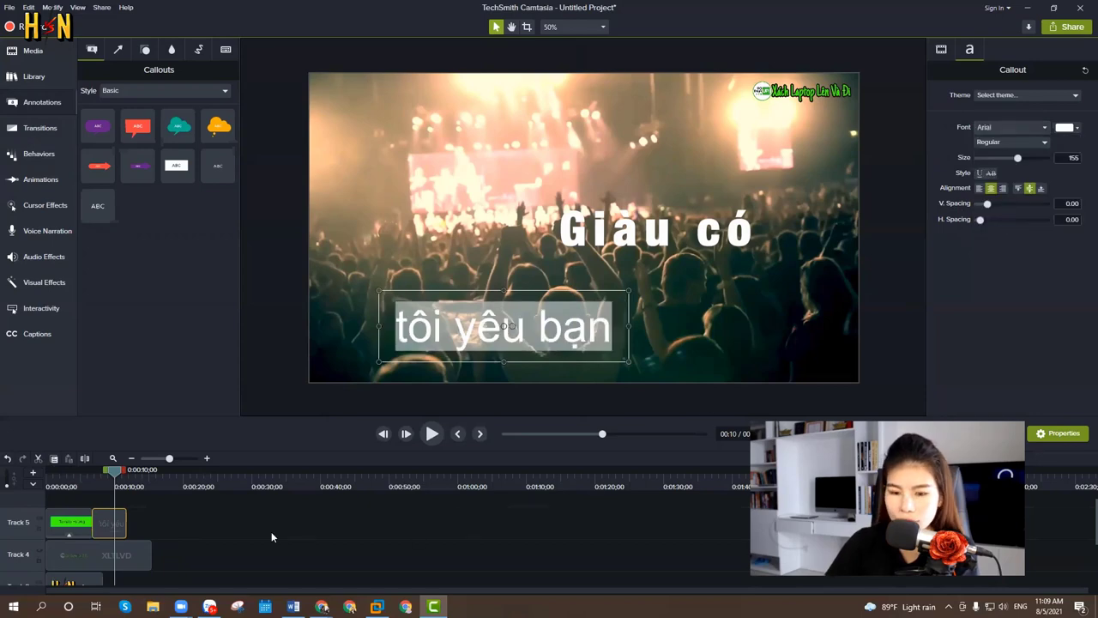
left_click(205, 538)
left_click_drag(113, 474, 110, 472)
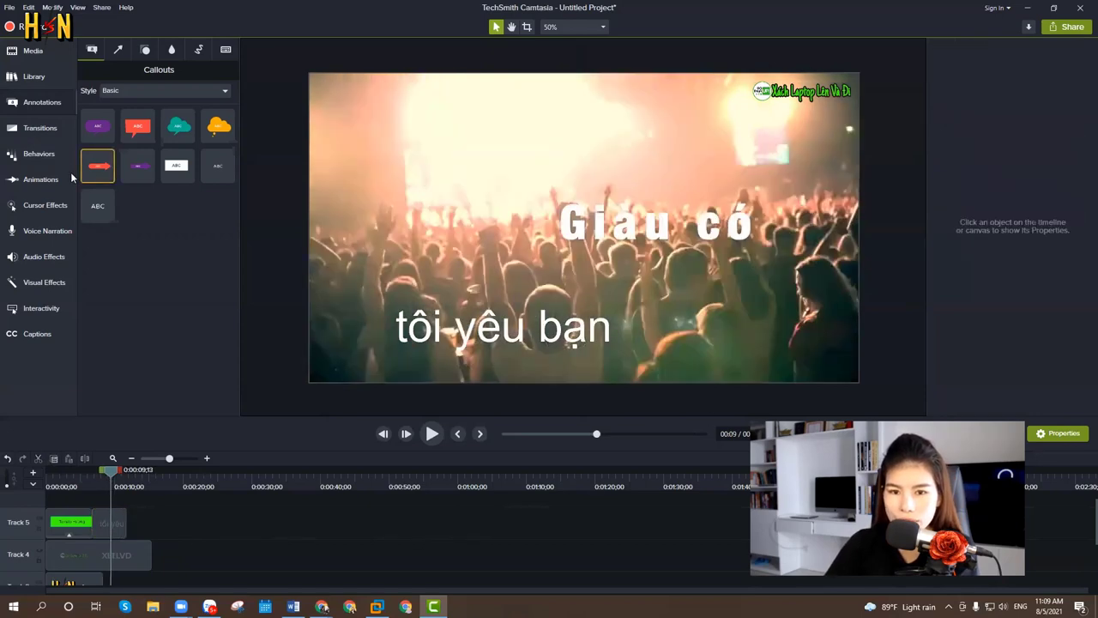
Add the Drifting behavior to the "tôi yêu bạn" callout on Track 5 and preview it
left_click(39, 156)
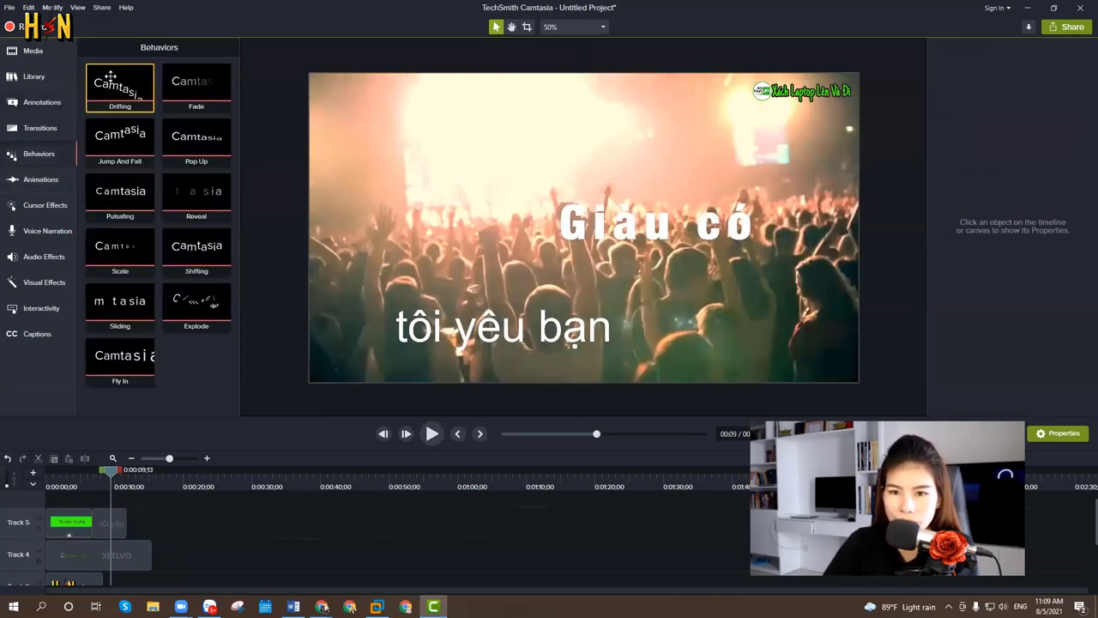
left_click_drag(110, 77, 109, 520)
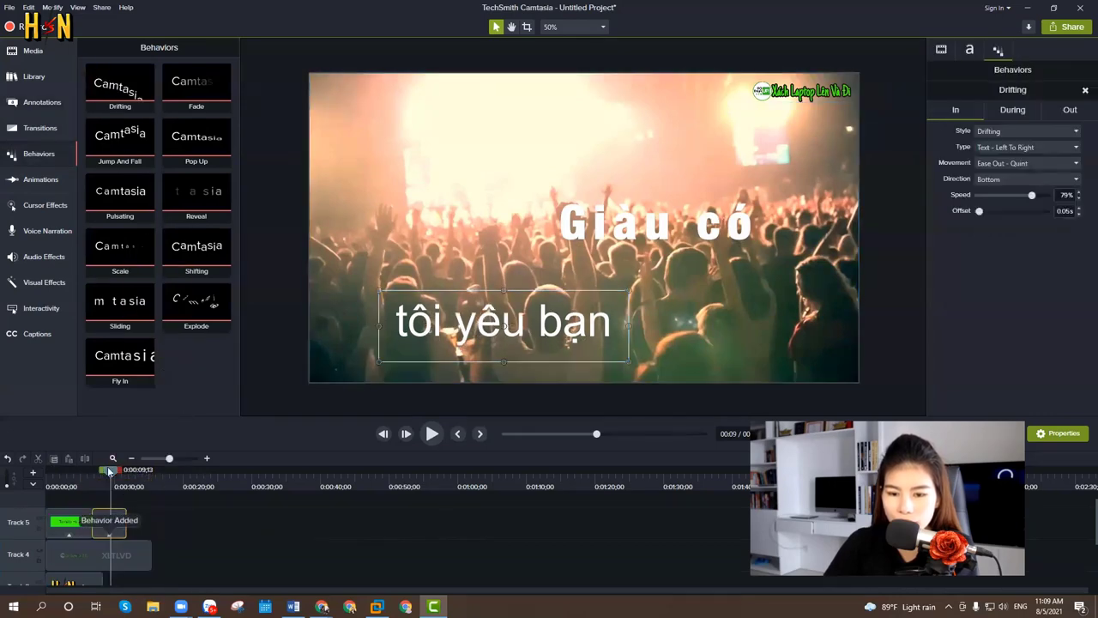
left_click_drag(109, 472, 88, 472)
key("space")
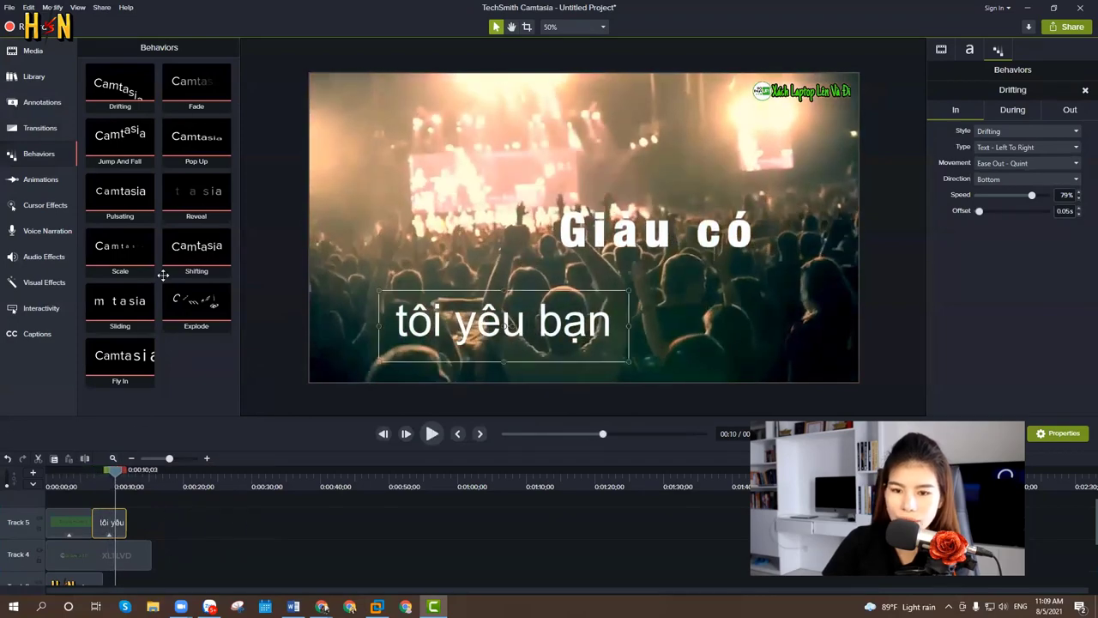
Try the Shifting behavior on the "tôi yêu bạn" callout as well and play it back
left_click_drag(196, 250, 107, 522)
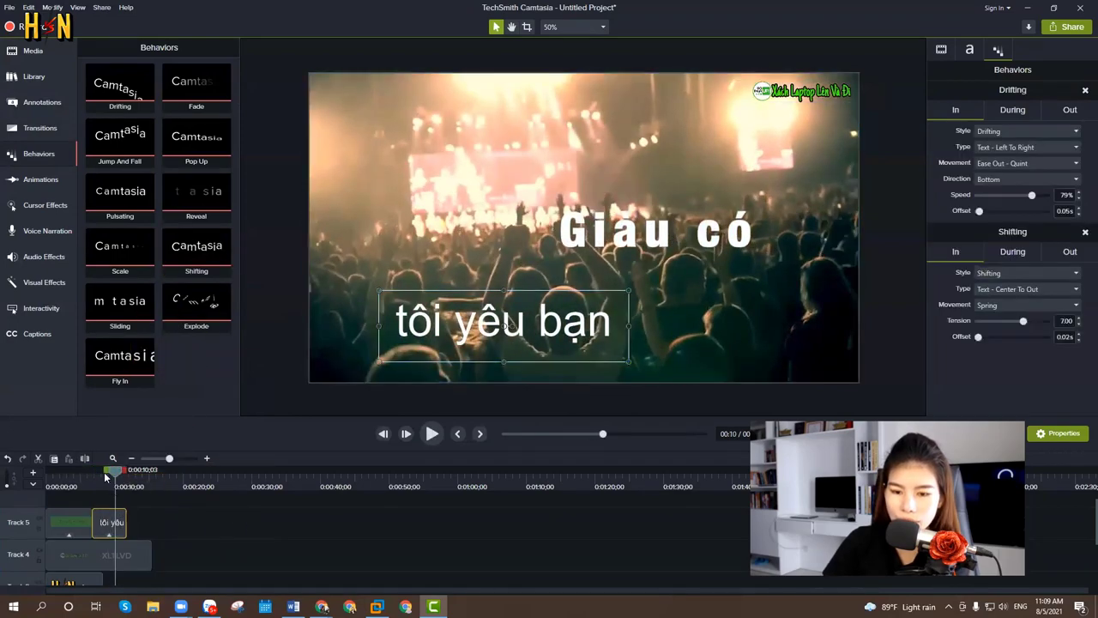
left_click(97, 481)
key("space")
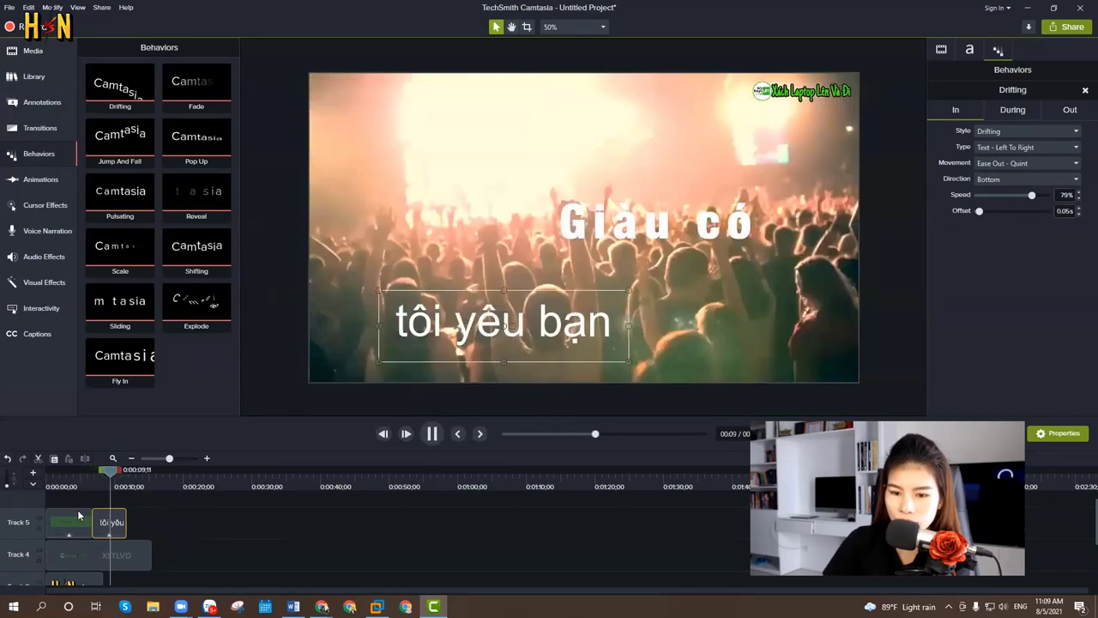
Show the effects on the "tôi yêu bạn" callout and delete the callout from Track 5
left_click_drag(103, 534, 106, 529)
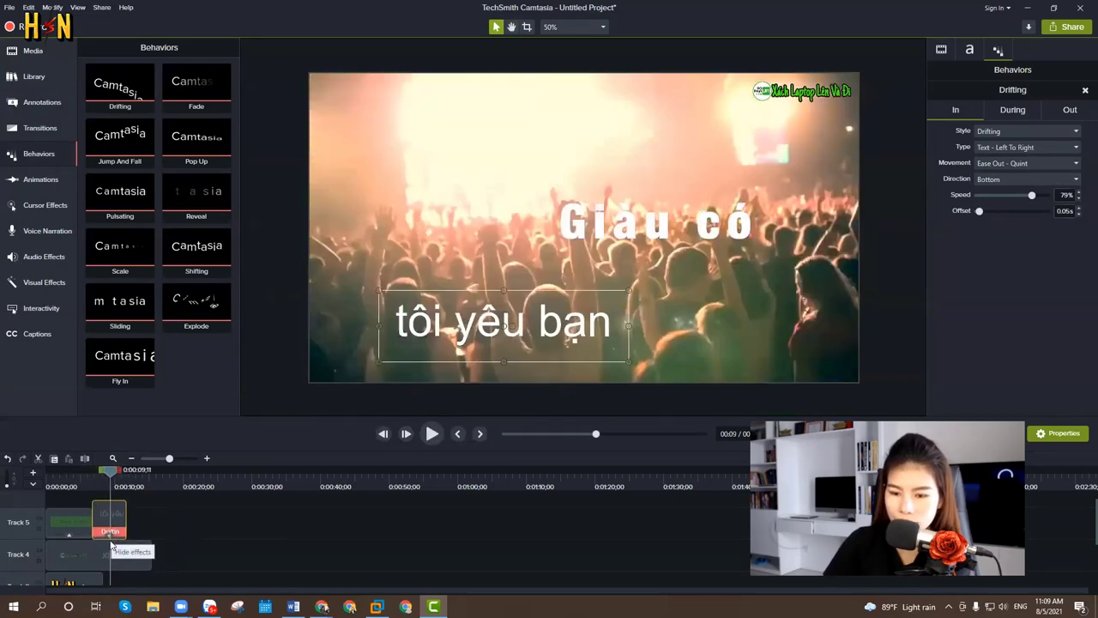
key("Delete")
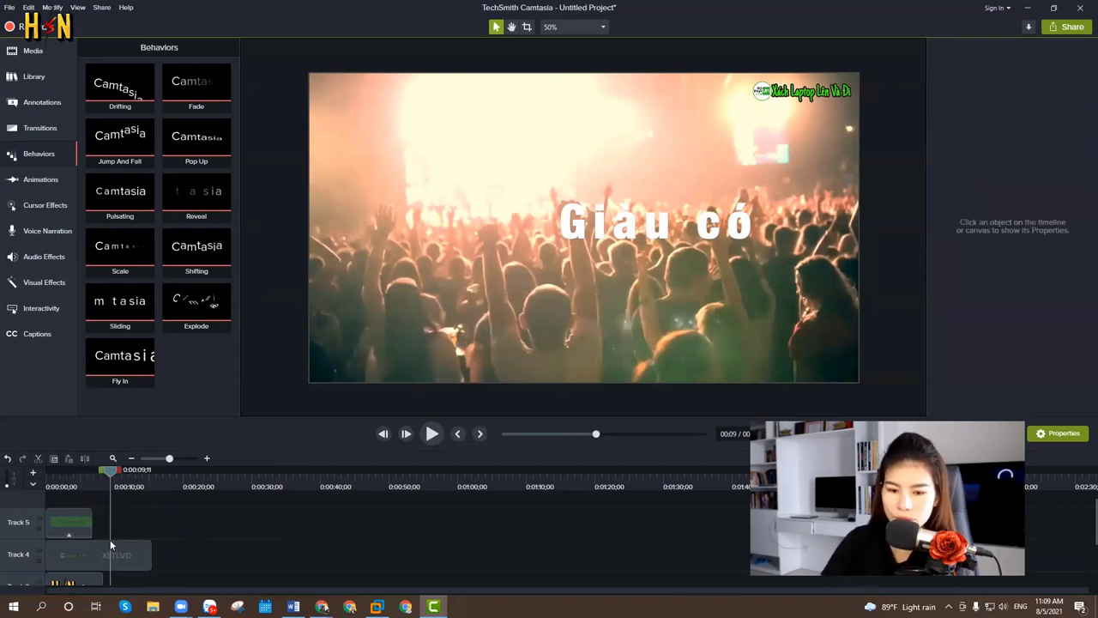
Undo the deletion of the "tôi yêu bạn" callout, move the playhead to 0:00:06;24, and briefly reveal the callout's effects
key("ctrl+z")
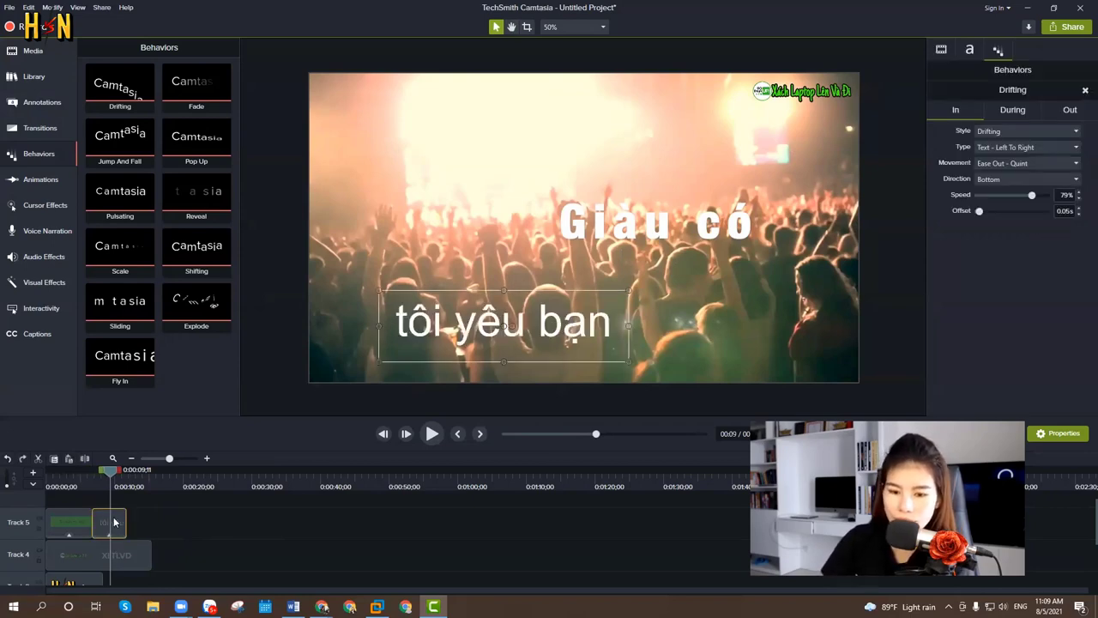
left_click_drag(108, 481, 93, 481)
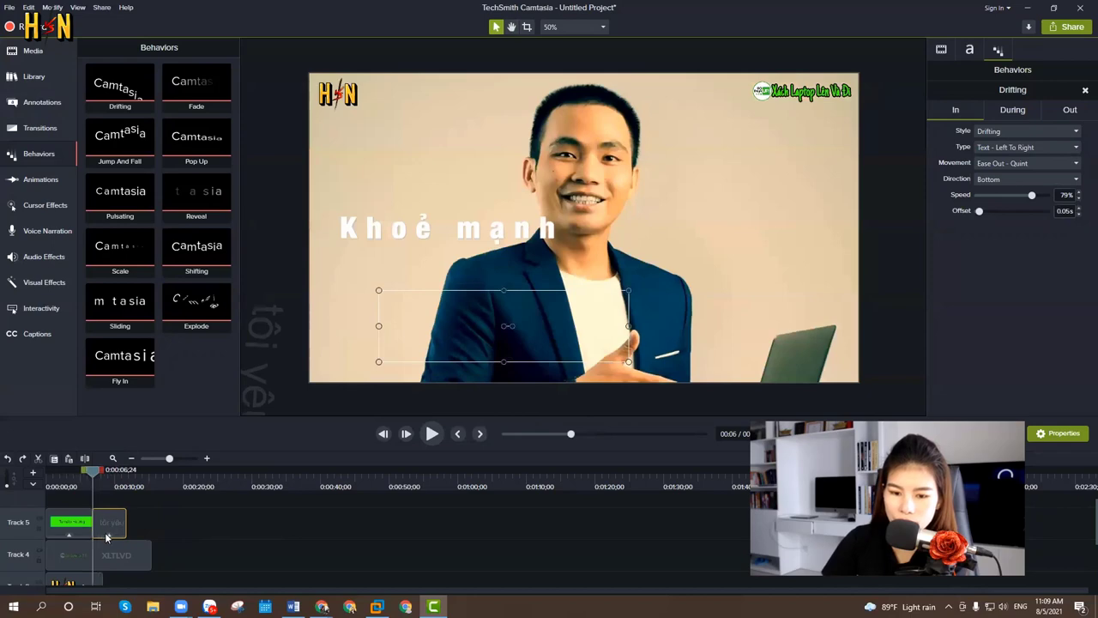
left_click(108, 536)
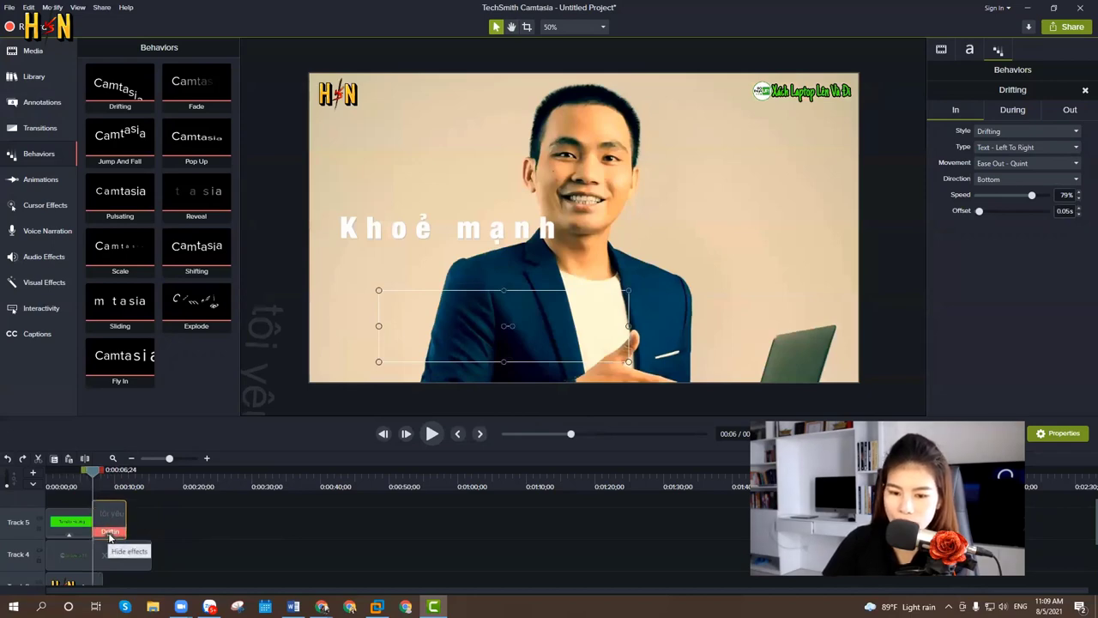
left_click(109, 537)
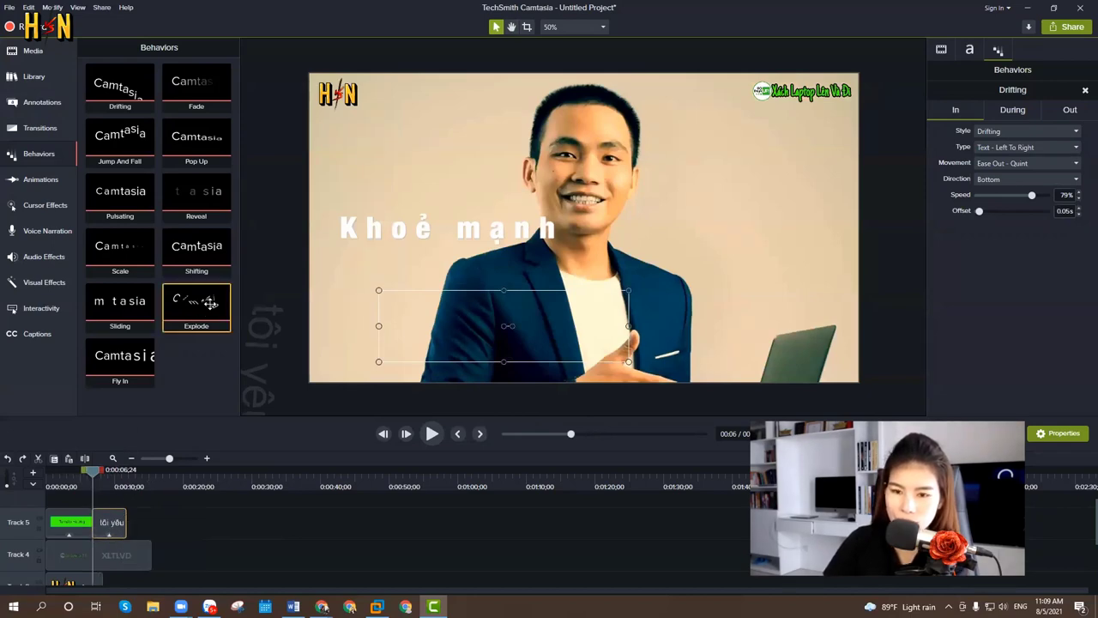
Add the Explode behavior to the "tôi yêu bạn" callout on Track 5 and preview it from the callout's start
key("ctrl+a")
left_click(105, 519)
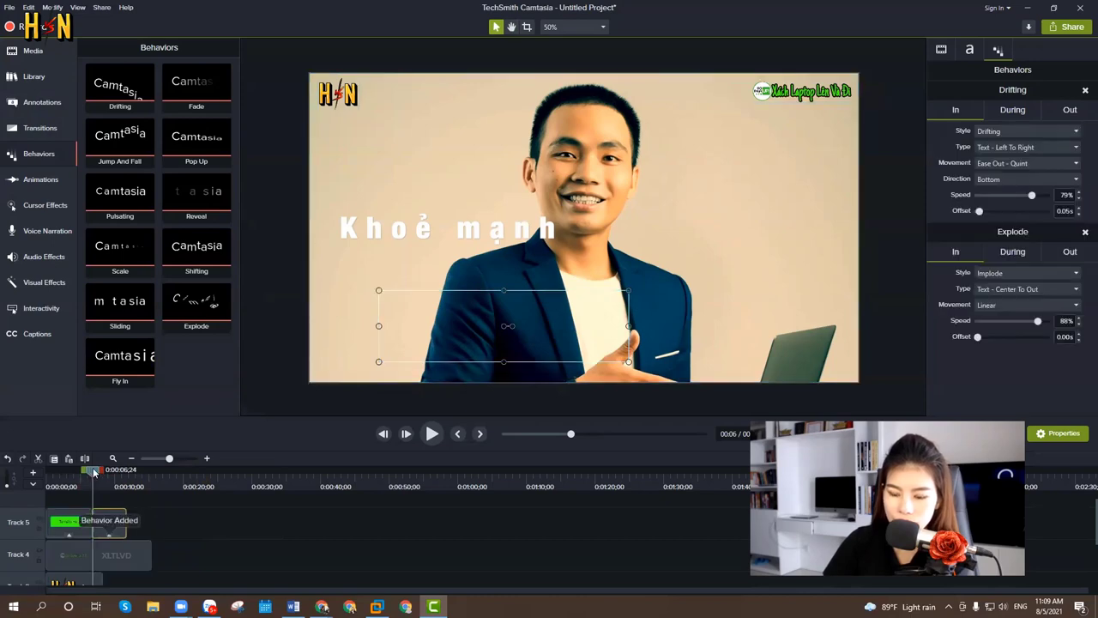
key("space")
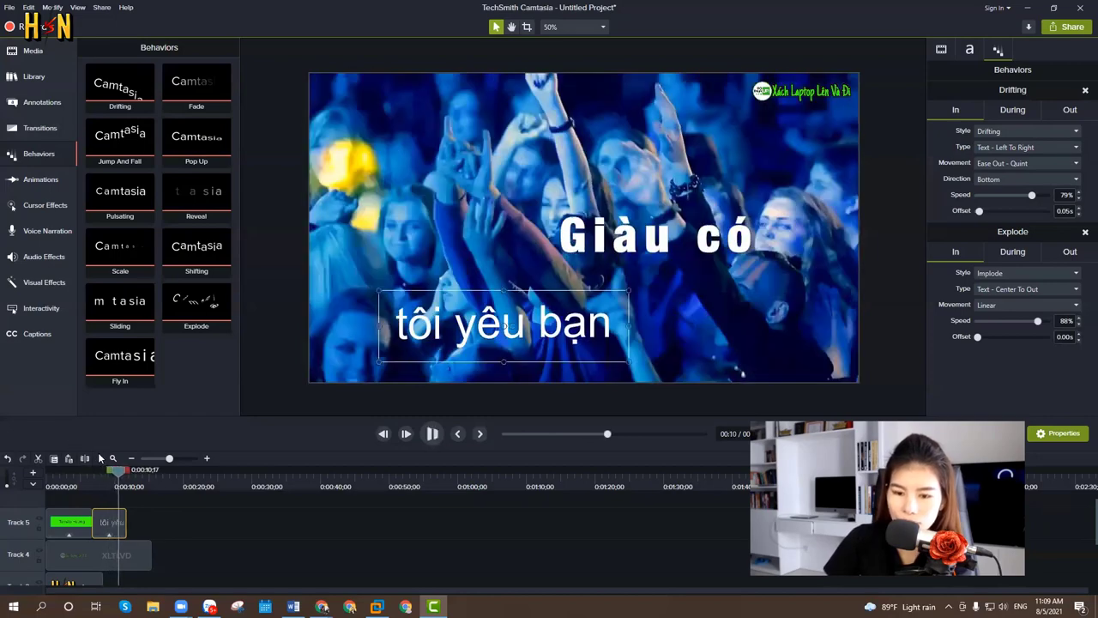
key("space")
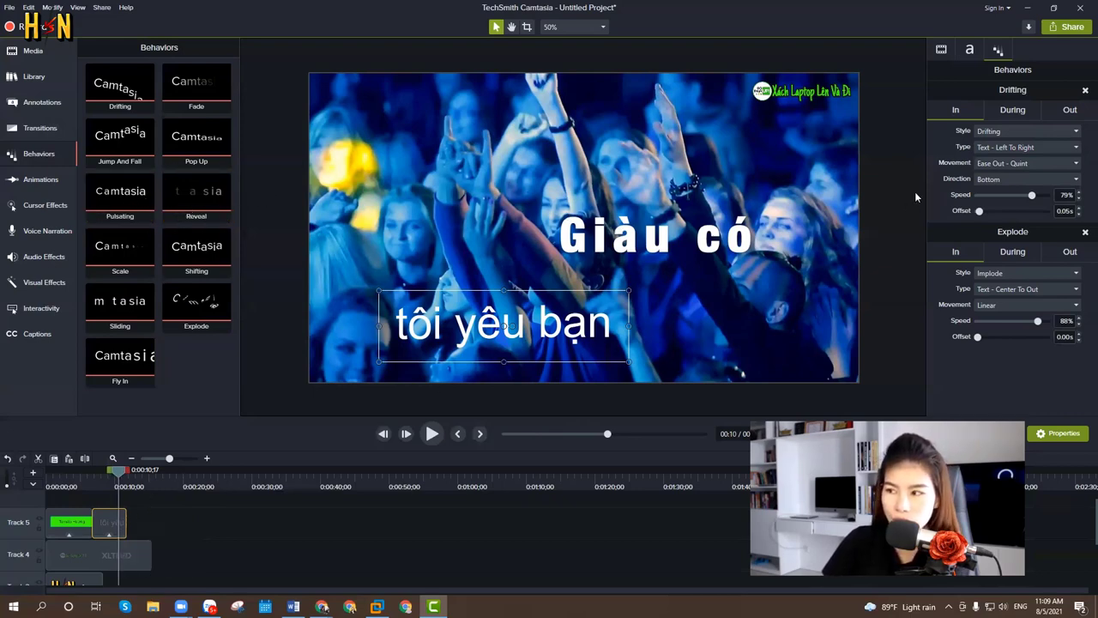
Try red as the "tôi yêu bạn" callout's text color and settle on the yellow-green default swatch
left_click(970, 50)
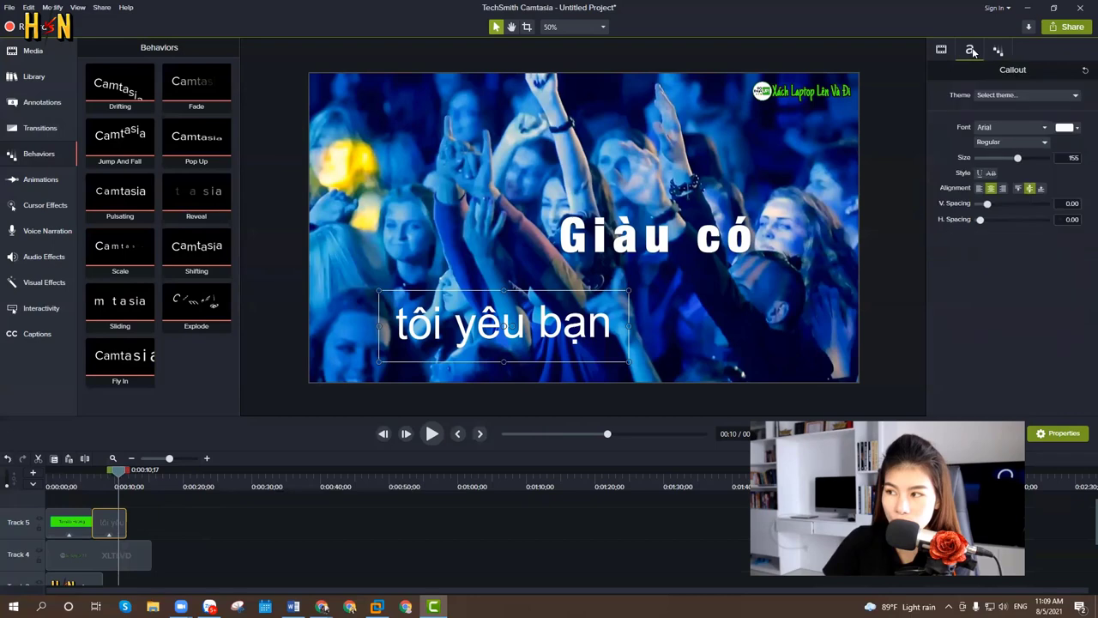
left_click(1072, 128)
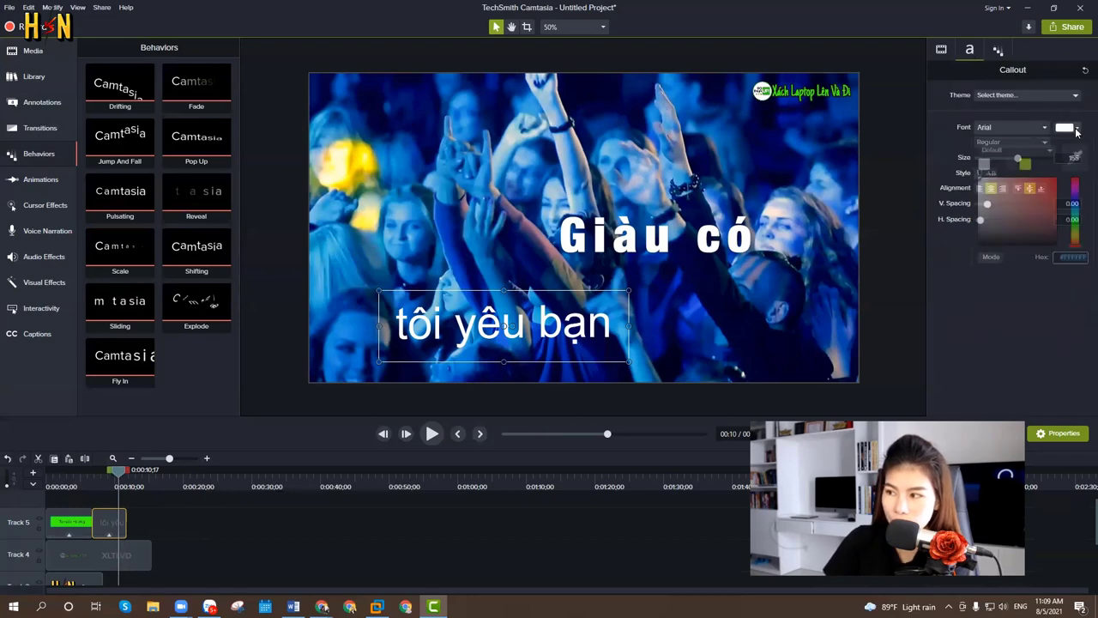
left_click(1055, 187)
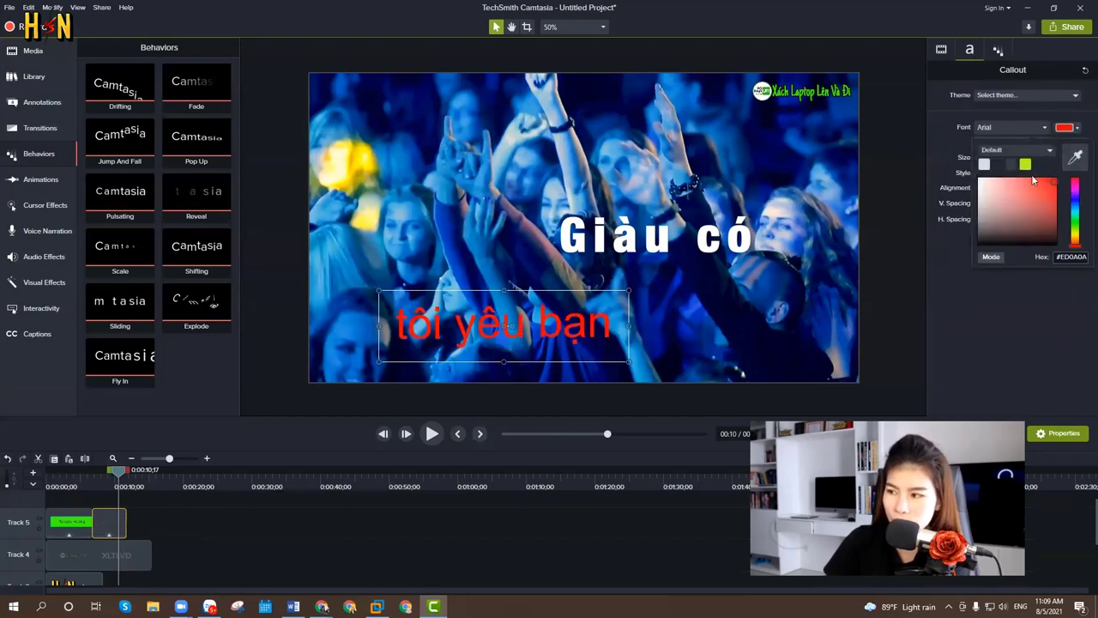
left_click(1026, 164)
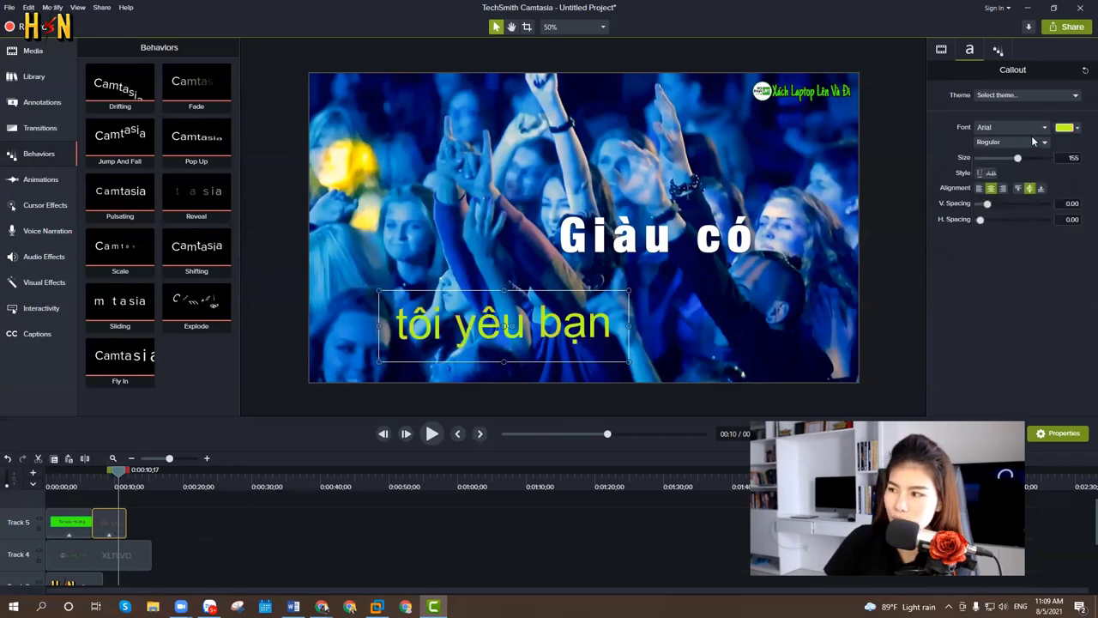
left_click(1079, 128)
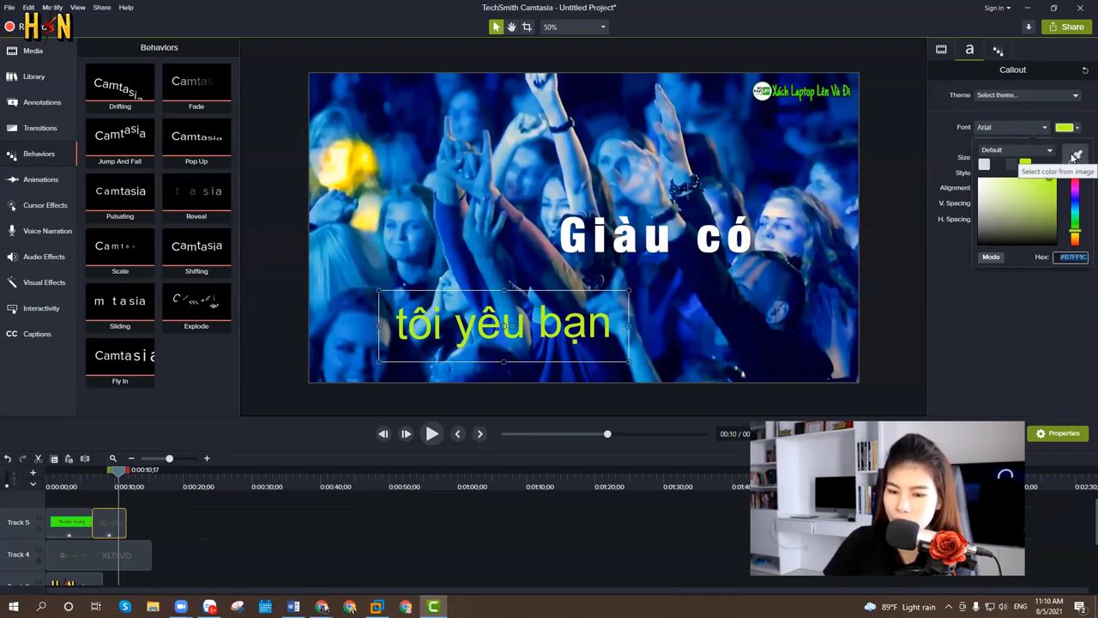
key("BackSpace")
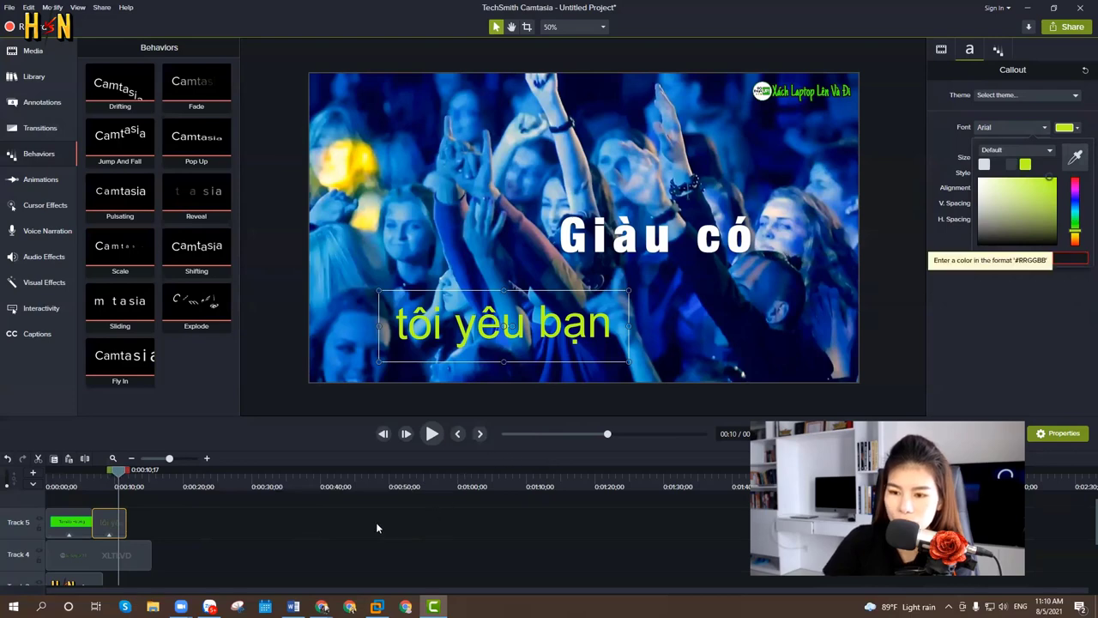
Look through the Animations, Cursor Effects and Voice Narration tools
left_click(44, 180)
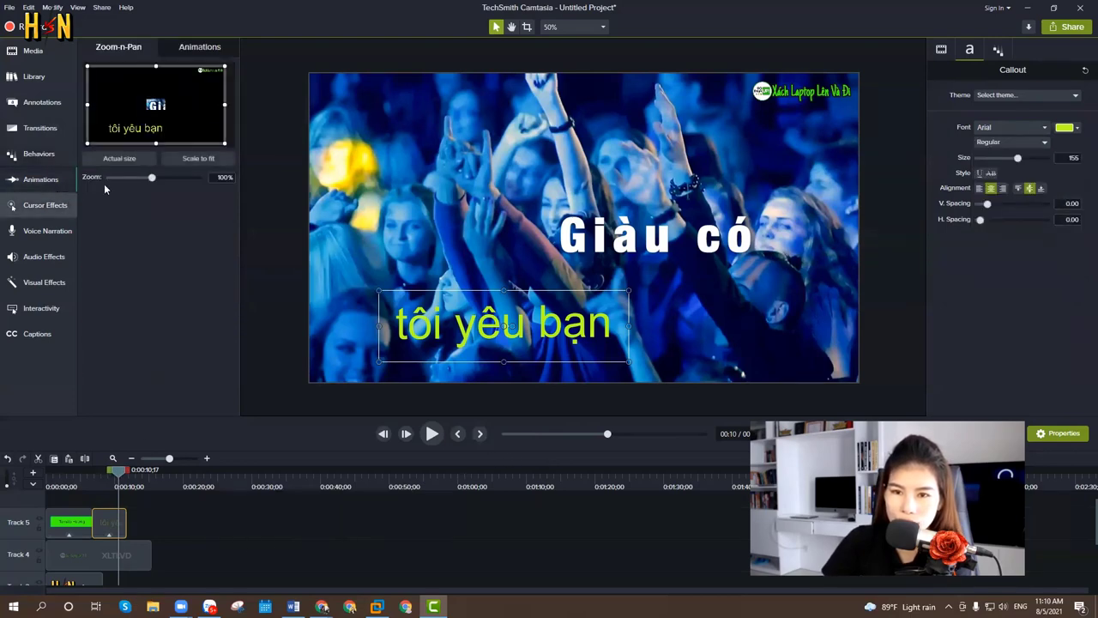
left_click(38, 203)
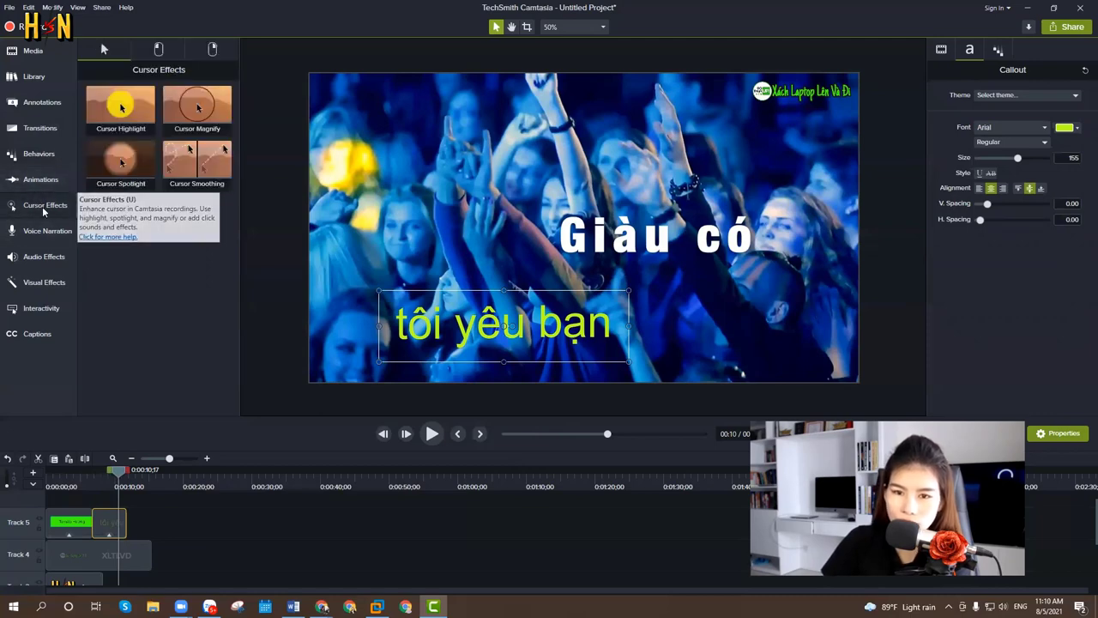
left_click(42, 206)
left_click(43, 205)
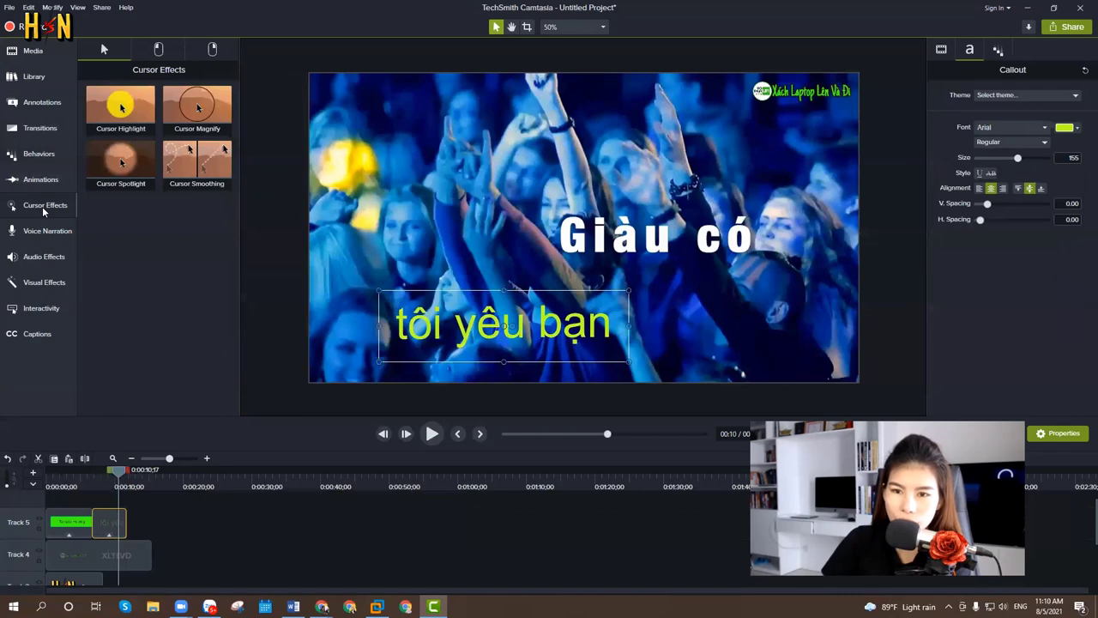
left_click(48, 238)
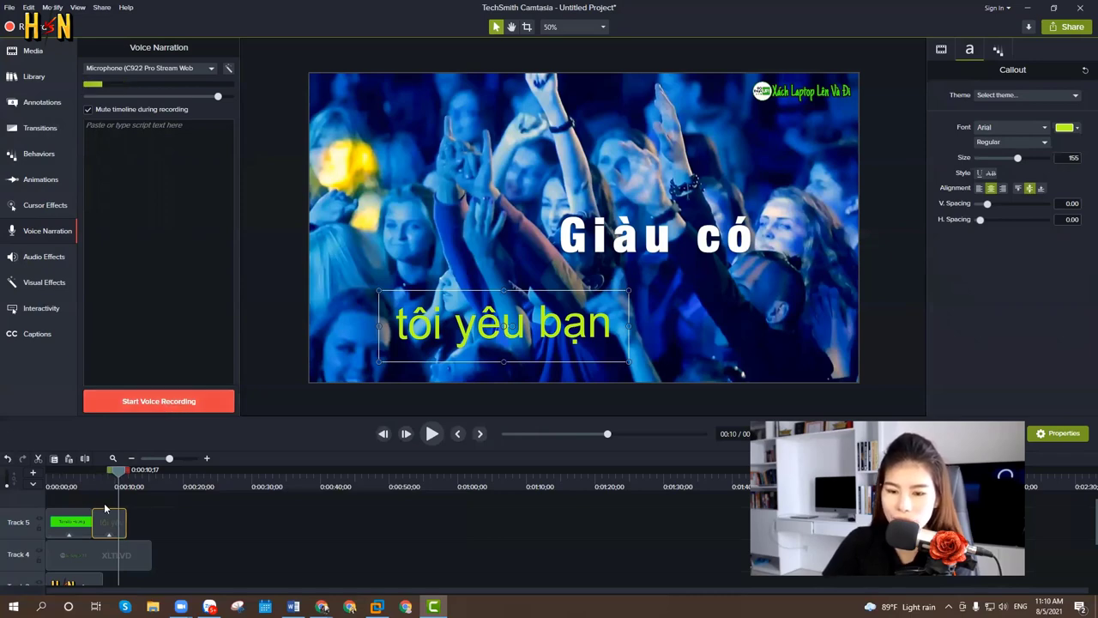
Select the Intro clip at the end of Track 2 and place the playhead at its start, 0:00:15;12
scroll(122, 502, "up", 1)
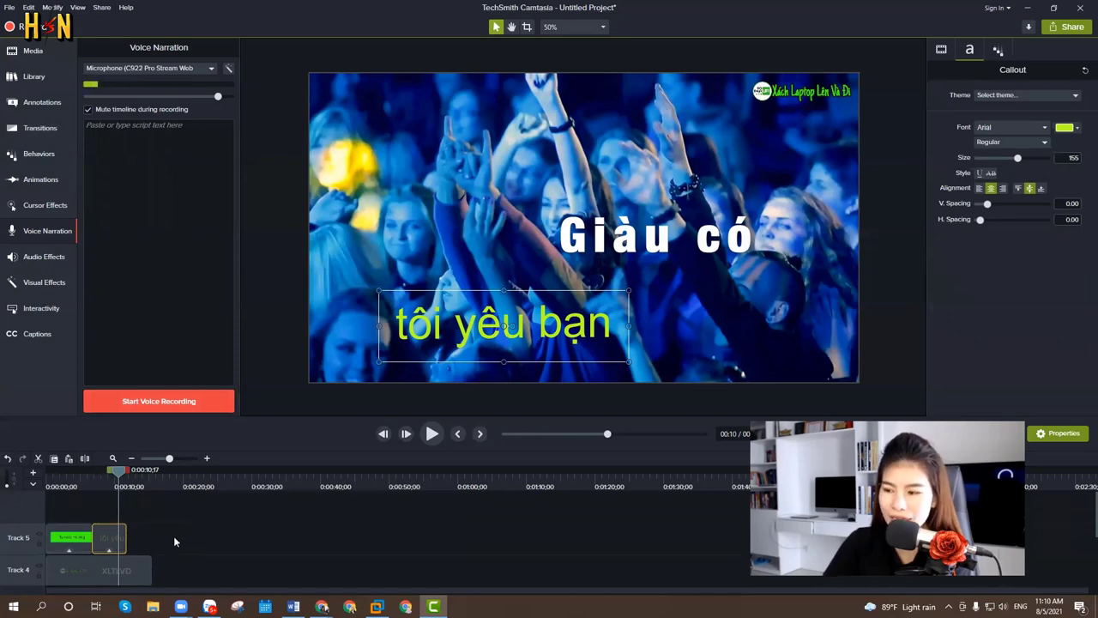
scroll(168, 539, "down", 5)
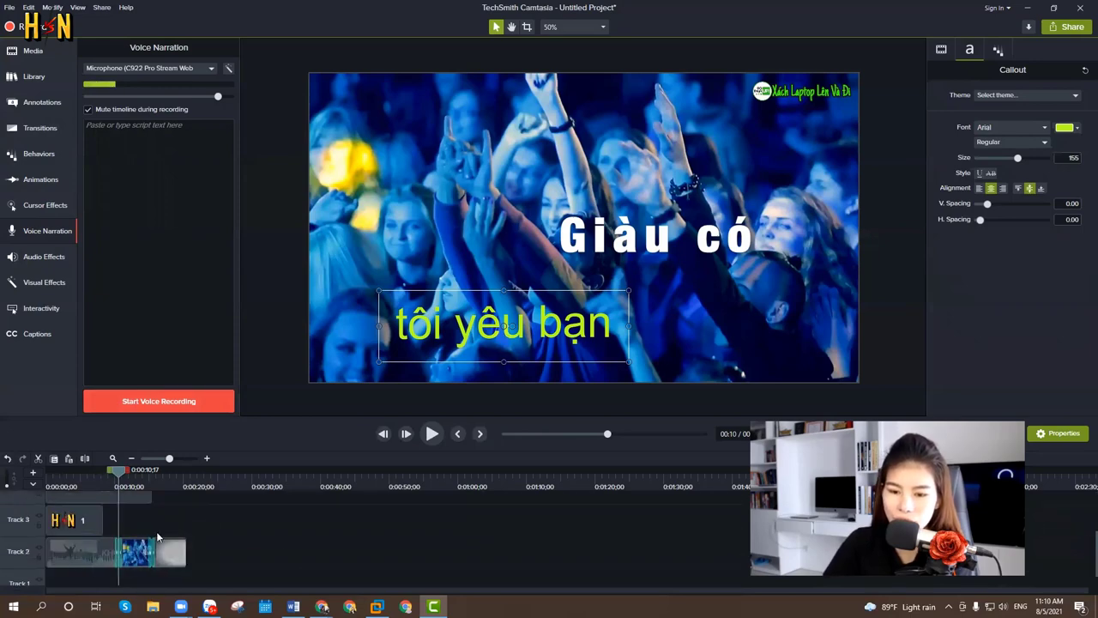
left_click(166, 580)
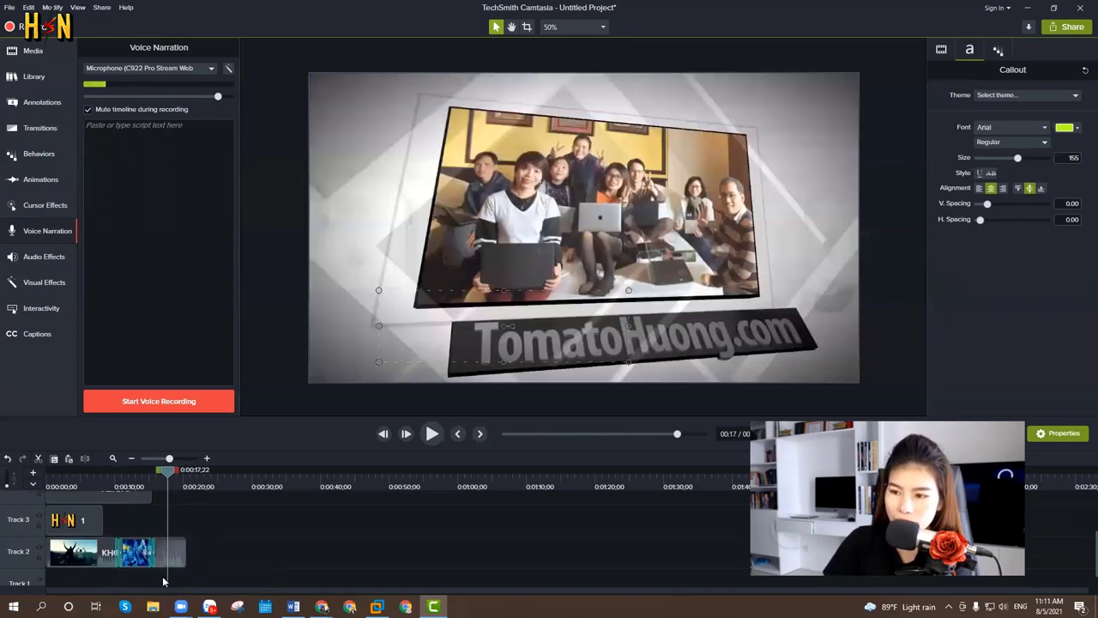
left_click(168, 553)
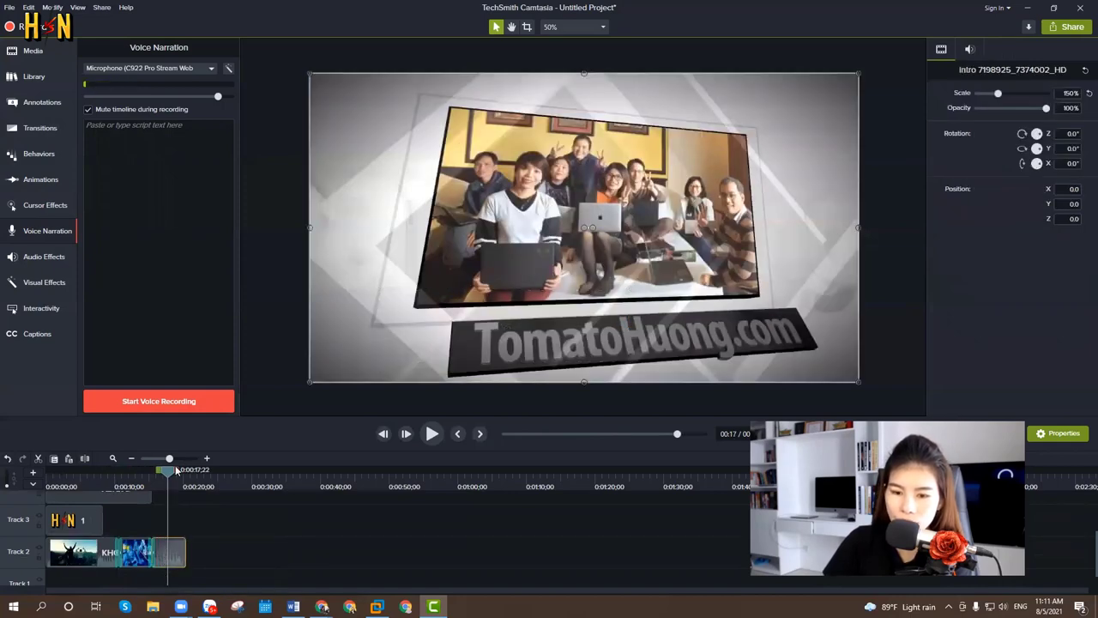
mouse_move(169, 458)
left_mouse_down()
mouse_move(180, 458)
mouse_move(159, 461)
mouse_move(183, 460)
left_mouse_up()
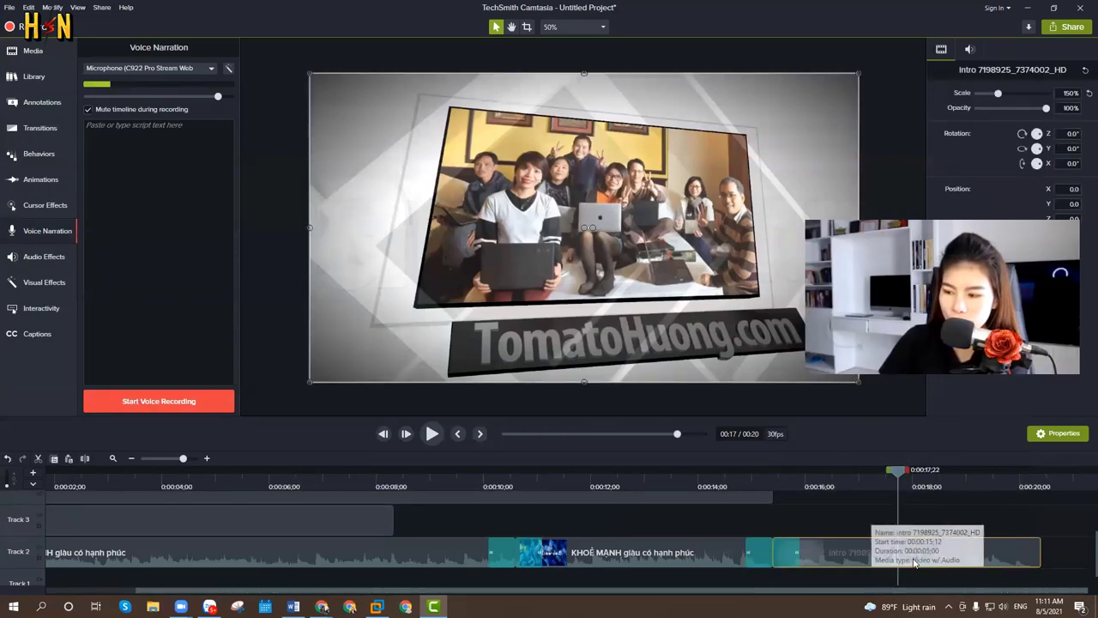
scroll(926, 566, "down", 1)
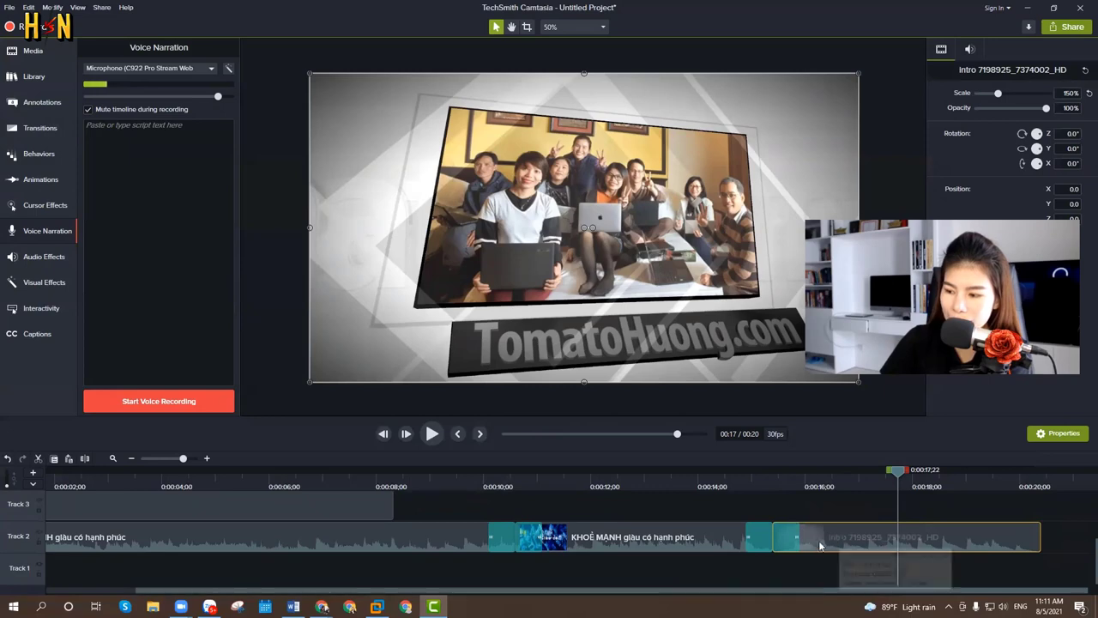
left_click(847, 543)
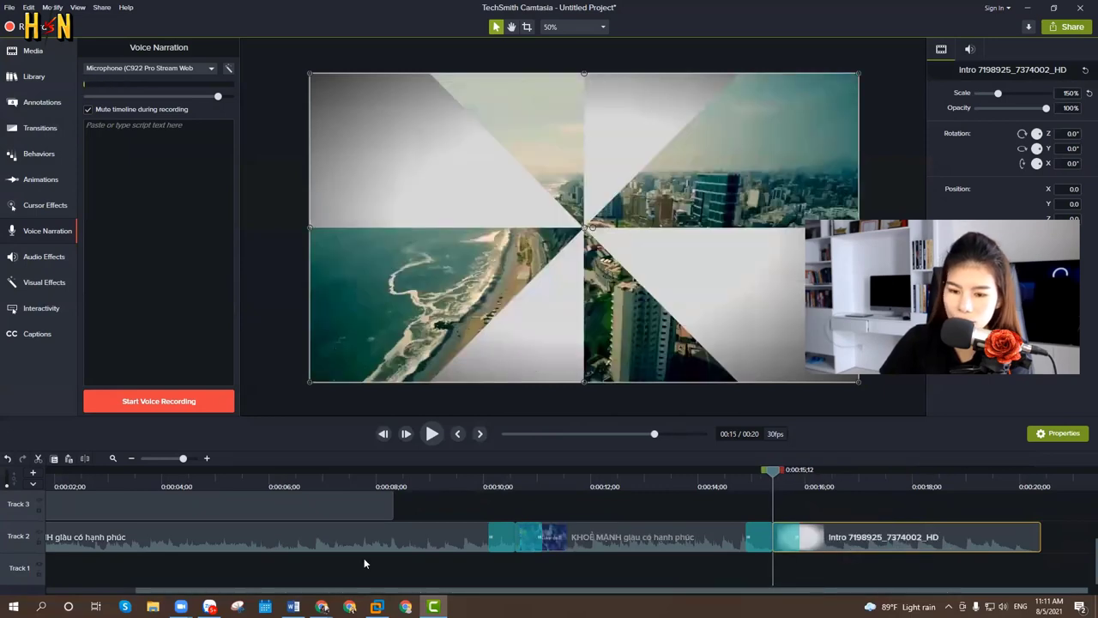
Reselect the Intro clip on Track 2, move the playhead to 0:00:17;09, and open the clip's audio properties
left_click(275, 536)
scroll(438, 551, "up", 1)
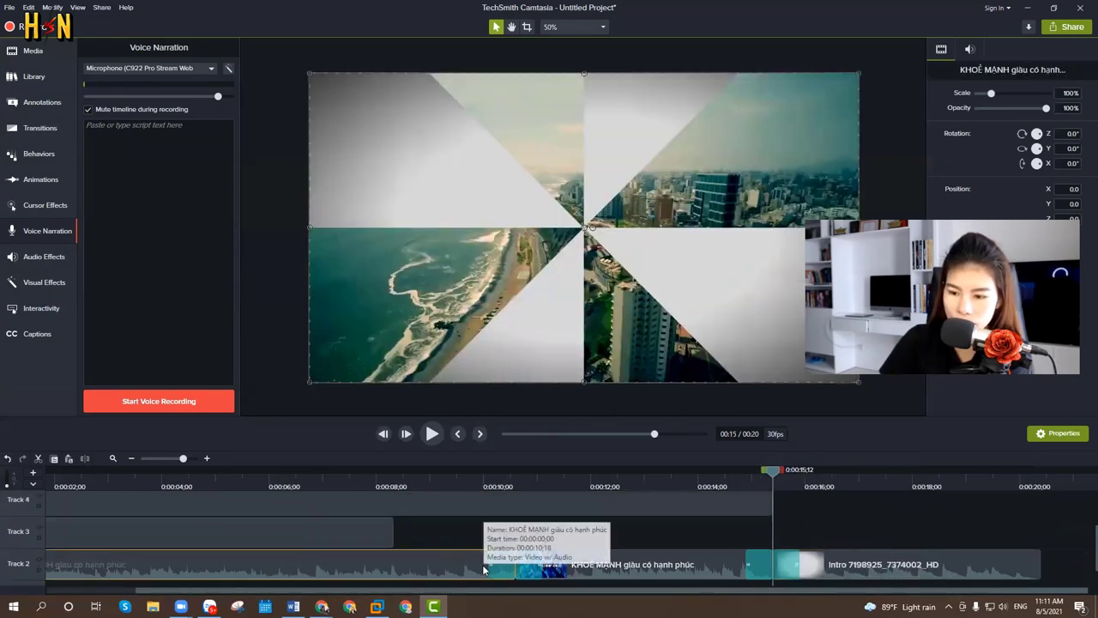
scroll(255, 563, "down", 1)
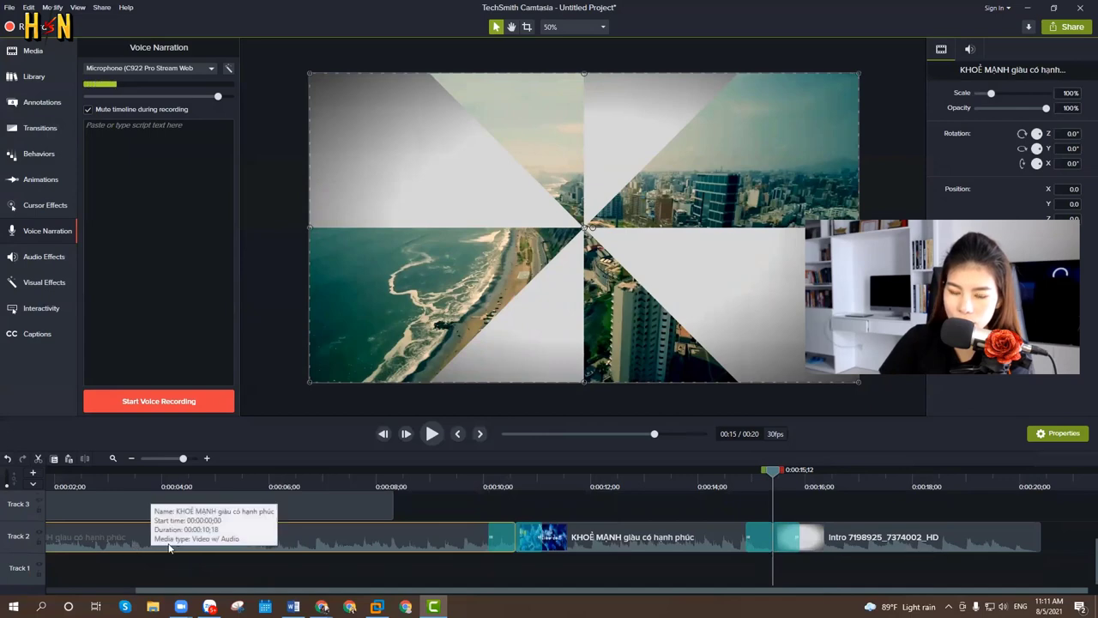
left_click(901, 540)
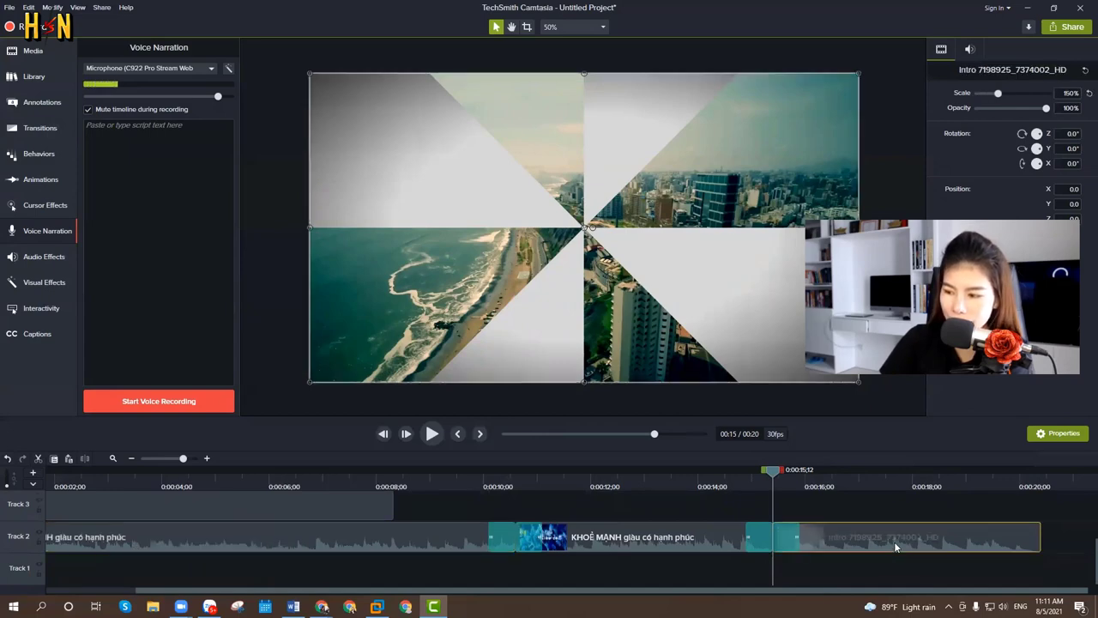
left_click(874, 507)
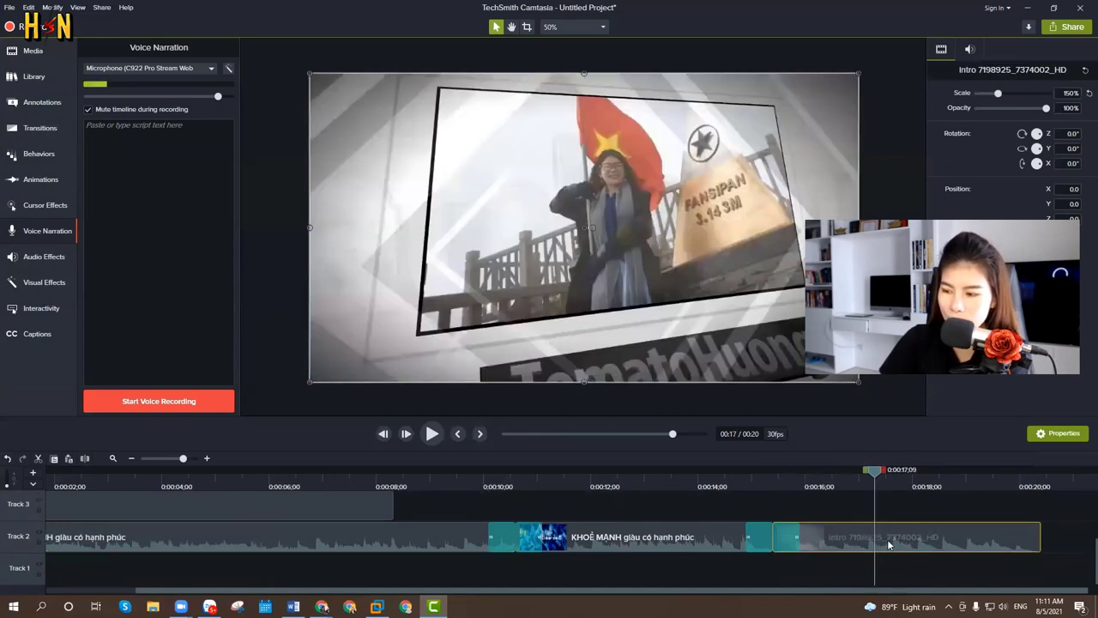
left_click(970, 49)
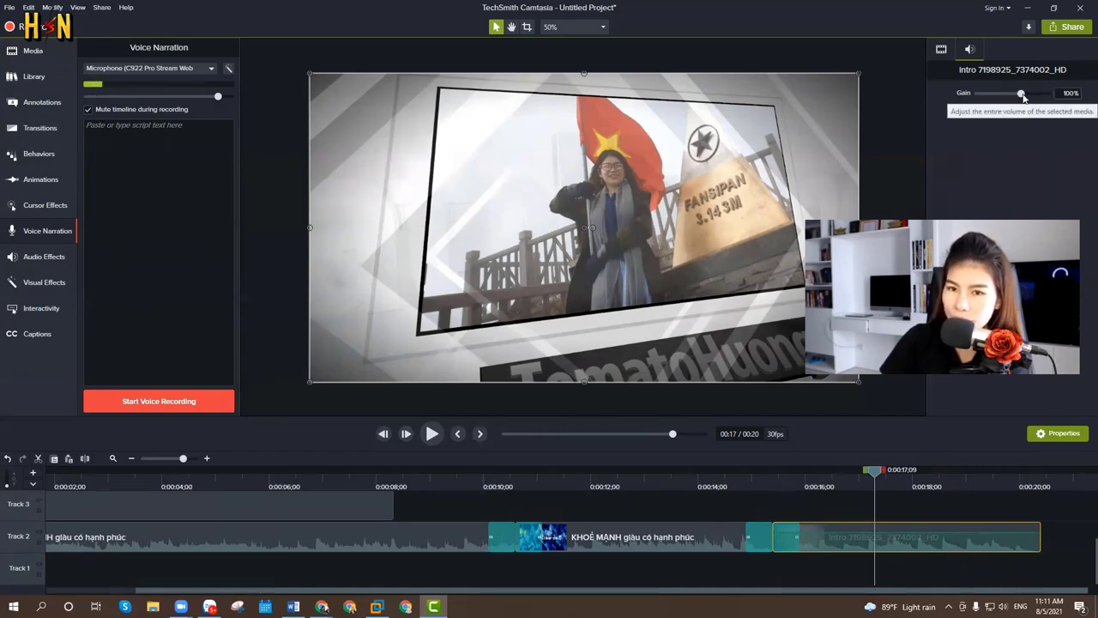
Set the gain of the intro clip to 0% and play back part of it to check the sound
left_click_drag(1020, 94, 962, 95)
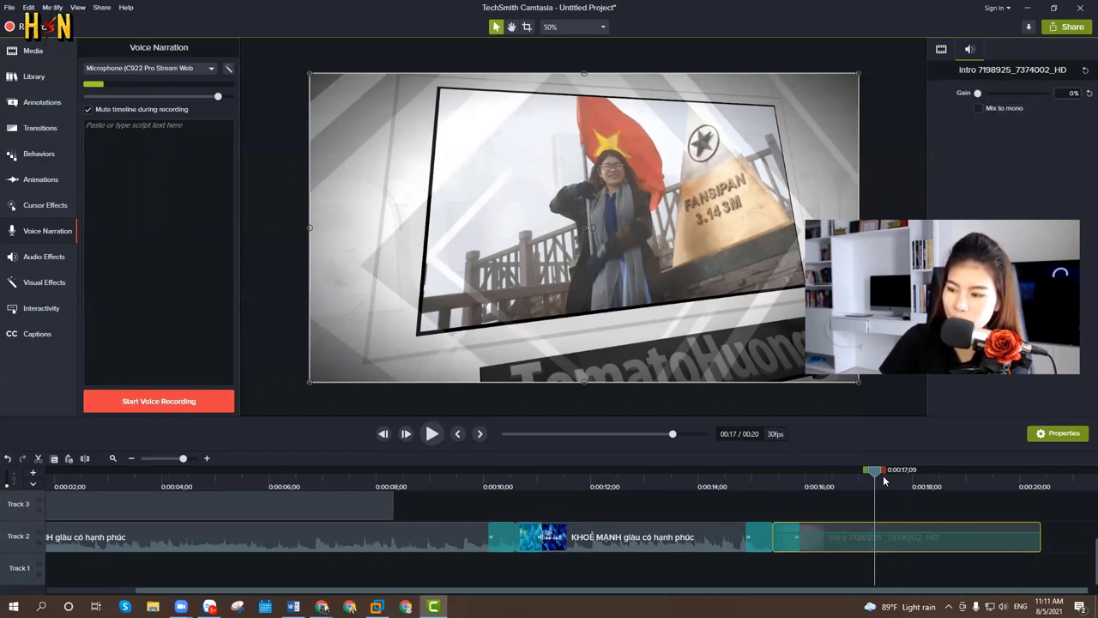
left_click_drag(875, 471, 835, 472)
key("space")
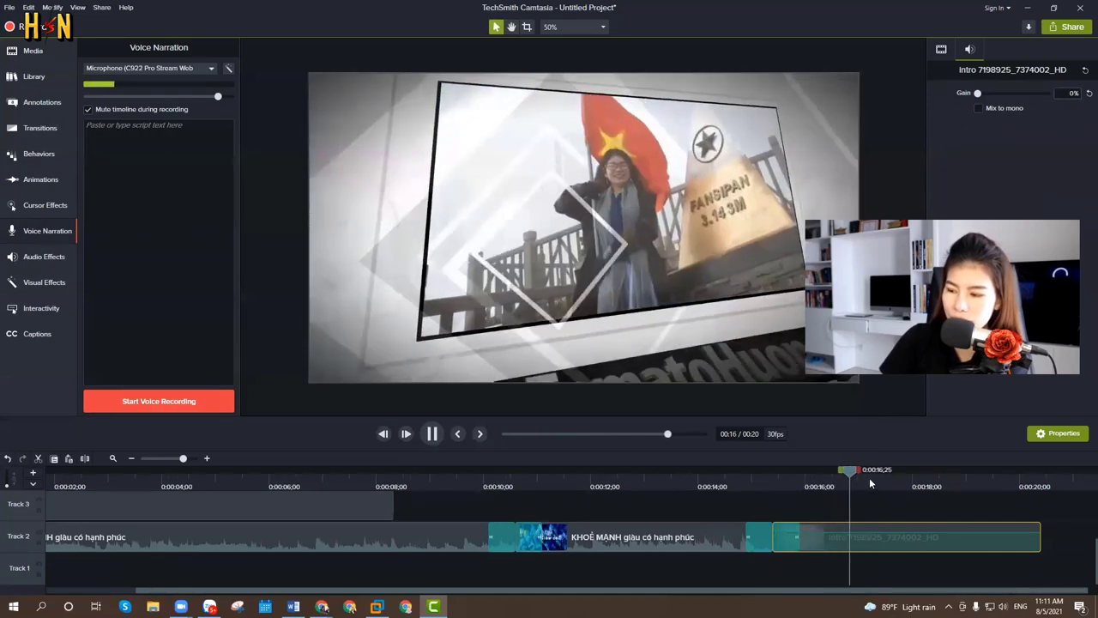
left_click(927, 485)
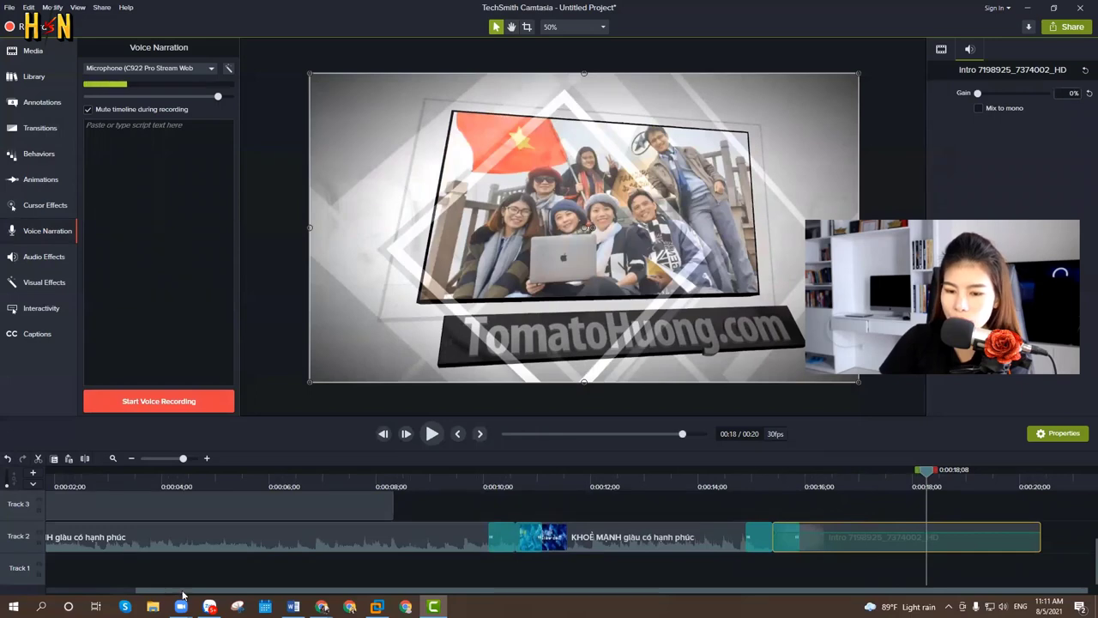
Record a voice narration starting at 0:00:15;20 and save it to the Desktop as the m4a file Narration 1
left_click(787, 475)
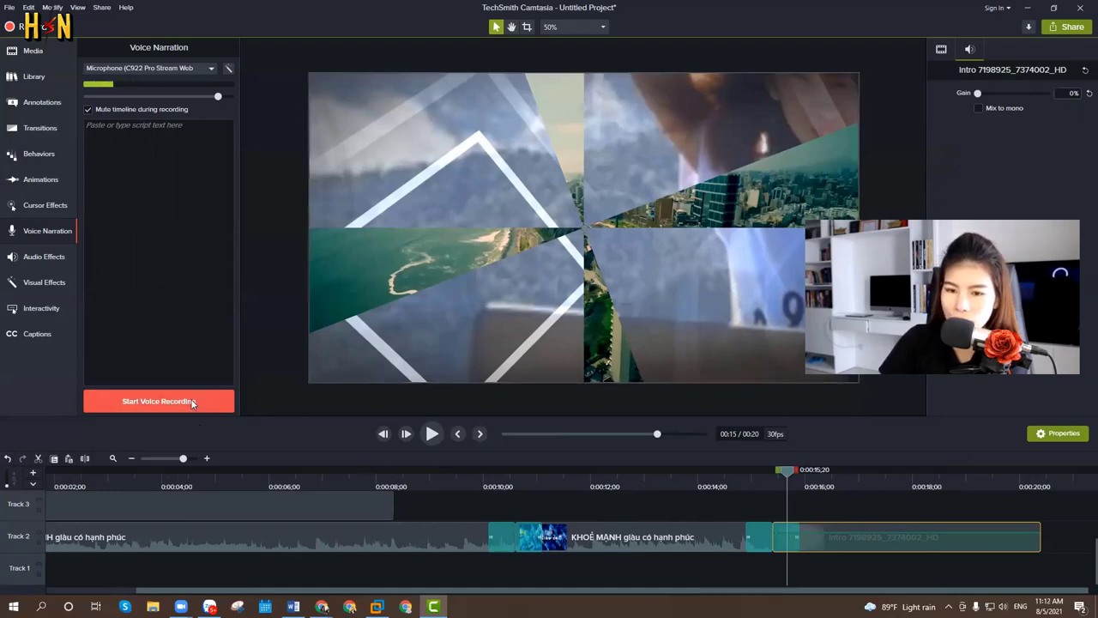
left_click(159, 401)
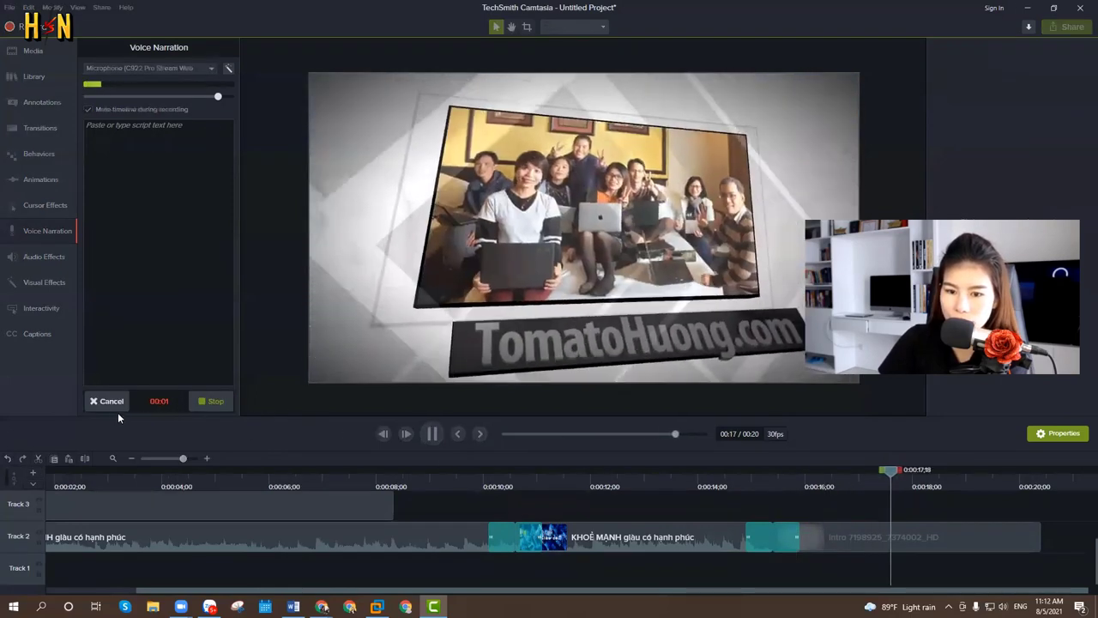
left_click(214, 400)
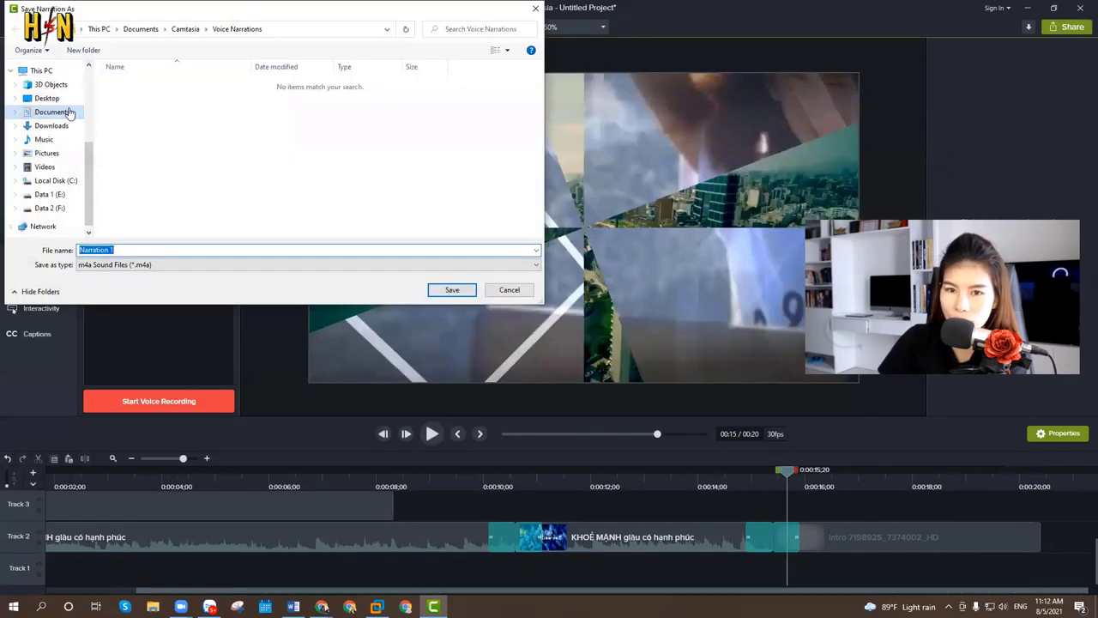
left_click(40, 111)
left_click(46, 99)
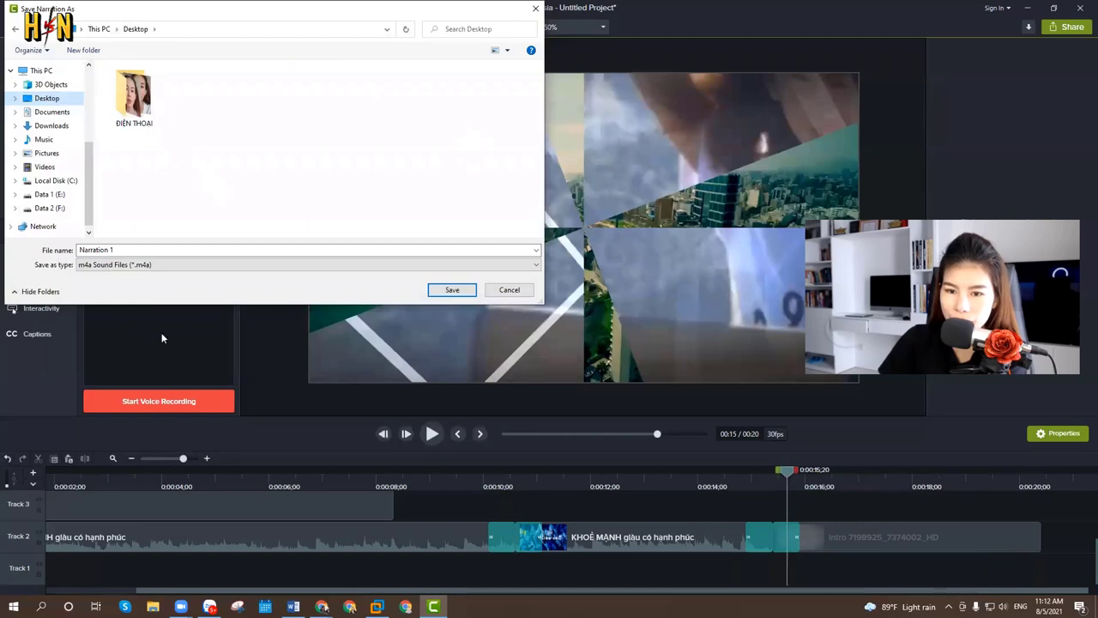
left_click(446, 290)
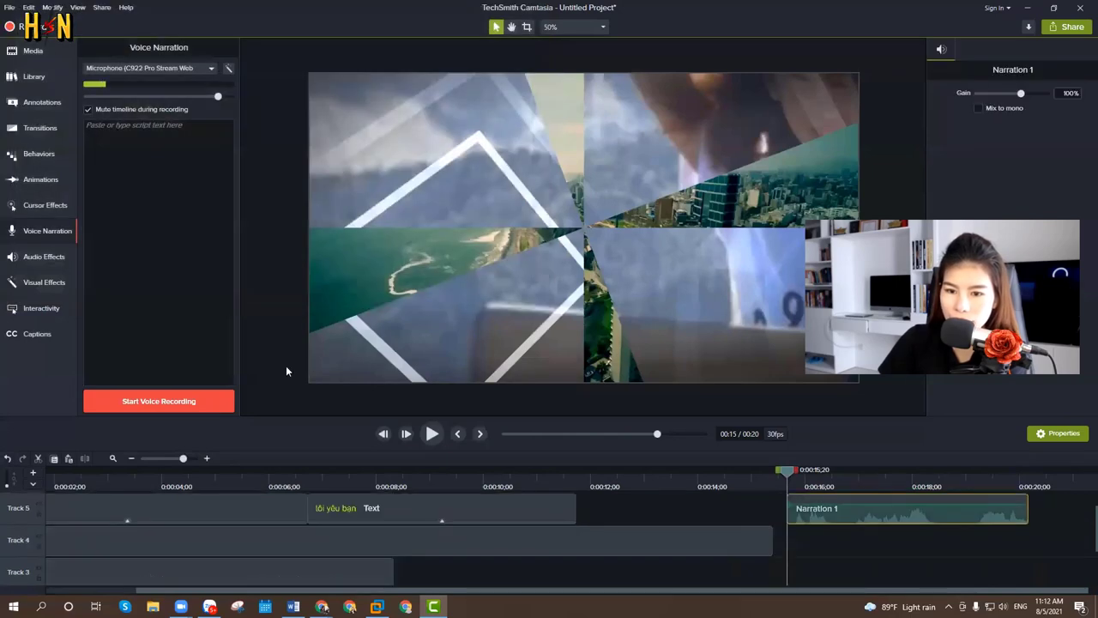
Move the Narration 1 clip to Track 3, starting at 0:00:15;20 above the intro clip, and play it back
left_click_drag(860, 511, 712, 509)
scroll(714, 520, "down", 2)
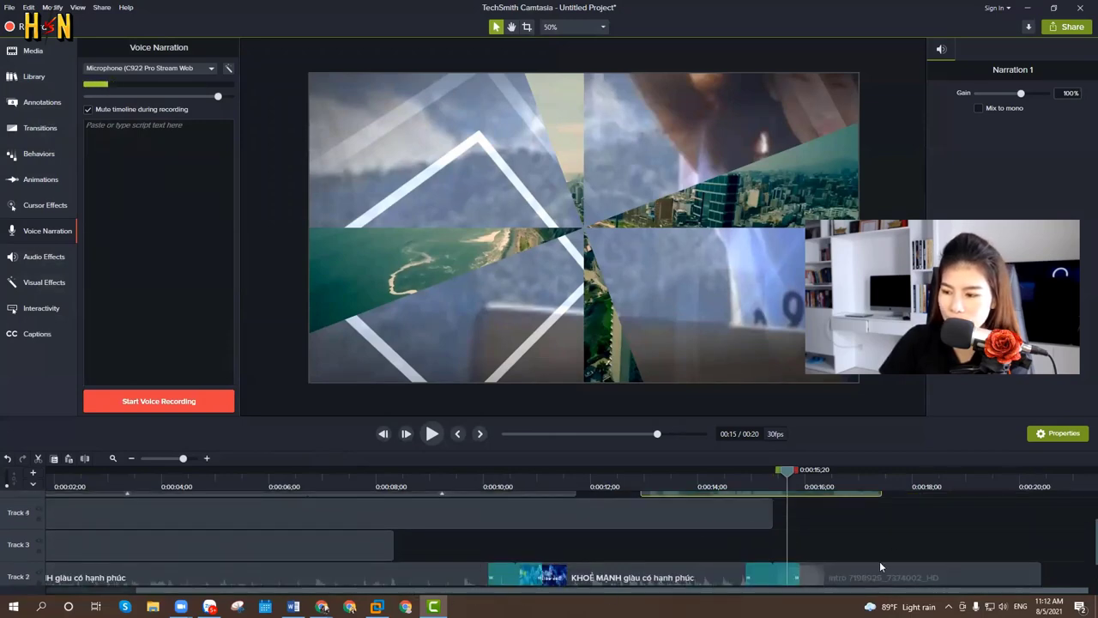
scroll(784, 491, "up", 2)
left_click_drag(721, 515, 836, 547)
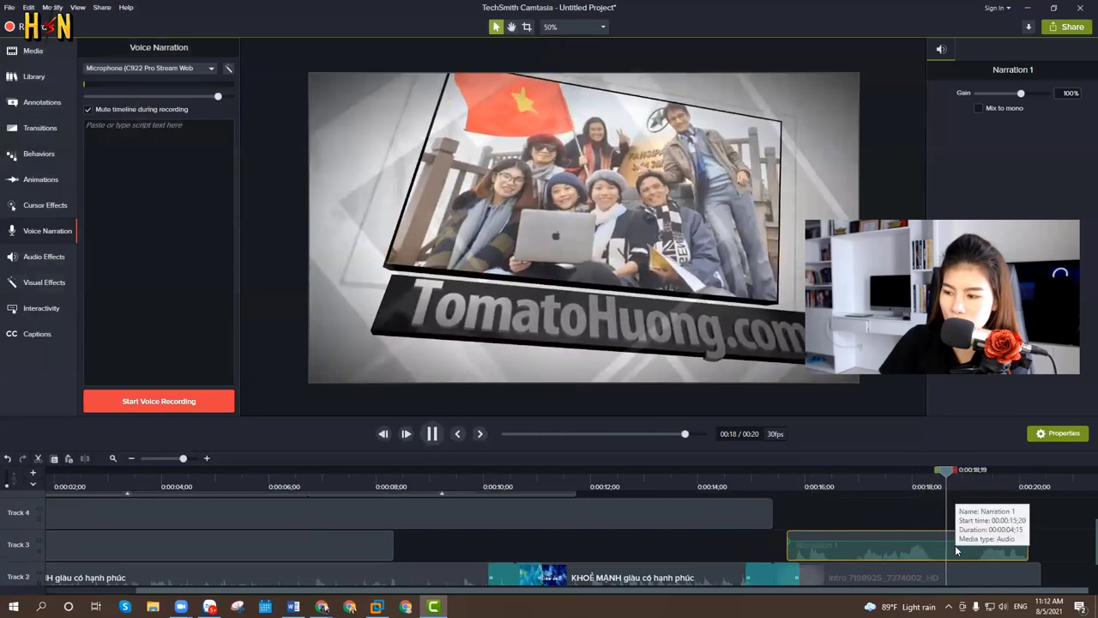
Stop playback, delete the Narration 1 clip from Track 3 and return the playhead to 0:00:15;24
key("space")
key("Delete")
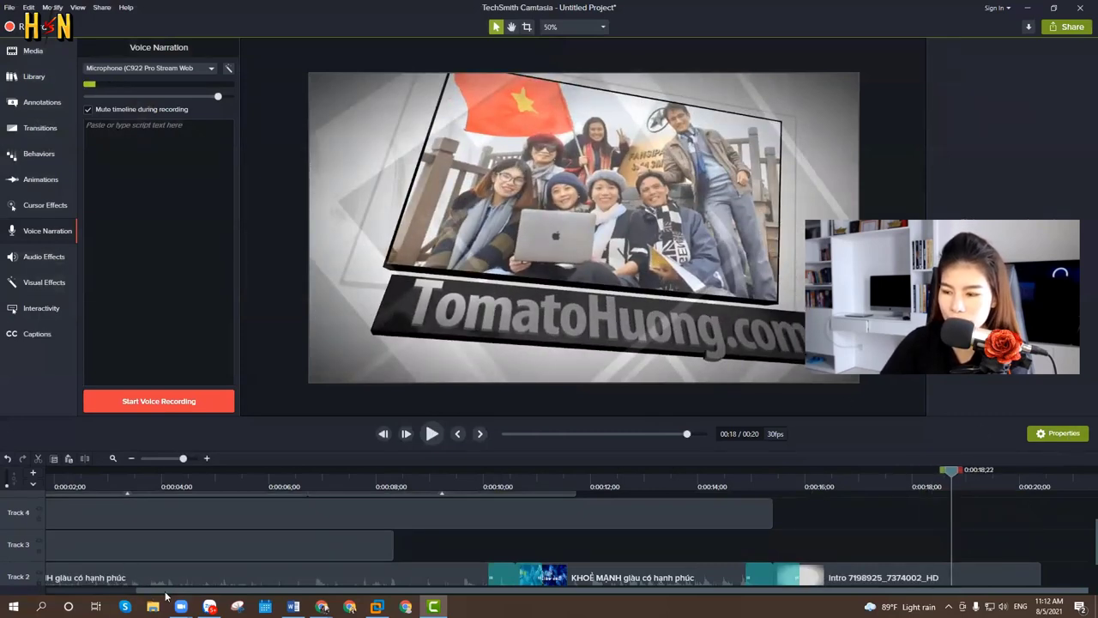
left_click(795, 487)
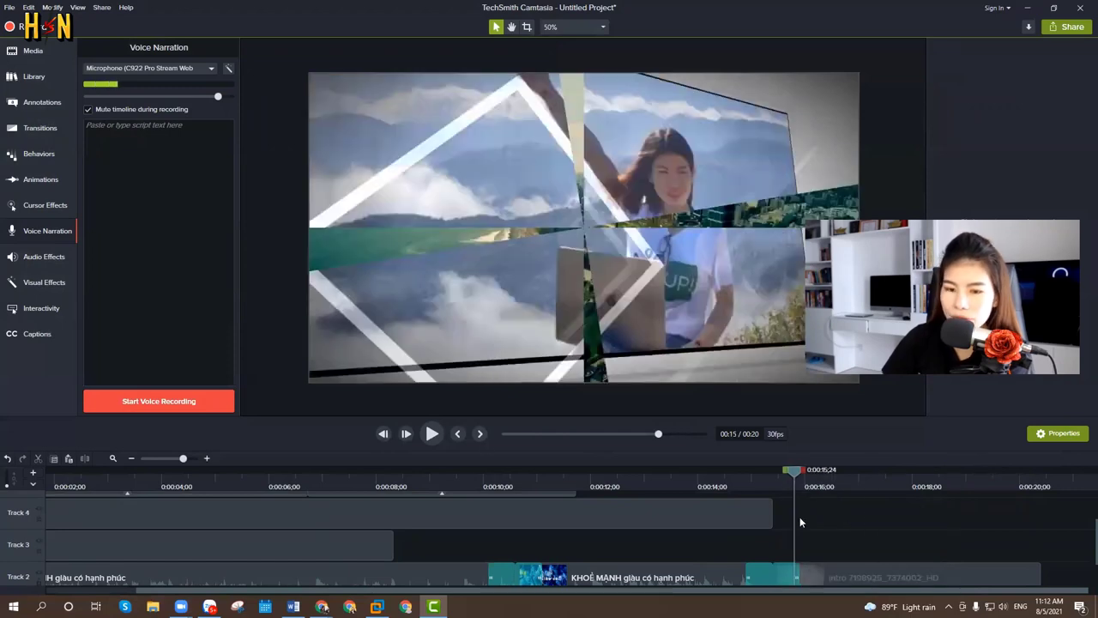
Import the bensound-creativeminds music file from the NHẠC HAY SỬ DỤNG folder on Data 2 (F:) into the media bin
left_click(50, 259)
scroll(663, 508, "up", 2)
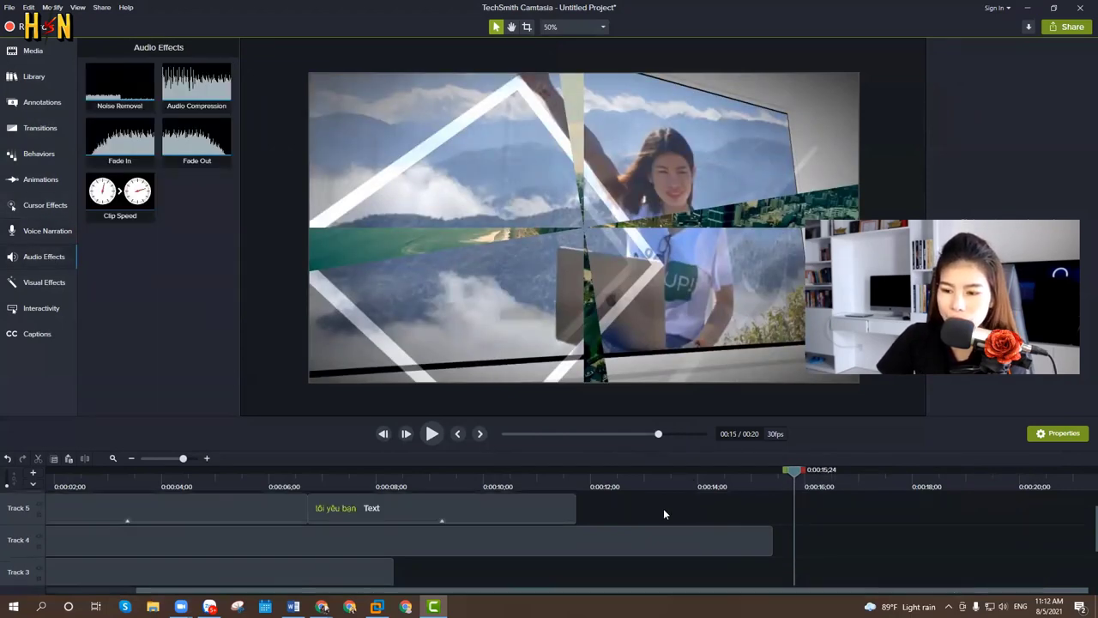
left_click(38, 50)
left_click(84, 410)
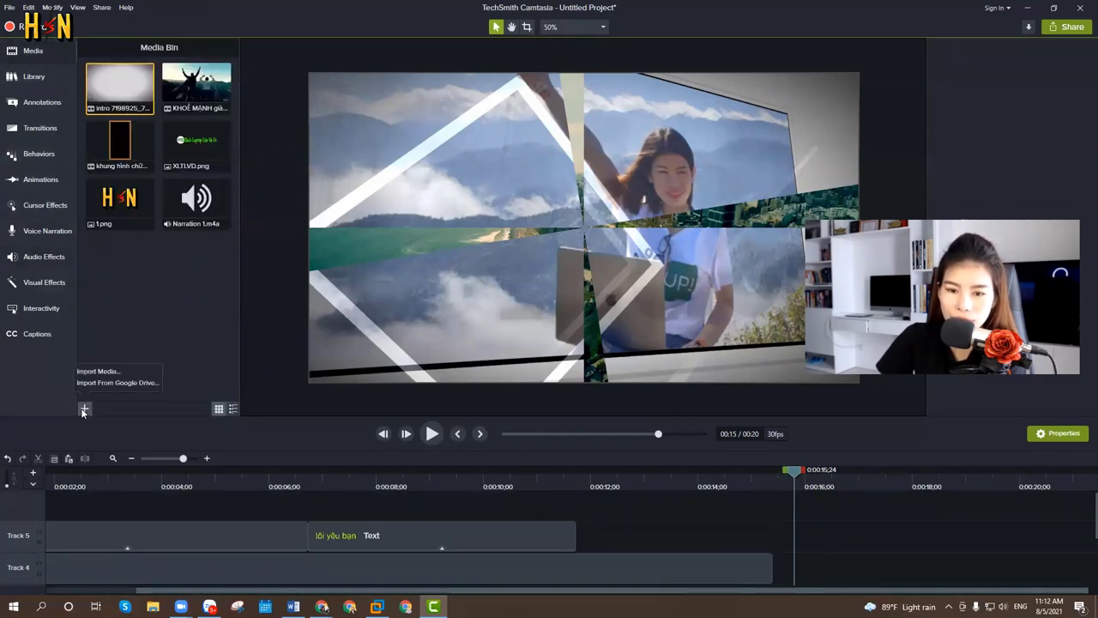
left_click(102, 366)
scroll(64, 242, "down", 1)
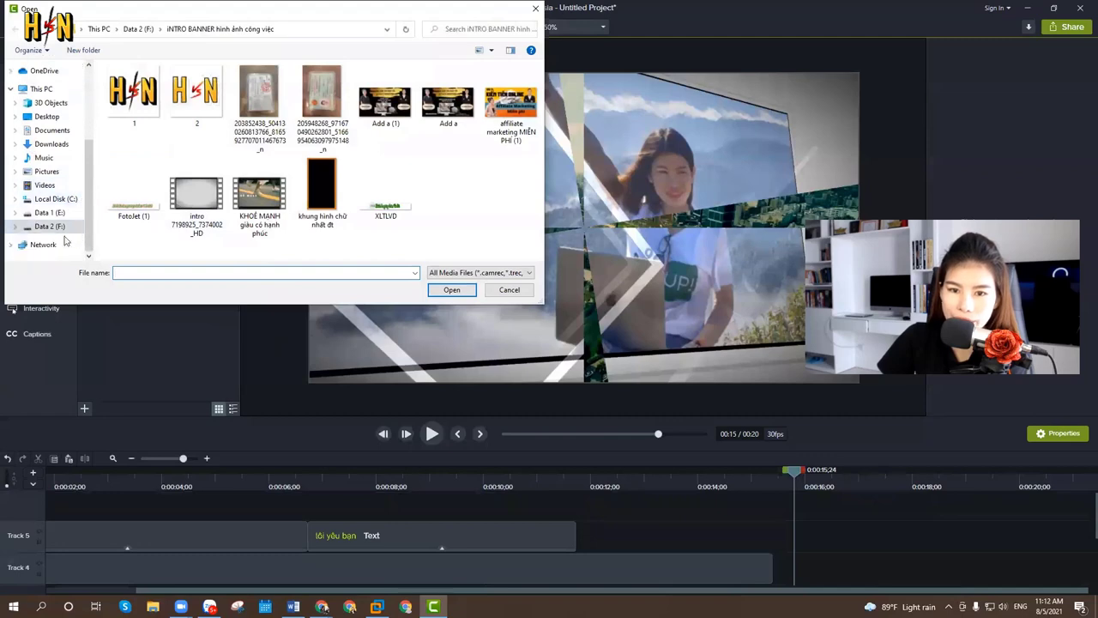
left_click(58, 228)
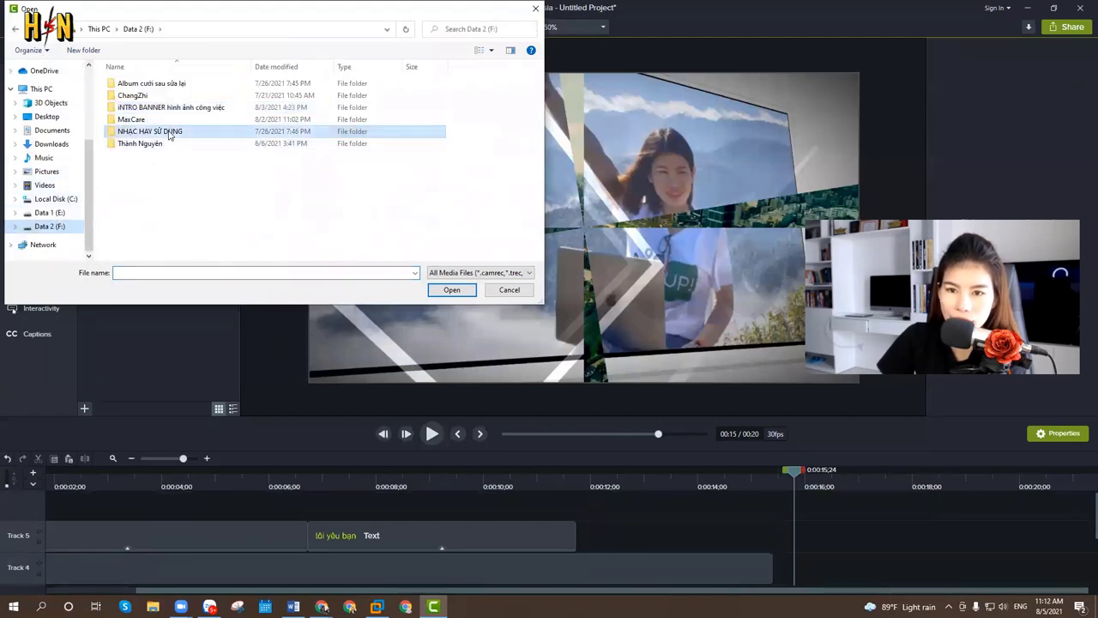
double_click(166, 116)
left_click(148, 83)
left_click(451, 289)
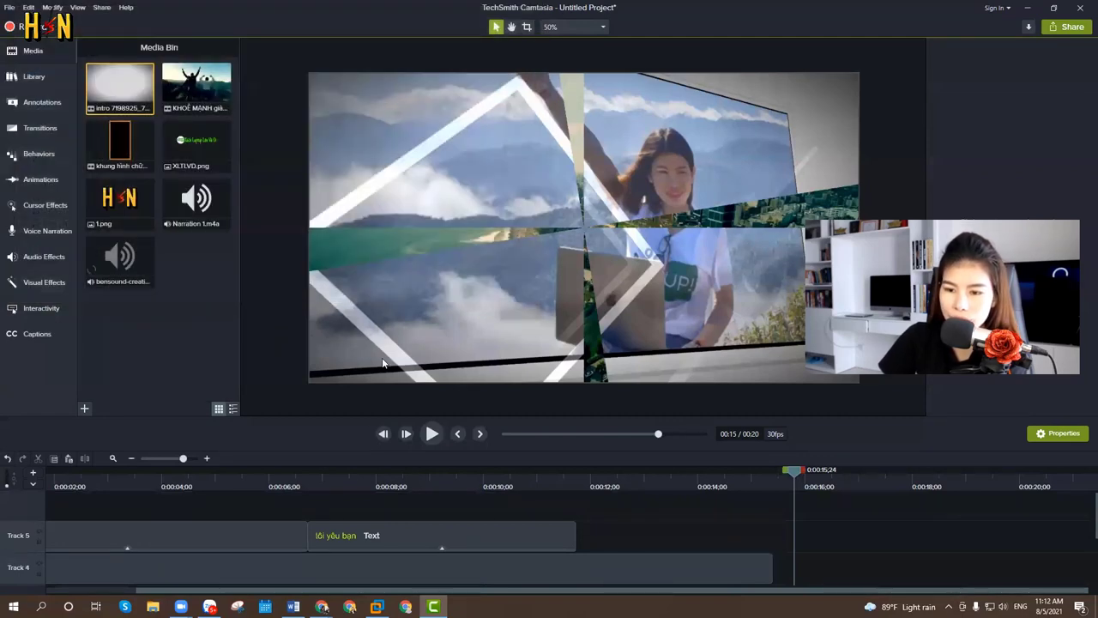
Place the bensound-creativeminds music on Track 6, aligned with the start of the "tôi yêu bạn" text clip, and lower its volume line to the minimum
scroll(288, 519, "up", 1)
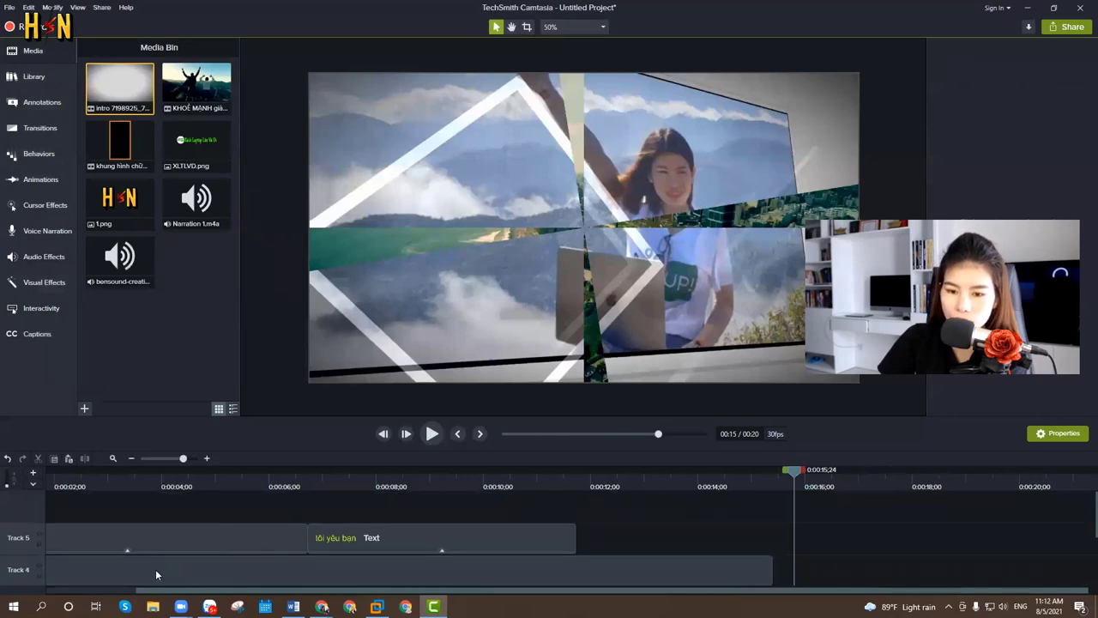
scroll(167, 583, "left", 2)
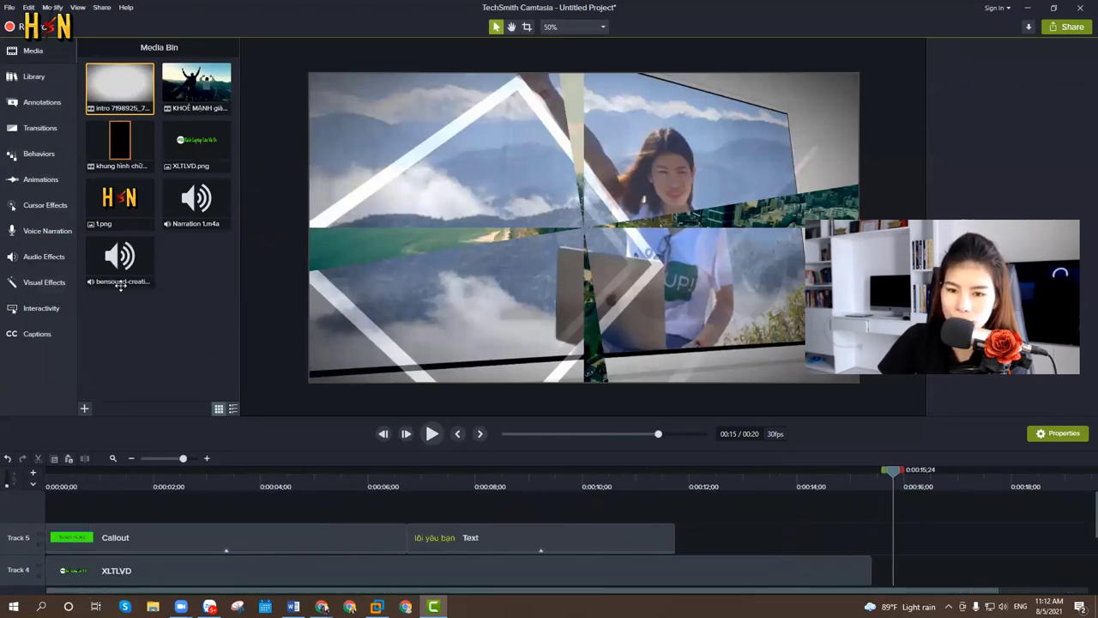
left_click_drag(121, 287, 408, 520)
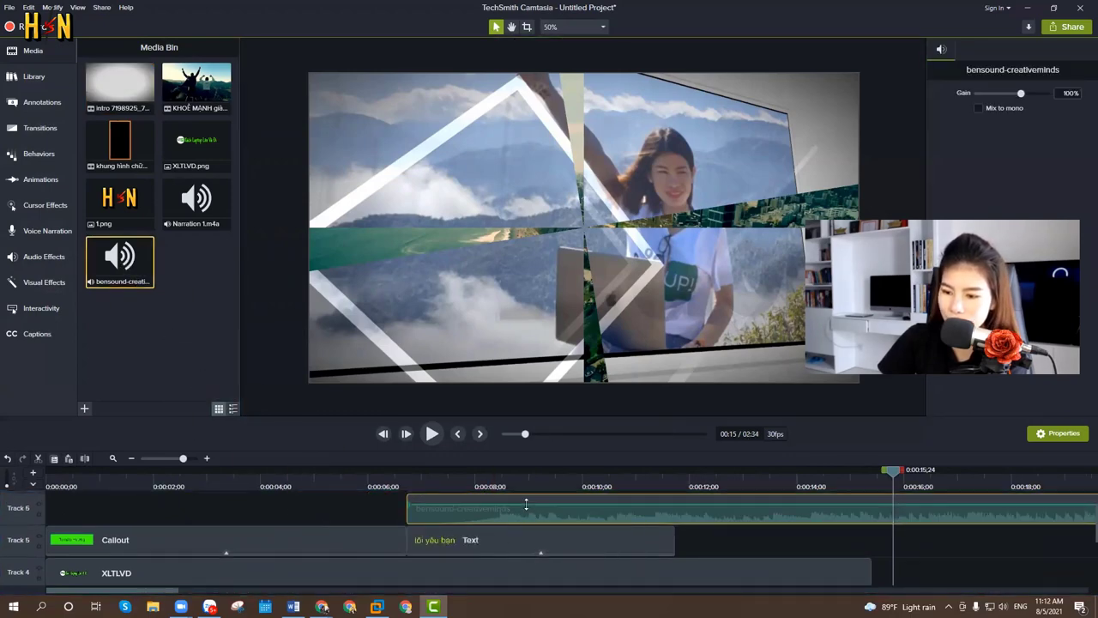
left_click_drag(526, 504, 534, 522)
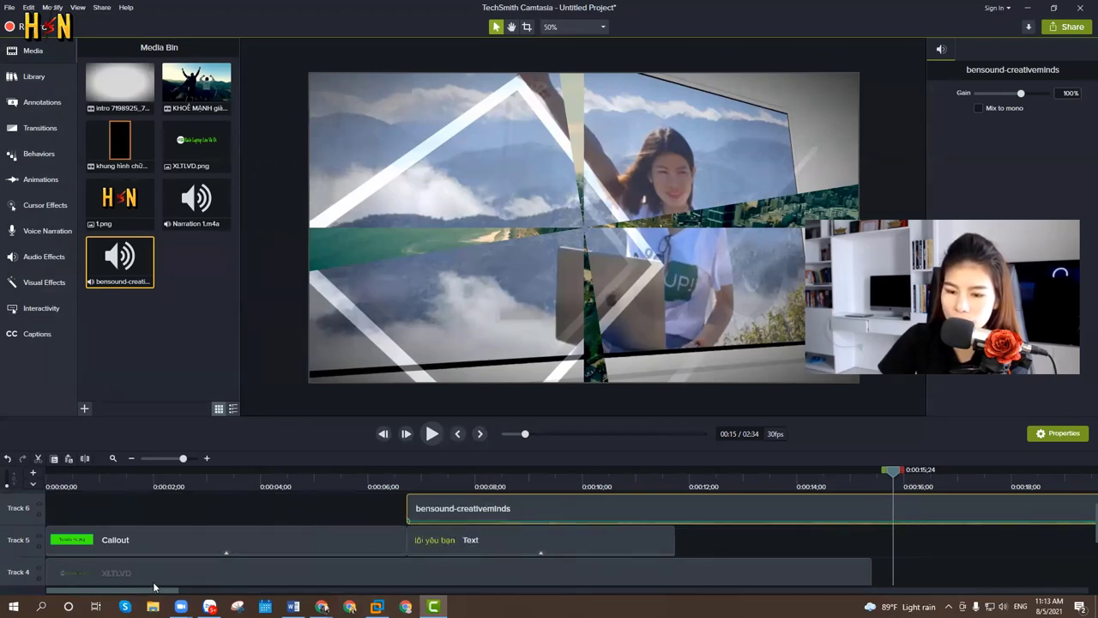
Split the music clip on Track 6 at 0:00:15;14 and delete the part after the cut
left_click_drag(159, 594, 188, 594)
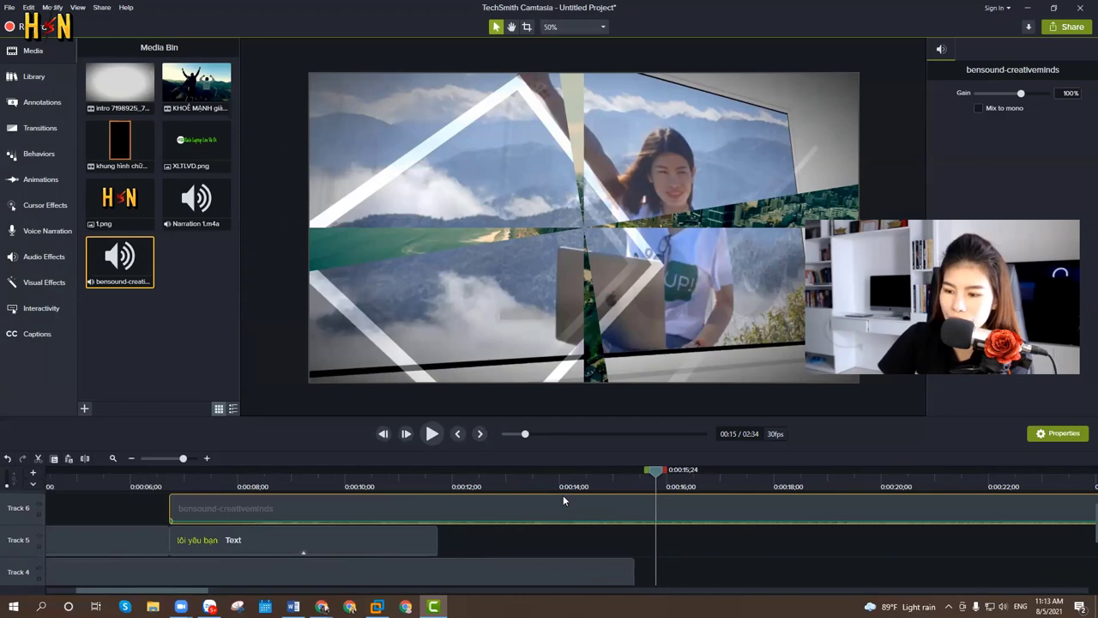
left_click(638, 473)
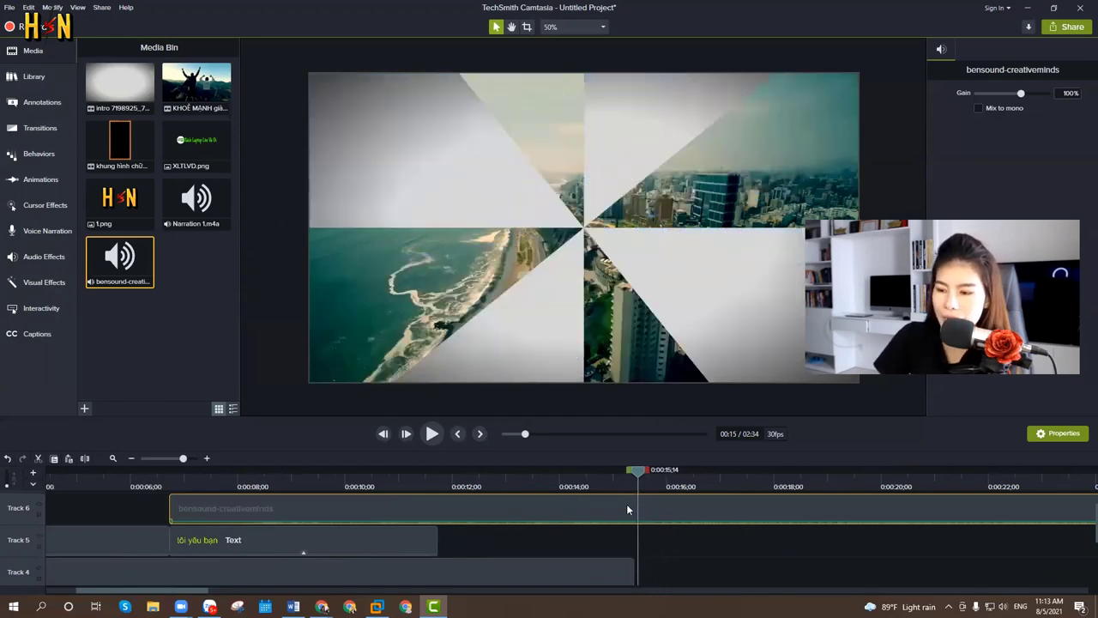
key("s")
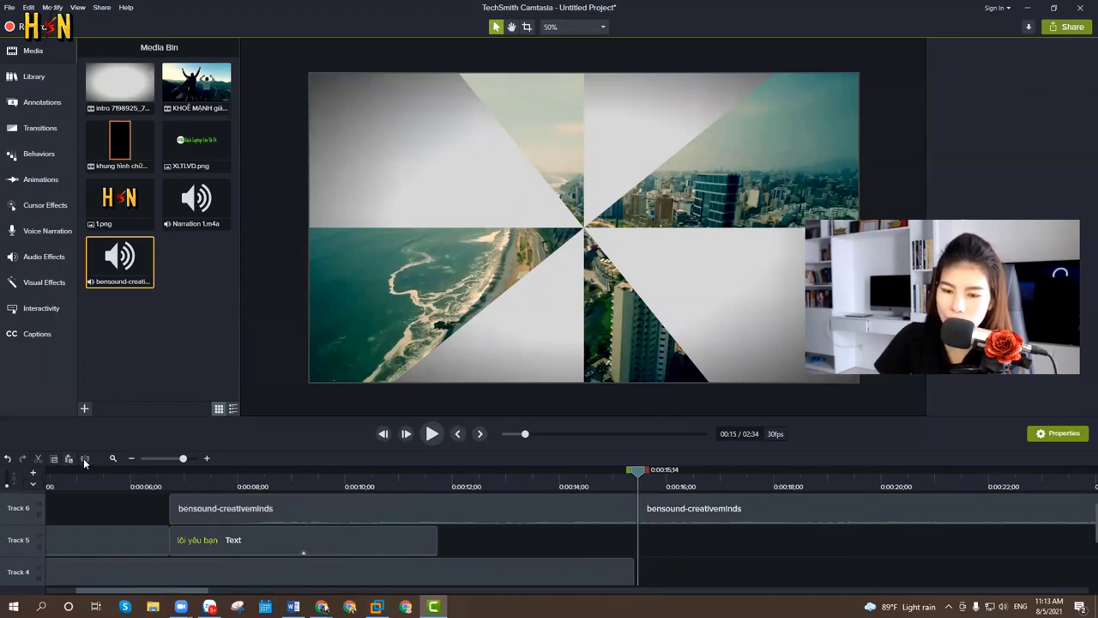
left_click(660, 506)
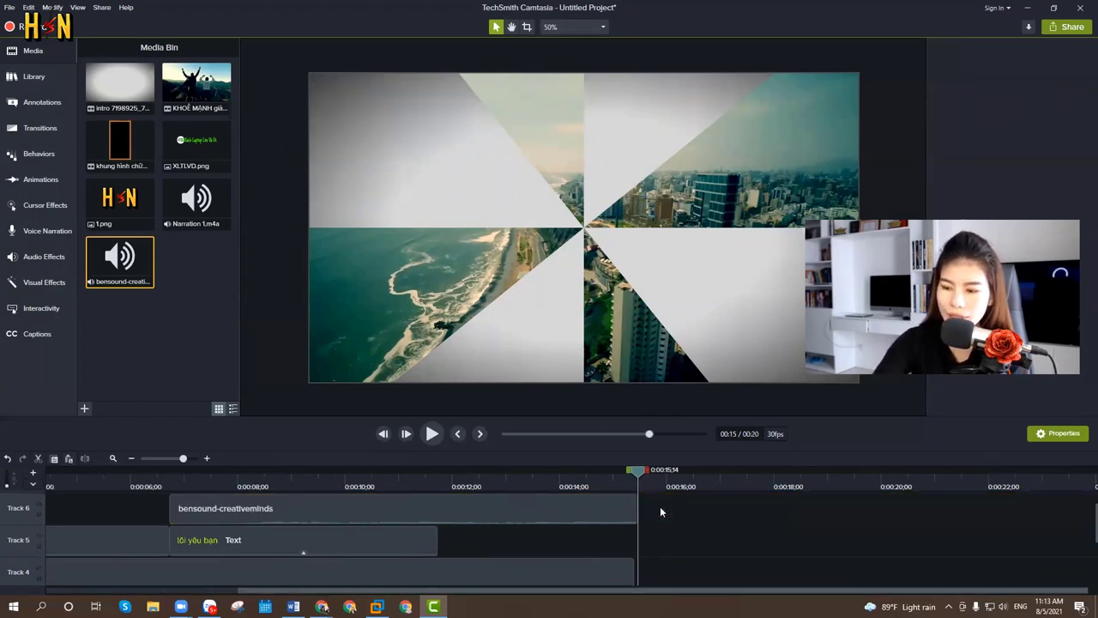
key("Delete")
Apply the Fade Out and Fade In audio effects to the bensound-creativeminds clip on Track 6
left_click(618, 483)
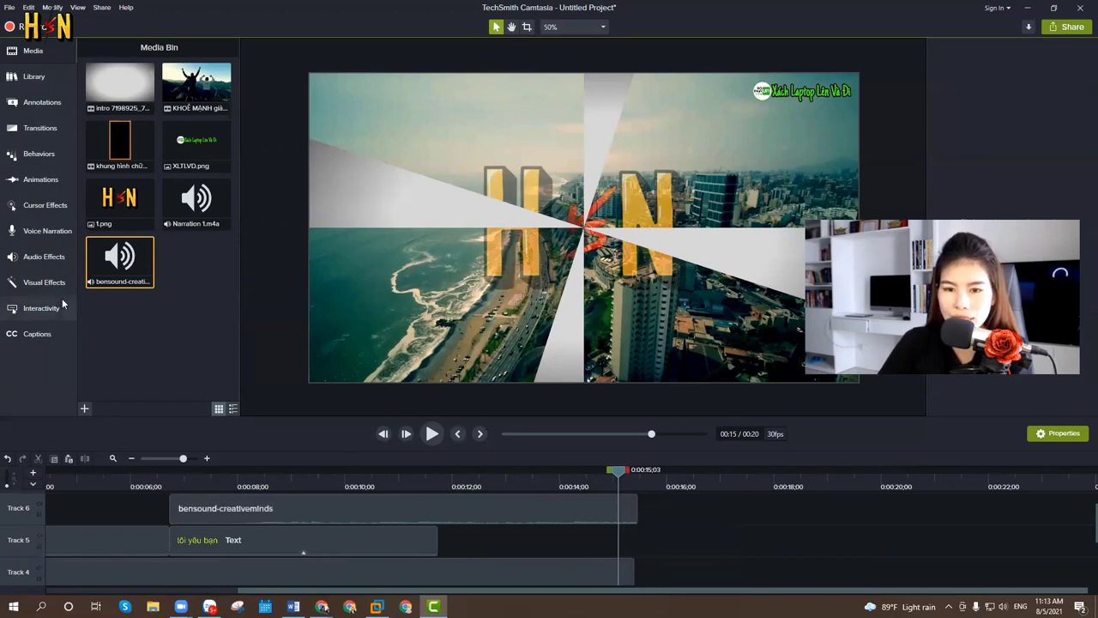
left_click(51, 260)
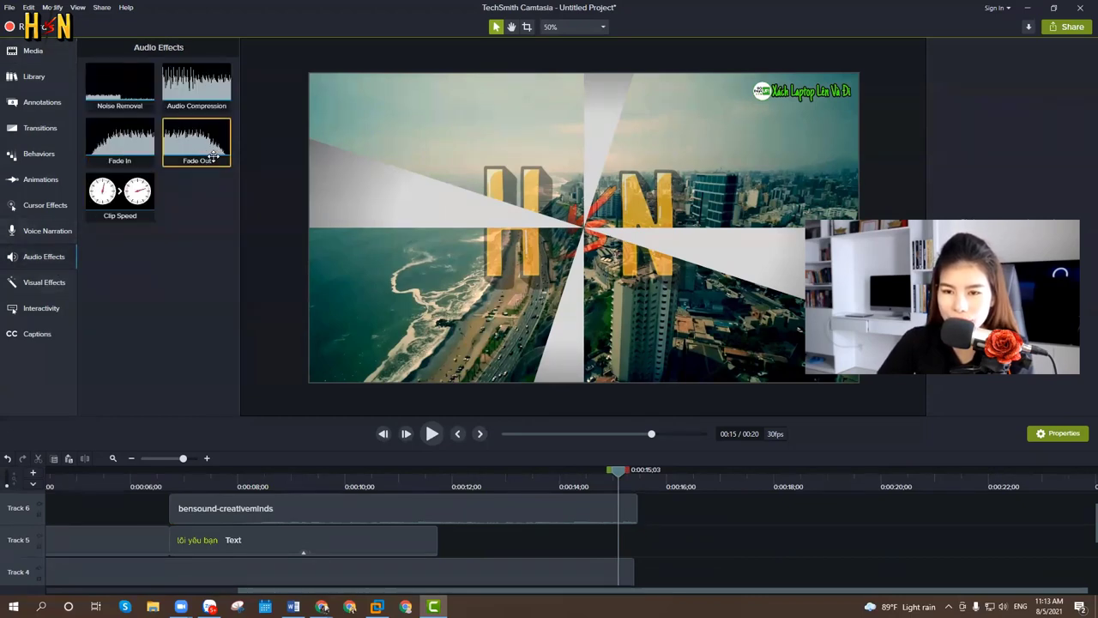
left_click_drag(209, 157, 601, 511)
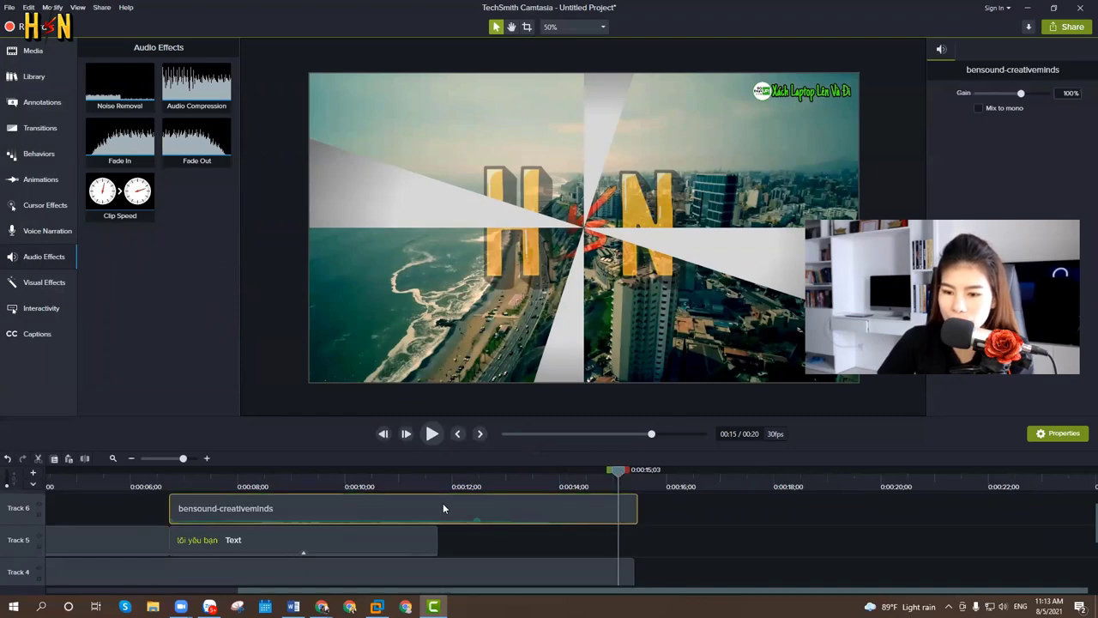
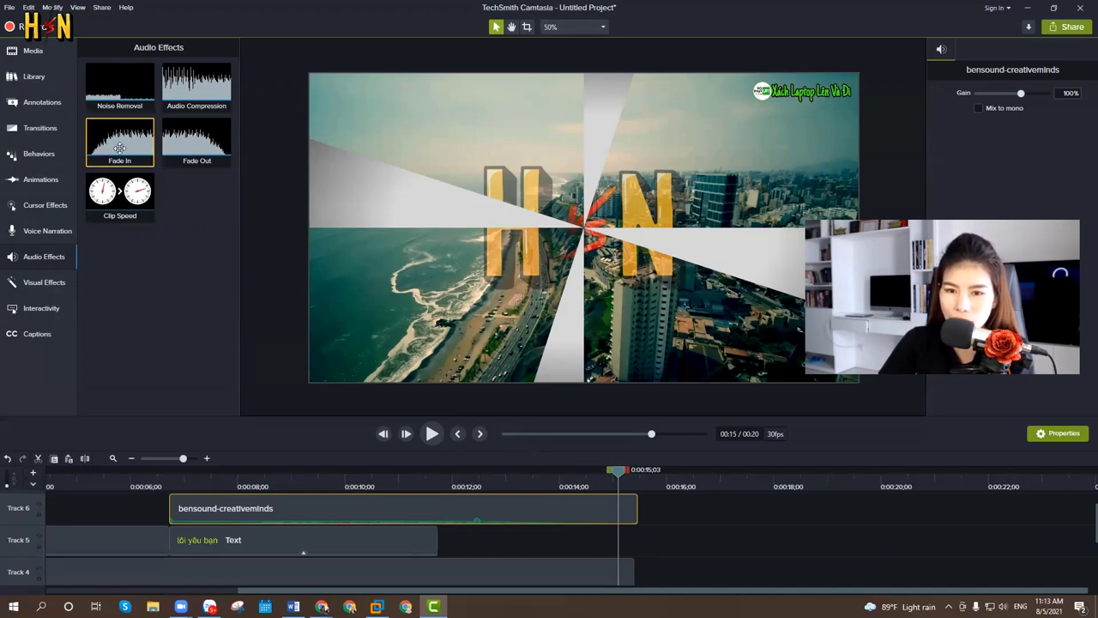
left_click_drag(119, 147, 194, 506)
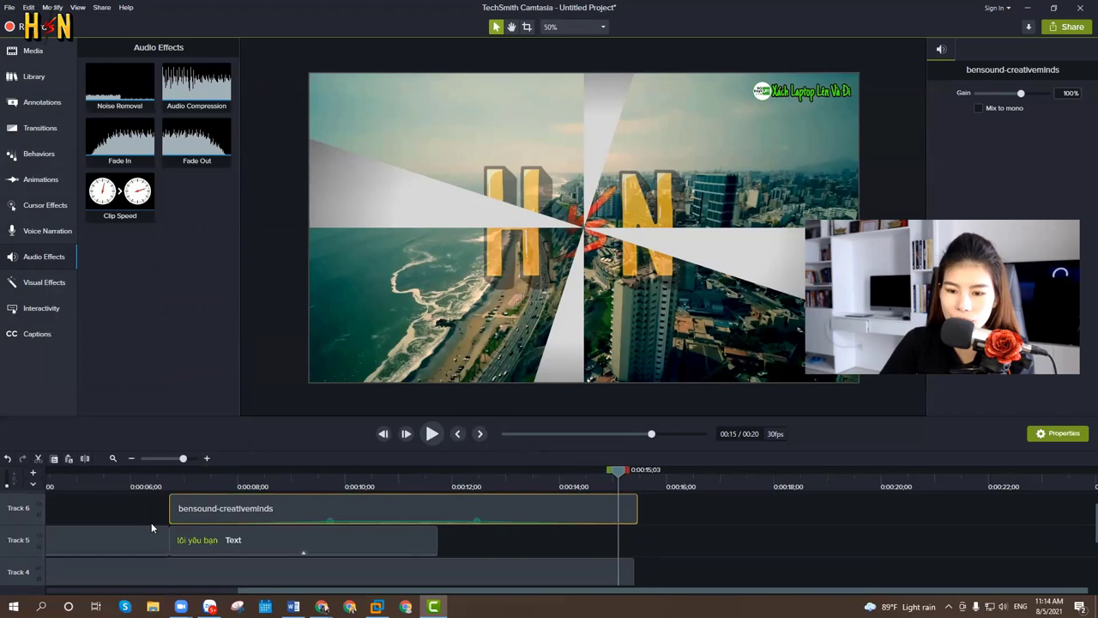
Play the timeline from the start of the music clip to check its fades, ending with the playhead at 0:00:12;11
left_click(172, 473)
key("space")
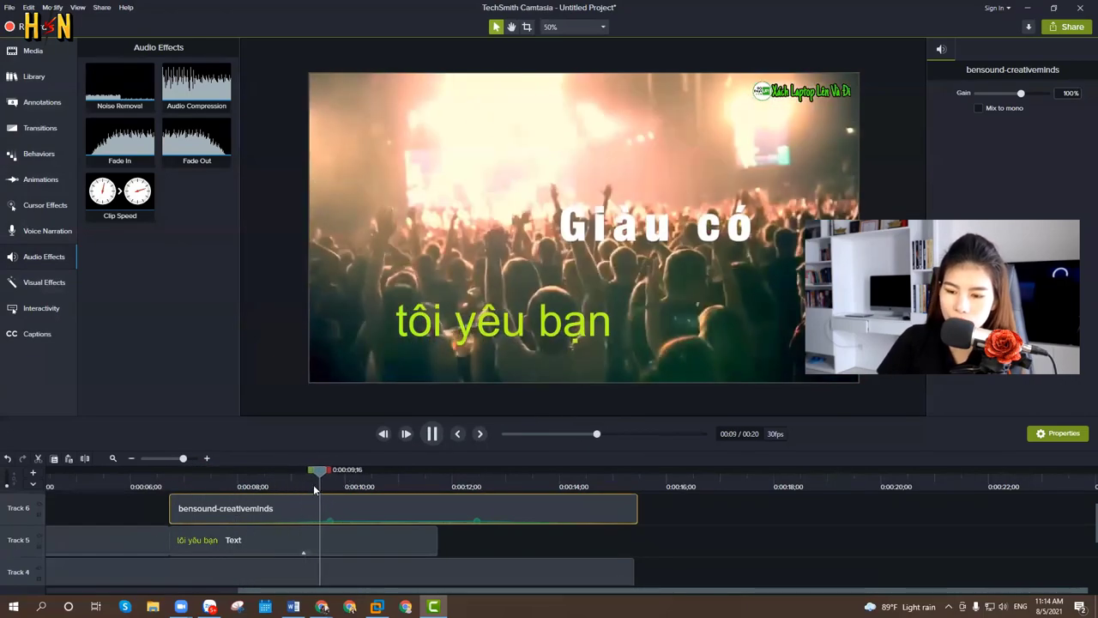
key("space")
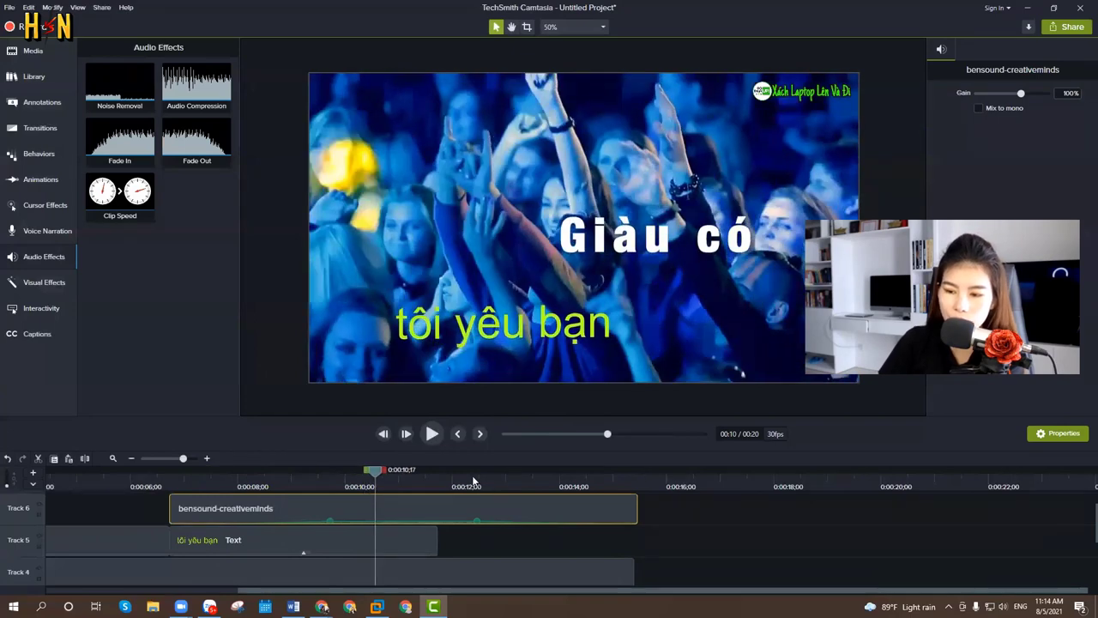
left_click(471, 481)
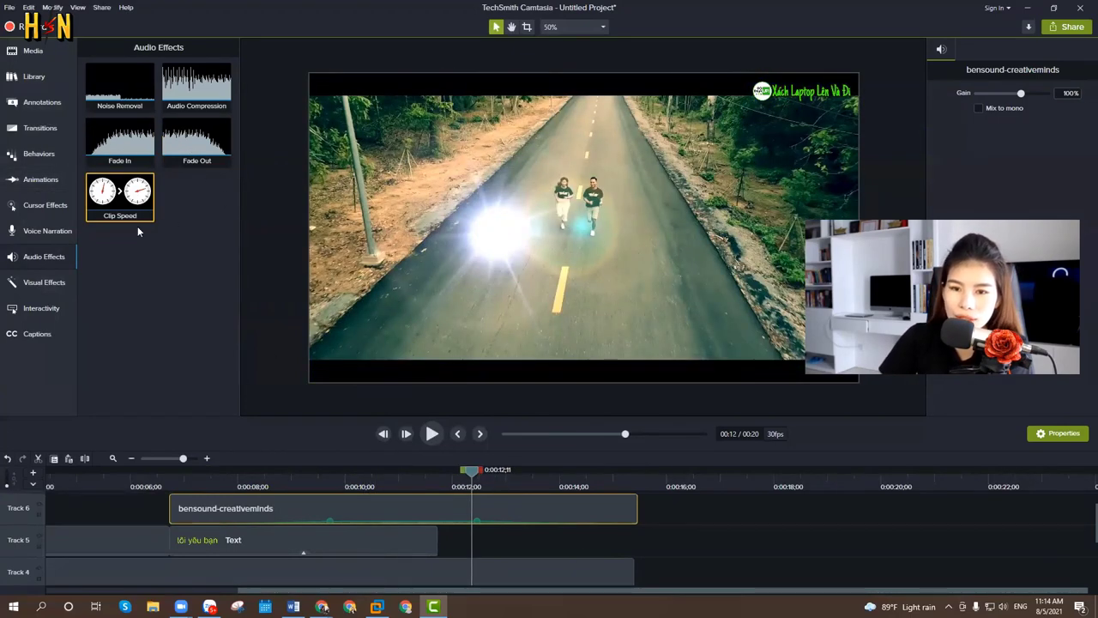
Place the intro 7198925_7374002_HD video on Track 4 in the empty stretch just after 0:00:15;15
left_click(43, 259)
left_click(43, 259)
left_click(40, 280)
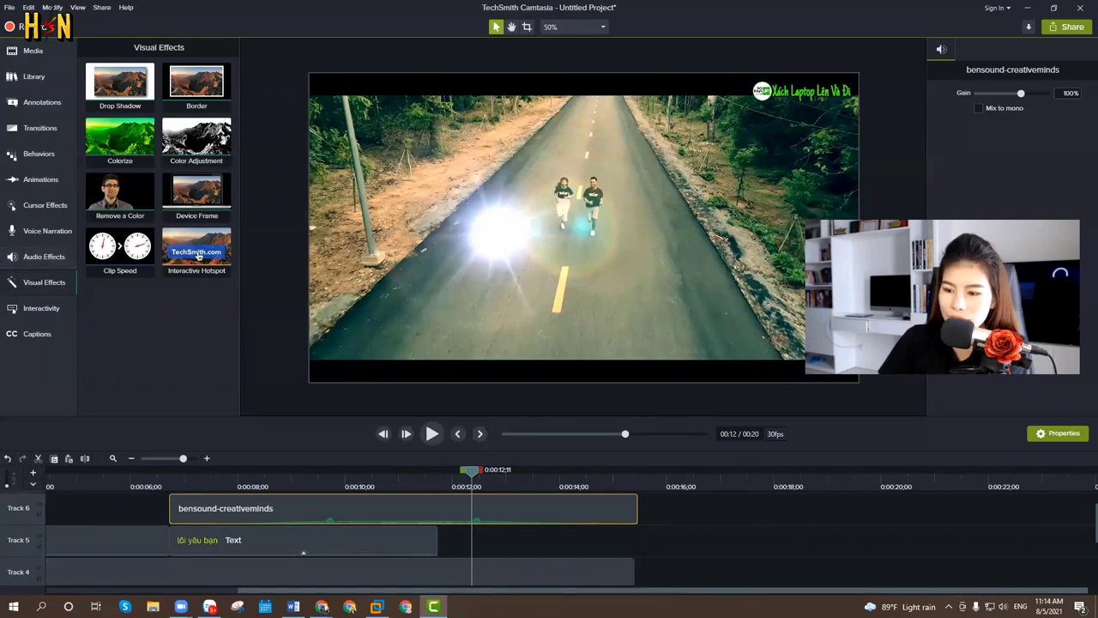
left_click(639, 478)
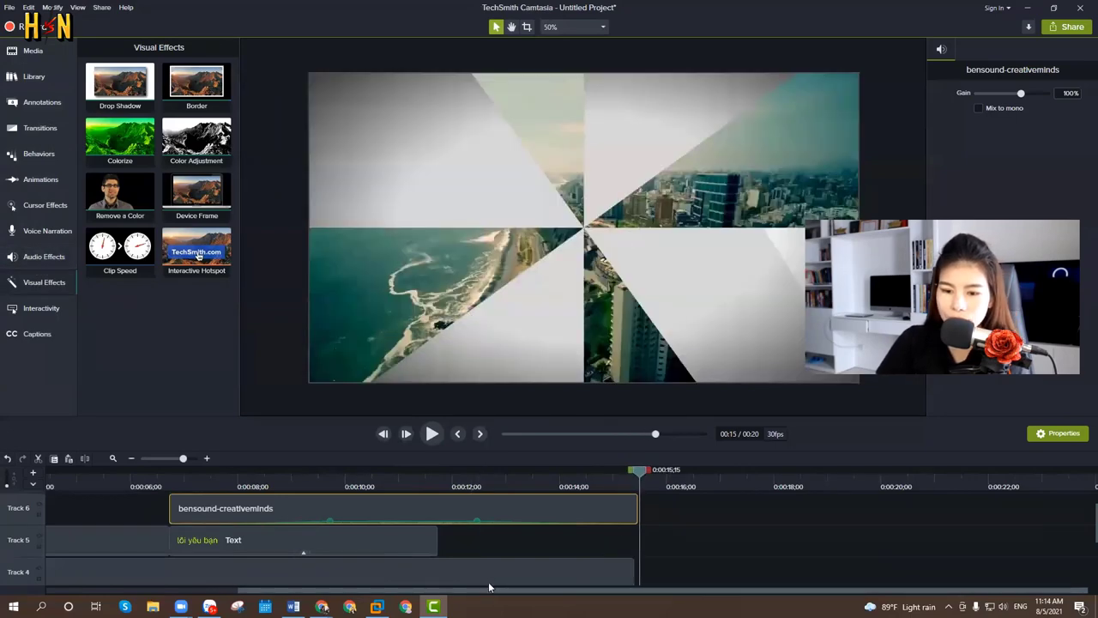
scroll(490, 587, "down", 1)
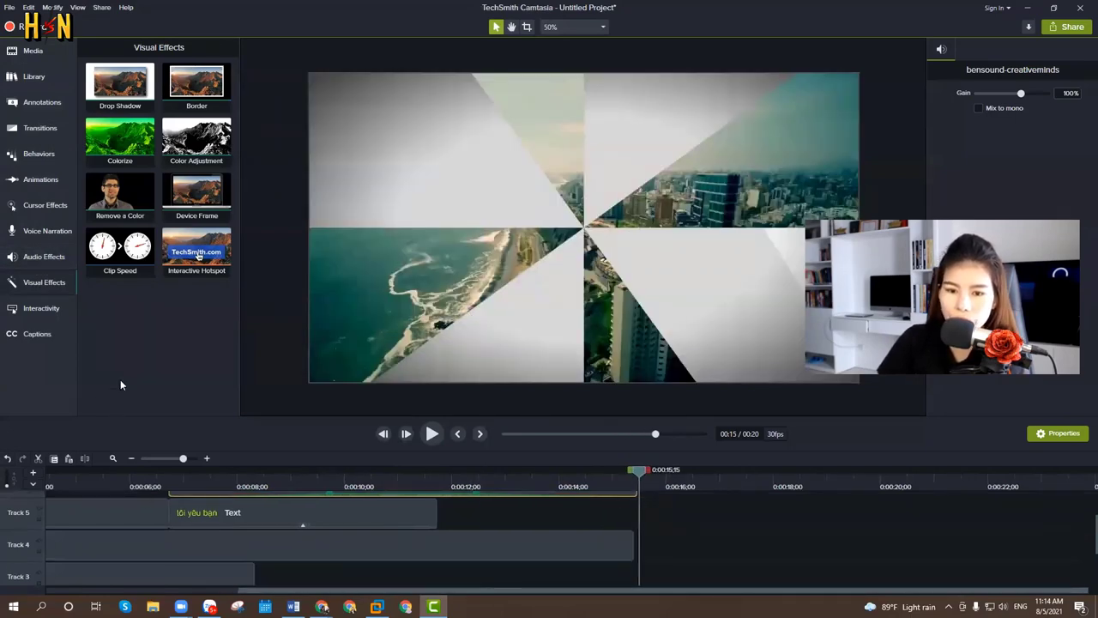
left_click(33, 51)
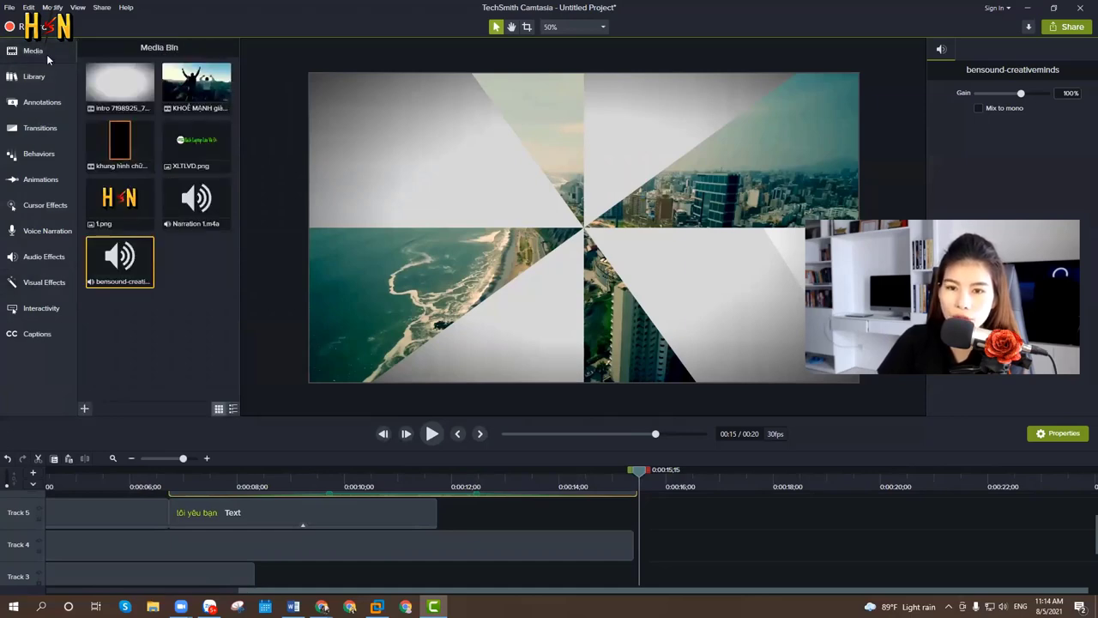
left_click_drag(120, 86, 654, 546)
Play the overlapping intro clips up to 0:00:17;24 and delete the intro clip at the end of Track 2
key("space")
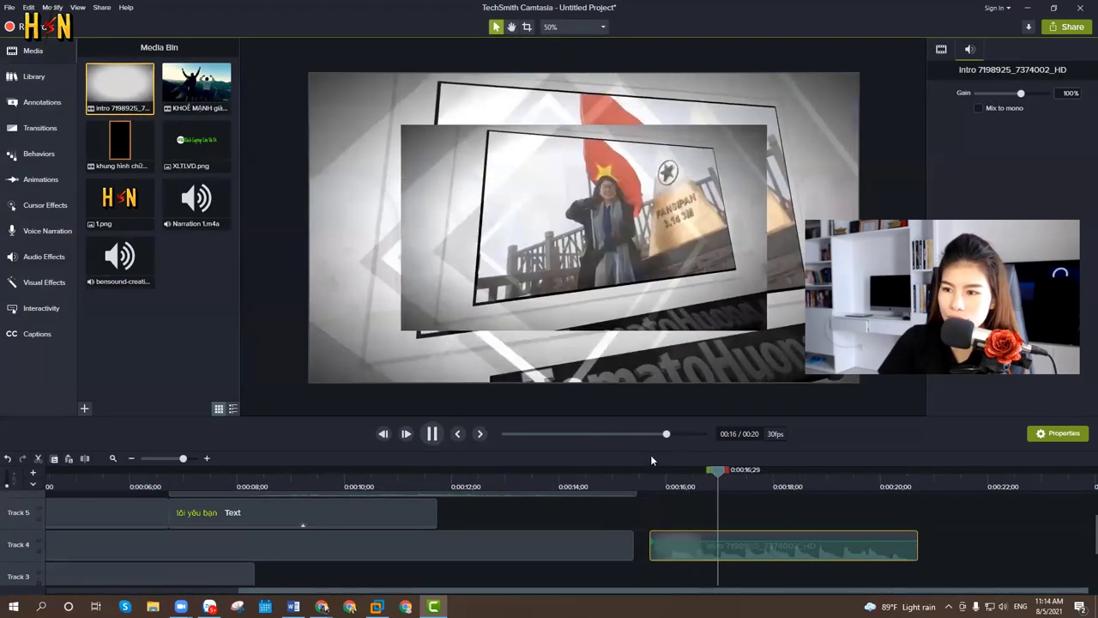
scroll(705, 523, "down", 2)
key("space")
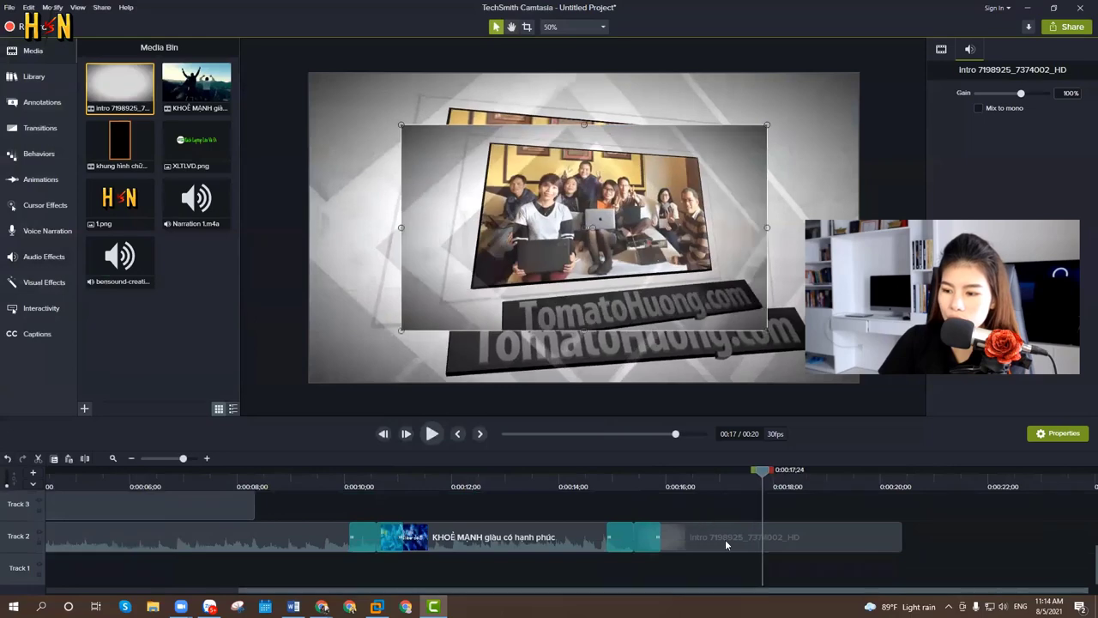
left_click(726, 543)
key("Delete")
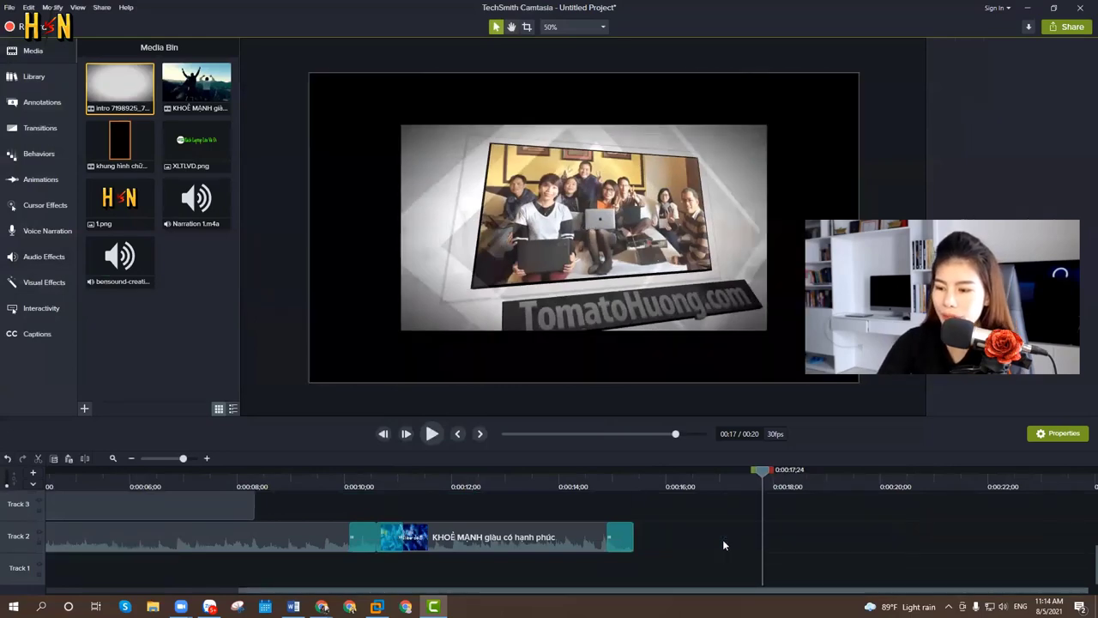
Enlarge the Track 4 intro clip to 150% scale so it fills the whole canvas
key("ctrl+z")
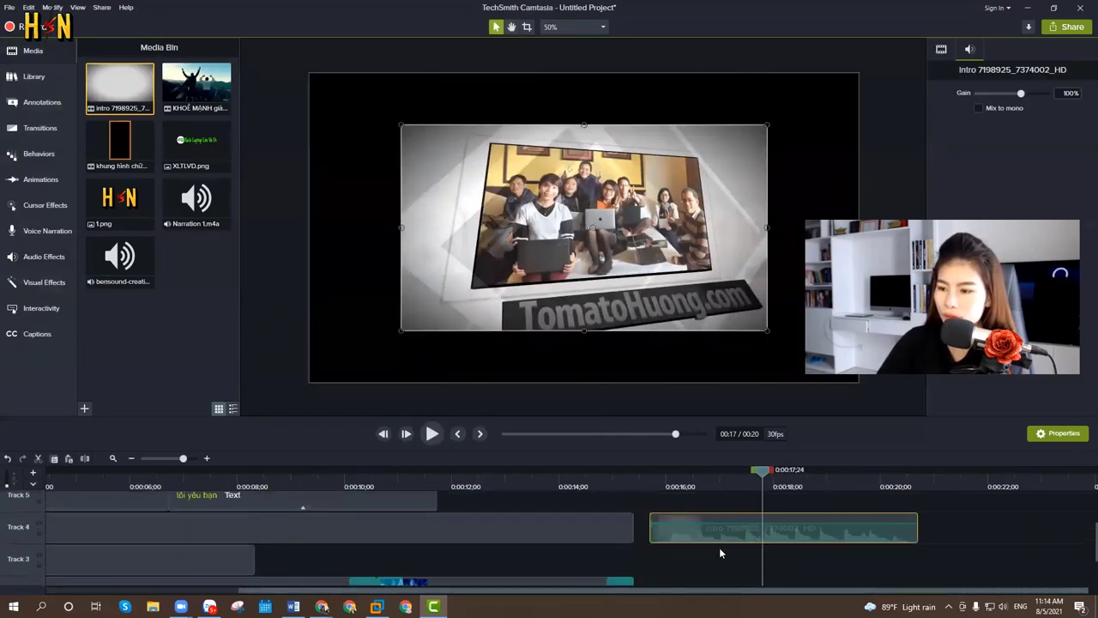
left_click_drag(399, 332, 310, 381)
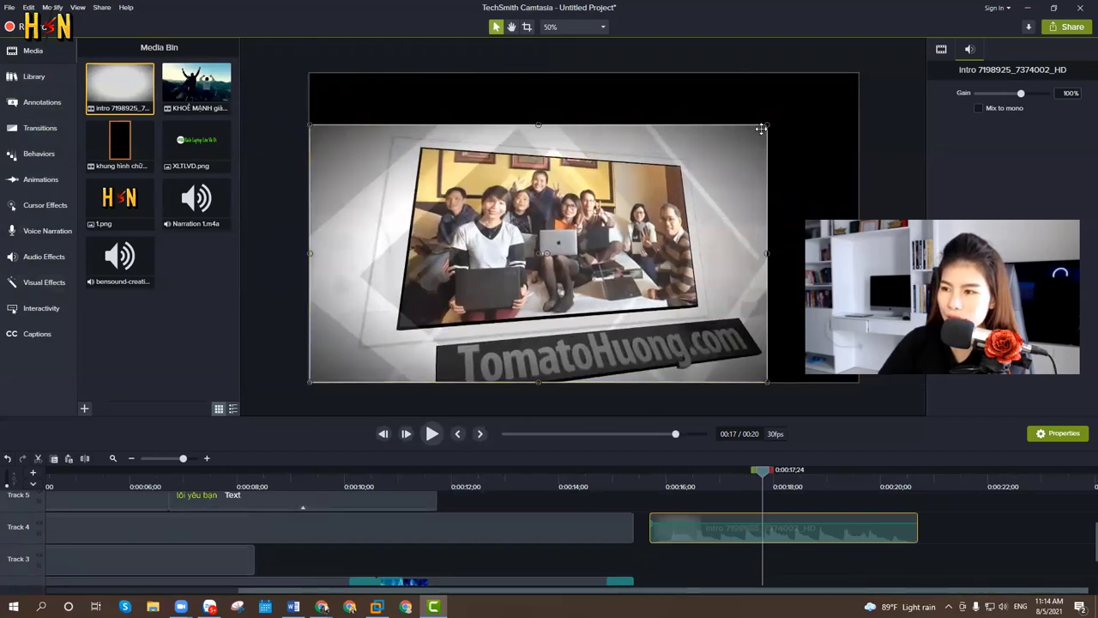
left_click_drag(767, 124, 858, 73)
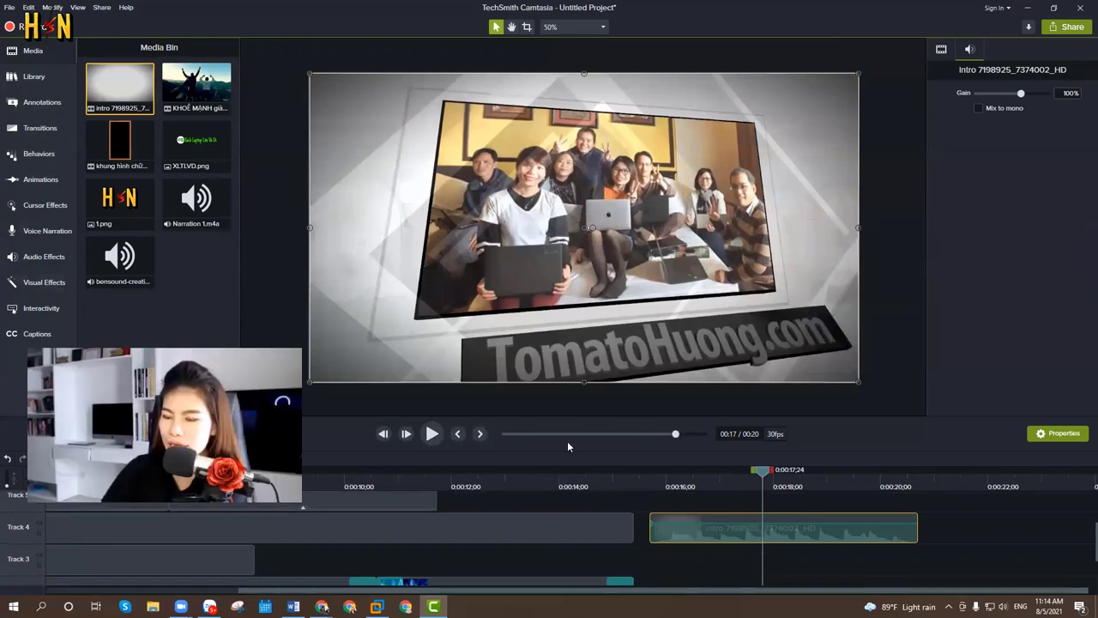
Play the enlarged intro clip to its end, then replay it from its start and stop at 0:00:18;06
key("space")
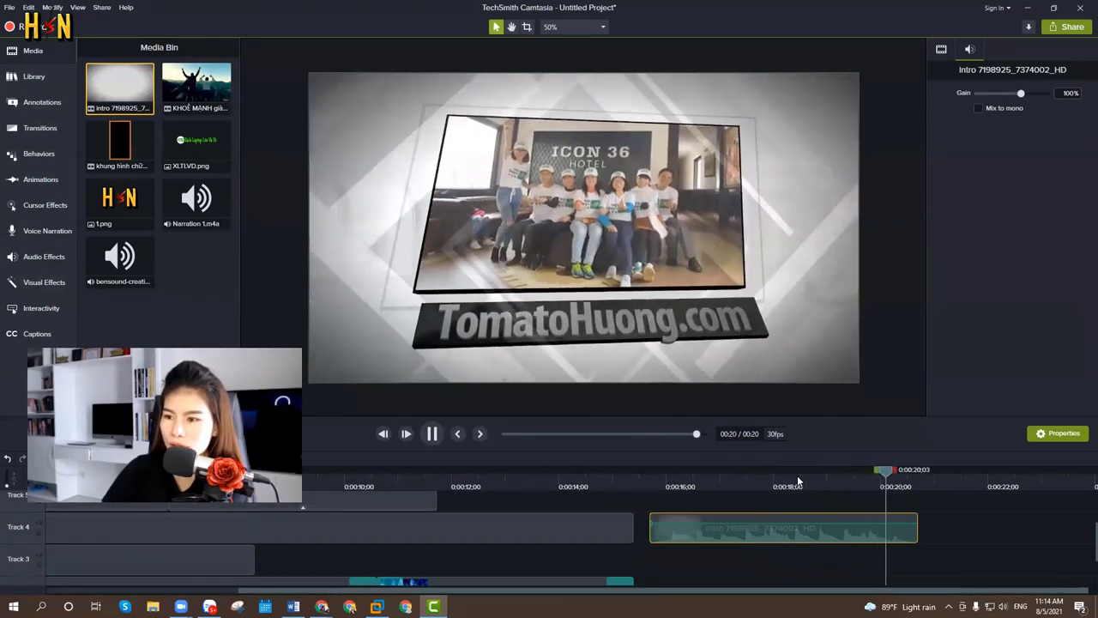
left_click(652, 483)
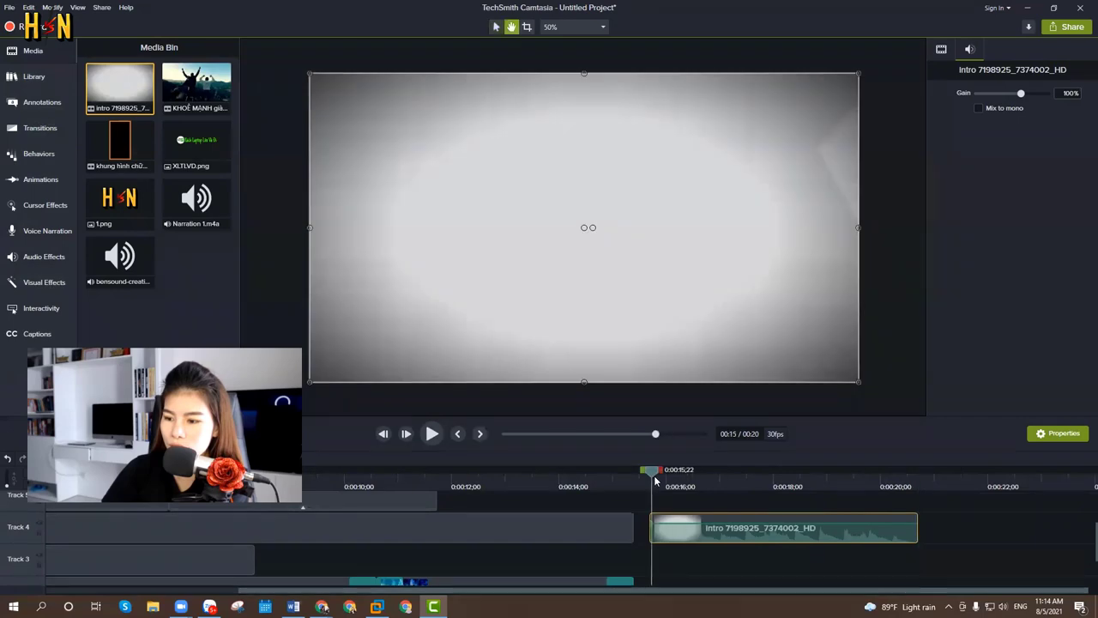
key("space")
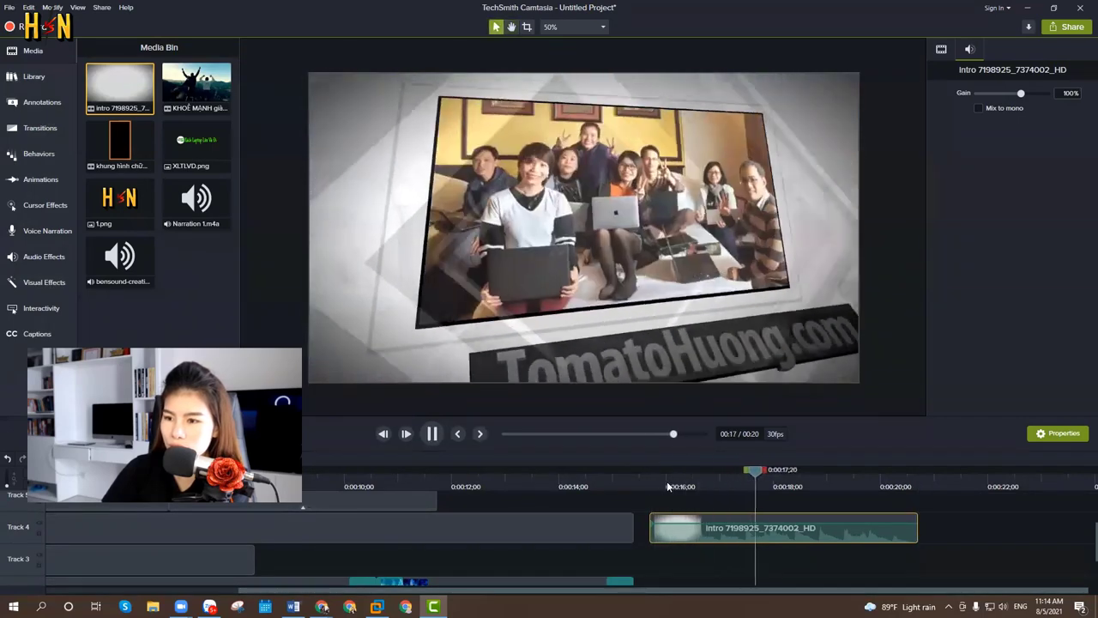
left_click(481, 239)
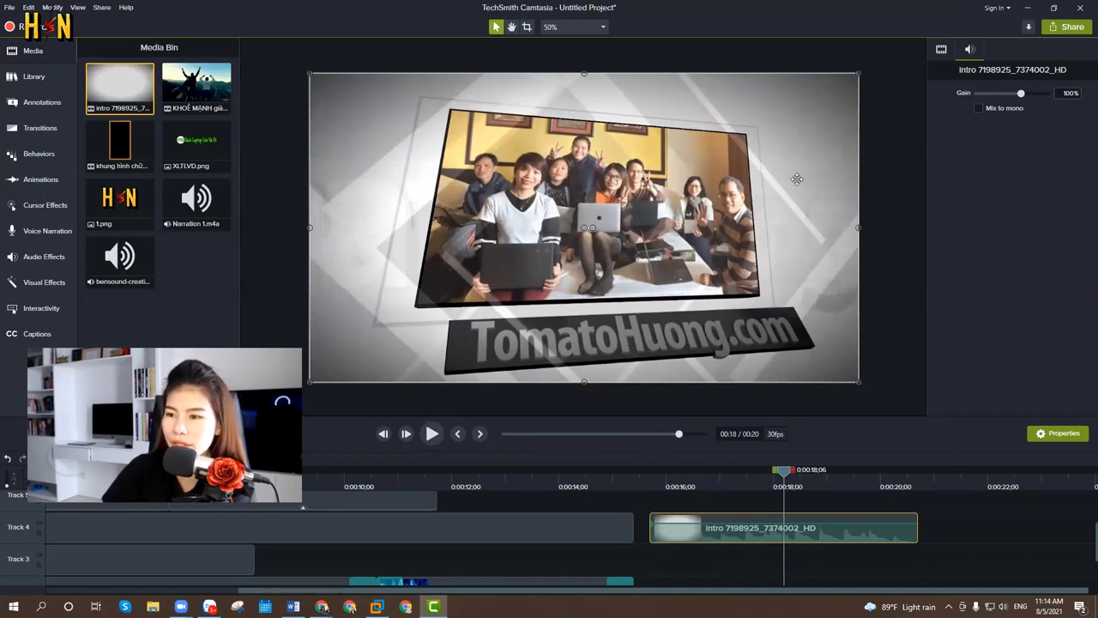
Try the Remove a Color effect on the Track 4 intro clip with white sampled from its image, and delete the clip
left_click(40, 289)
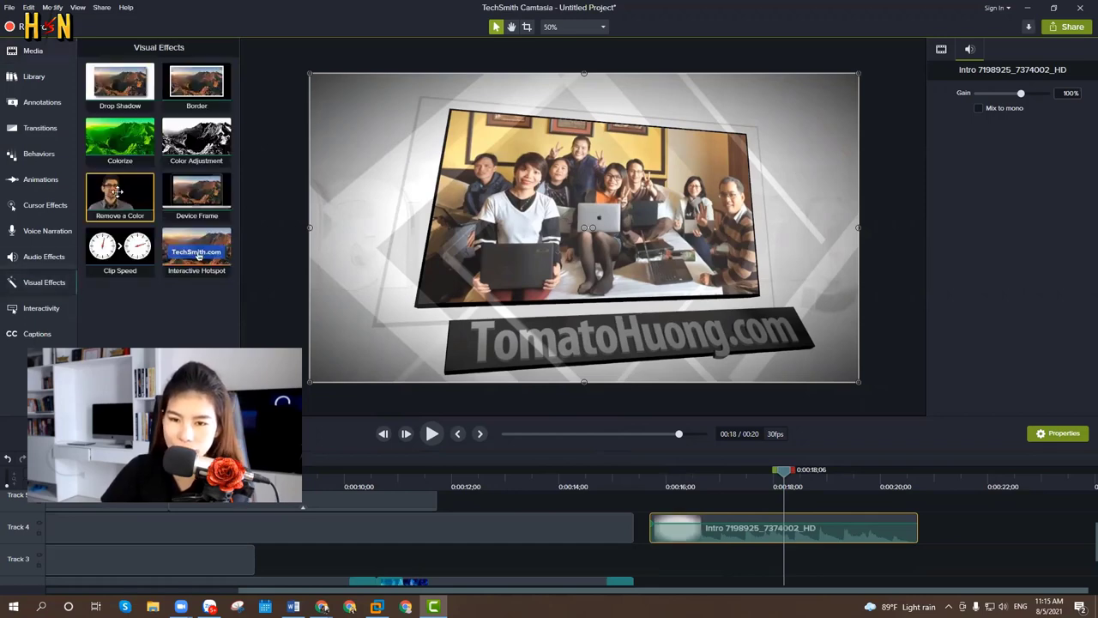
left_click_drag(115, 209, 682, 526)
left_click(691, 475)
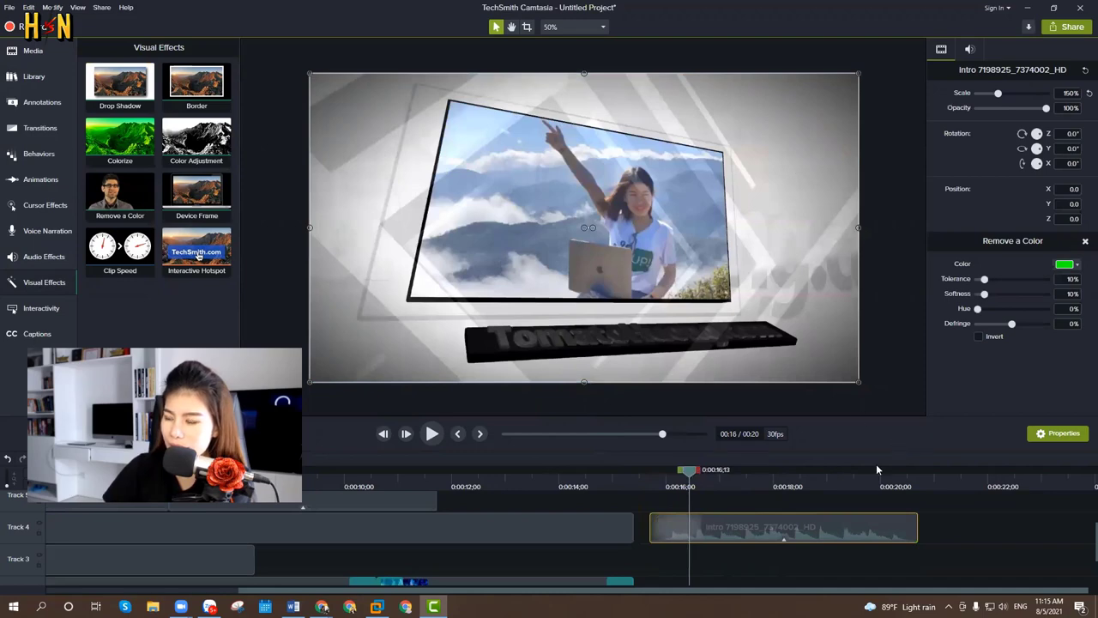
left_click(727, 475)
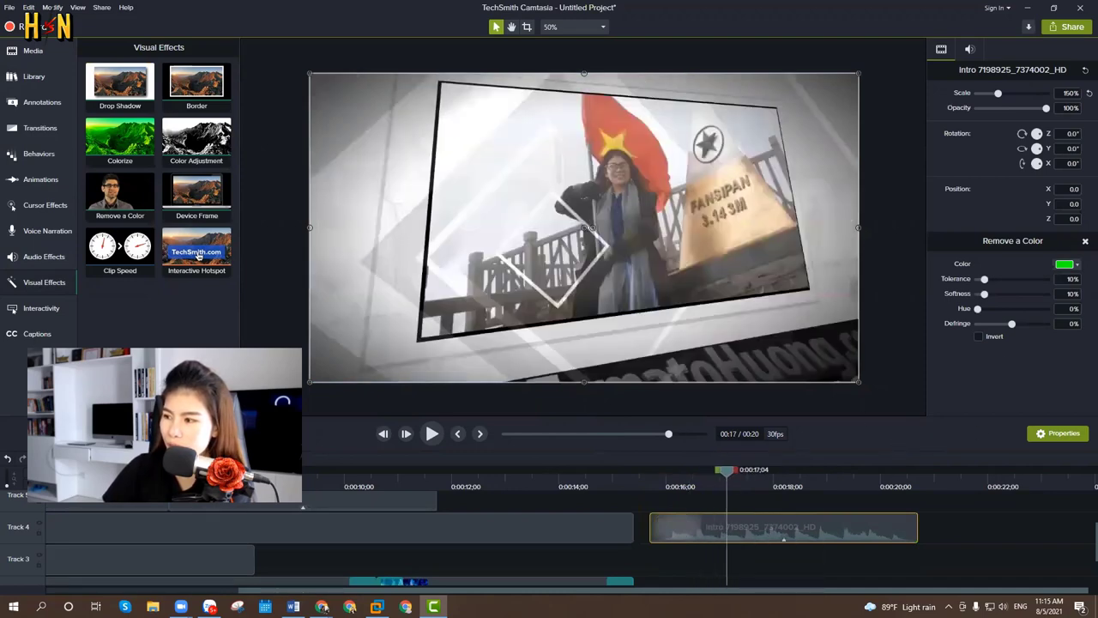
left_click(1079, 265)
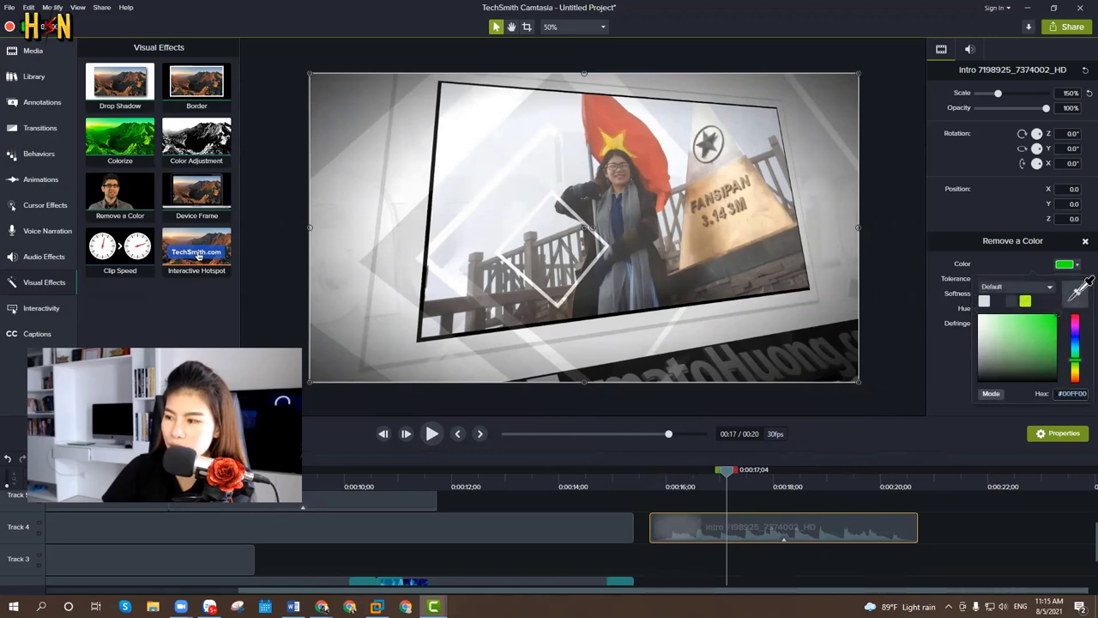
left_click(1077, 294)
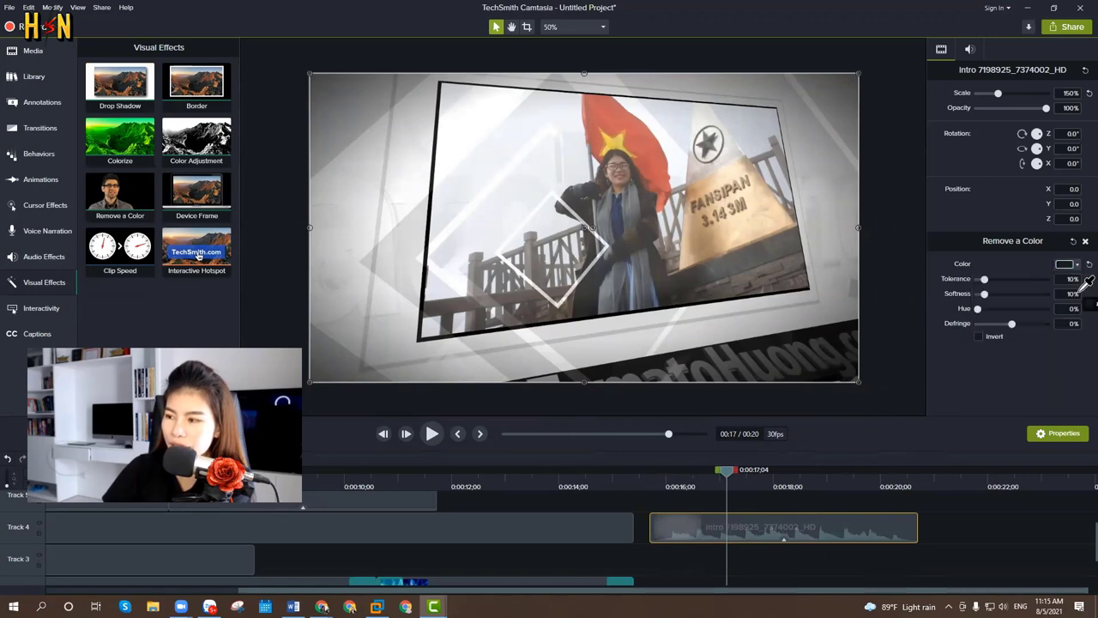
left_click(455, 139)
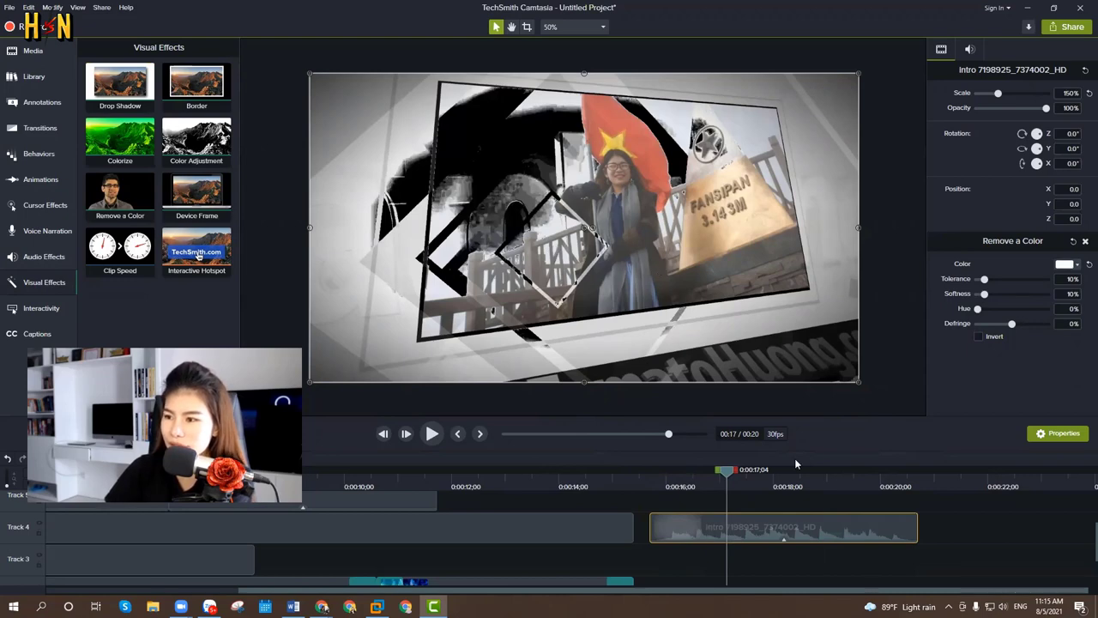
key("Delete")
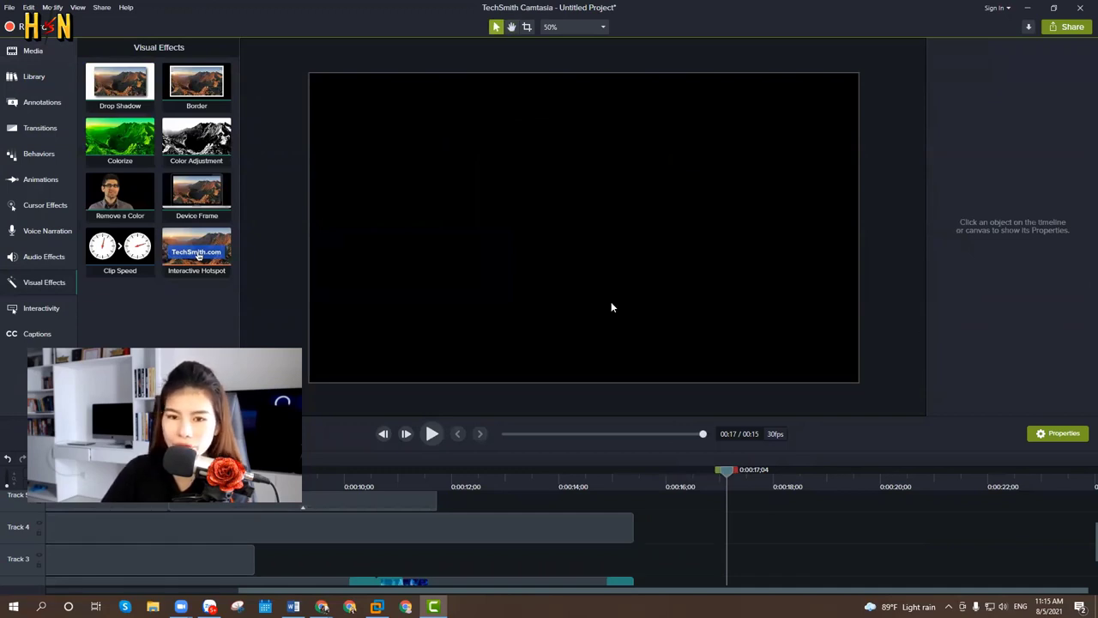
Import the video "Thiết kế không tên (1)" from the Downloads folder into the media bin
left_click_drag(716, 472, 618, 487)
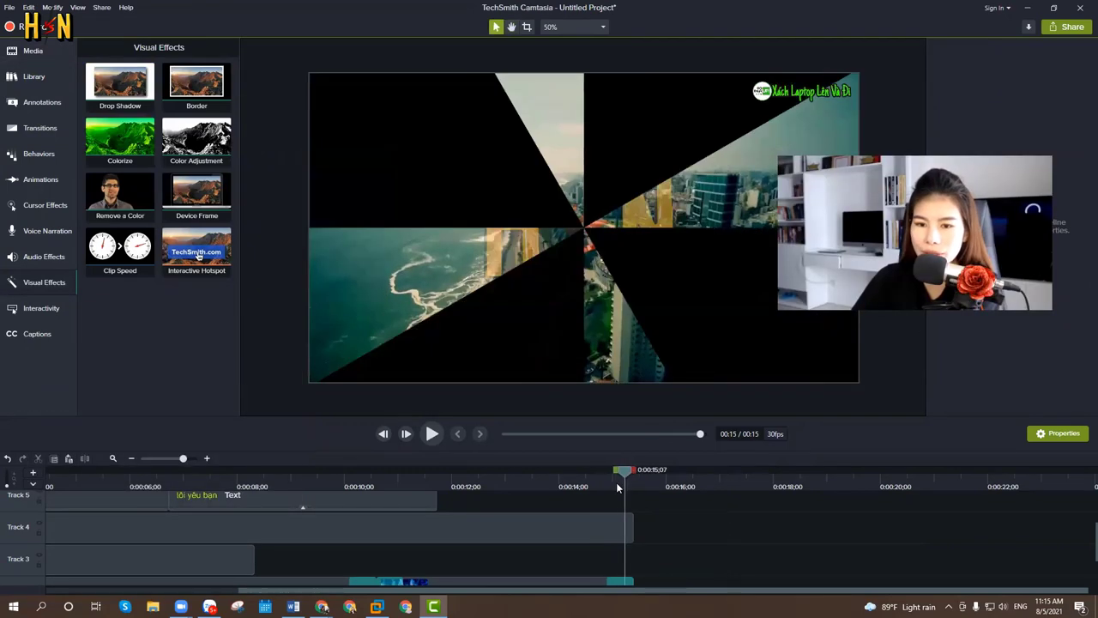
left_click(34, 51)
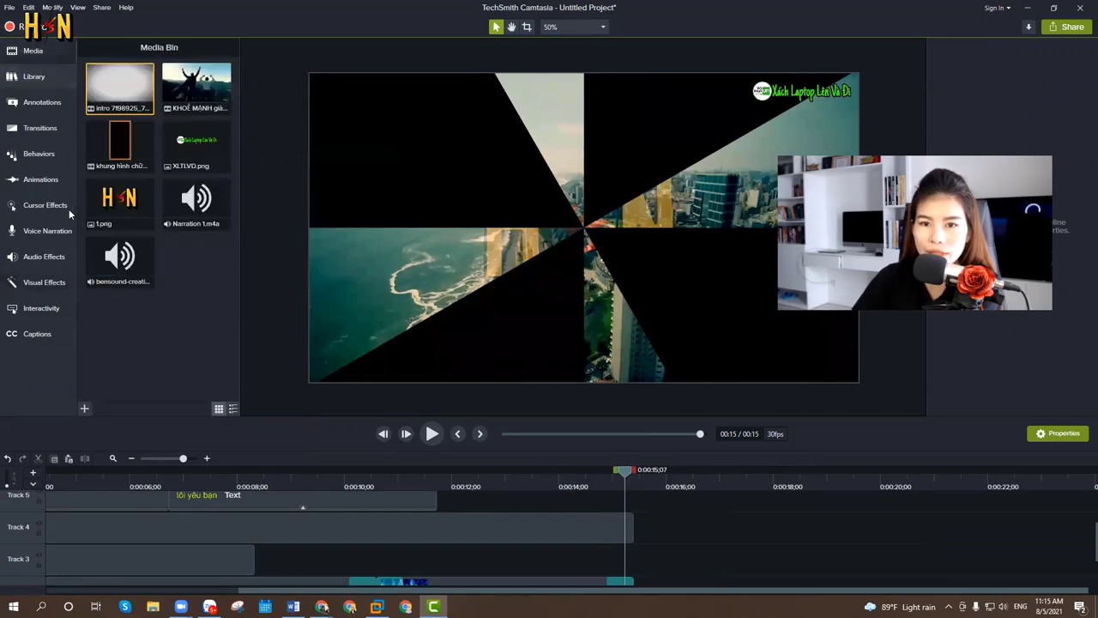
left_click(84, 409)
left_click(103, 370)
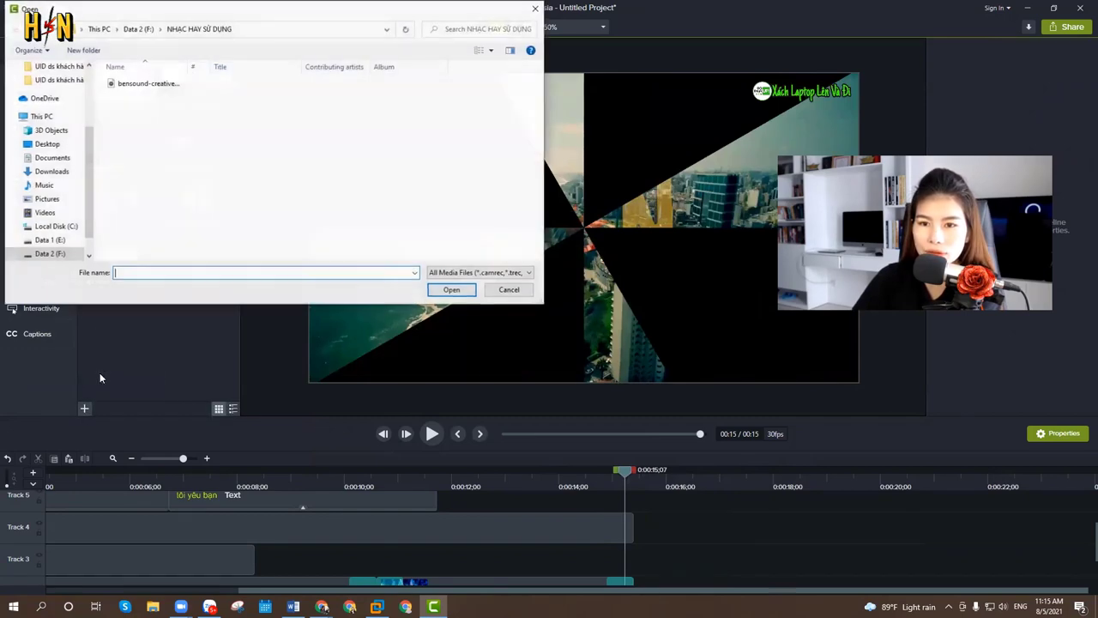
left_click(48, 145)
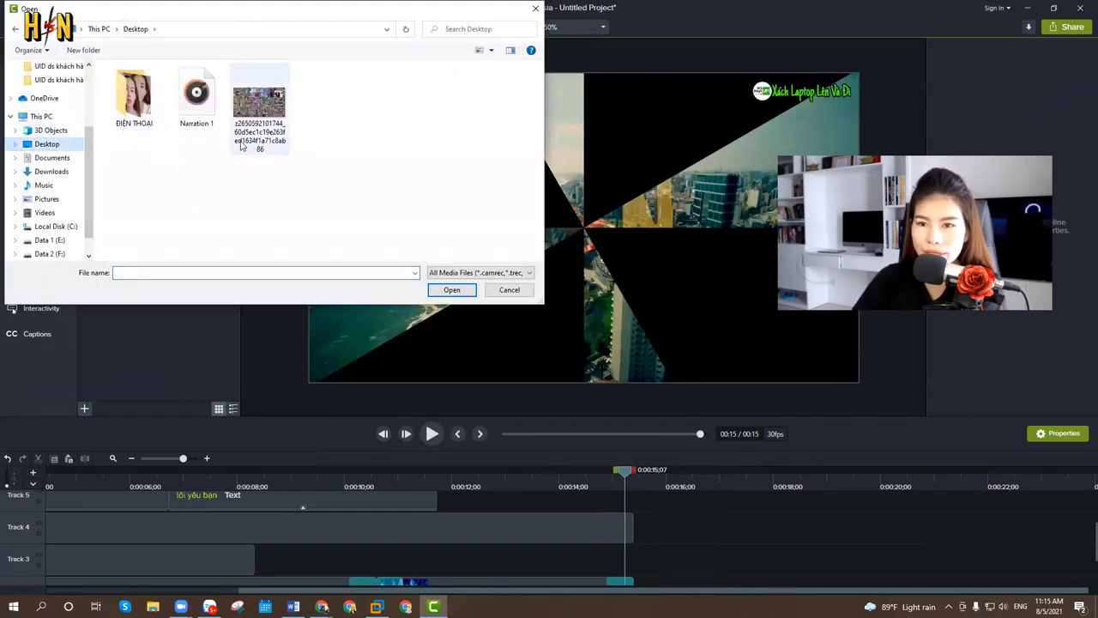
double_click(116, 102)
left_click(52, 170)
scroll(301, 200, "down", 5)
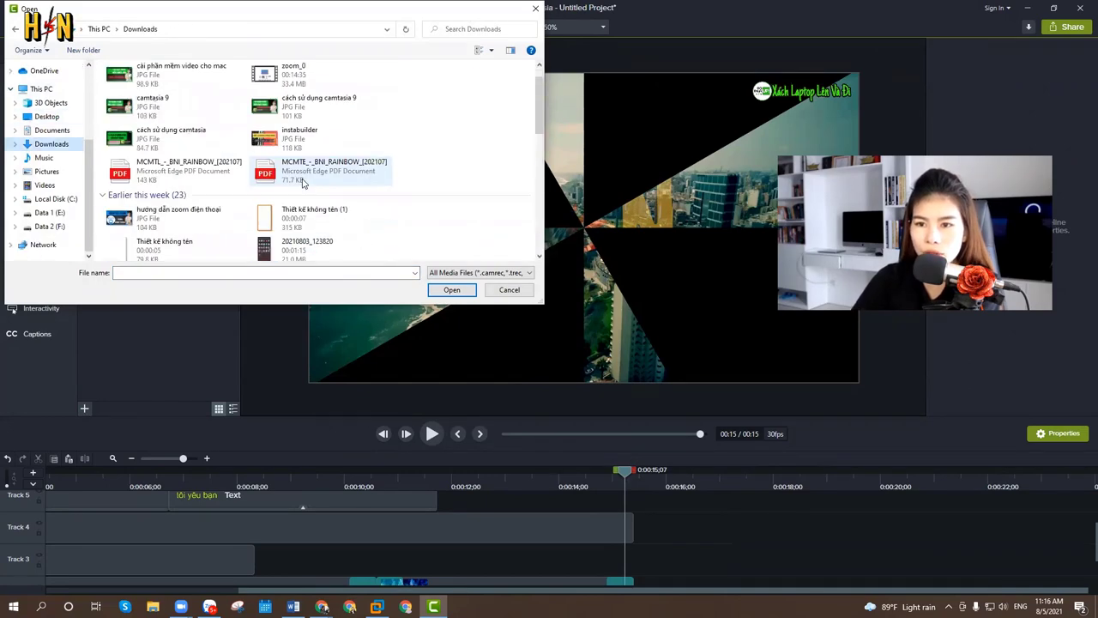
left_click(308, 221)
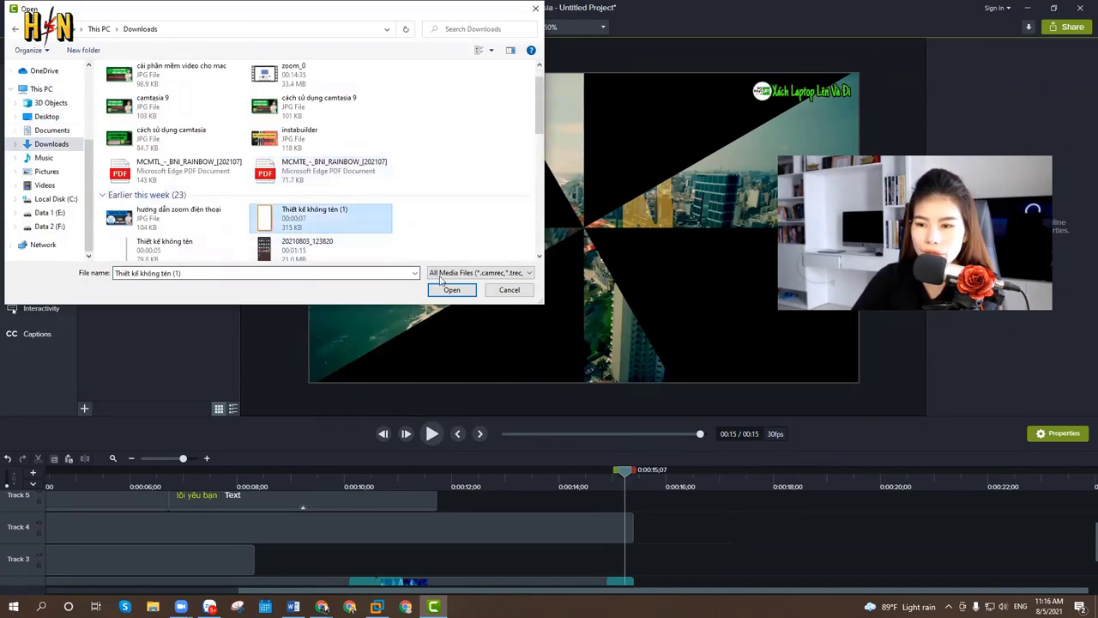
left_click(445, 289)
Place the "Thiết kế không tên (1)" clip on Track 4 after the existing clip and preview it, stopping at 0:00:16;15
left_click_drag(196, 262, 635, 523)
left_click(694, 472)
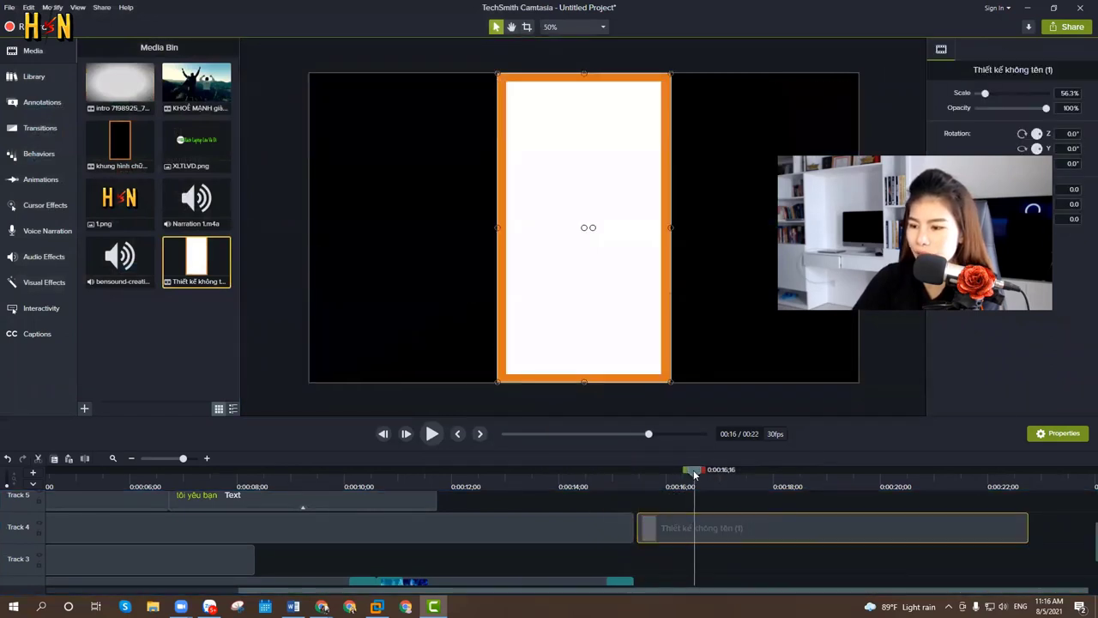
key("space")
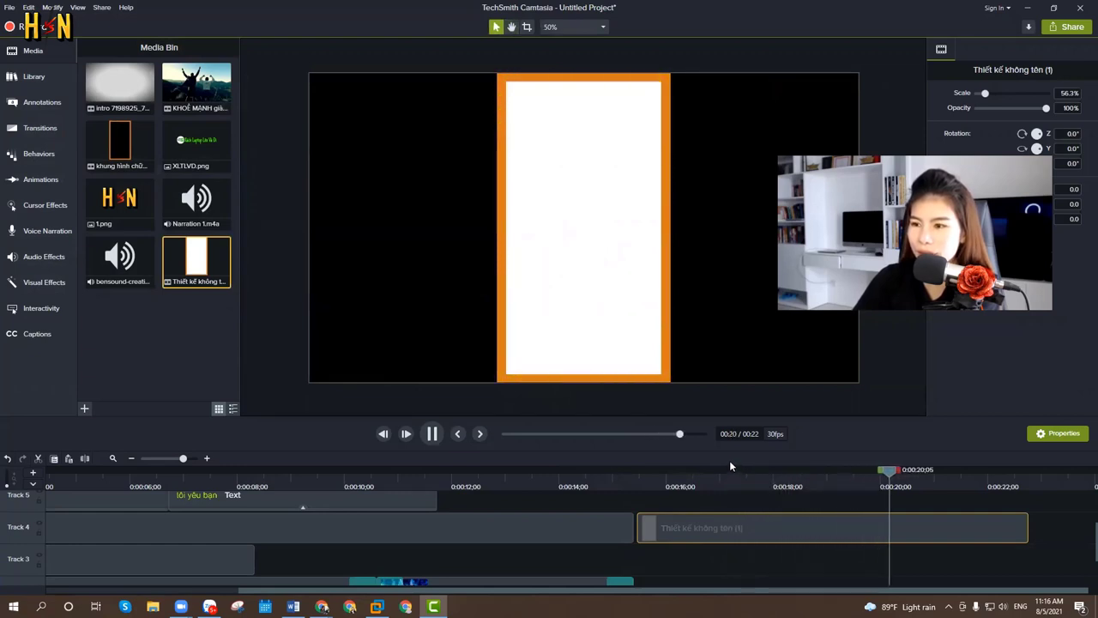
key("space")
left_click(636, 476)
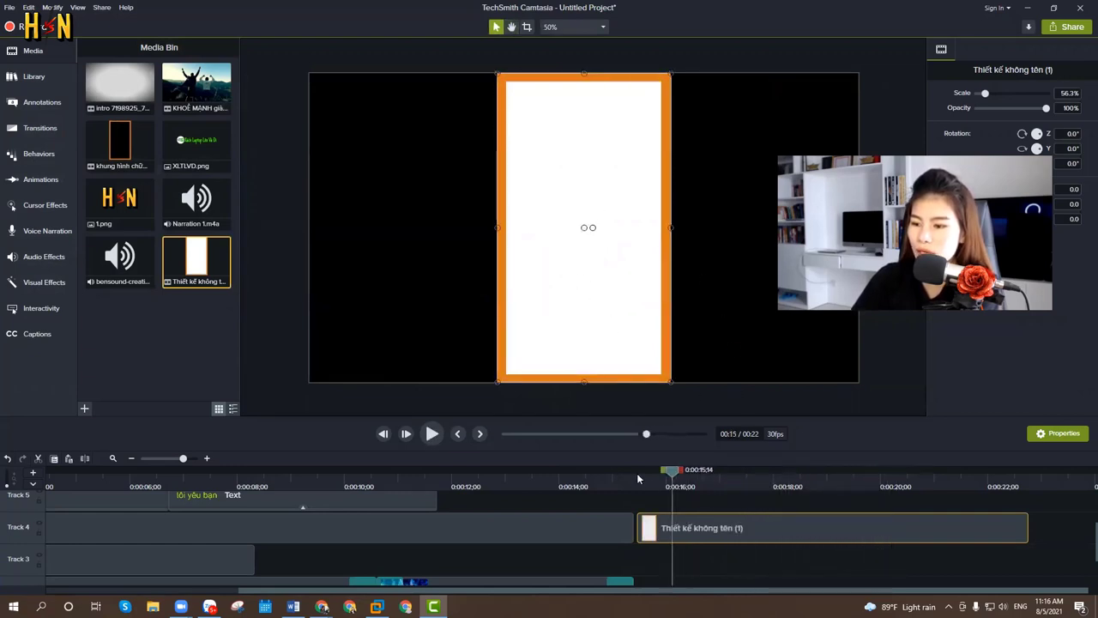
key("space")
key("space")
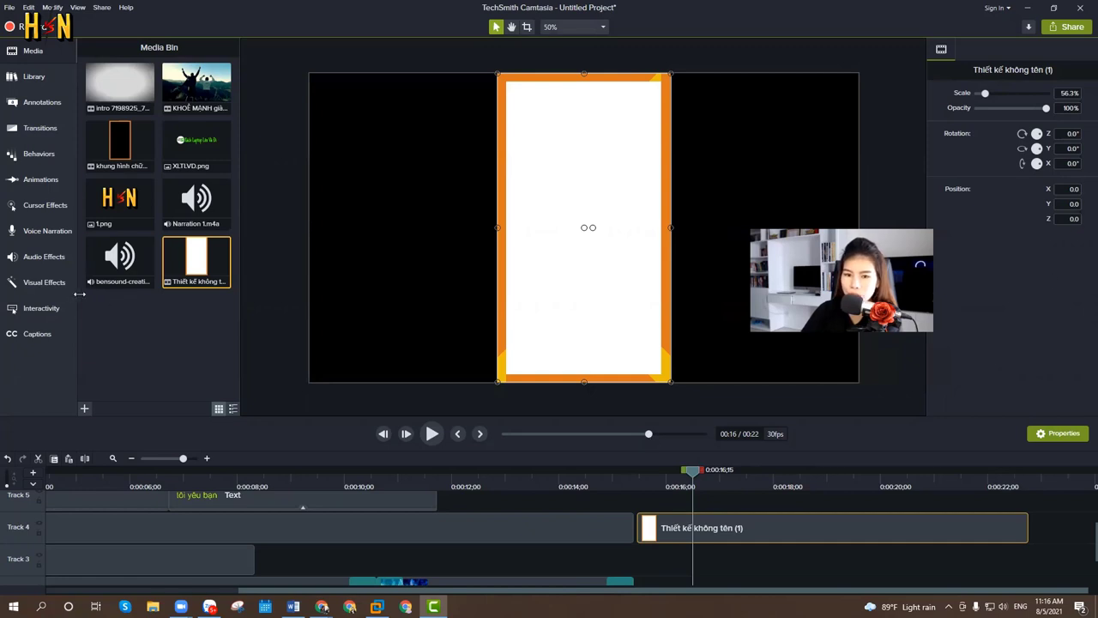
Apply the Remove a Color effect to the "Thiết kế không tên (1)" clip, sampling the white inside its orange frame as the colour
left_click(24, 286)
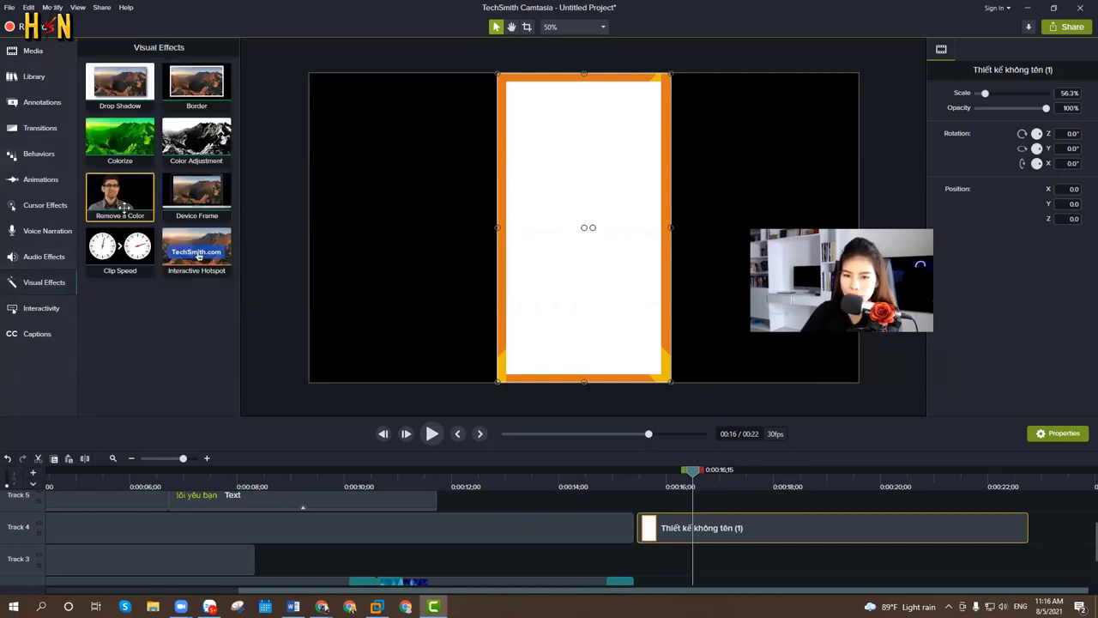
left_click_drag(120, 193, 697, 527)
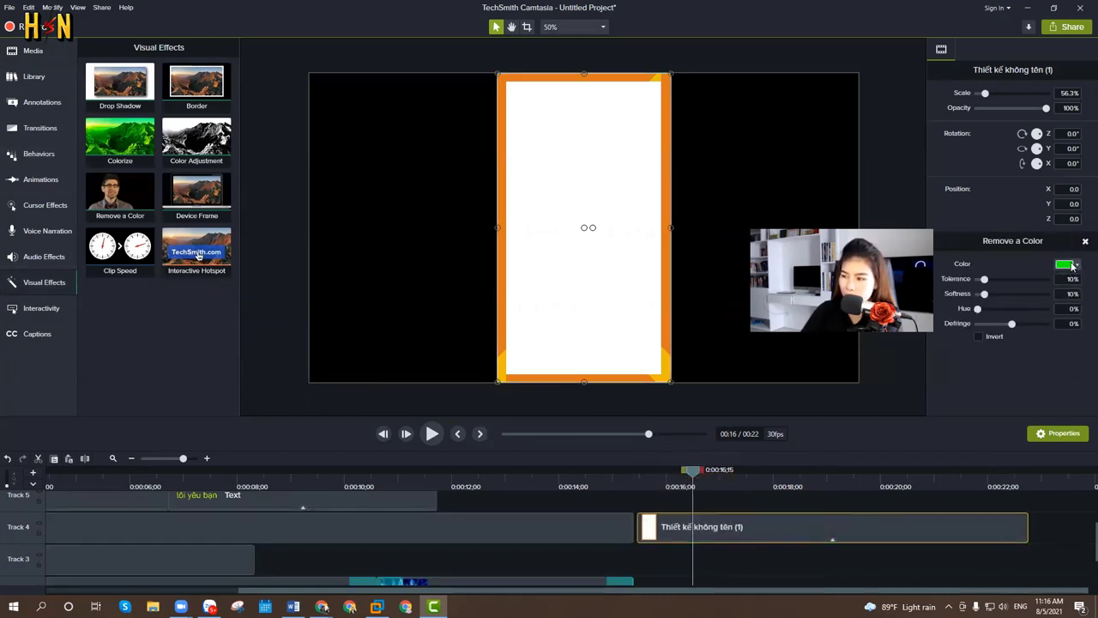
left_click(1072, 266)
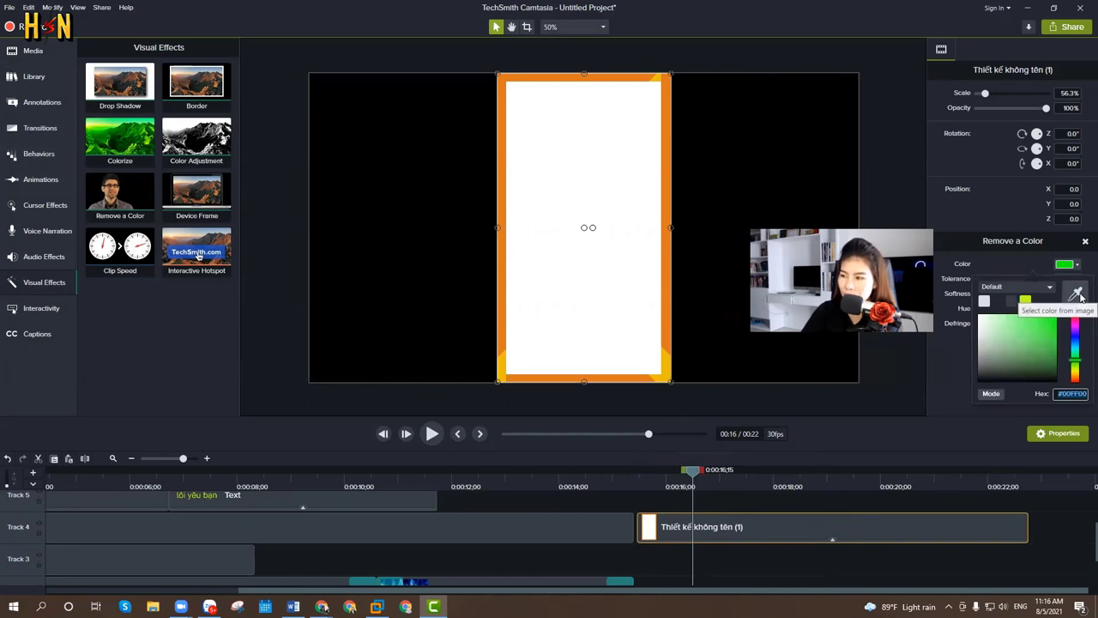
left_click(1078, 296)
left_click(588, 158)
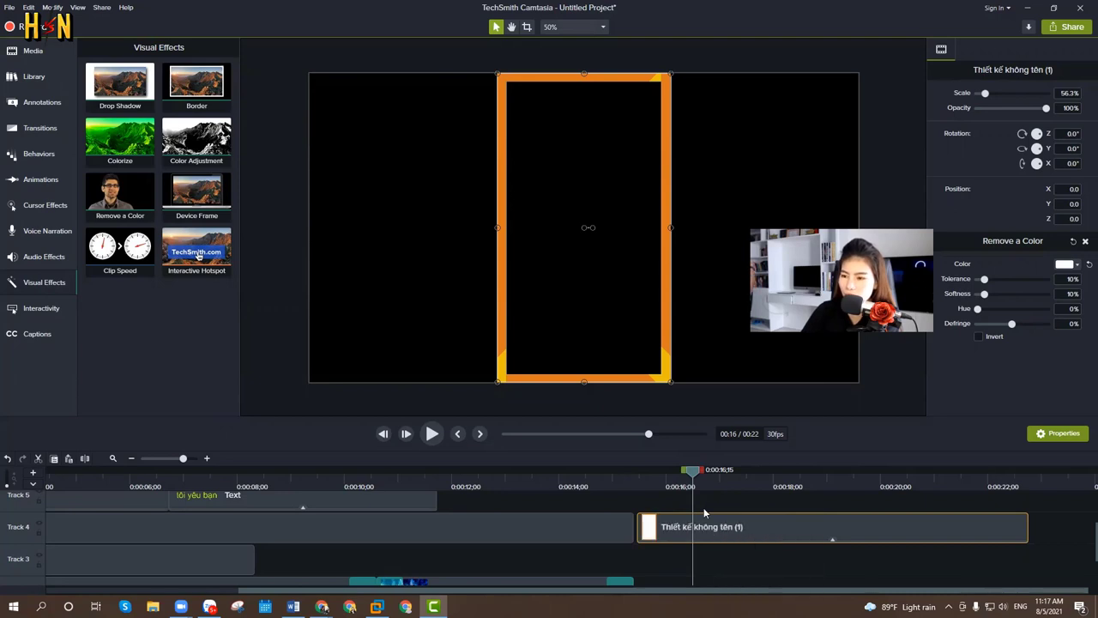
Preview the orange frame clip up to 0:00:19;03, and move it to Track 5 over the road footage at 0:00:12;29
left_click(432, 434)
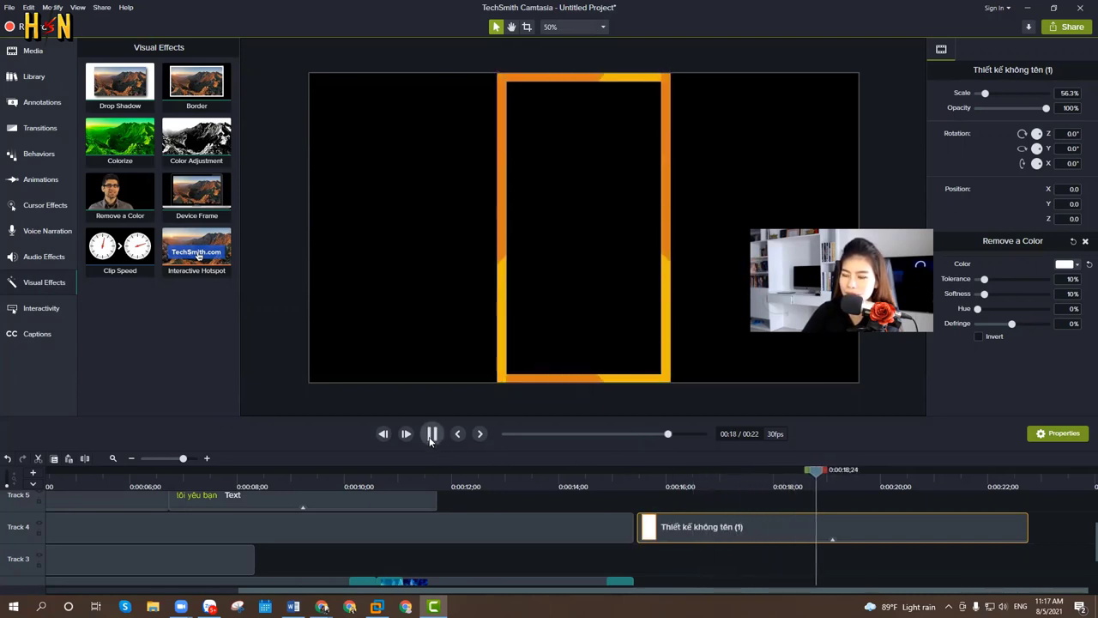
left_click(431, 434)
scroll(337, 535, "up", 1)
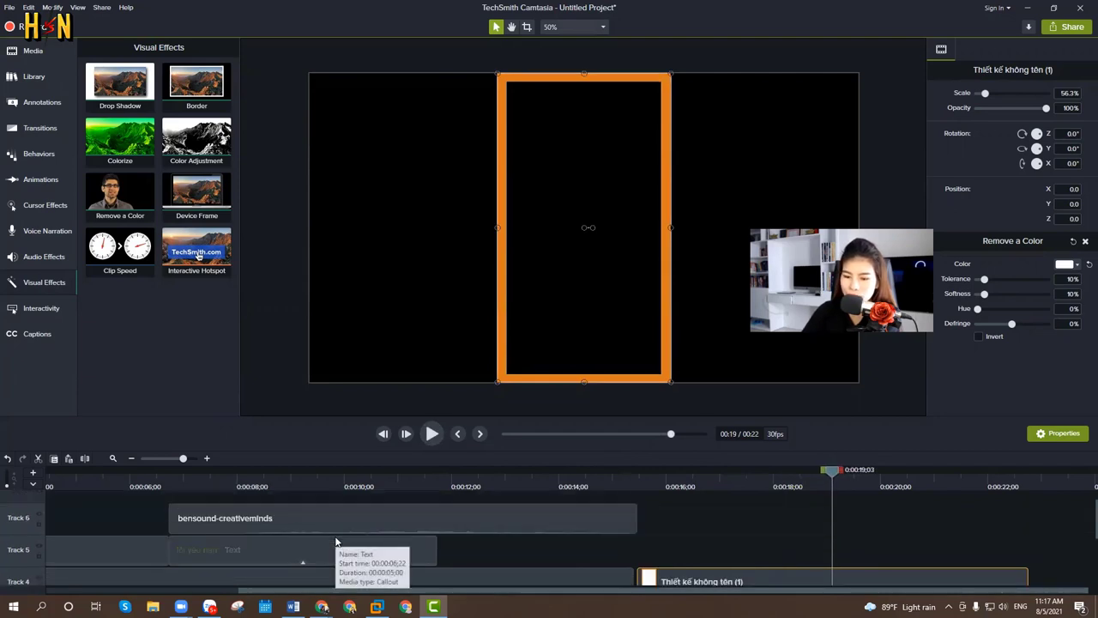
scroll(339, 536, "down", 2)
scroll(499, 558, "up", 1)
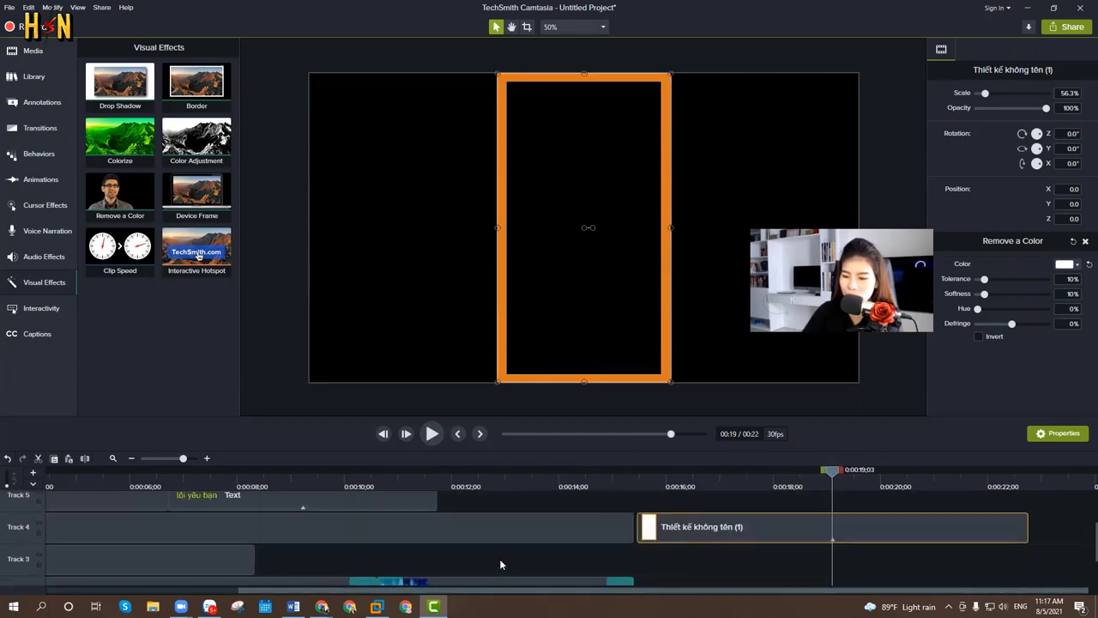
scroll(499, 558, "up", 1)
scroll(498, 556, "down", 2)
left_click(504, 470)
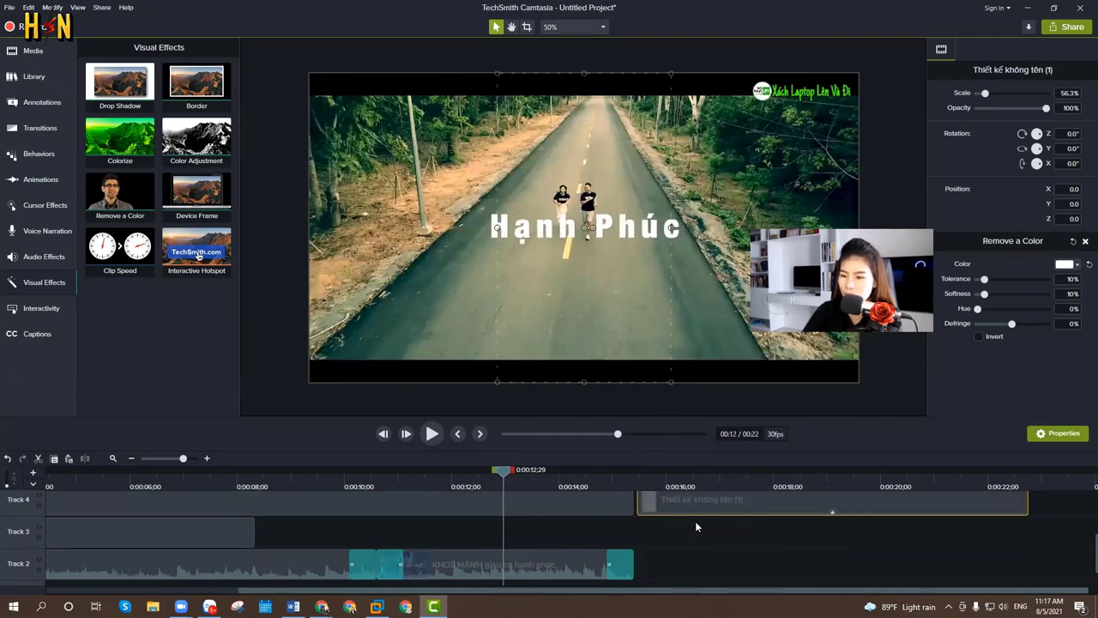
scroll(691, 526, "up", 2)
left_click_drag(688, 548, 517, 530)
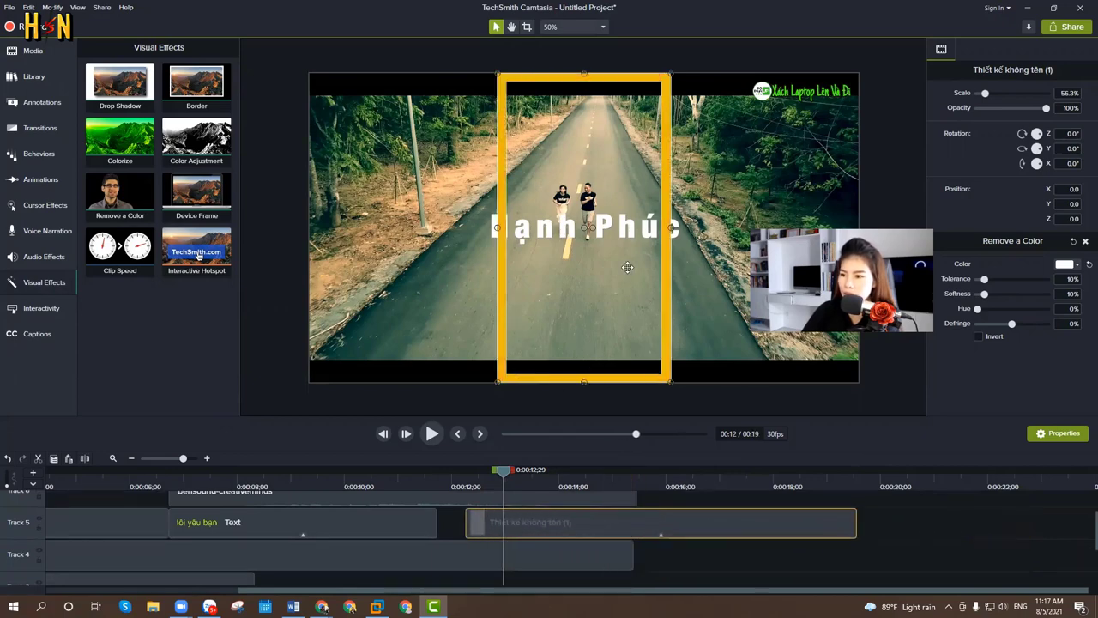
Scale the orange frame to 44.4%, rotate it to -270° about Z and place it around the "Hạnh Phúc" text at X -22.1
left_click_drag(627, 267, 605, 226)
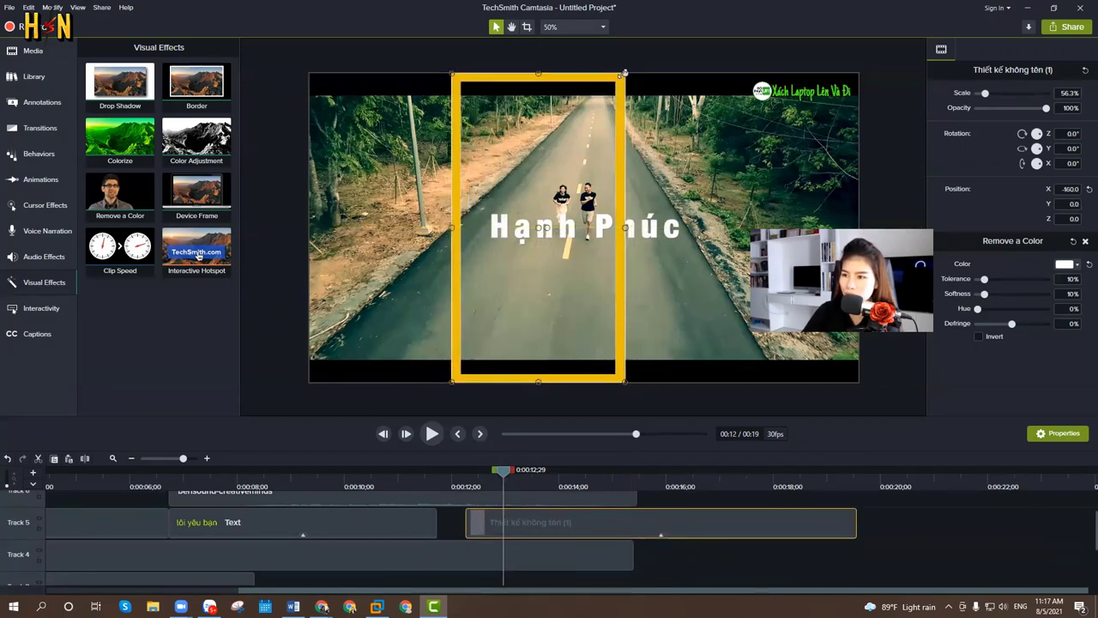
left_click_drag(625, 74, 588, 139)
left_click_drag(526, 259, 589, 235)
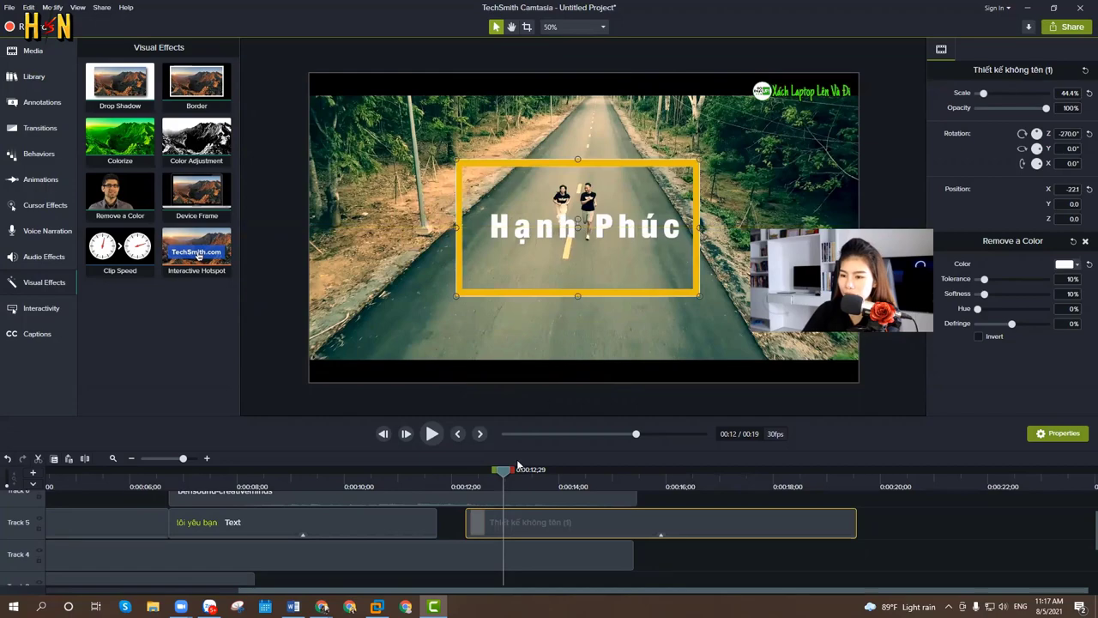
Place the frame clip directly after the Text clip on Track 5, play it, and trim its end to about 0:00:16
left_click_drag(478, 518, 450, 518)
key("space")
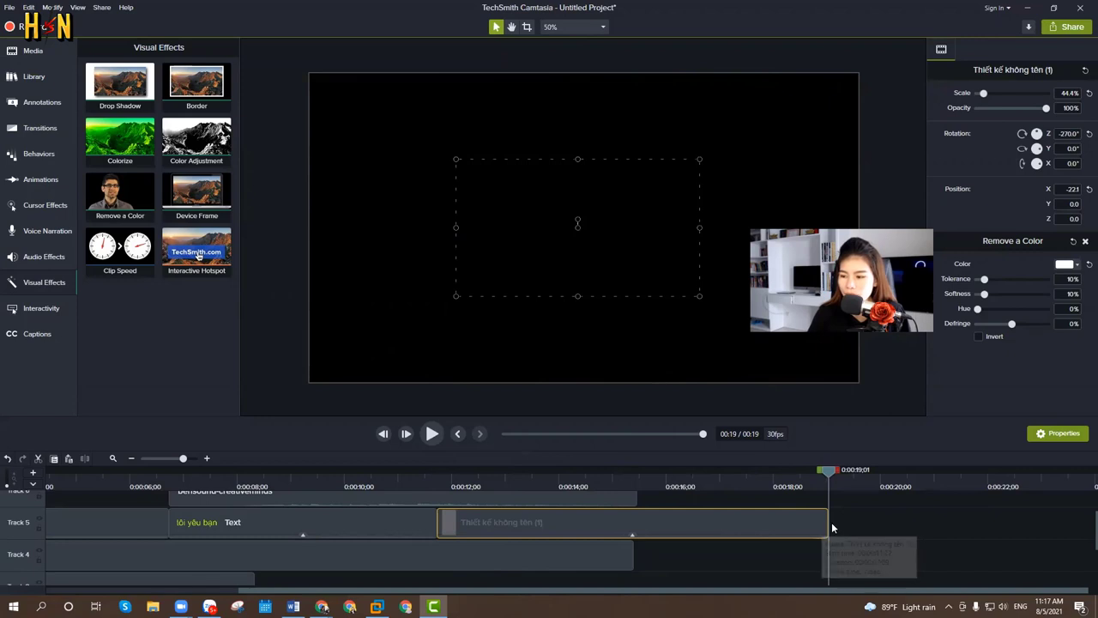
left_click_drag(825, 525, 684, 524)
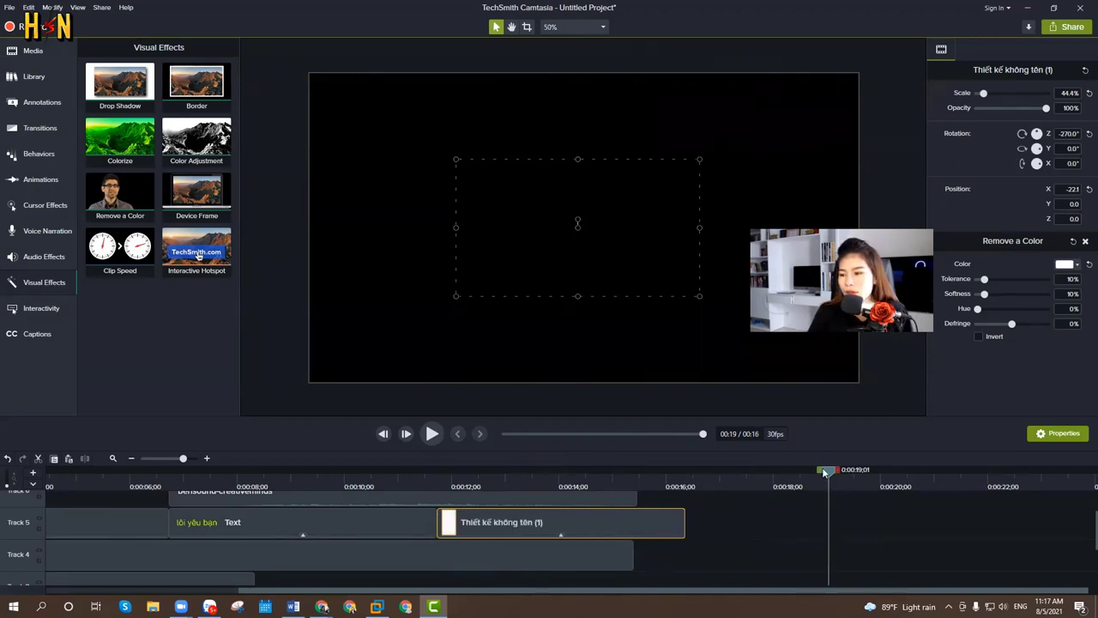
left_click_drag(825, 472, 662, 472)
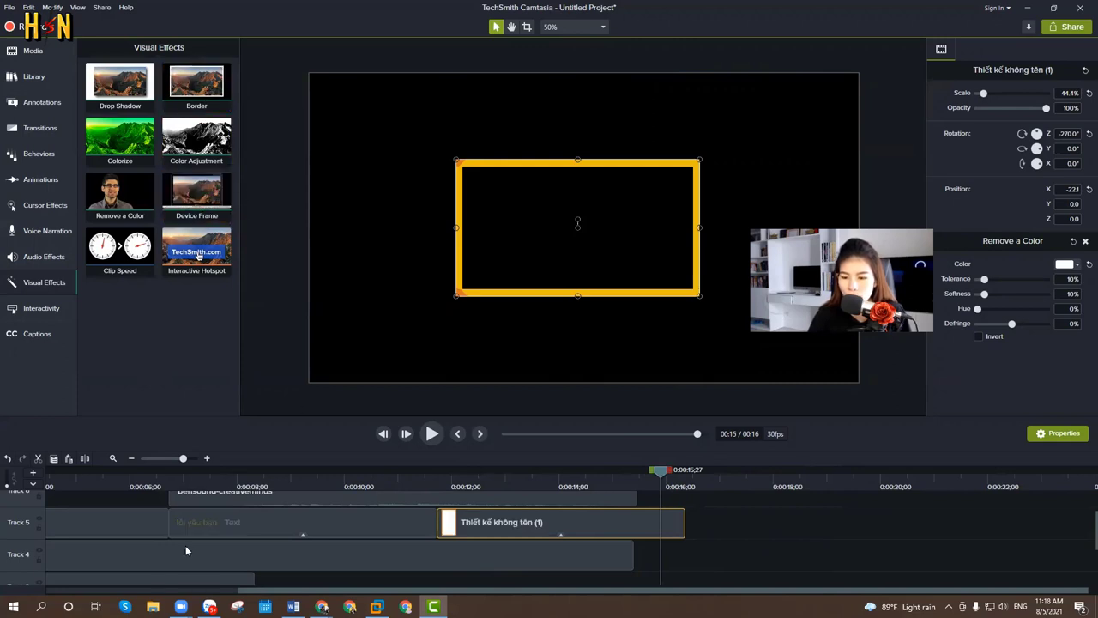
Add the "KHOẺ MẠNH giàu có hạnh phúc" video to Track 5 directly after the frame clip
left_click(32, 50)
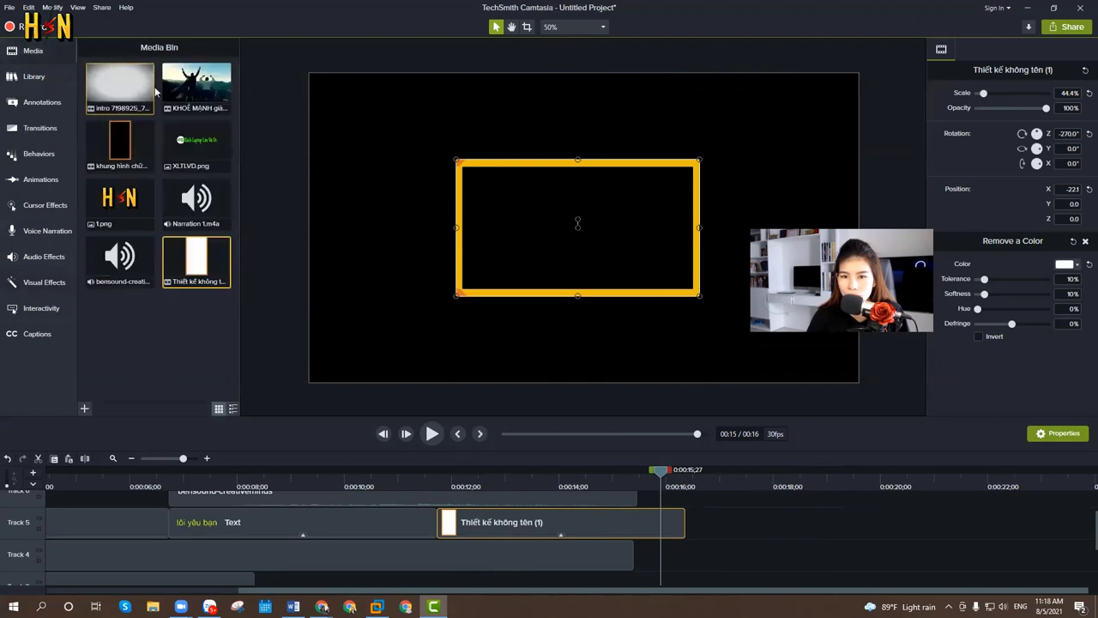
left_click_drag(171, 82, 687, 514)
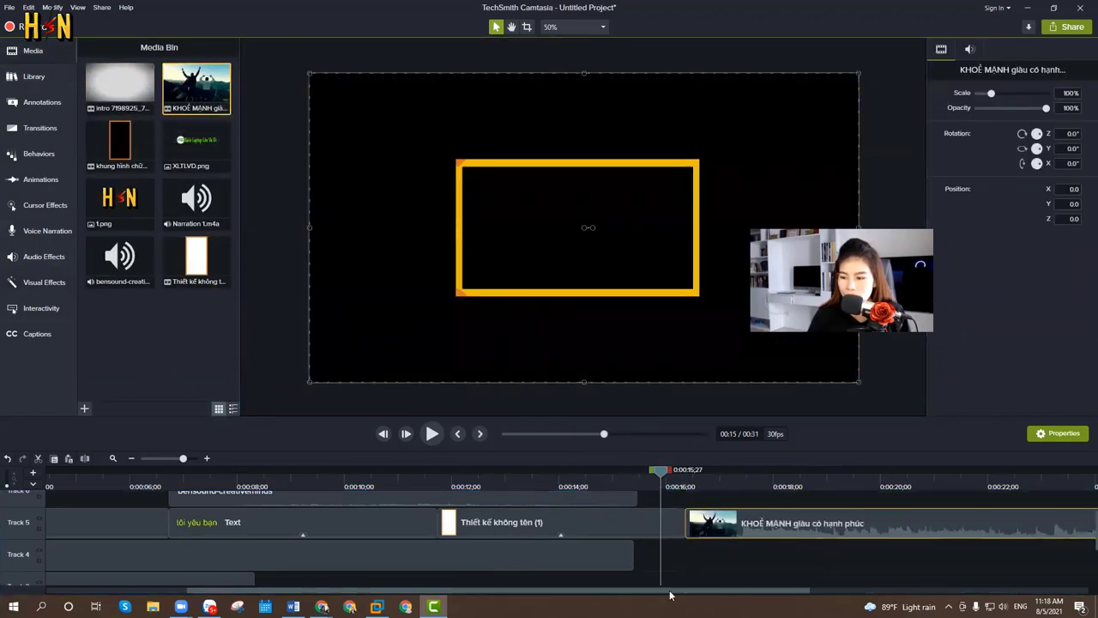
scroll(657, 522, "right", 3)
Apply the Device Frame effect to the new "KHOẺ MẠNH giàu có hạnh phúc" clip, with the playhead at 0:00:19;02
left_click(532, 487)
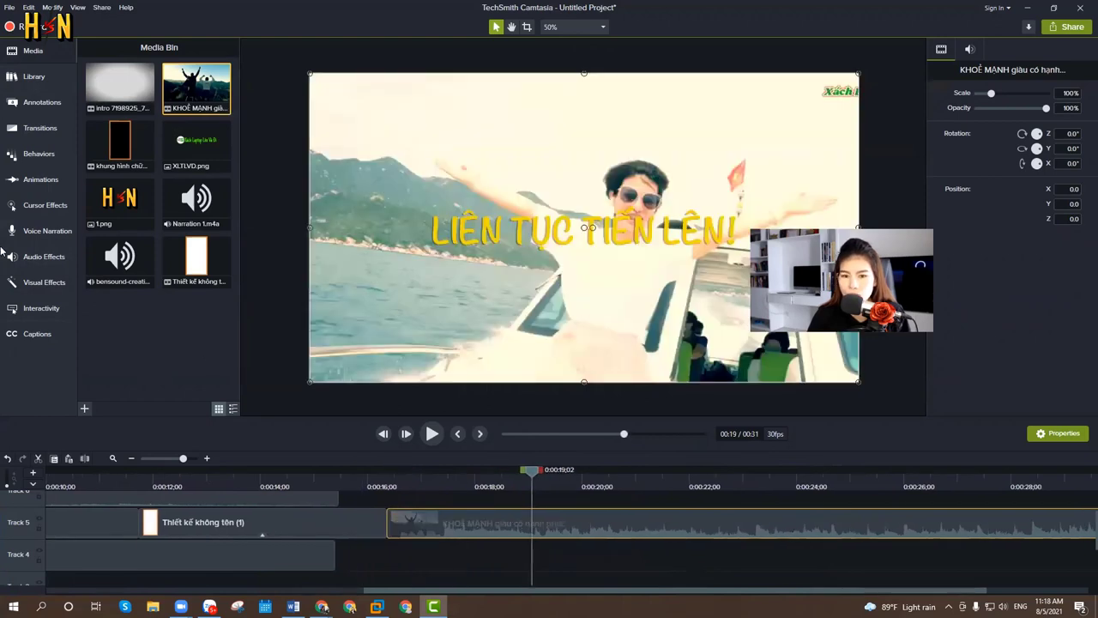
left_click(54, 288)
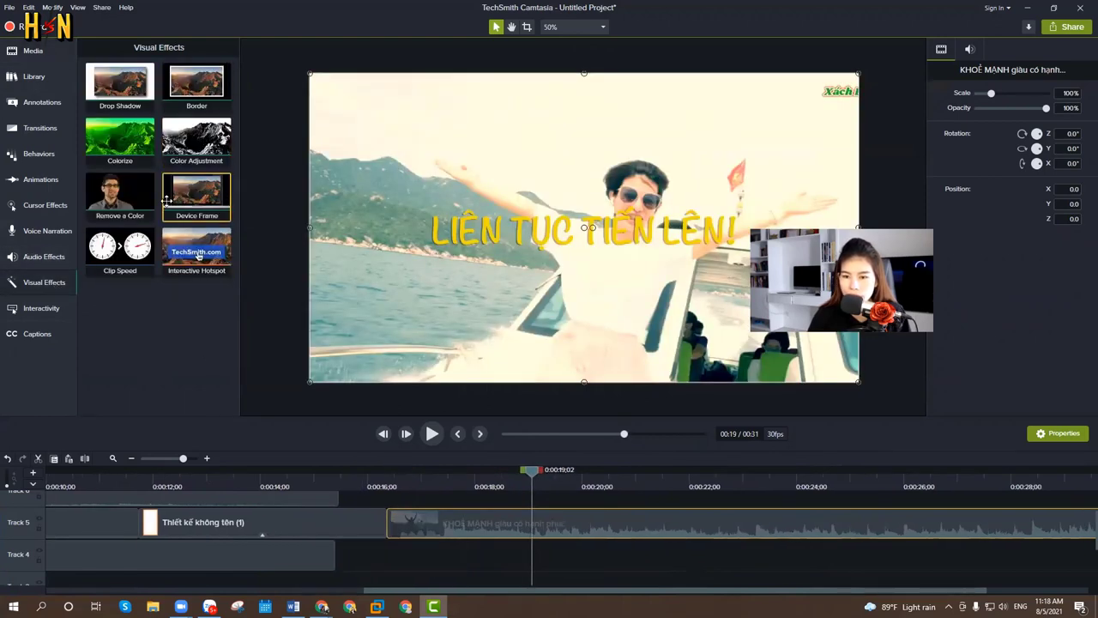
left_click_drag(205, 202, 485, 519)
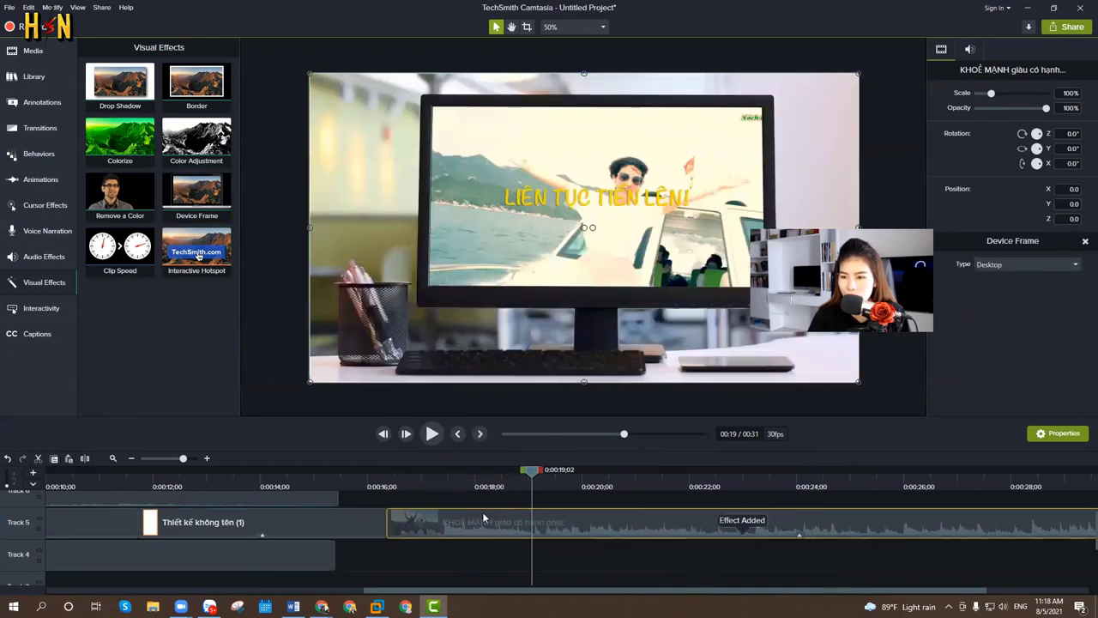
Play the "KHOẺ MẠNH giàu có hạnh phúc" clip in its desktop frame in several stretches, stopping at 0:00:27;10
left_click(432, 434)
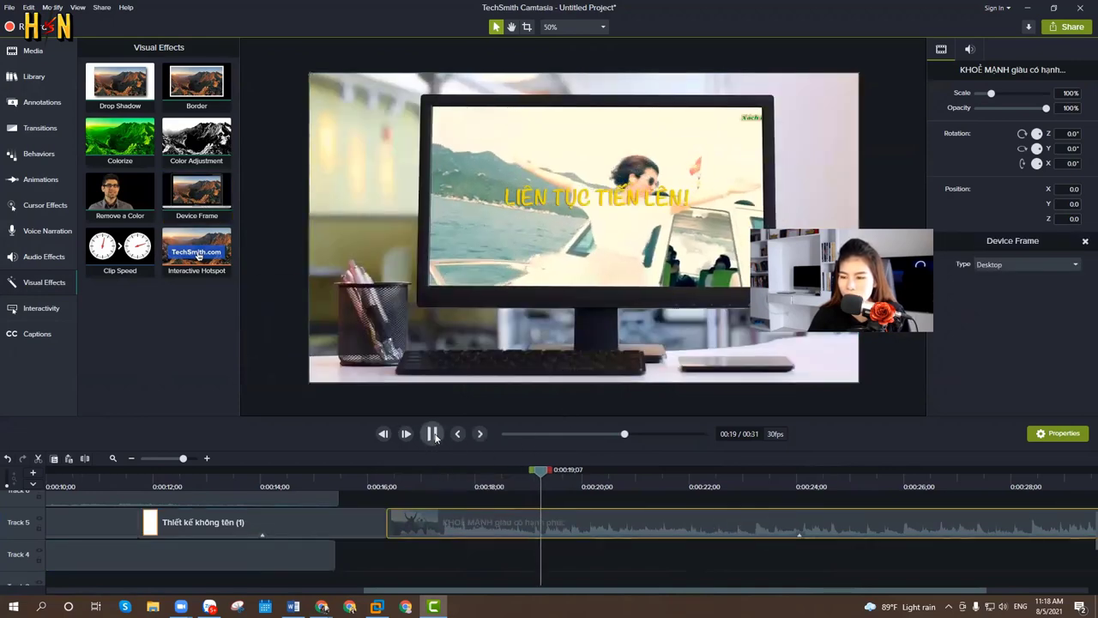
left_click(479, 276)
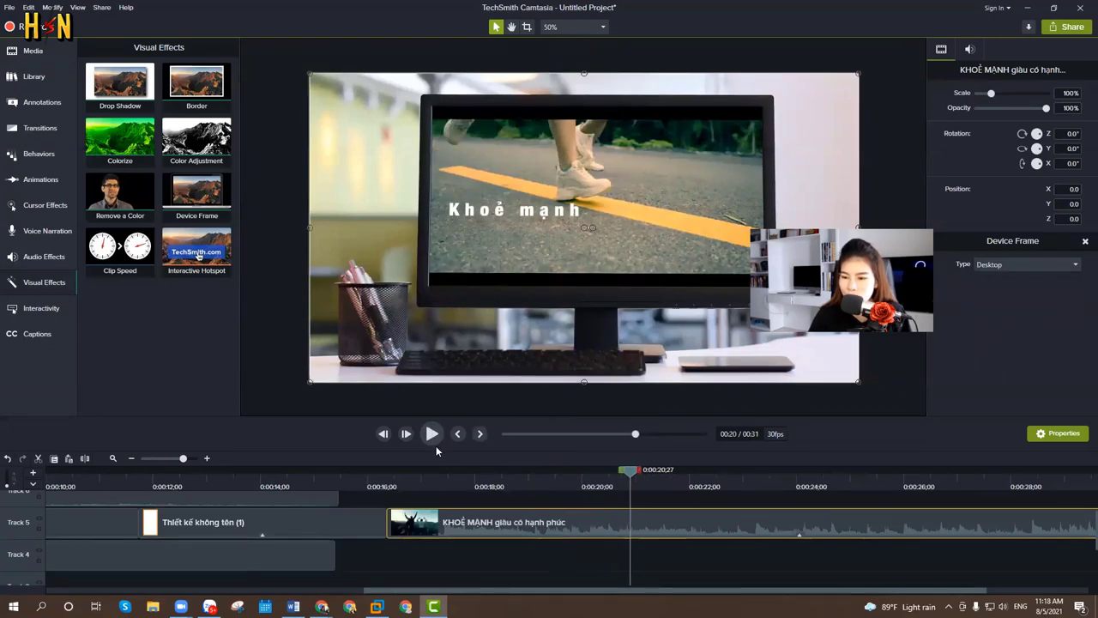
left_click(434, 435)
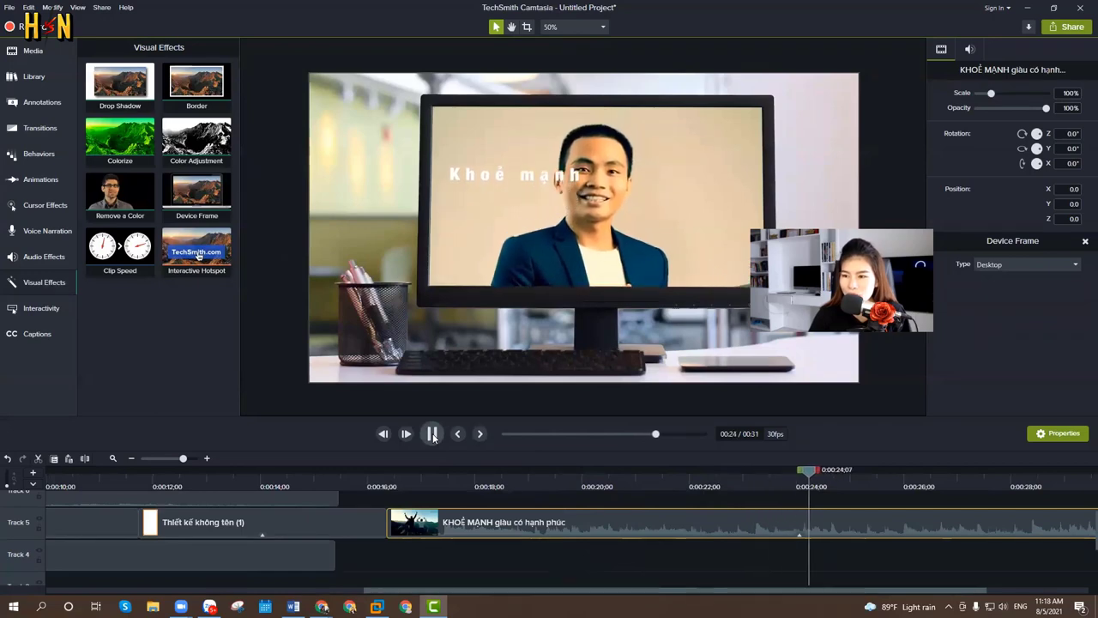
left_click(432, 433)
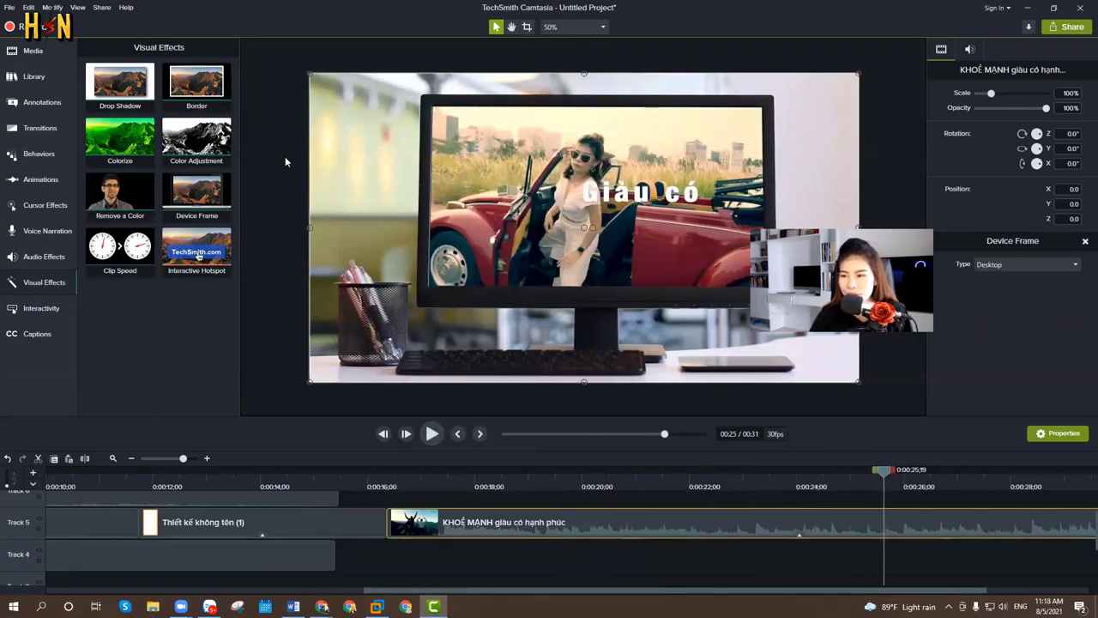
left_click_drag(384, 591, 486, 591)
left_click(433, 434)
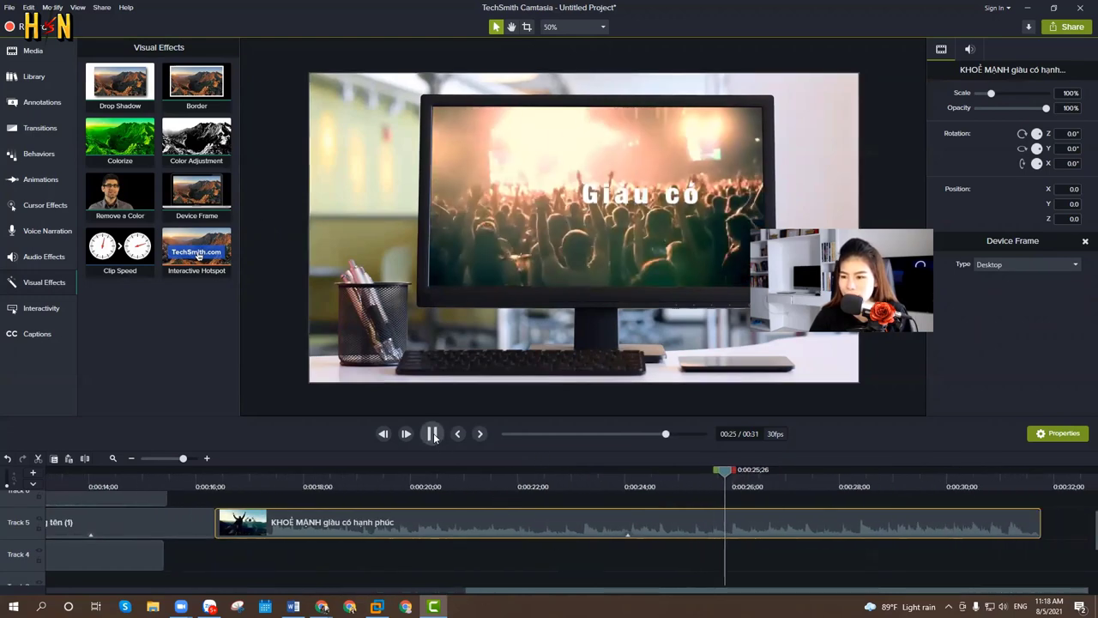
left_click(432, 434)
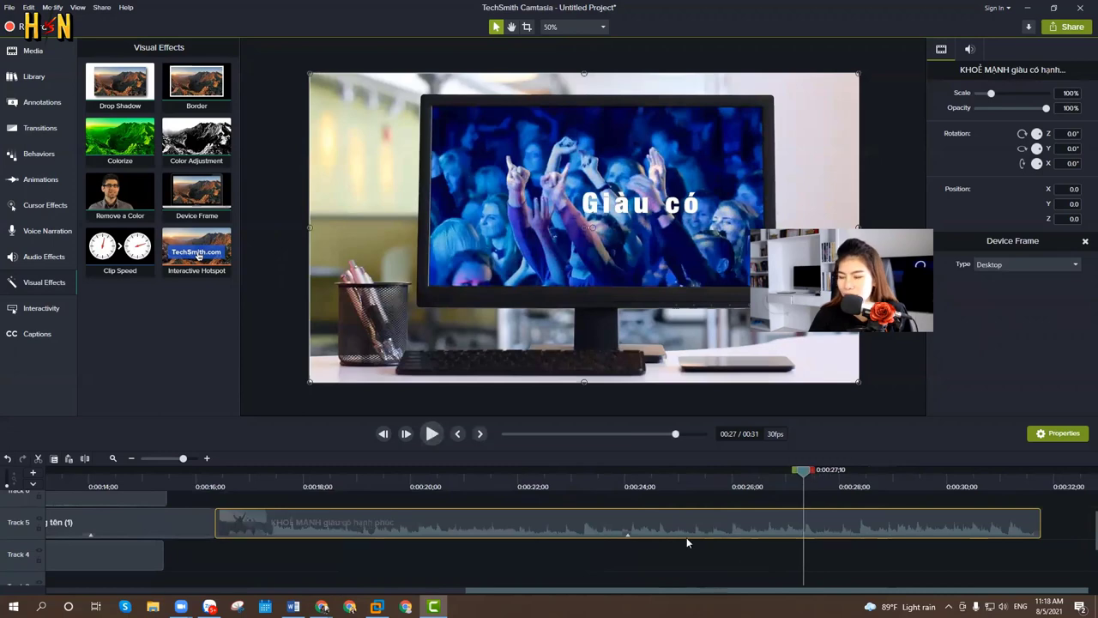
Look over the Interactivity quiz options and the Captions tool, and return to the media bin
left_click(43, 315)
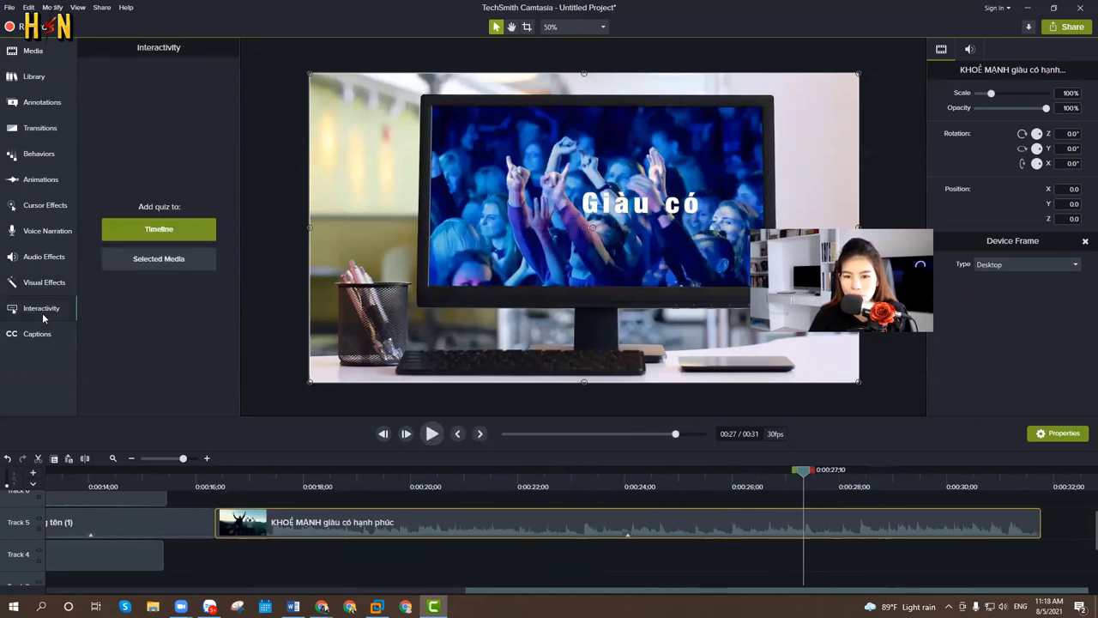
left_click(39, 334)
left_click(39, 310)
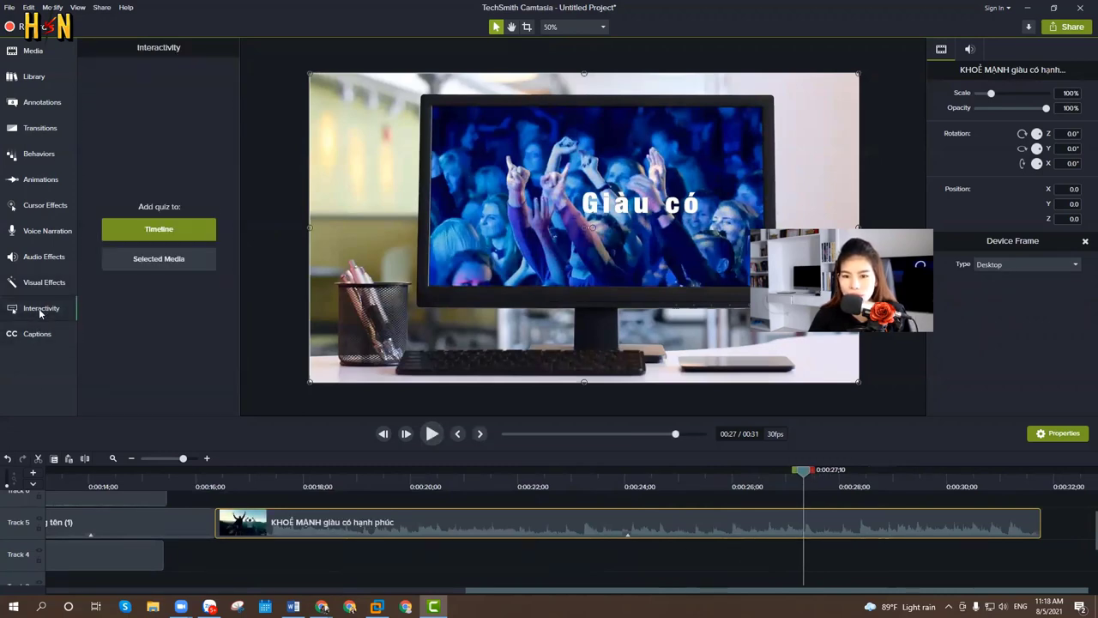
left_click(41, 333)
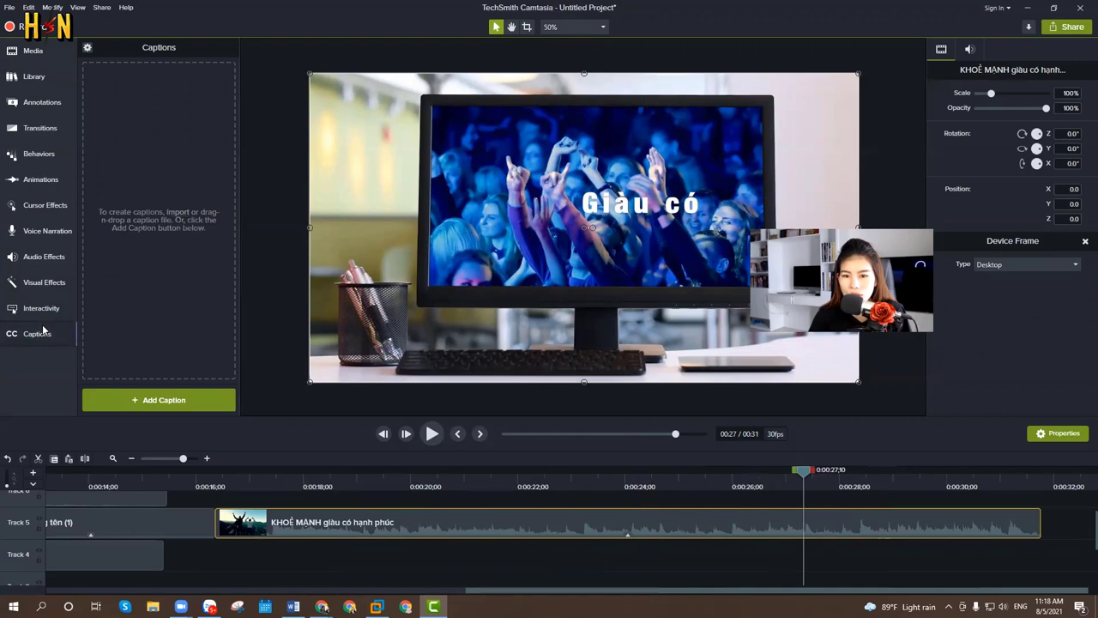
left_click(41, 54)
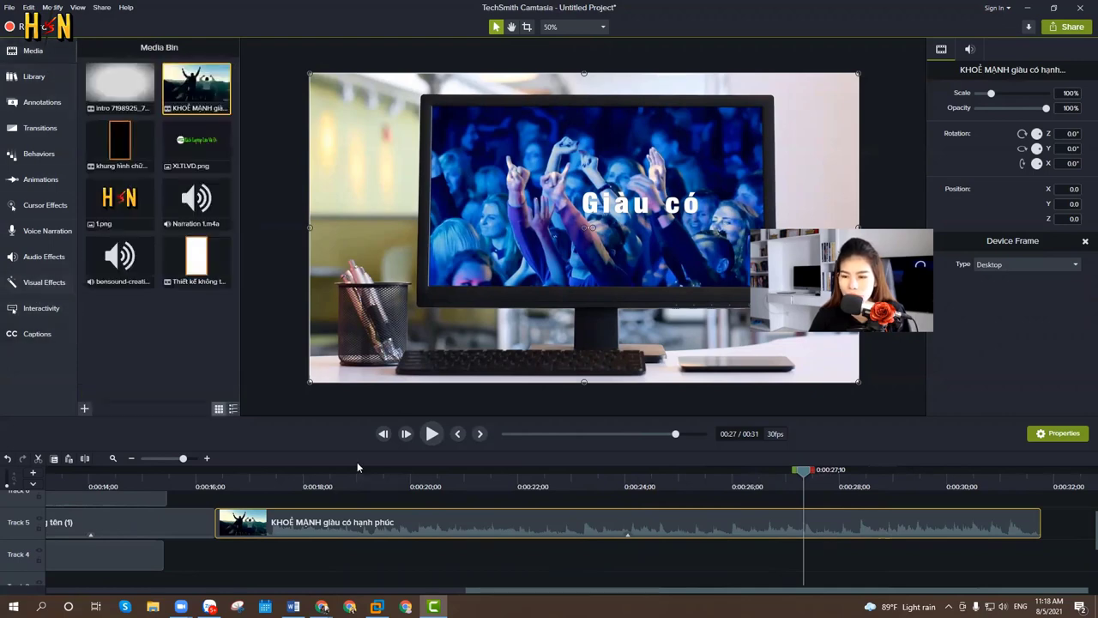
Show the whole project on the timeline and play it from the beginning, stopping at 0:00:24;19
left_click(167, 460)
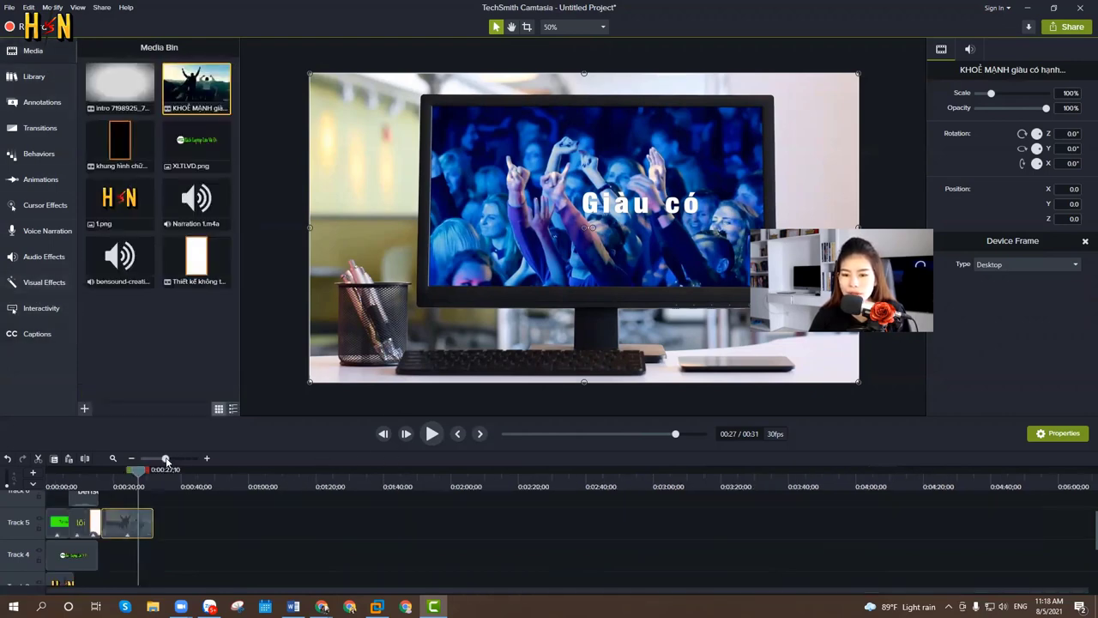
scroll(275, 530, "down", 3)
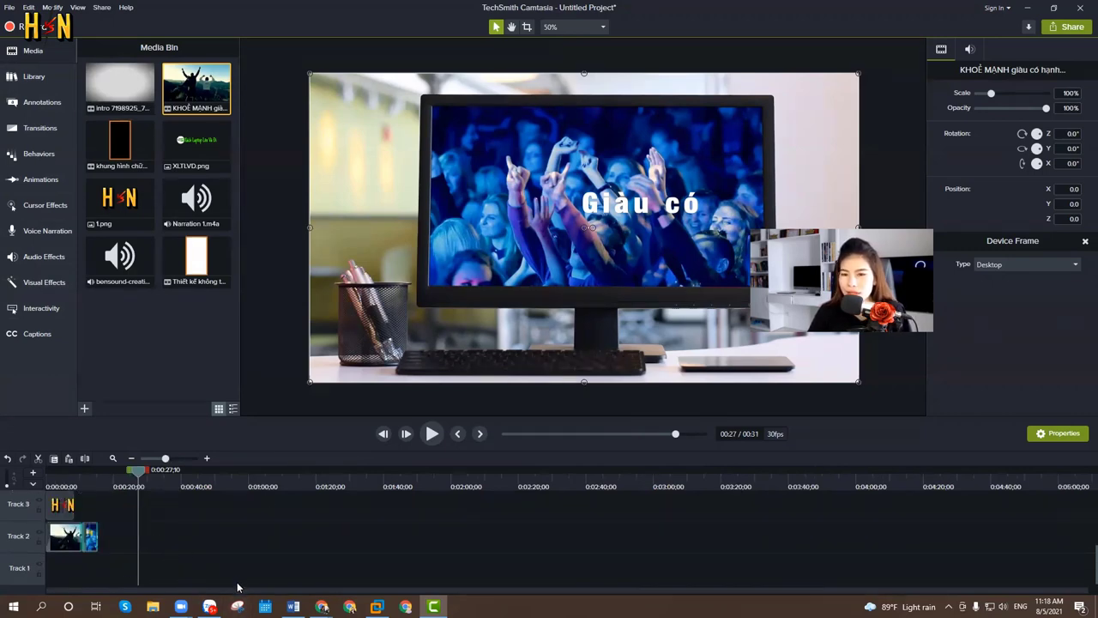
scroll(237, 586, "up", 3)
scroll(237, 582, "down", 2)
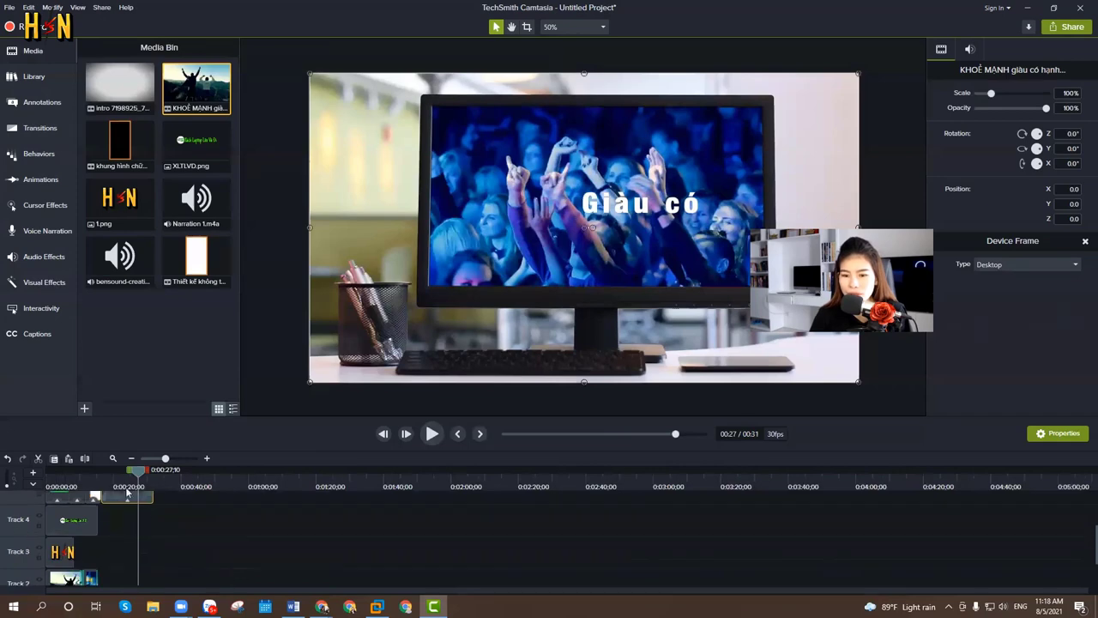
left_click_drag(136, 475, 31, 495)
key("space")
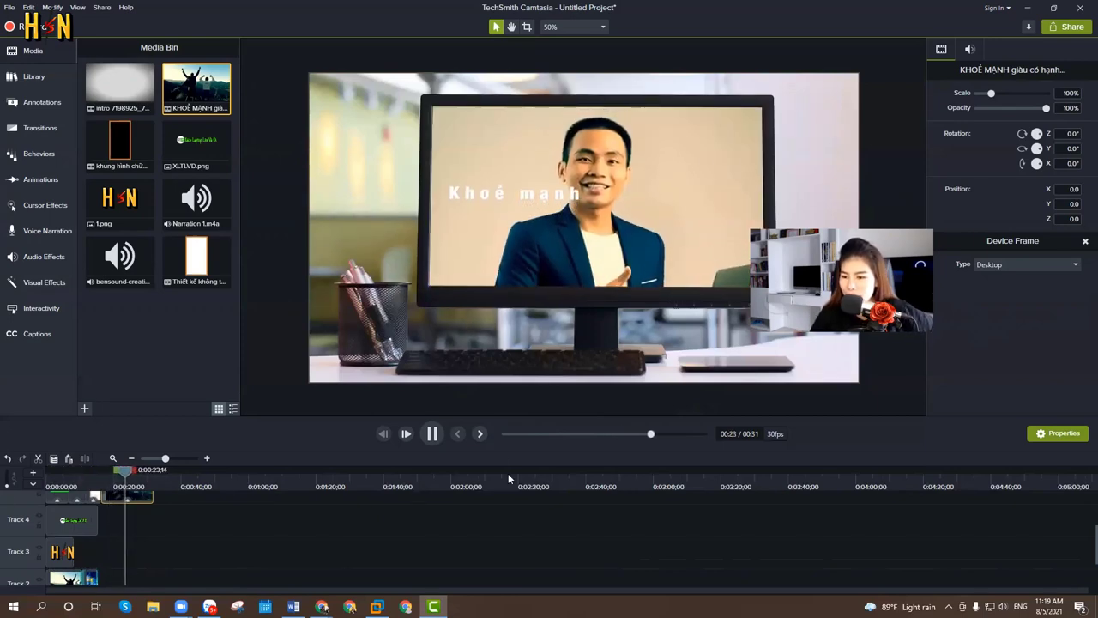
left_click(432, 434)
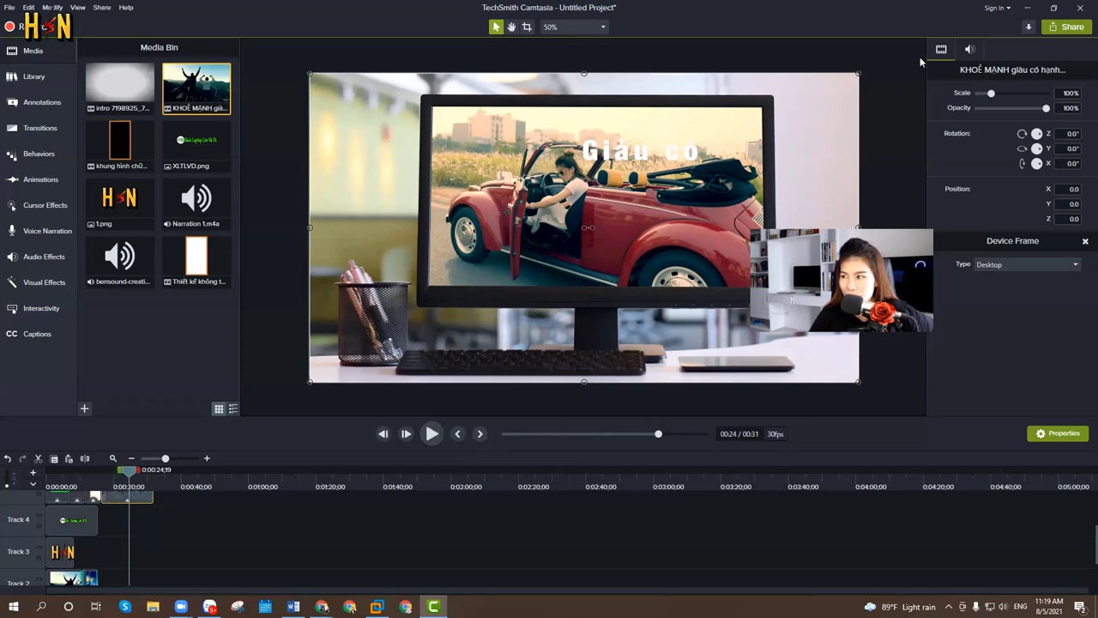
Start exporting the project to a local file with the MP4 with Smart Player (up to 1080p) preset
left_click(1072, 27)
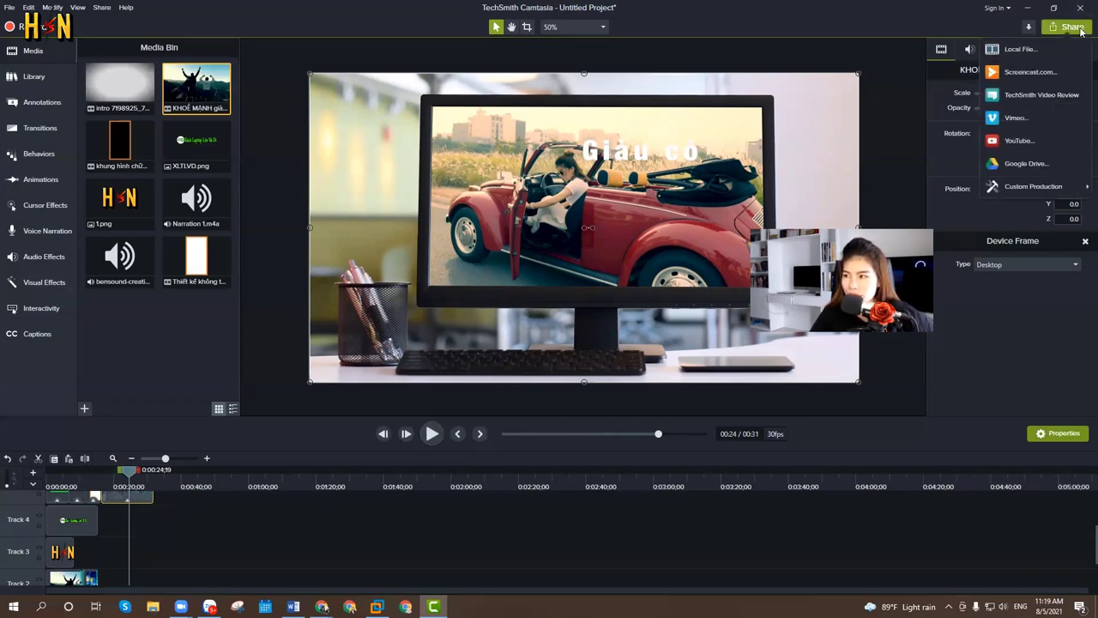
left_click(1035, 57)
left_click(639, 201)
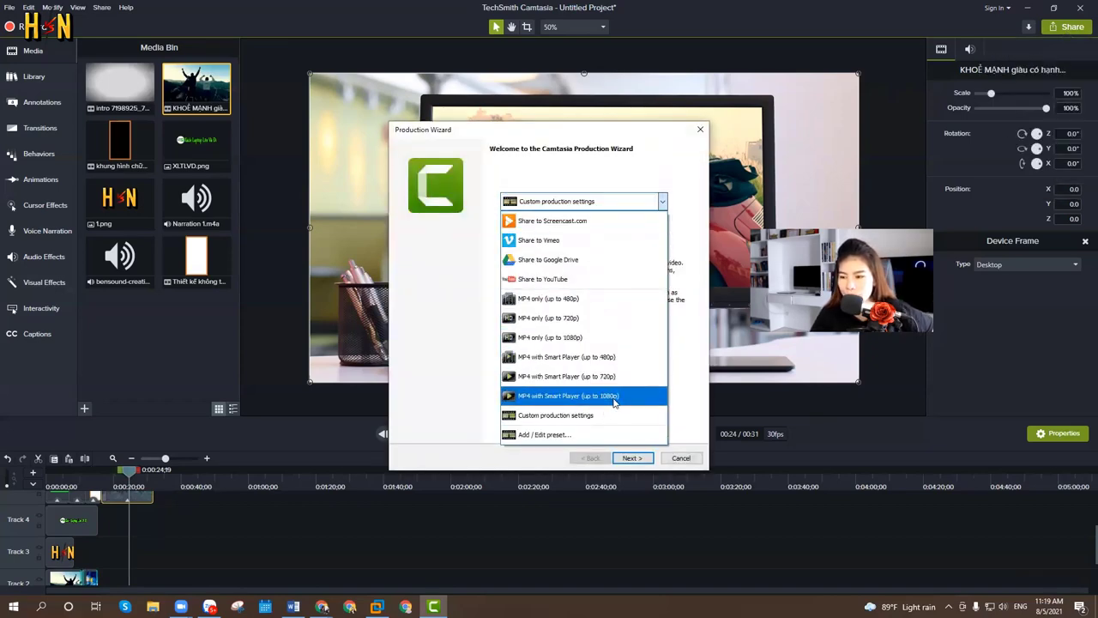
left_click(614, 396)
left_click(632, 458)
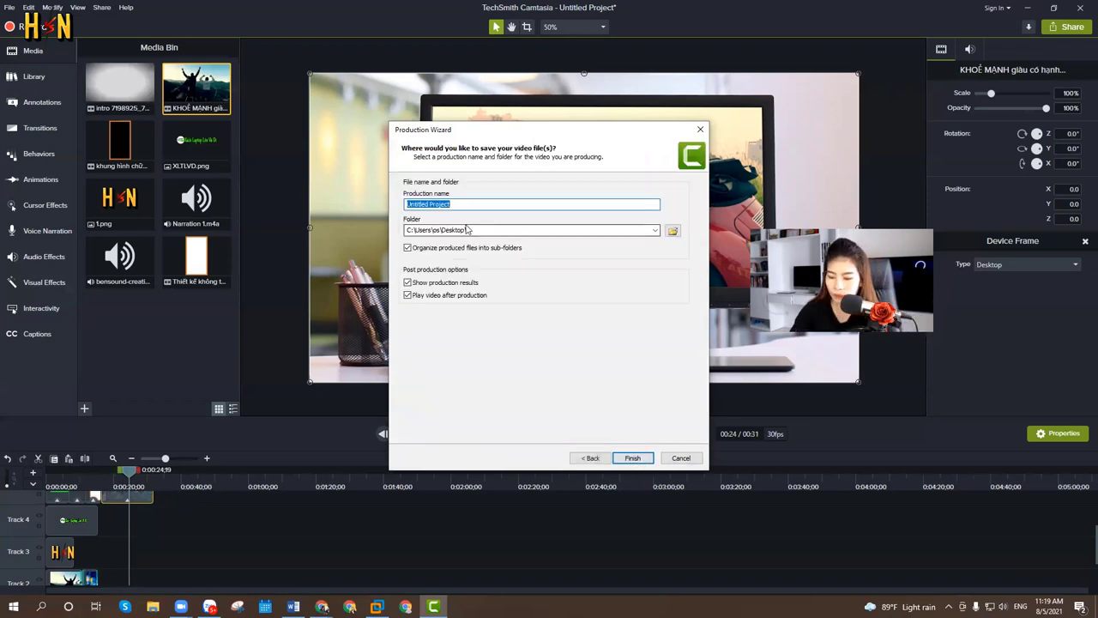
Name the production "video hướng dẫn", produce it into the Desktop folder and finish the production wizard
type("video")
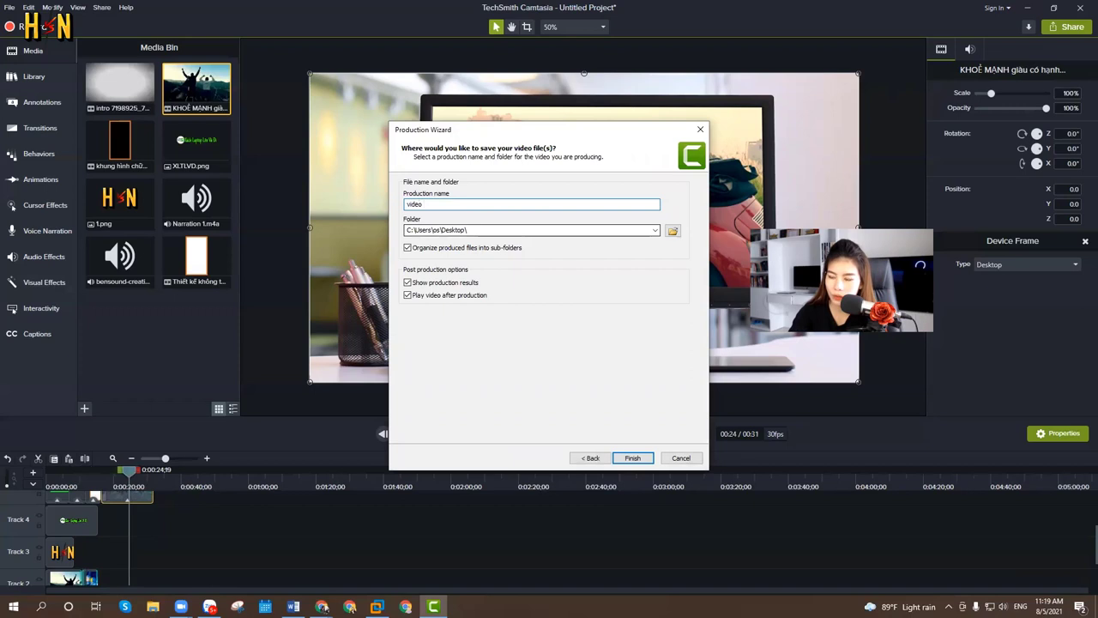
type(" hướng dẫn")
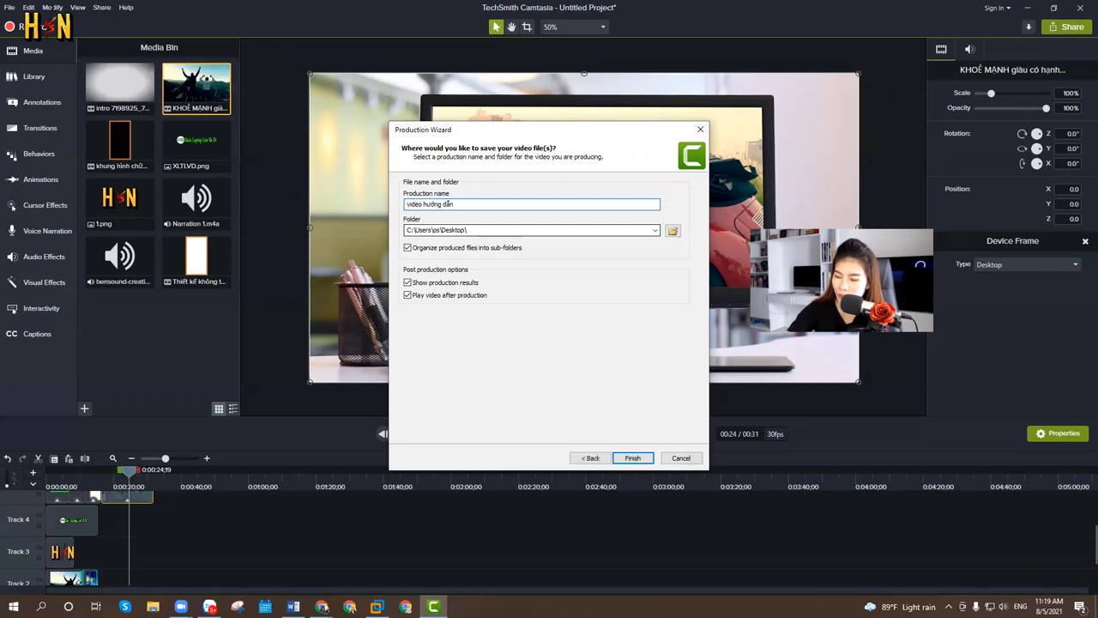
key("Return")
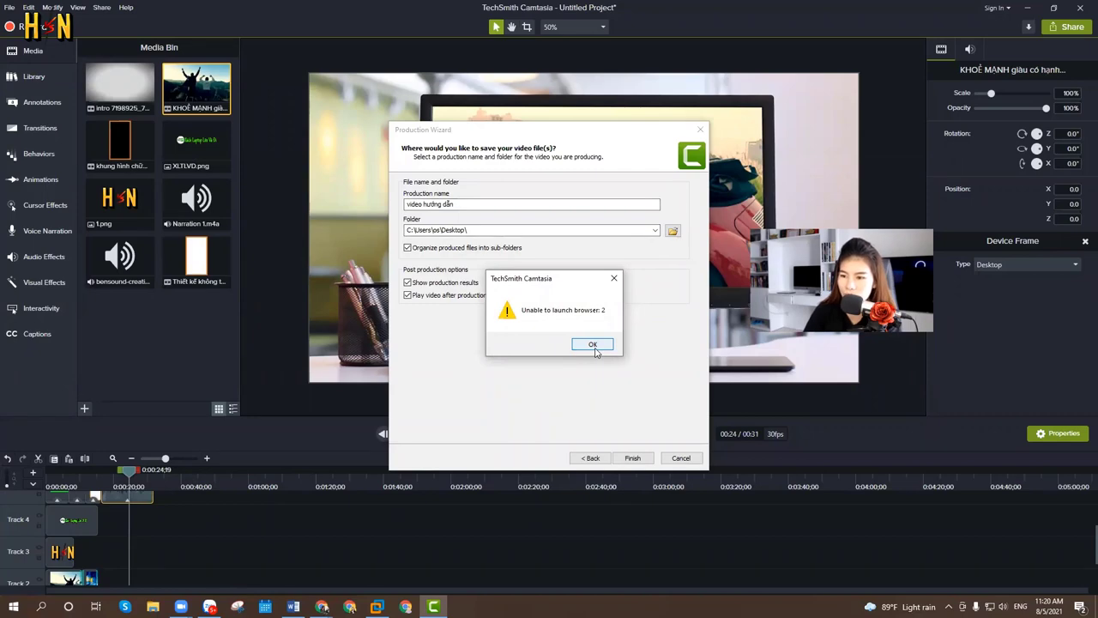
left_click(593, 345)
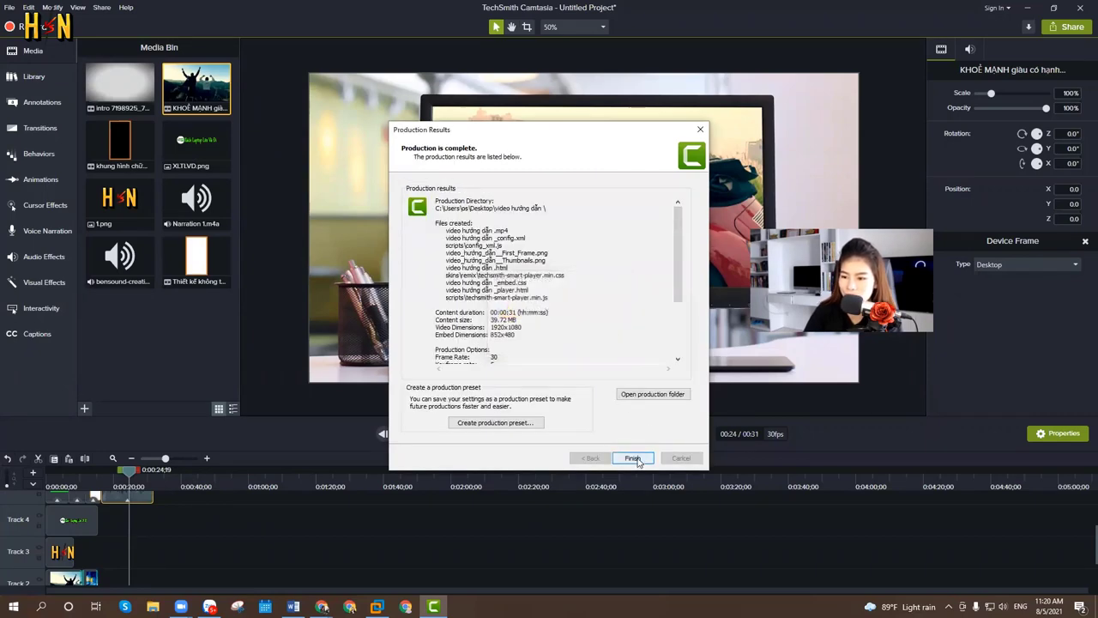
left_click(633, 458)
Refresh the desktop, check the contents of the "video hướng dẫn" folder and close its window
left_click(1028, 8)
right_click(407, 185)
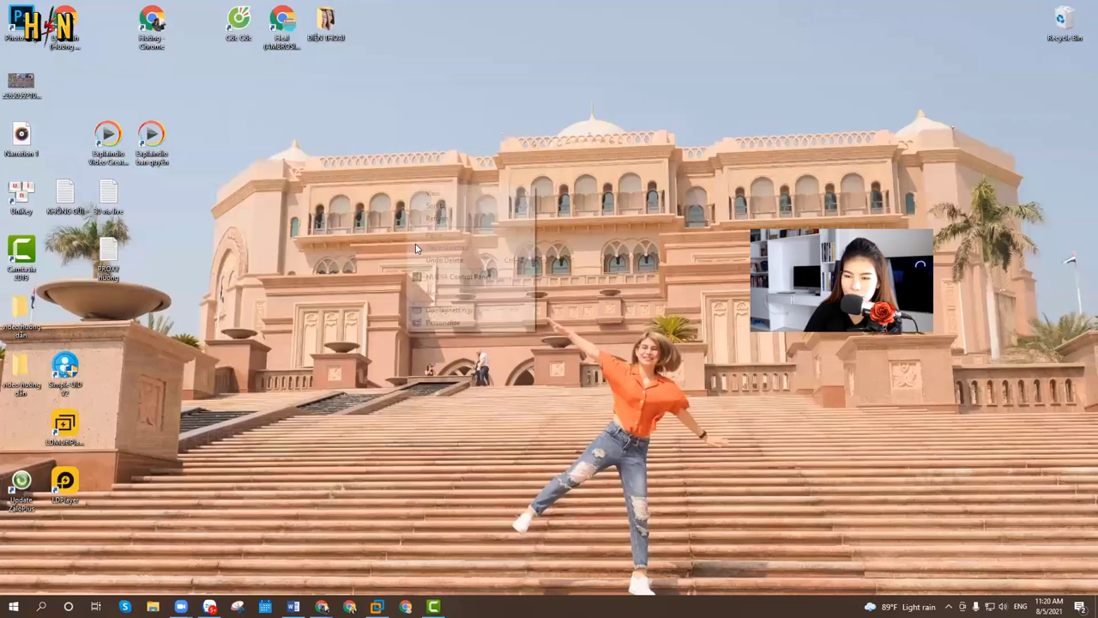
left_click(438, 219)
right_click(358, 155)
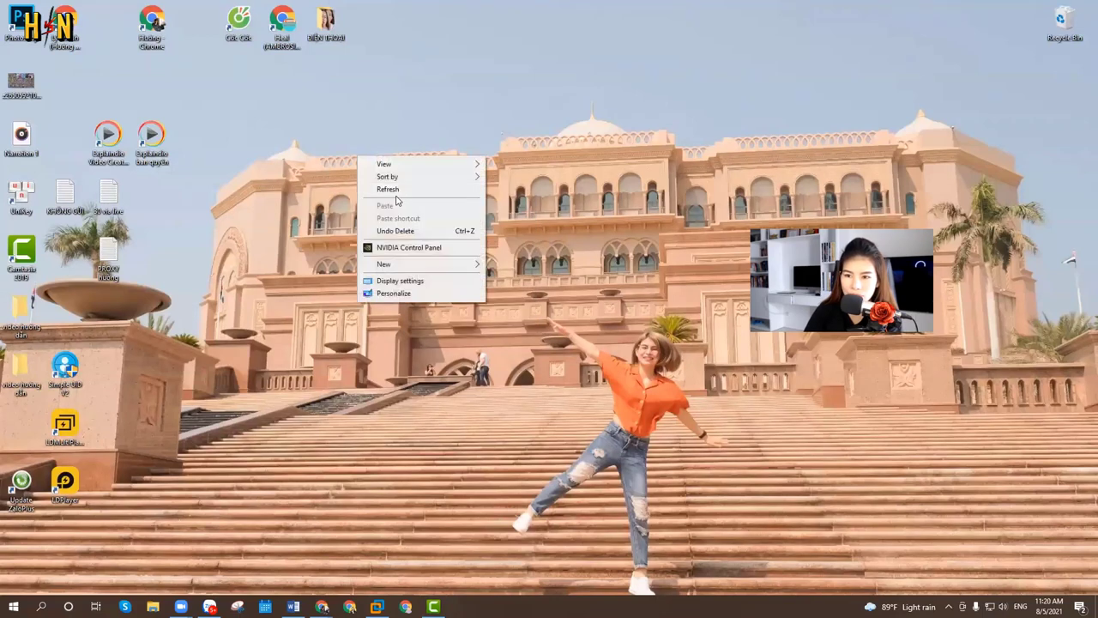
left_click(386, 188)
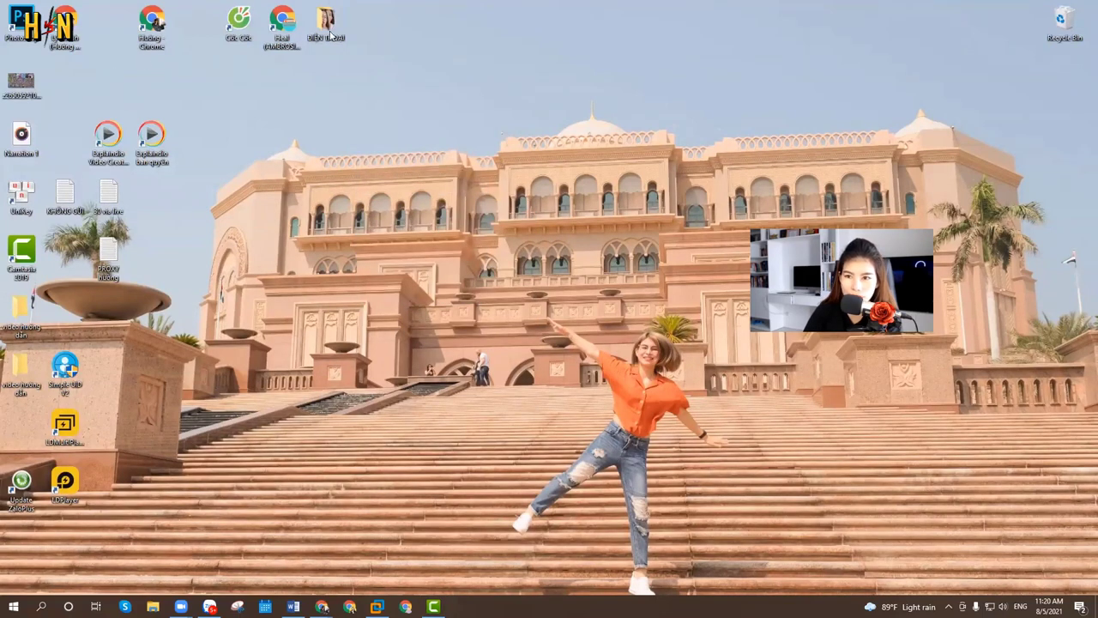
double_click(24, 391)
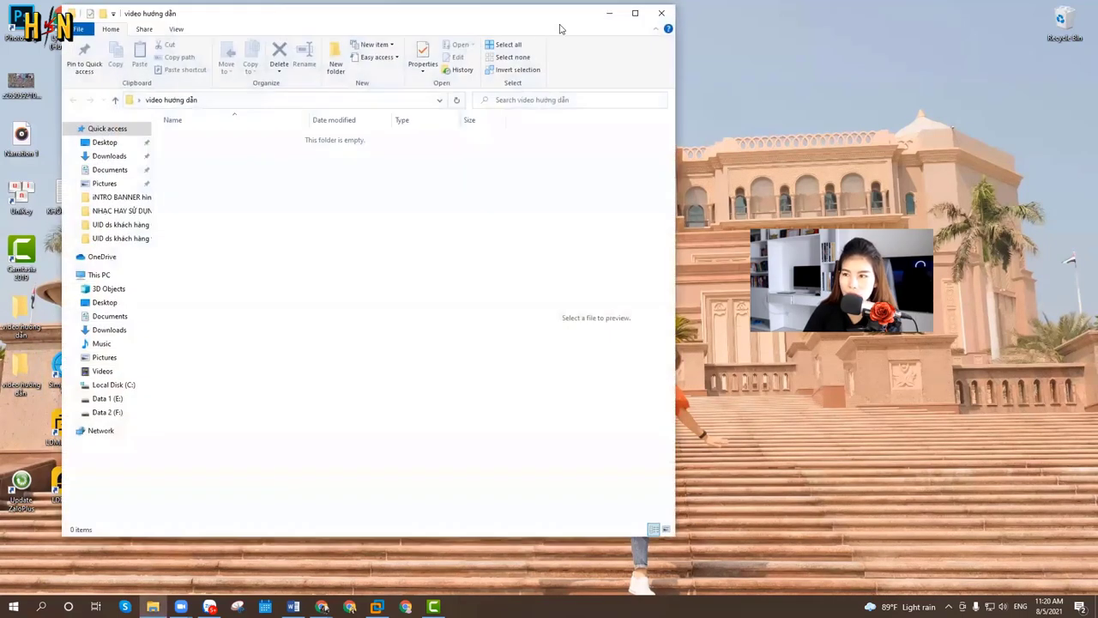
left_click(662, 14)
Return to Camtasia and export the project again as "video hd" with the MP4 with Smart Player (up to 1080p) preset
left_click(433, 607)
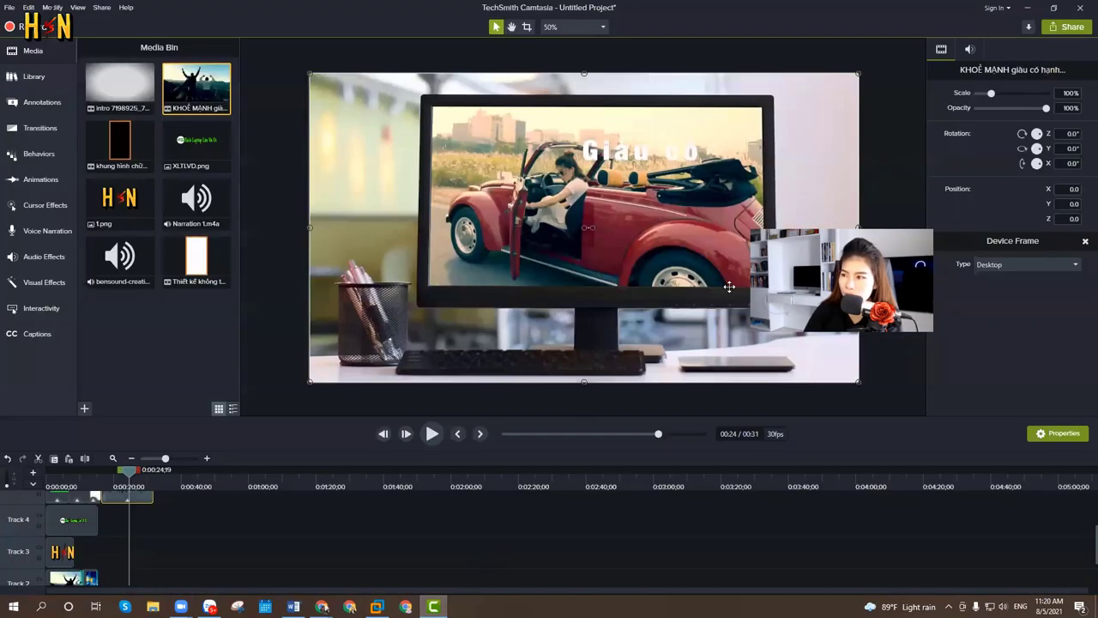
left_click(1067, 26)
left_click(1000, 49)
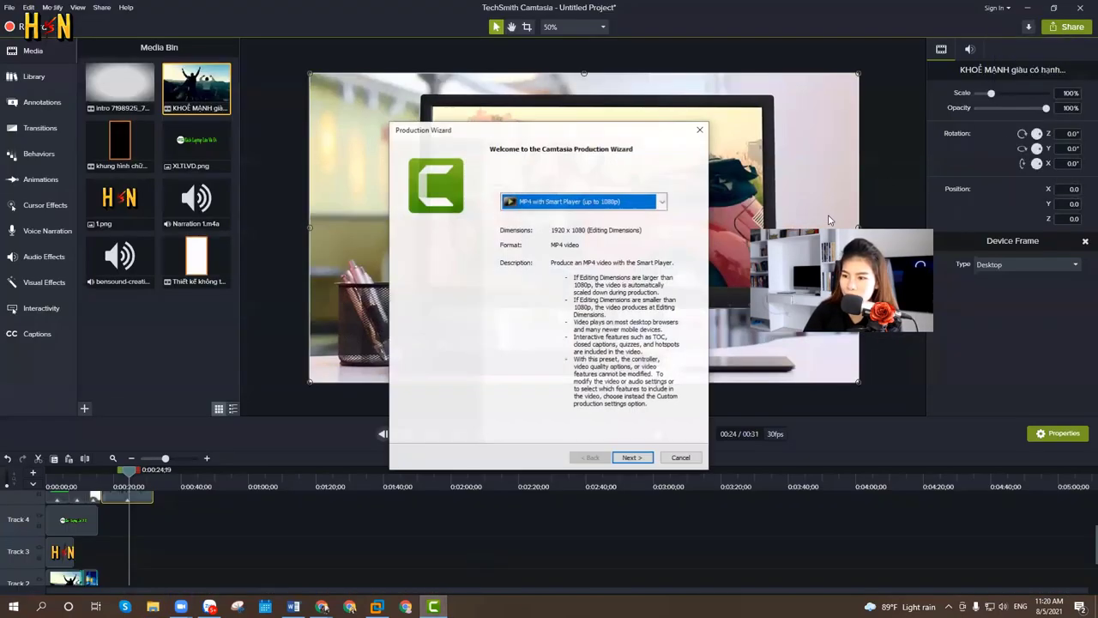
left_click(632, 457)
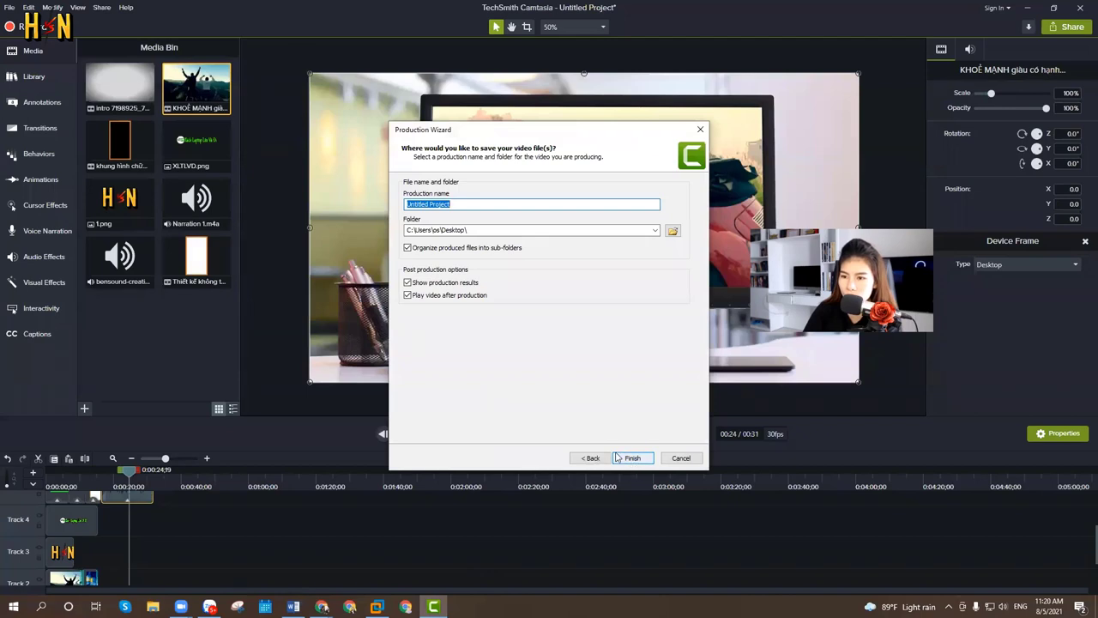
type("video hd")
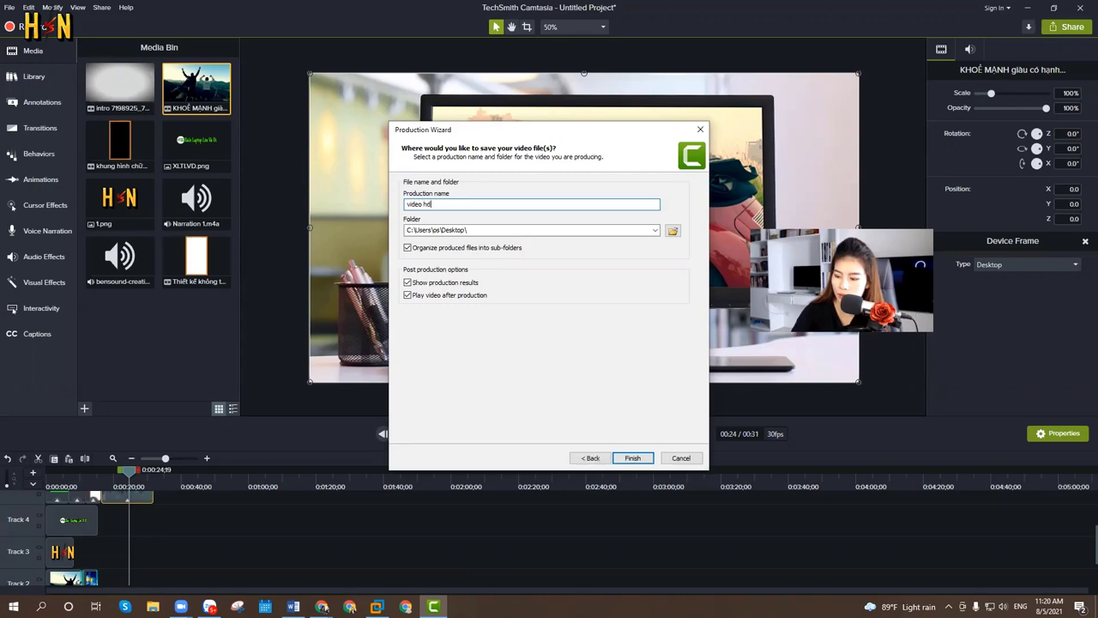
key("Return")
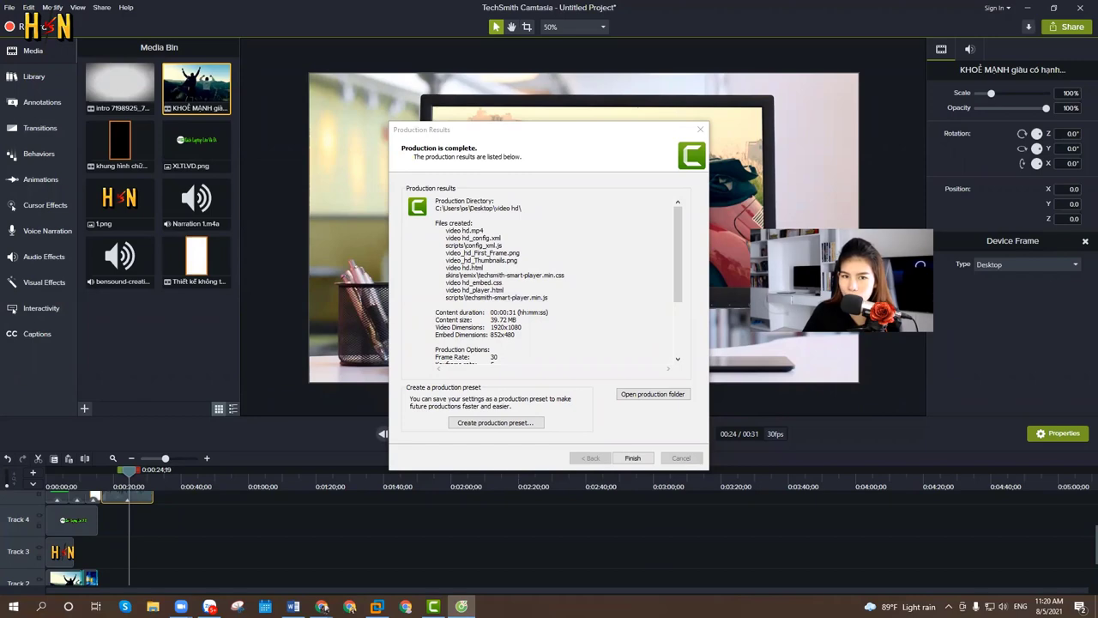
left_click(633, 458)
Refresh the desktop, open the "video hd" folder and watch the exported "video hd" MP4 file, closing the player at the end
left_click(1030, 8)
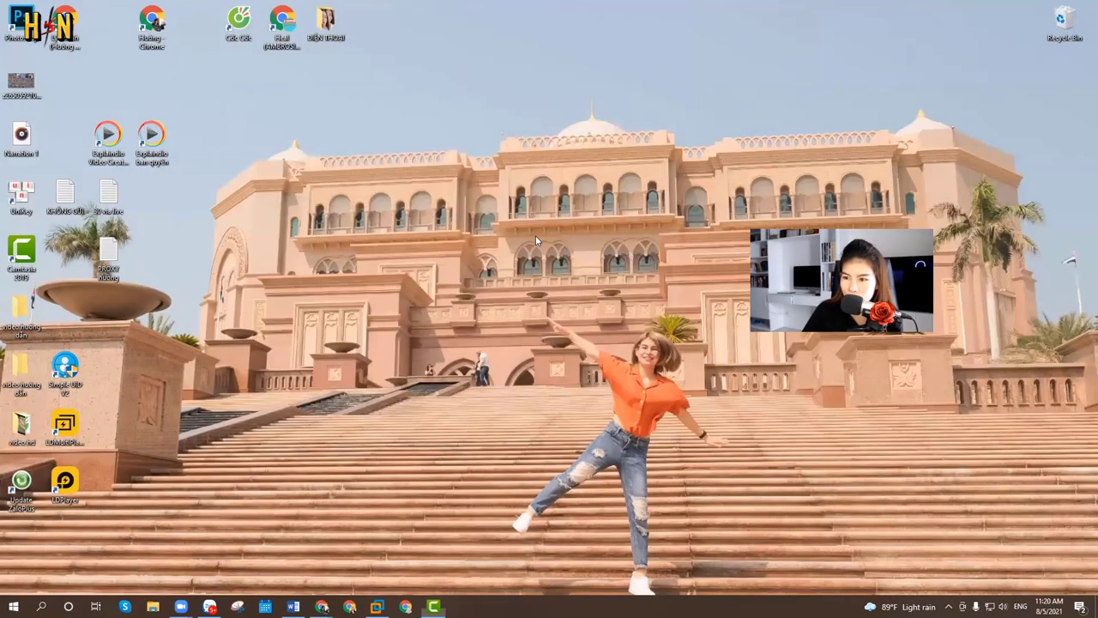
right_click(536, 237)
left_click(575, 271)
right_click(546, 209)
left_click(575, 243)
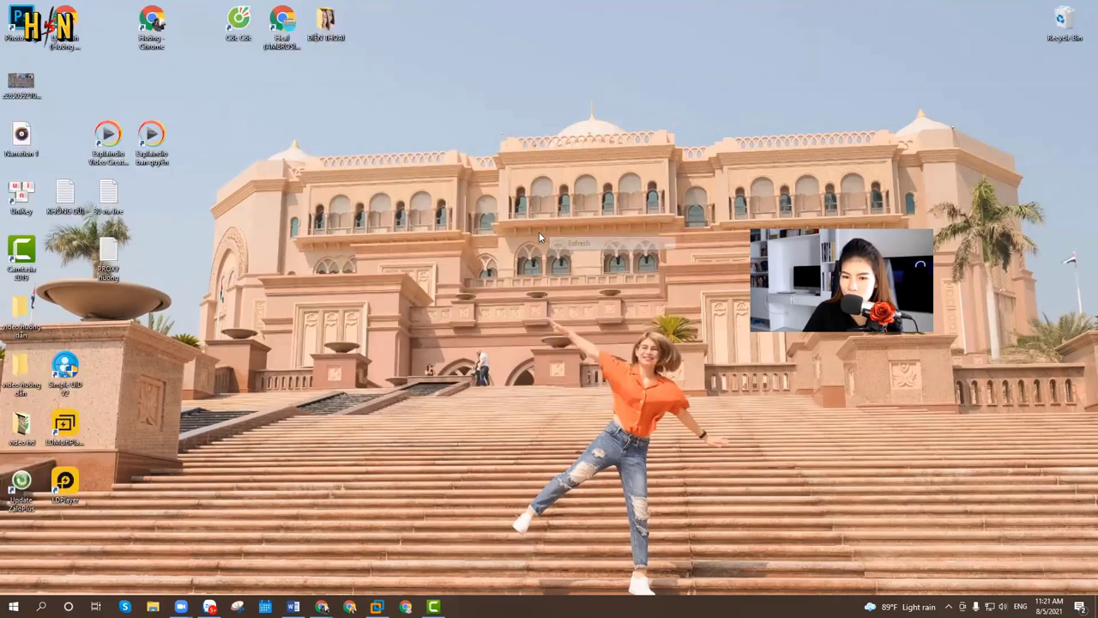
right_click(540, 235)
left_click(574, 271)
right_click(487, 210)
left_click(429, 486)
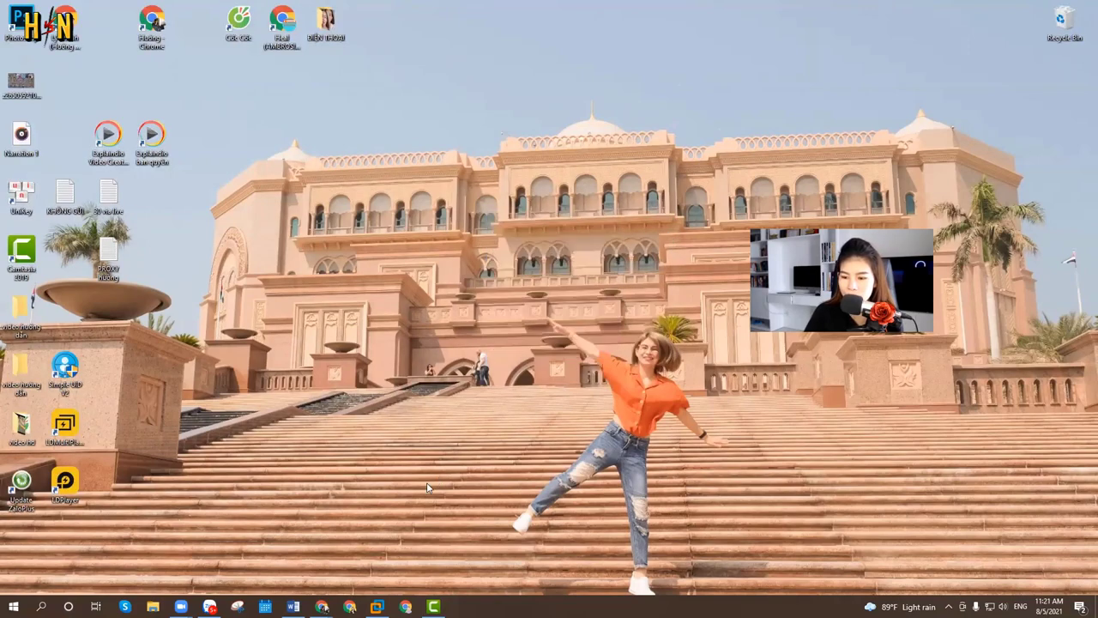
double_click(29, 425)
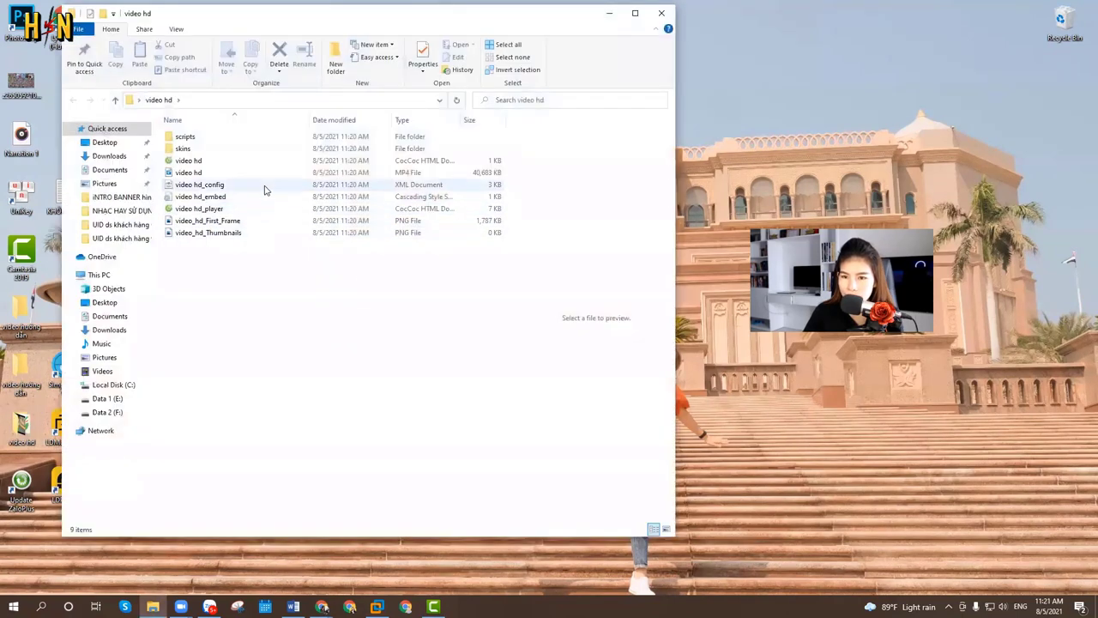
double_click(273, 173)
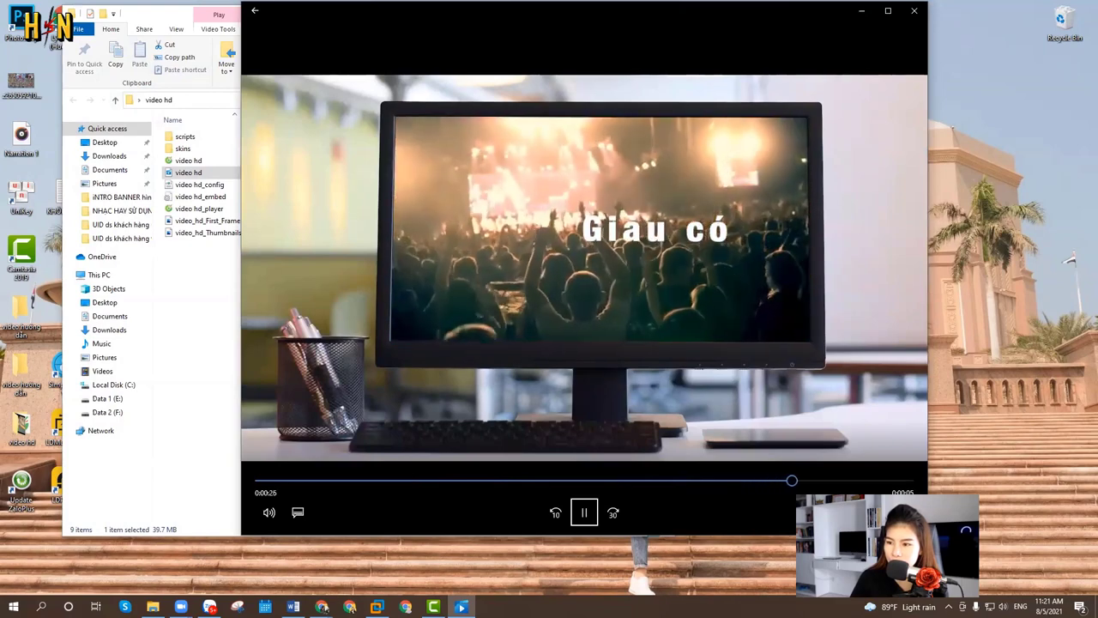
left_click(914, 10)
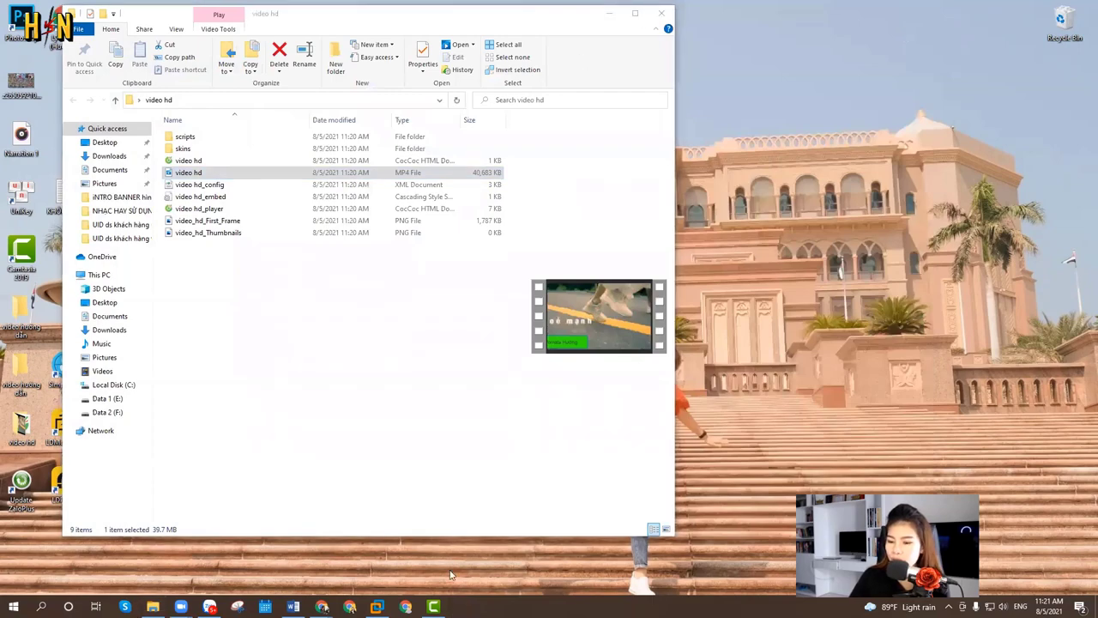
Return to Camtasia and delete all clips from the timeline tracks
left_click(433, 606)
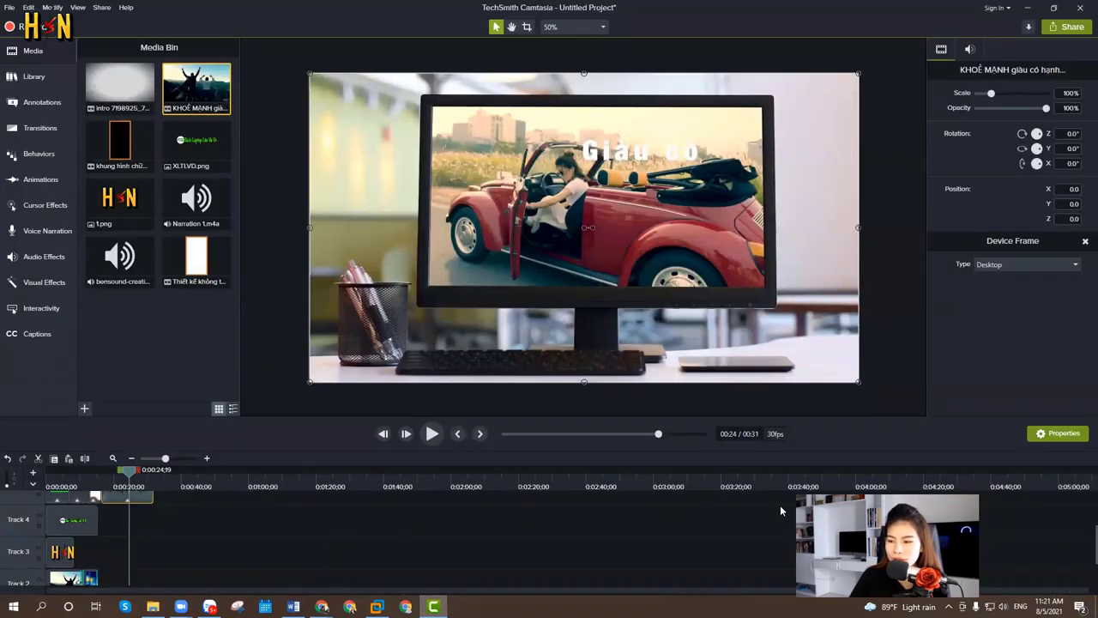
scroll(230, 558, "up", 1)
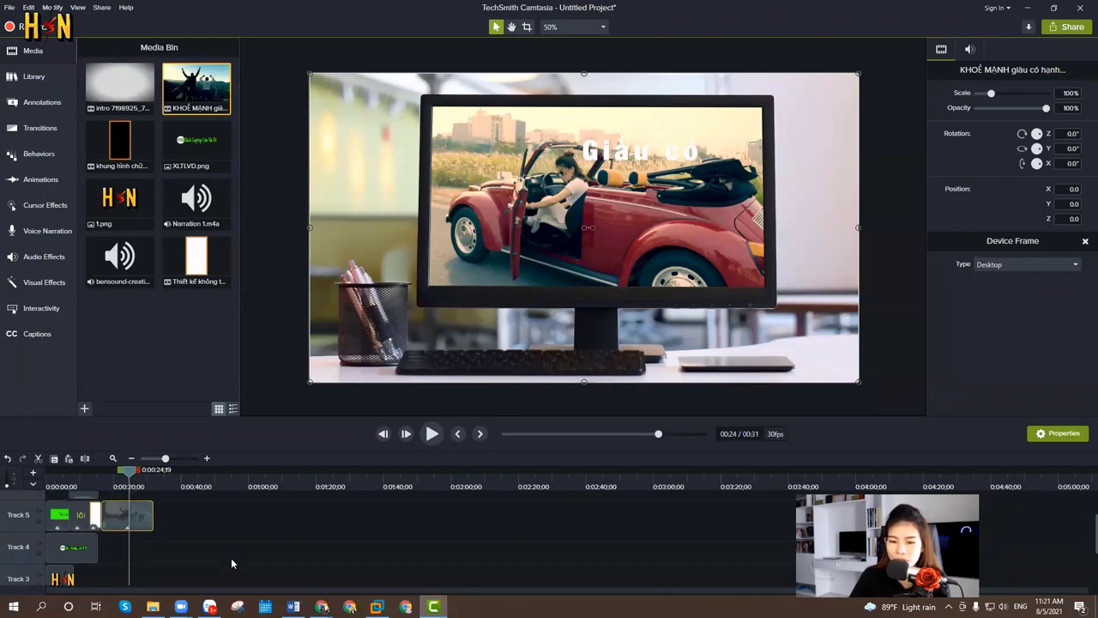
scroll(231, 558, "down", 2)
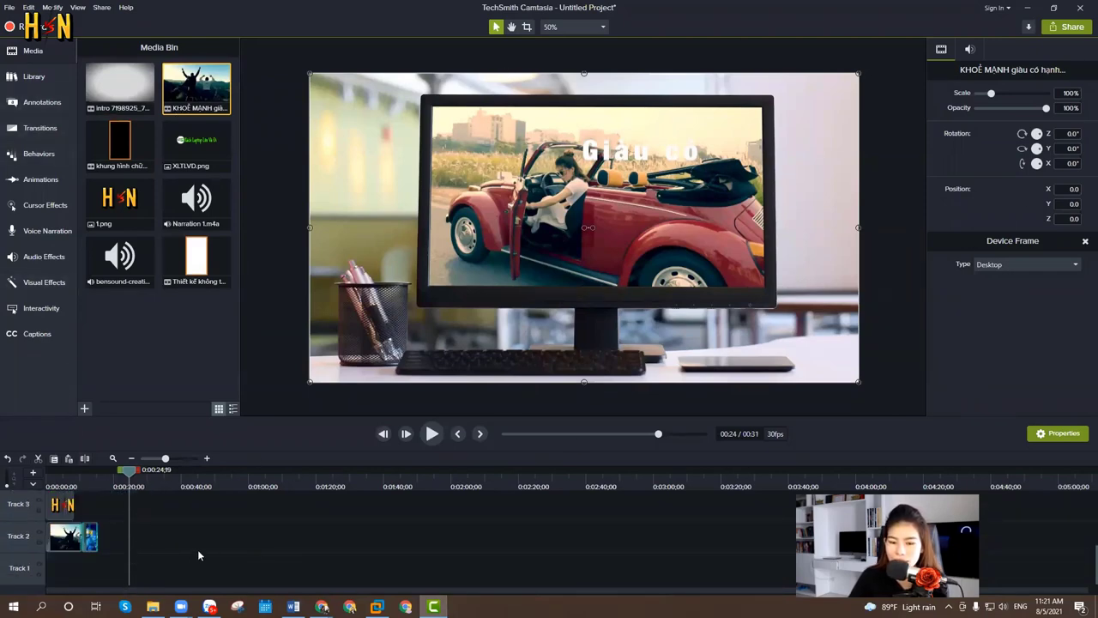
left_click(148, 459)
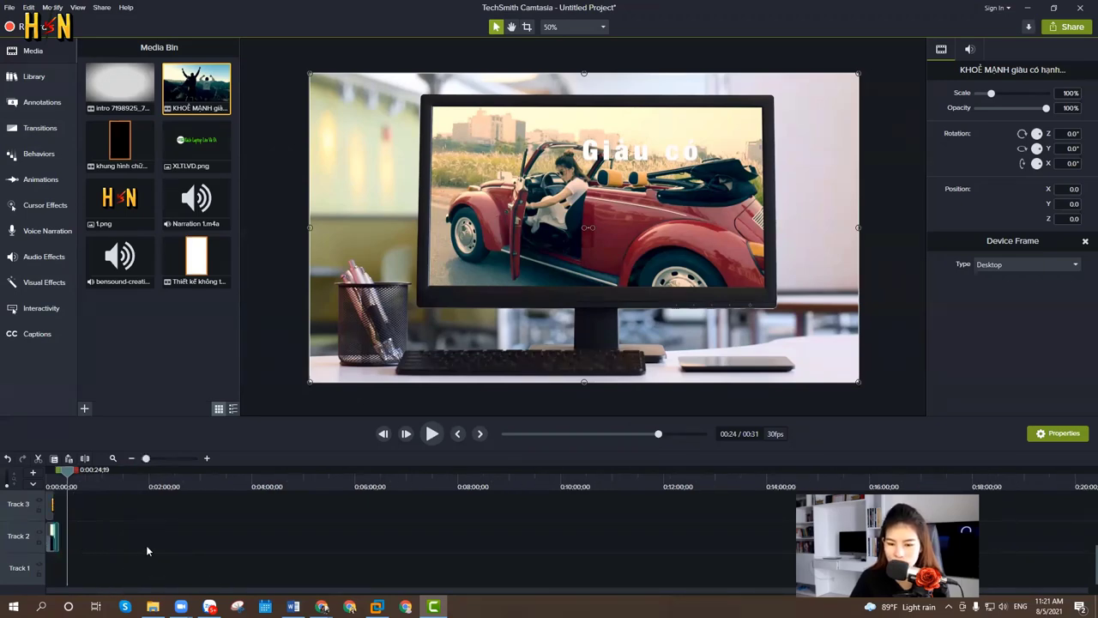
left_click_drag(147, 547, 32, 449)
key("Delete")
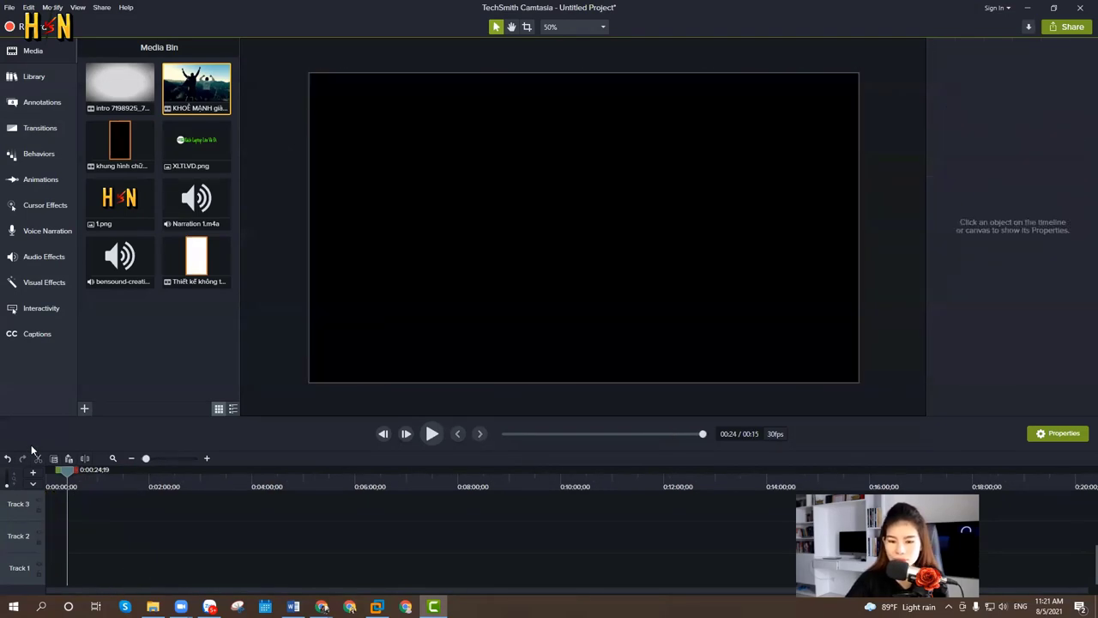
scroll(352, 504, "up", 3)
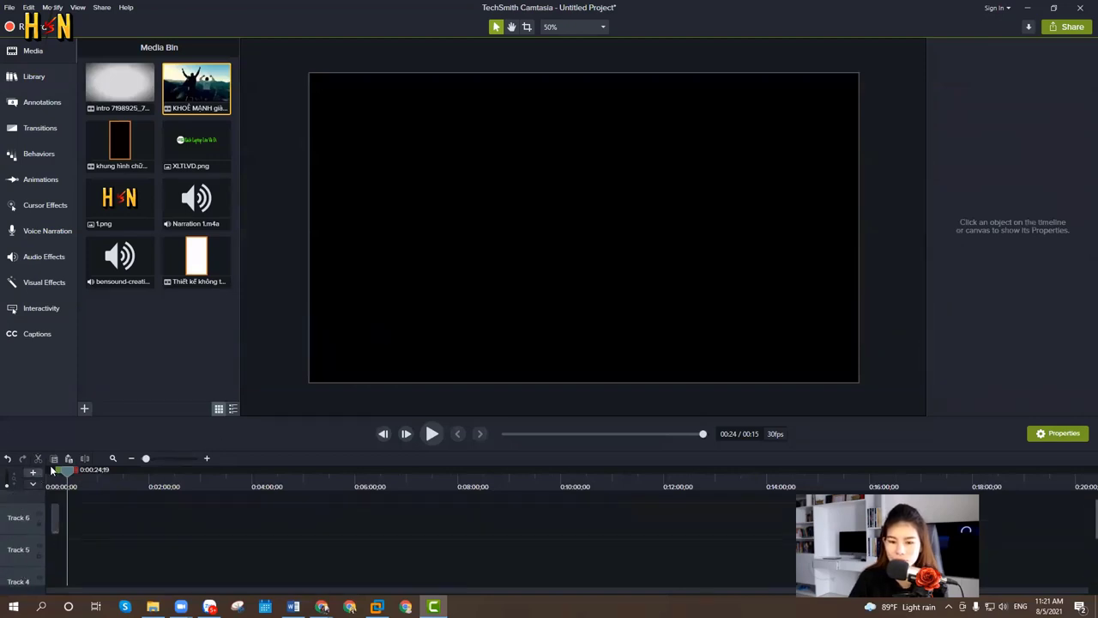
left_click(129, 519)
key("Delete")
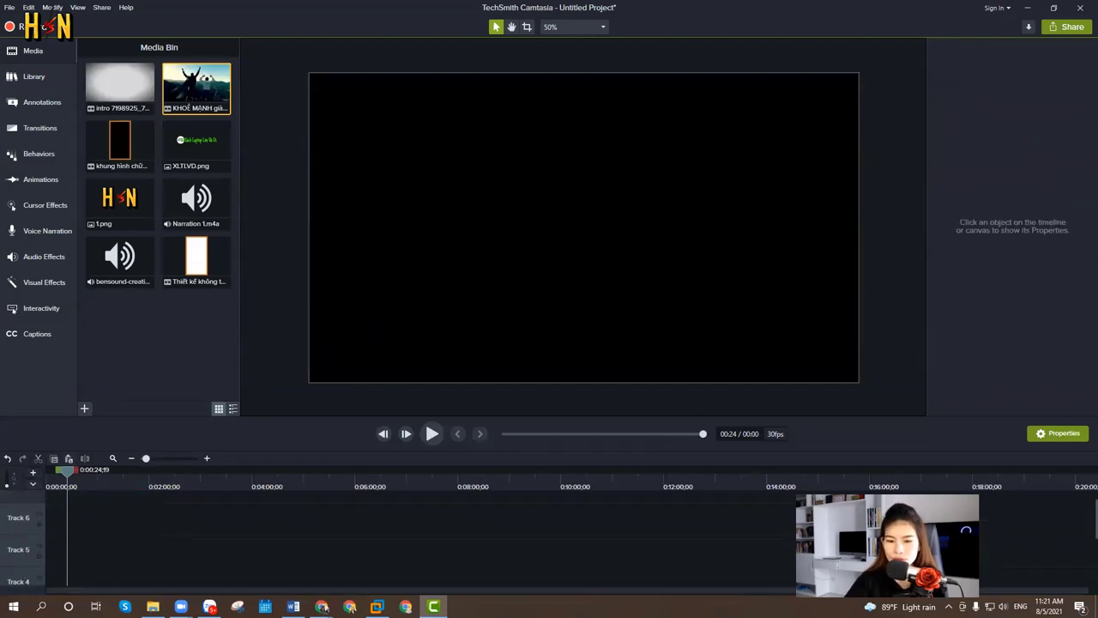
Close Camtasia without saving the project, close the "video hd" folder window and refresh the desktop
left_click(1081, 8)
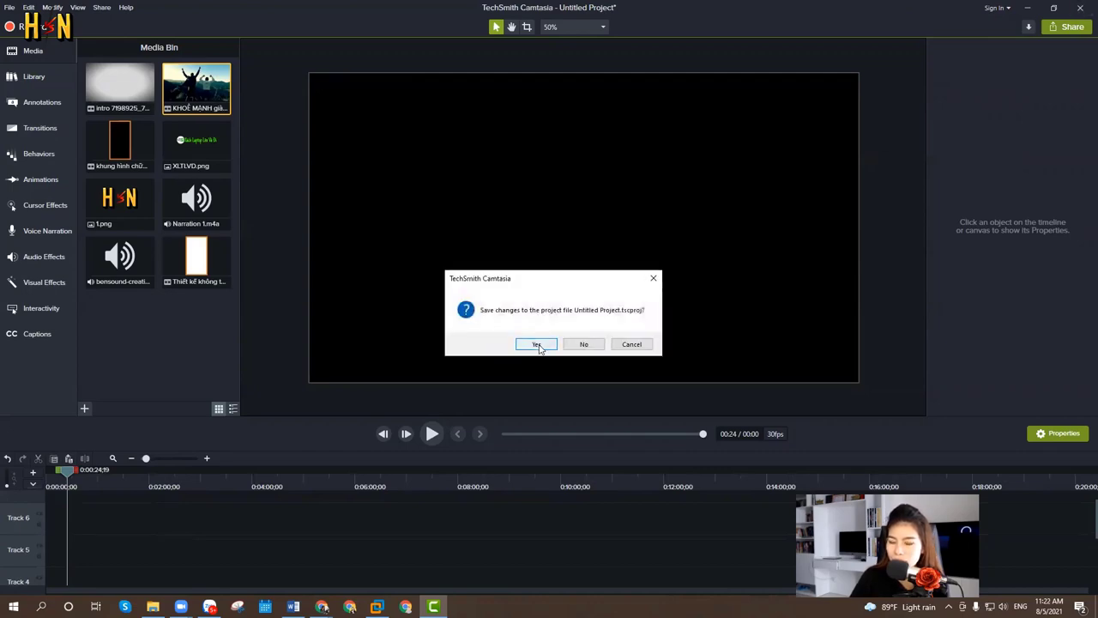
left_click(584, 345)
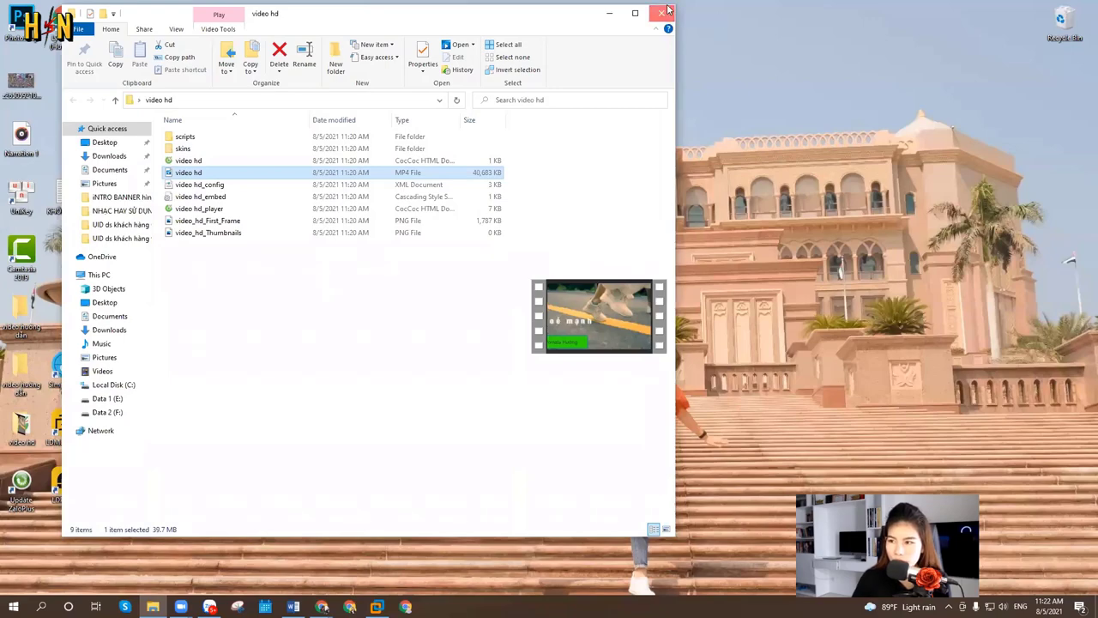
left_click(668, 11)
right_click(647, 31)
left_click(653, 61)
right_click(612, 69)
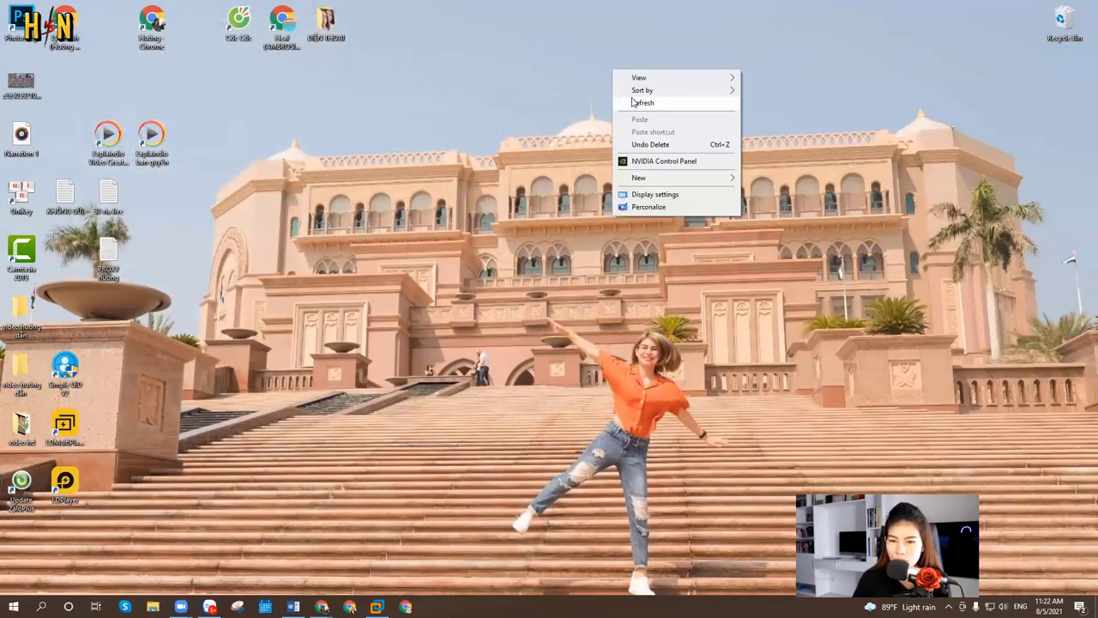
left_click(635, 102)
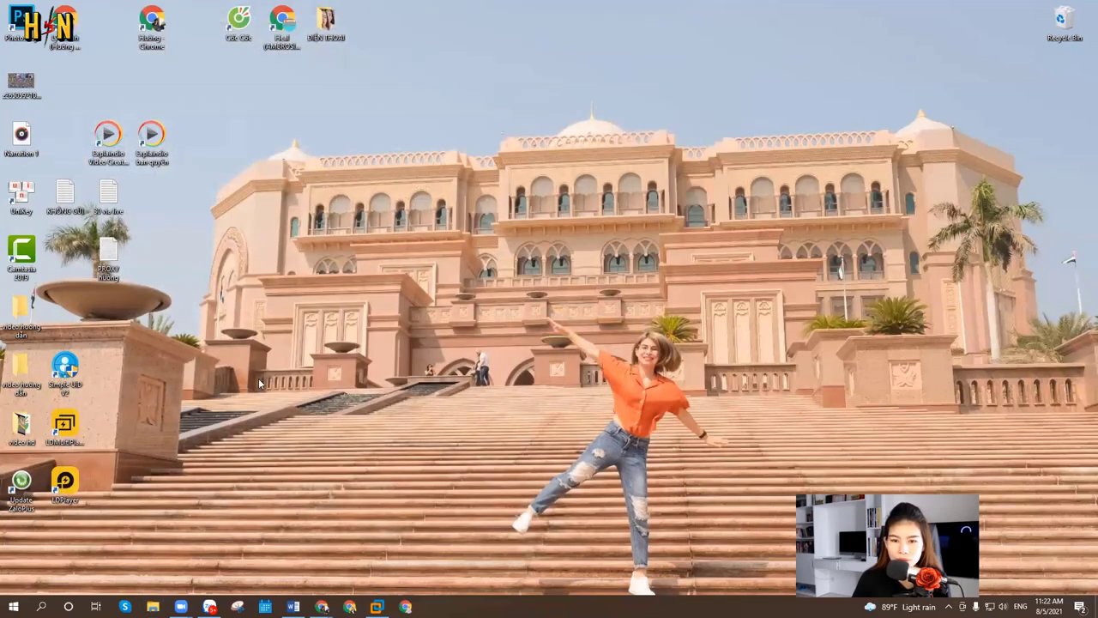
Launch Camtasia again and create a new project
double_click(32, 260)
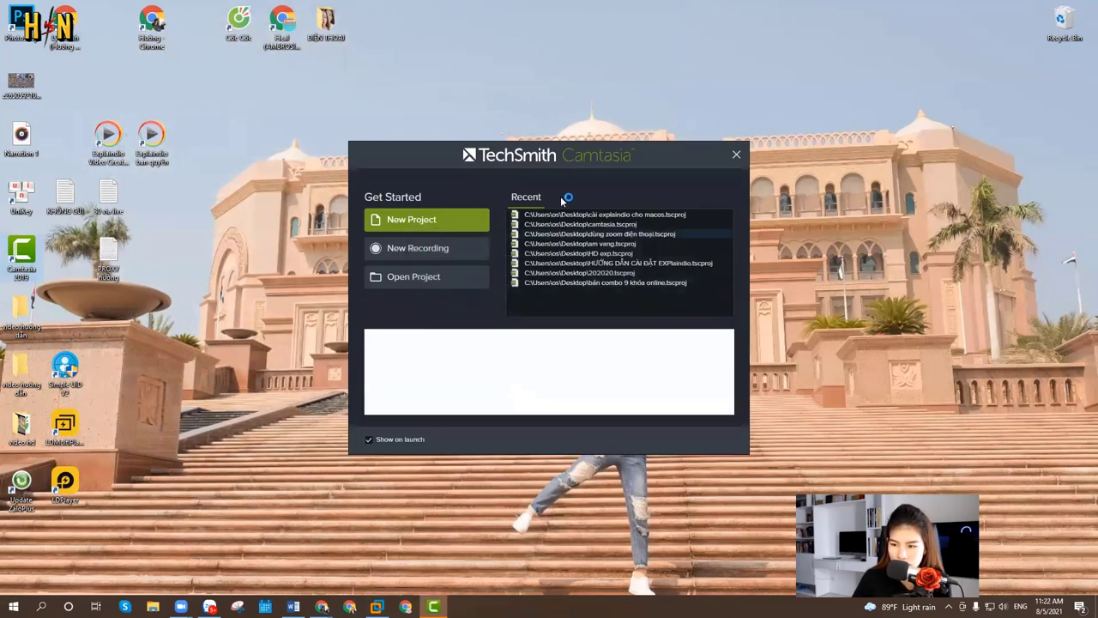
left_click(440, 225)
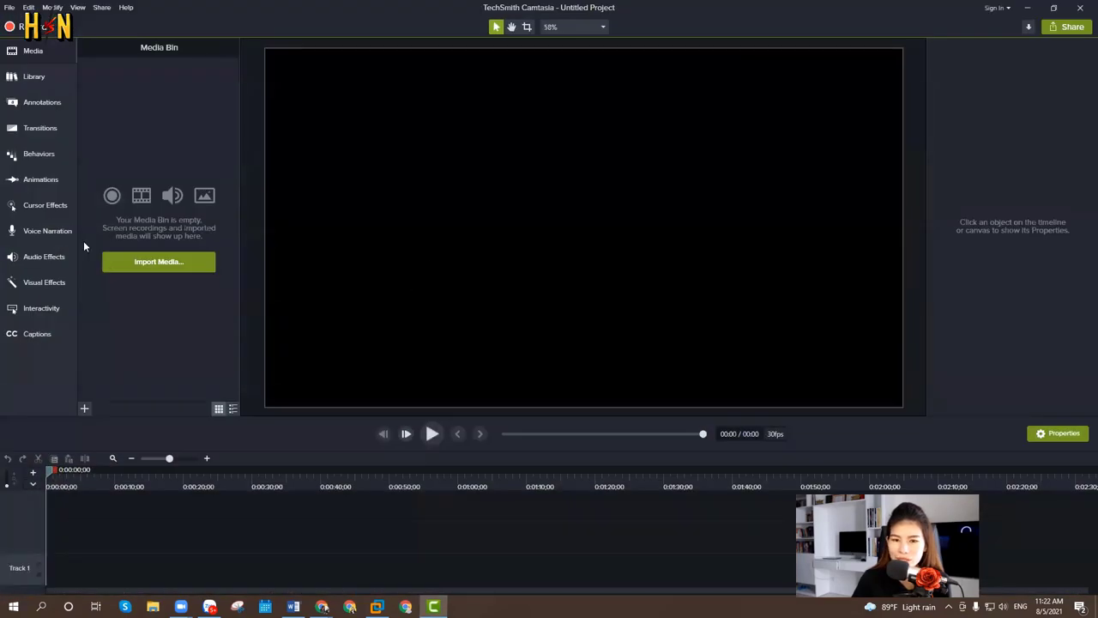
Import the video 20201122_185832_873_1 from the desktop folder "ĐIỆN THOẠI" and place it at the start of Track 2
left_click(161, 264)
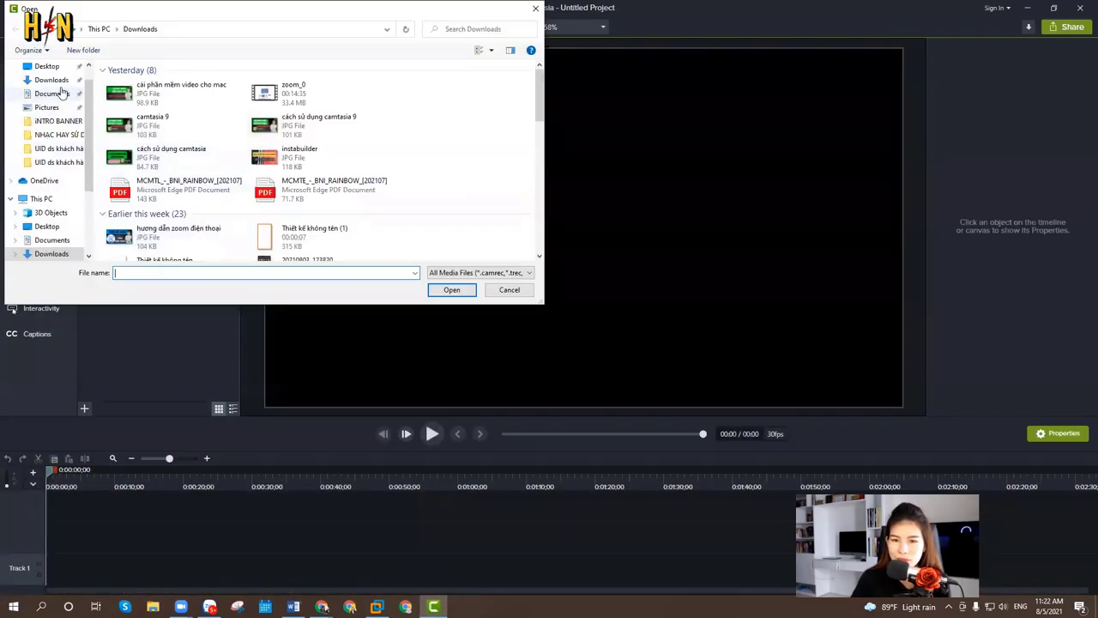
left_click(62, 68)
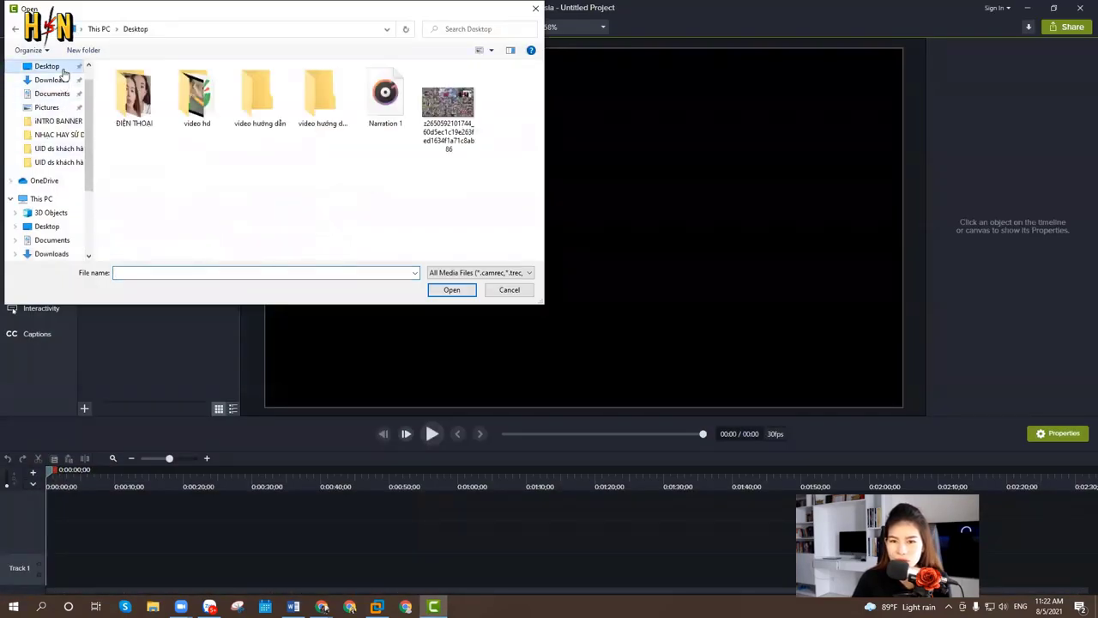
double_click(135, 98)
scroll(392, 237, "down", 5)
scroll(369, 243, "up", 5)
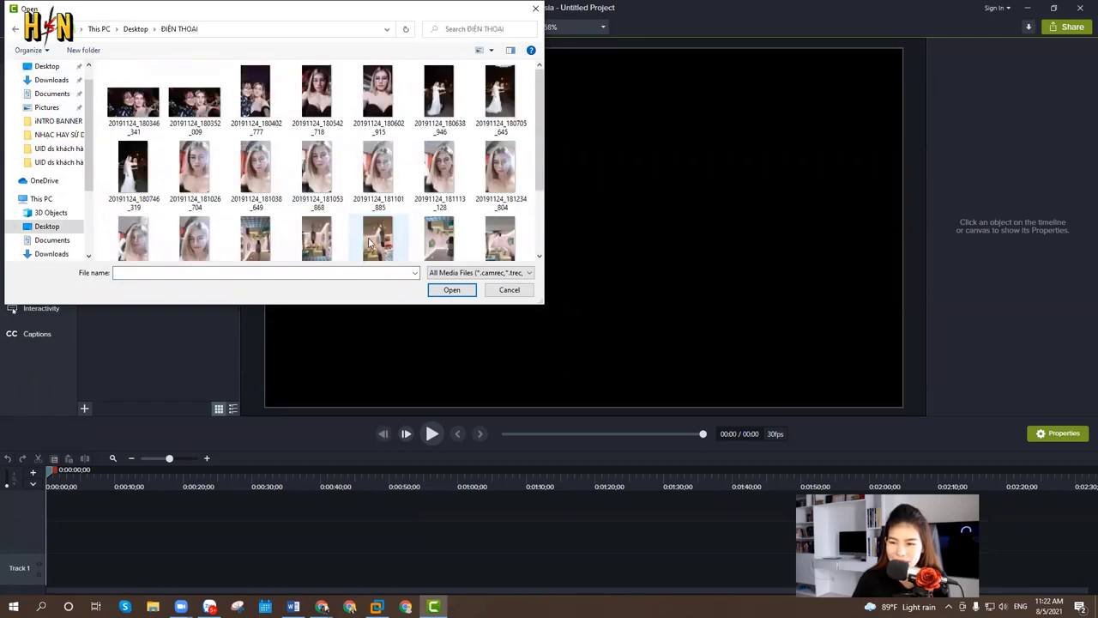
scroll(373, 240, "down", 2)
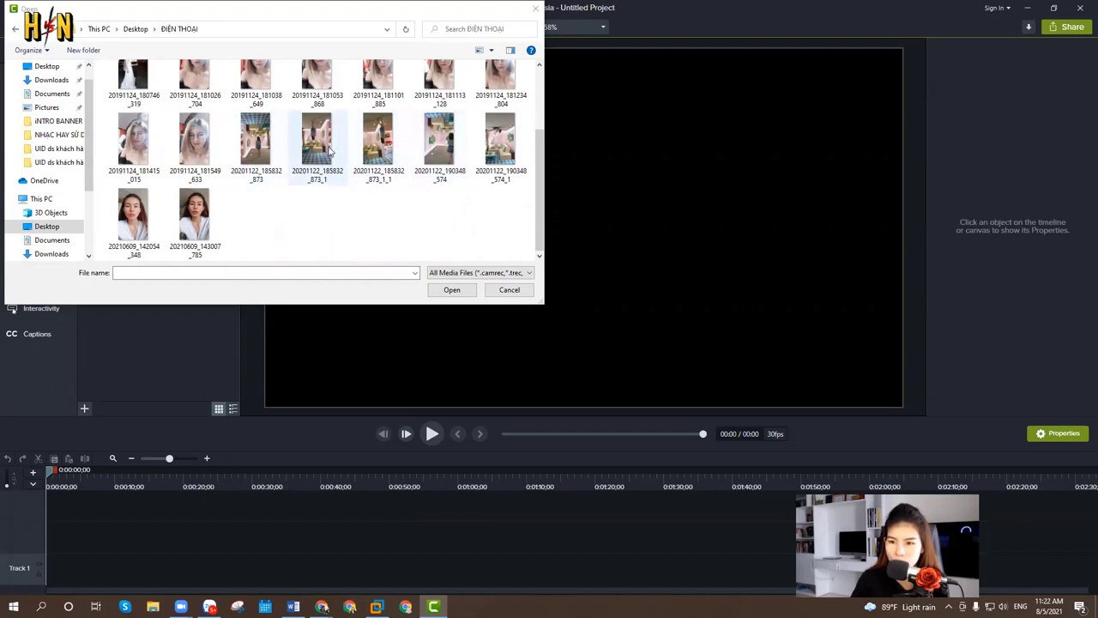
left_click(331, 152)
left_click(451, 290)
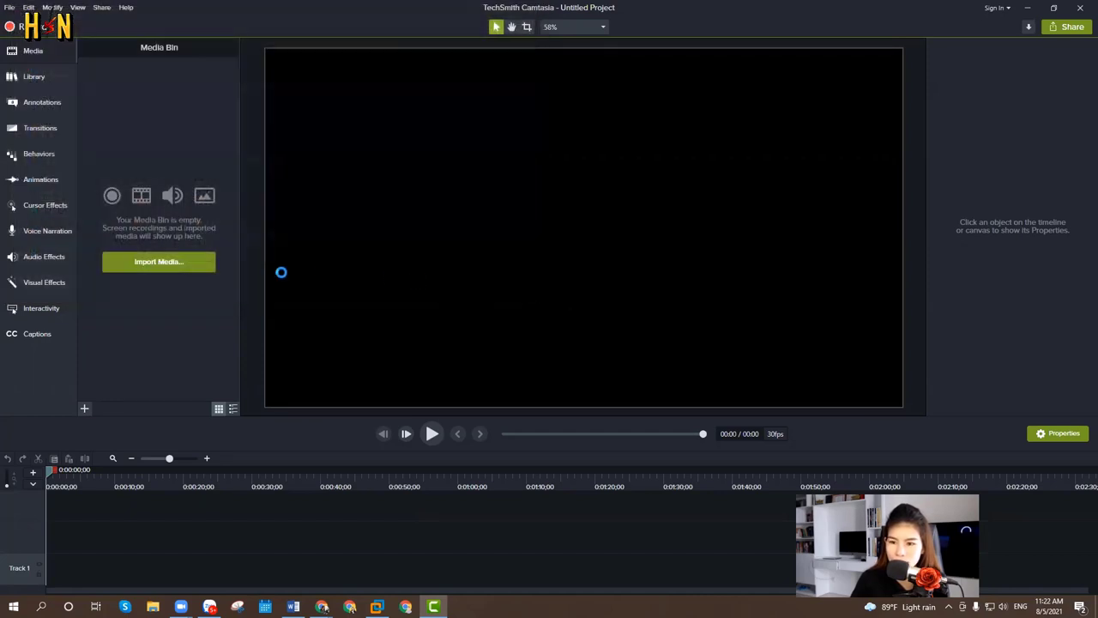
left_click_drag(117, 88, 52, 541)
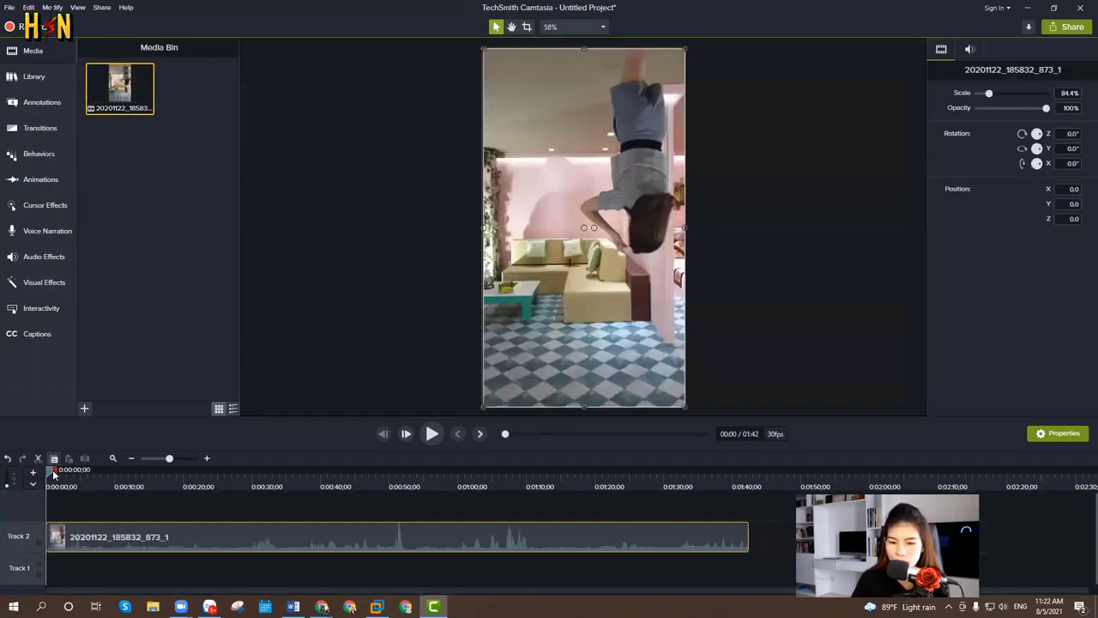
Preview the clip's opening seconds and review the canvas dimensions in the project settings without changing them
left_click(432, 435)
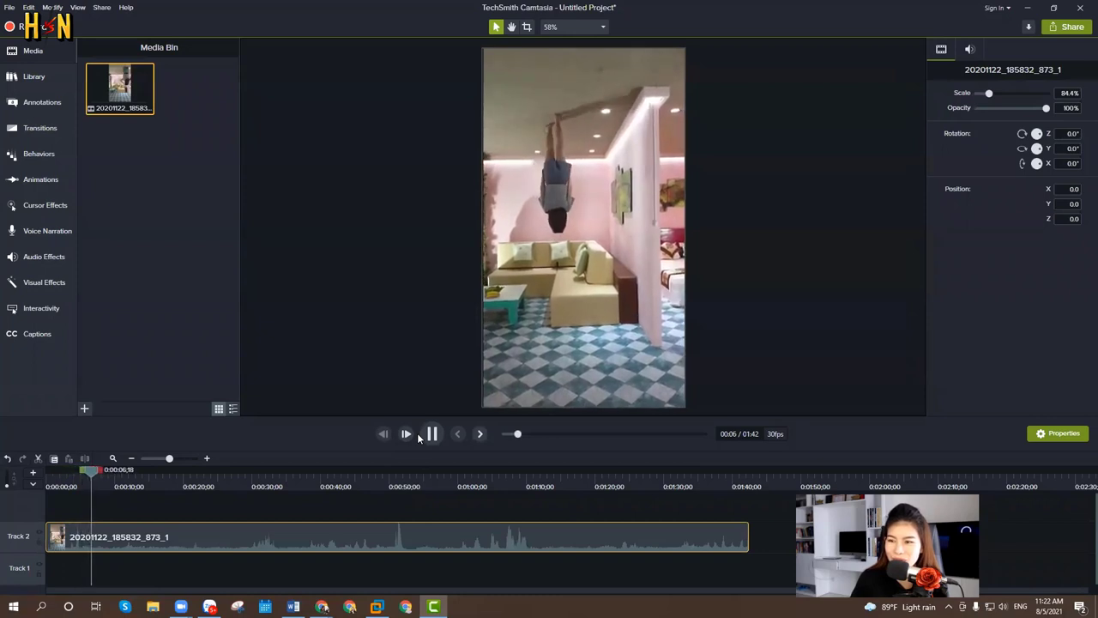
left_click(433, 434)
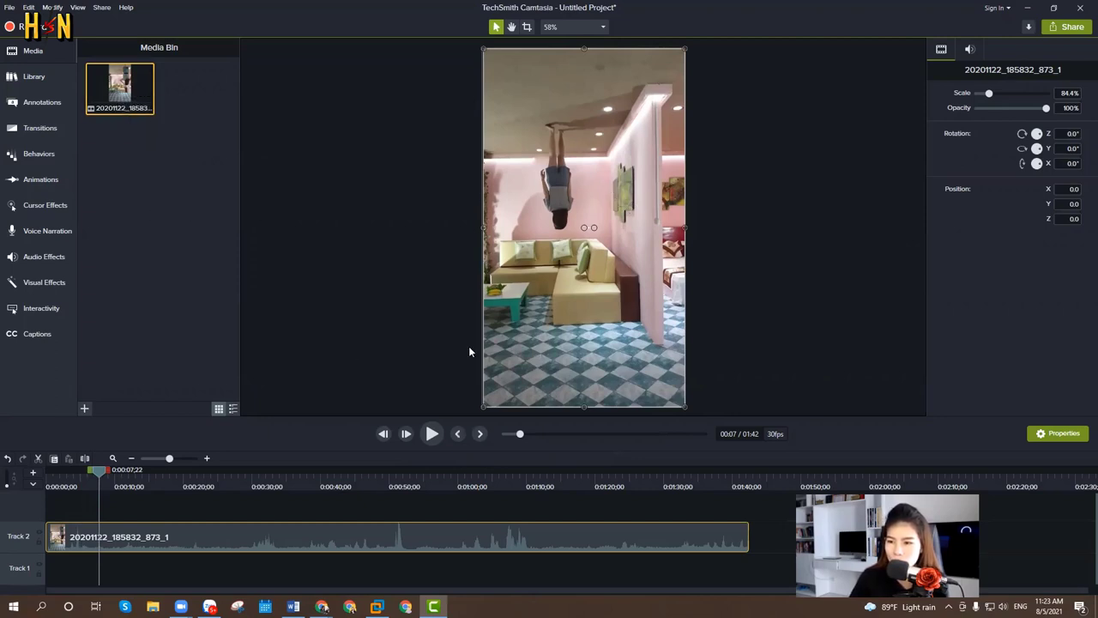
left_click(485, 85)
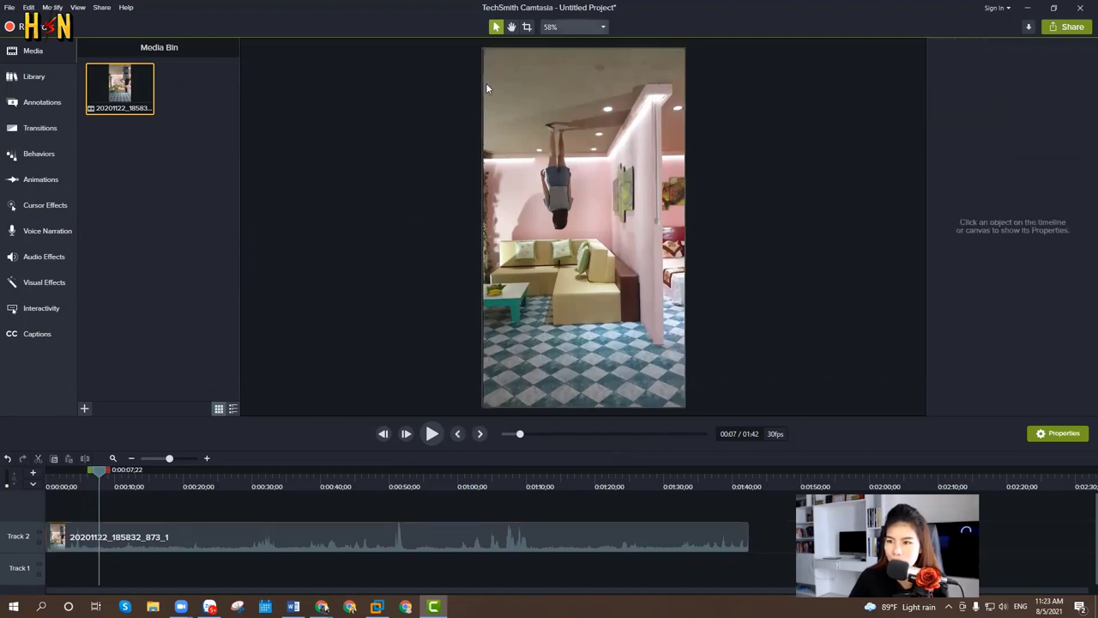
left_click(593, 27)
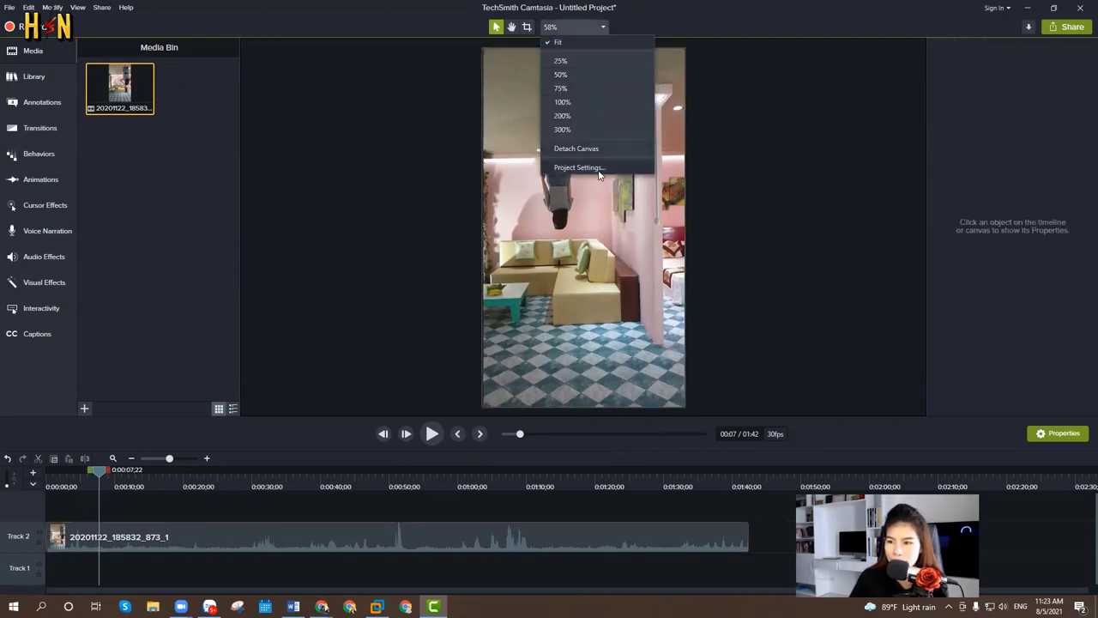
left_click(583, 168)
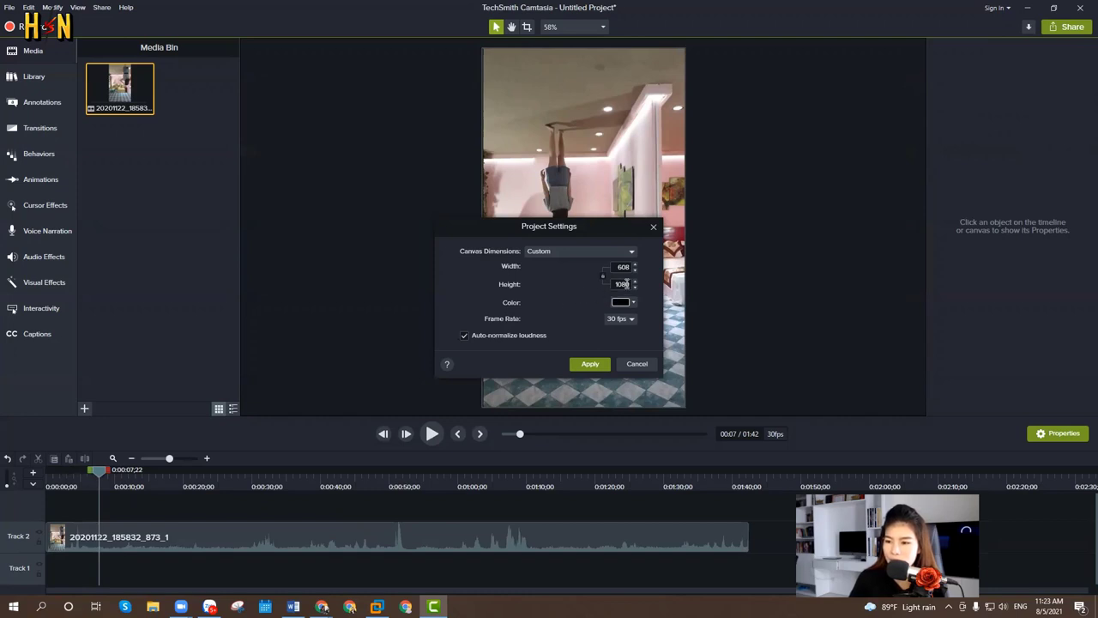
left_click(653, 227)
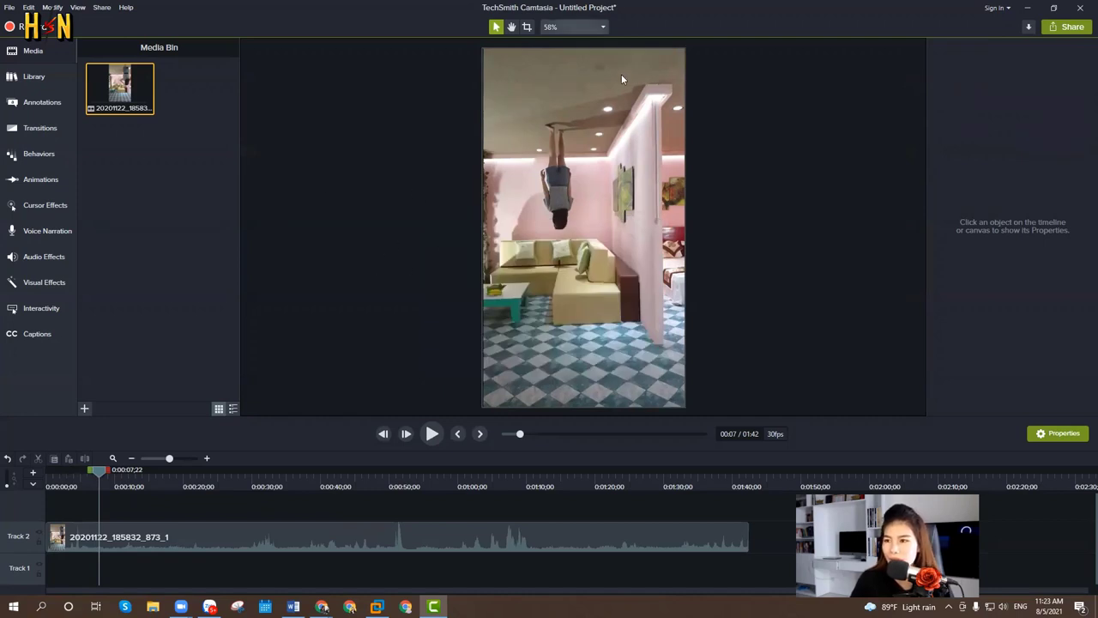
left_click(592, 26)
left_click(645, 165)
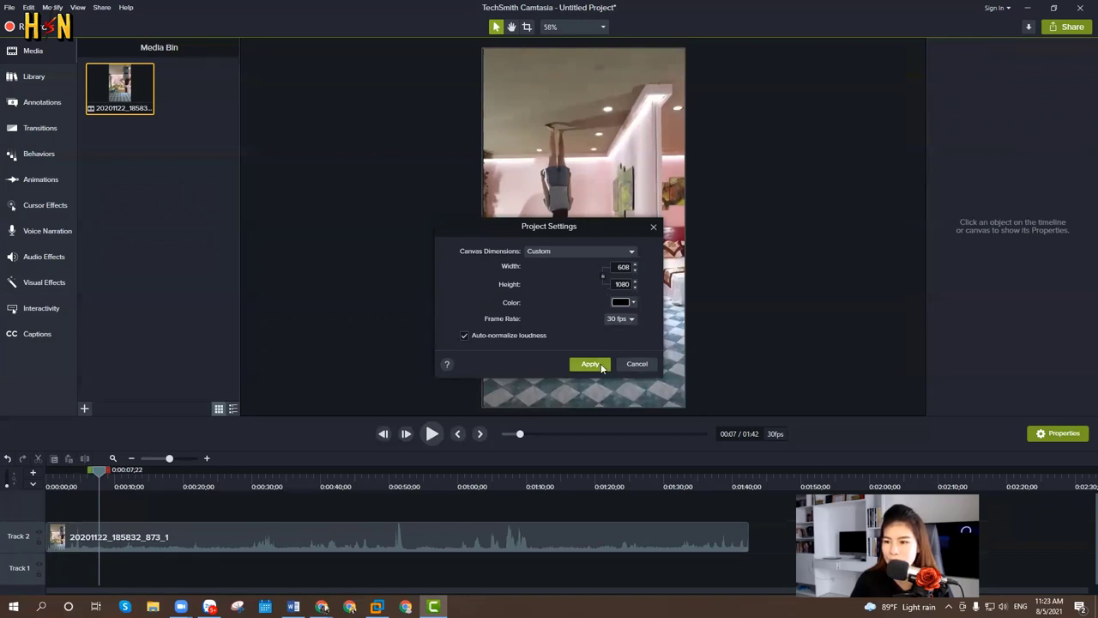
left_click(653, 226)
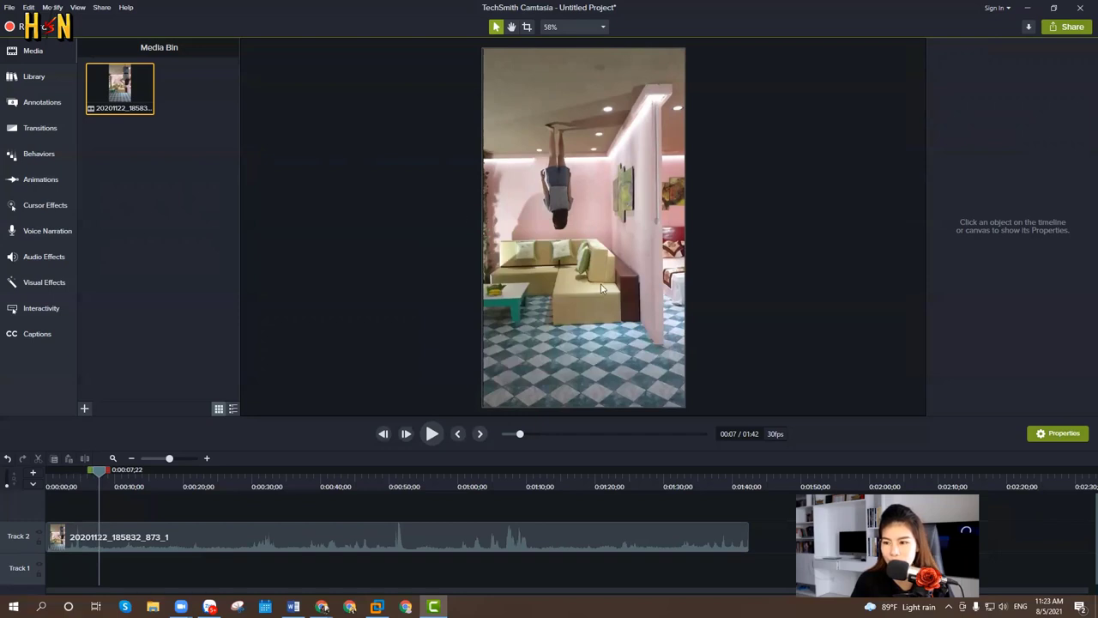
Select the clip on the canvas and play it on to about 16 seconds
left_click(510, 329)
left_click(427, 436)
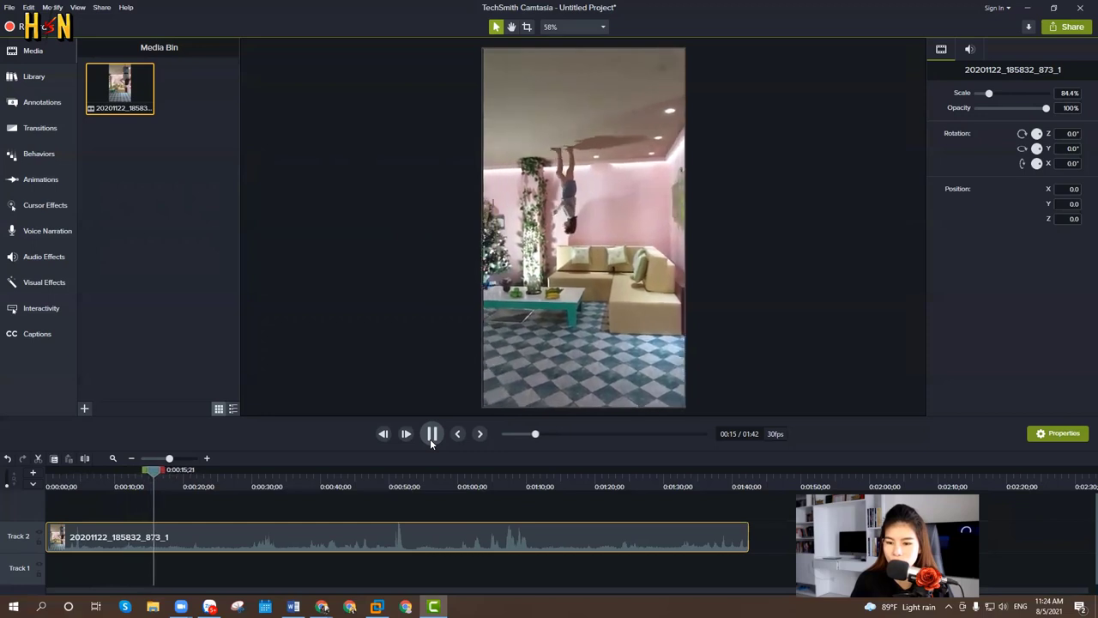
left_click(432, 436)
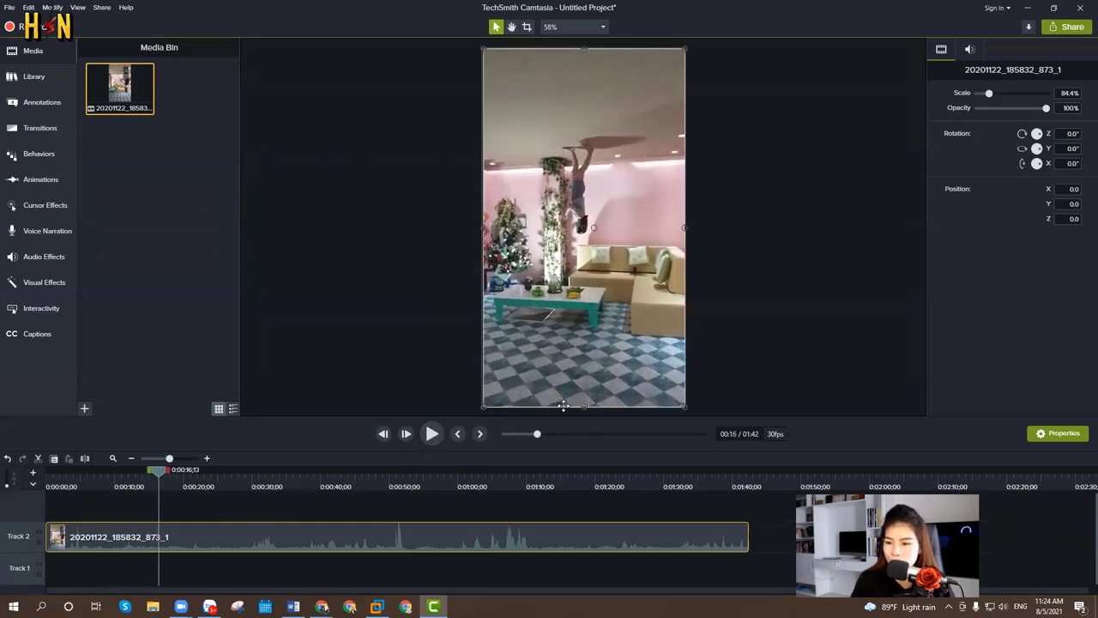
Scale the clip down to about 69.8% and position it on the canvas with a wider margin below it than above
left_click_drag(584, 408, 593, 347)
left_click_drag(636, 244, 637, 253)
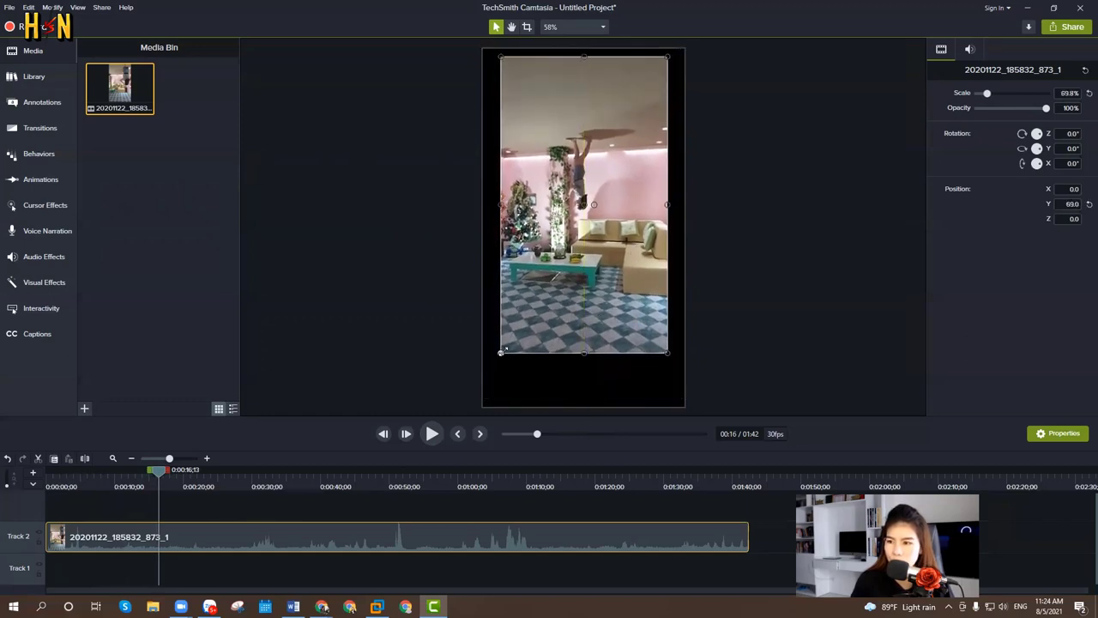
left_click_drag(553, 315, 553, 323)
left_click(670, 76)
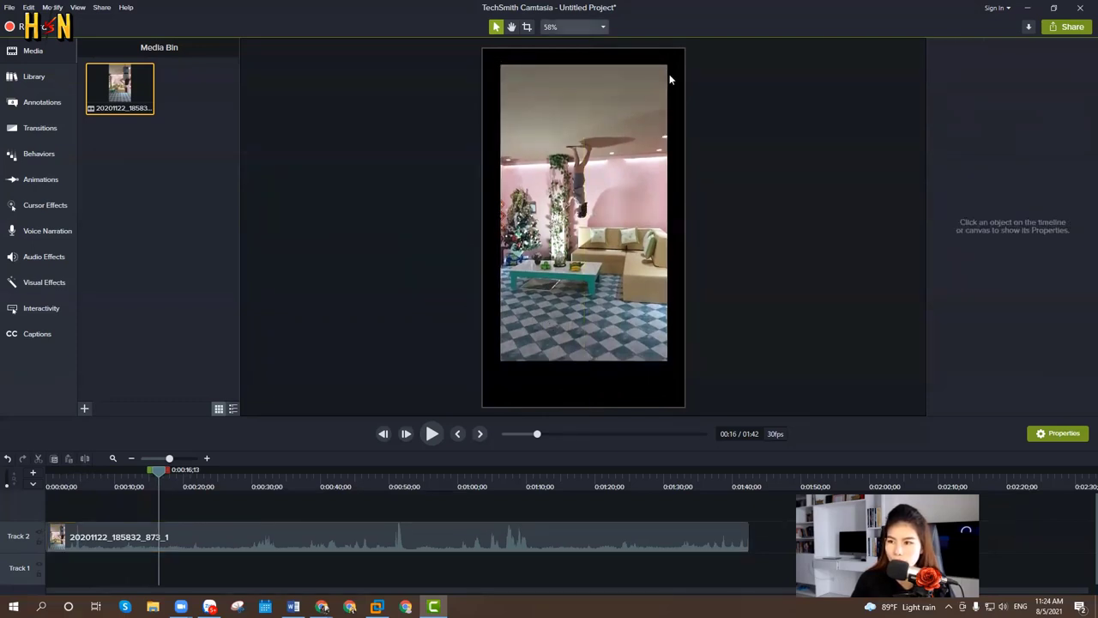
Set the project's canvas color to yellow (#E2F41A) and apply the setting
left_click(573, 27)
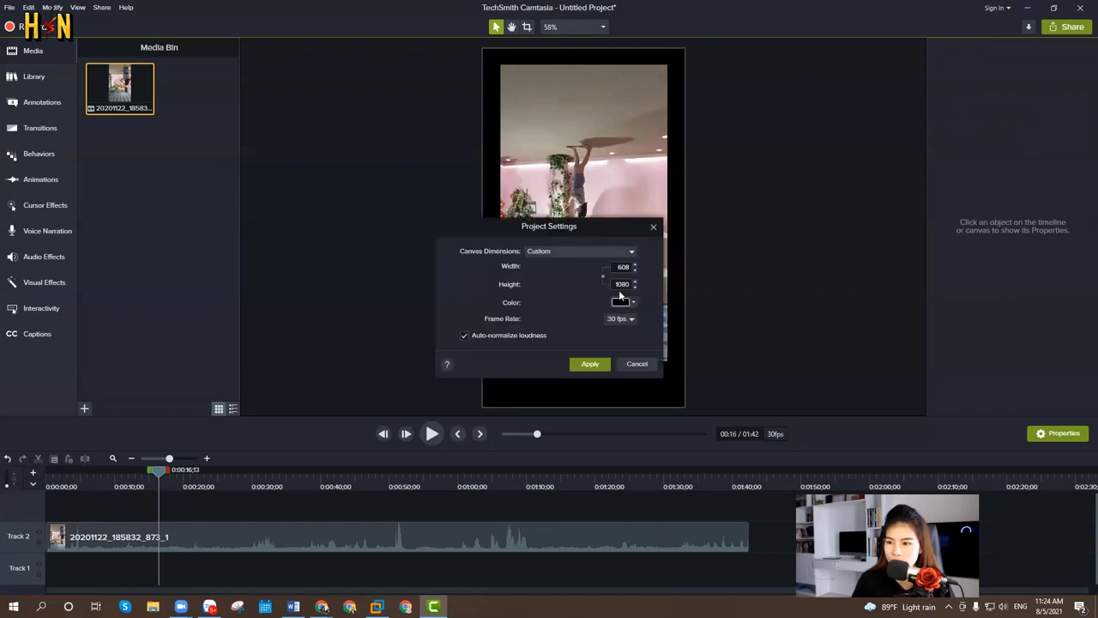
left_click(633, 304)
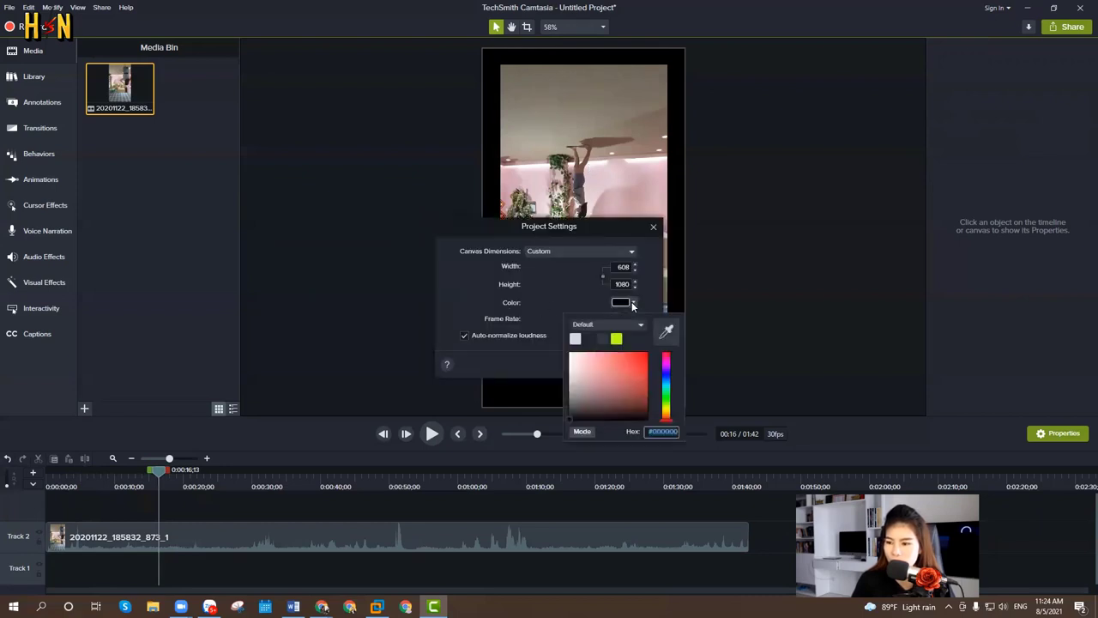
left_click_drag(668, 401, 666, 412)
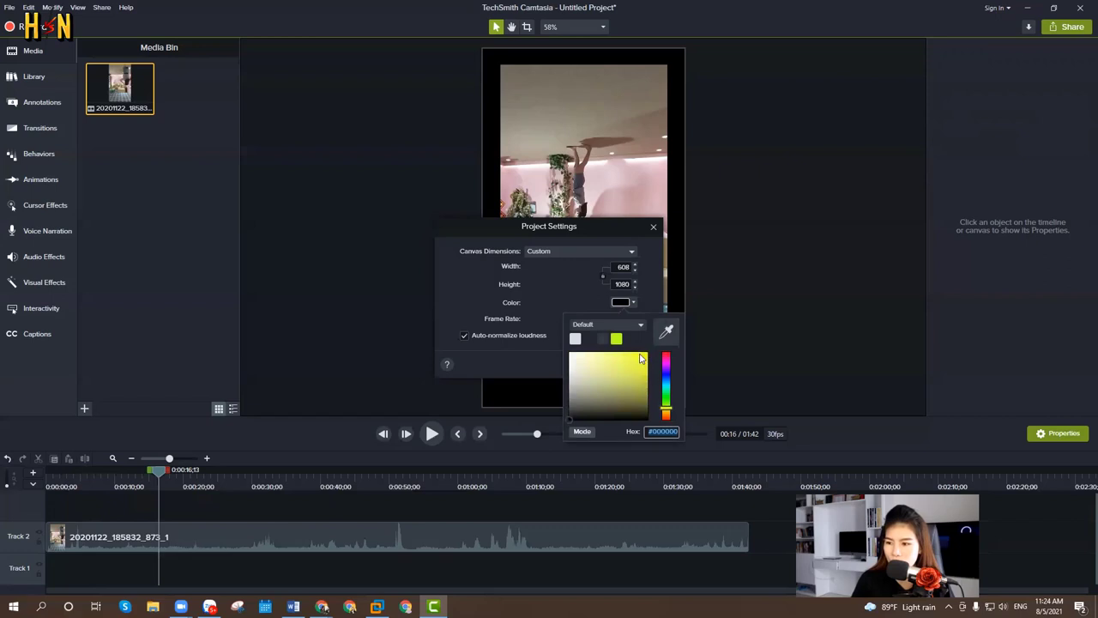
left_click(641, 355)
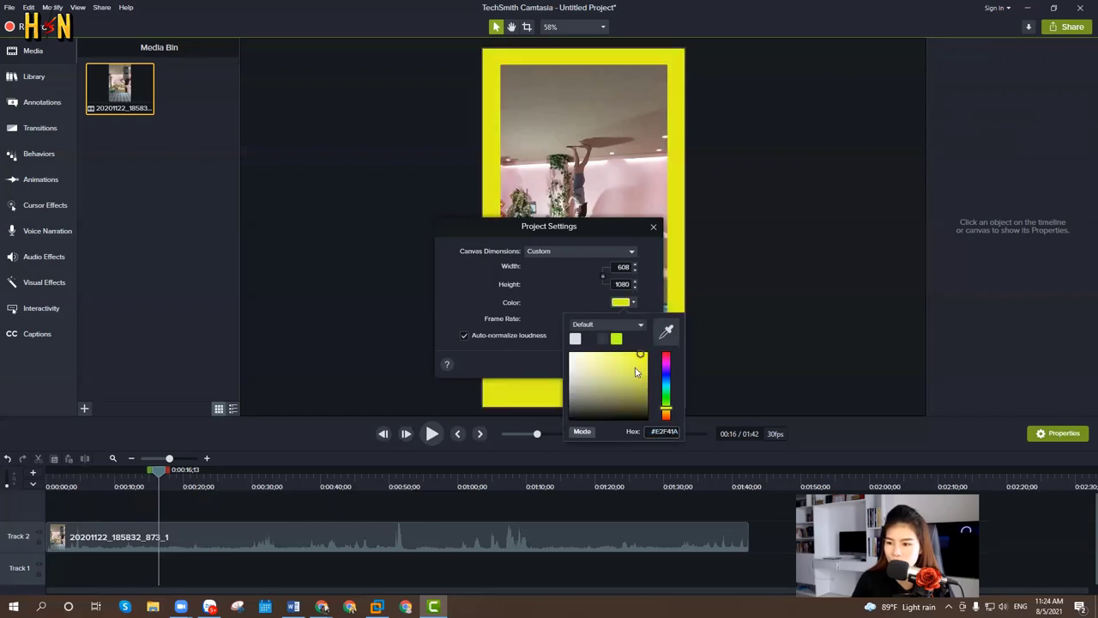
left_click(647, 299)
left_click(590, 364)
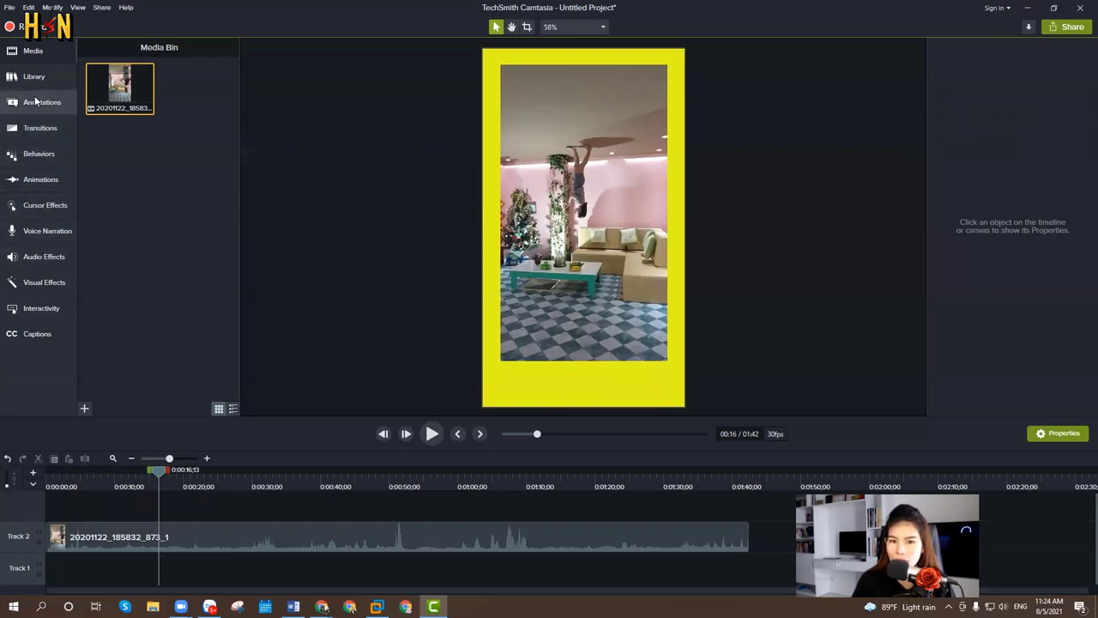
Add a plain text callout at the start of Track 3 and return the playhead to the beginning
left_click(67, 103)
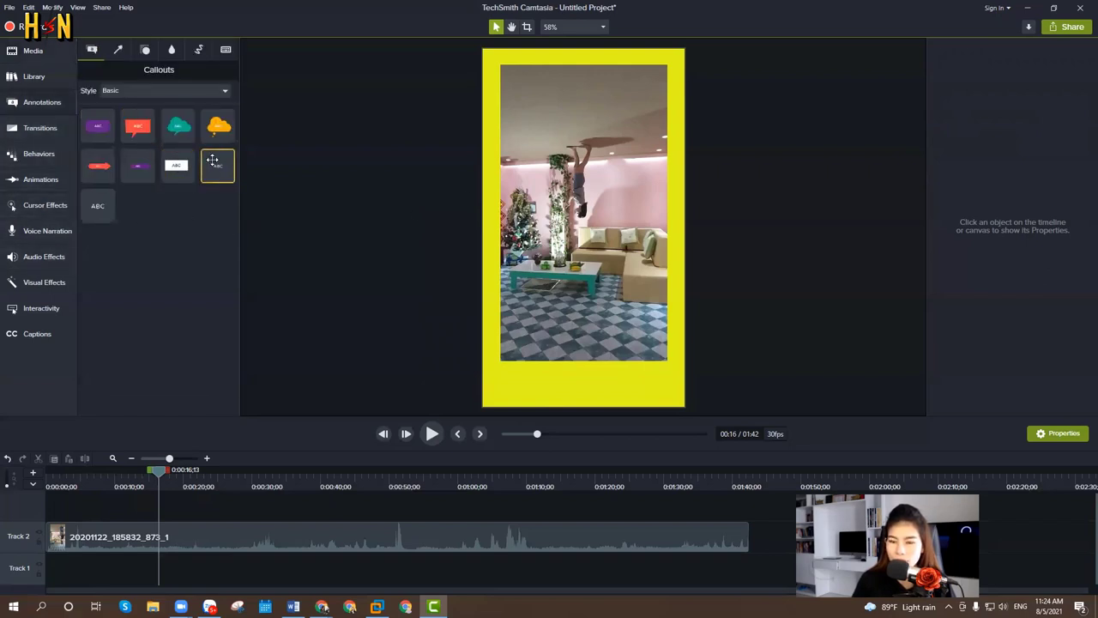
left_click_drag(97, 206, 166, 508)
left_click(66, 477)
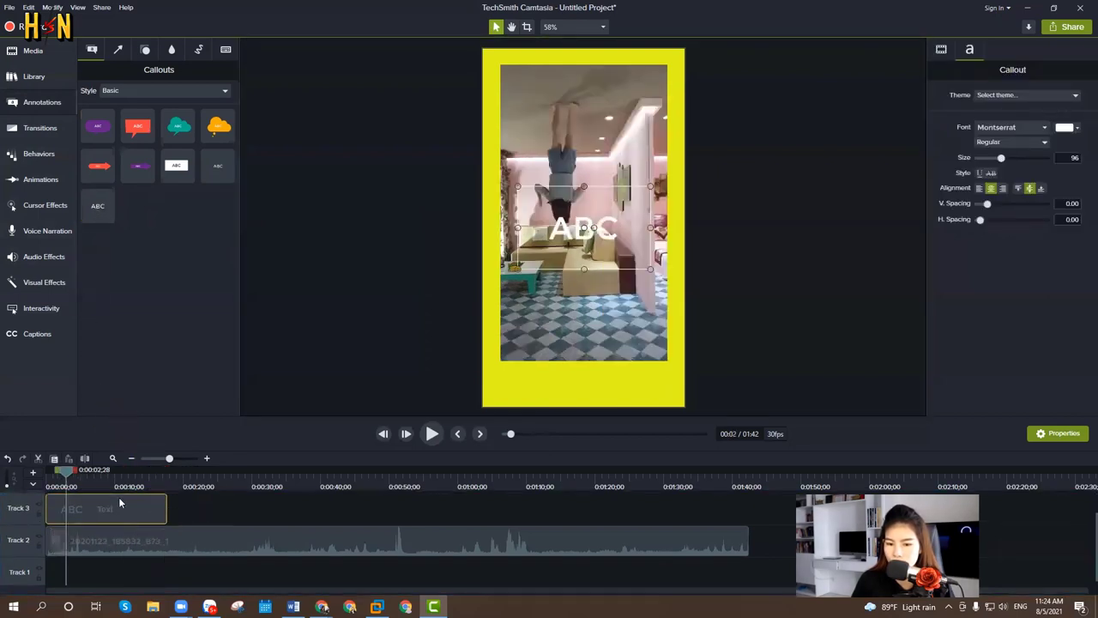
key("ctrl+Home")
Move the text callout into the yellow margin below the video and color its text near-black (#070101)
left_click_drag(584, 227, 577, 385)
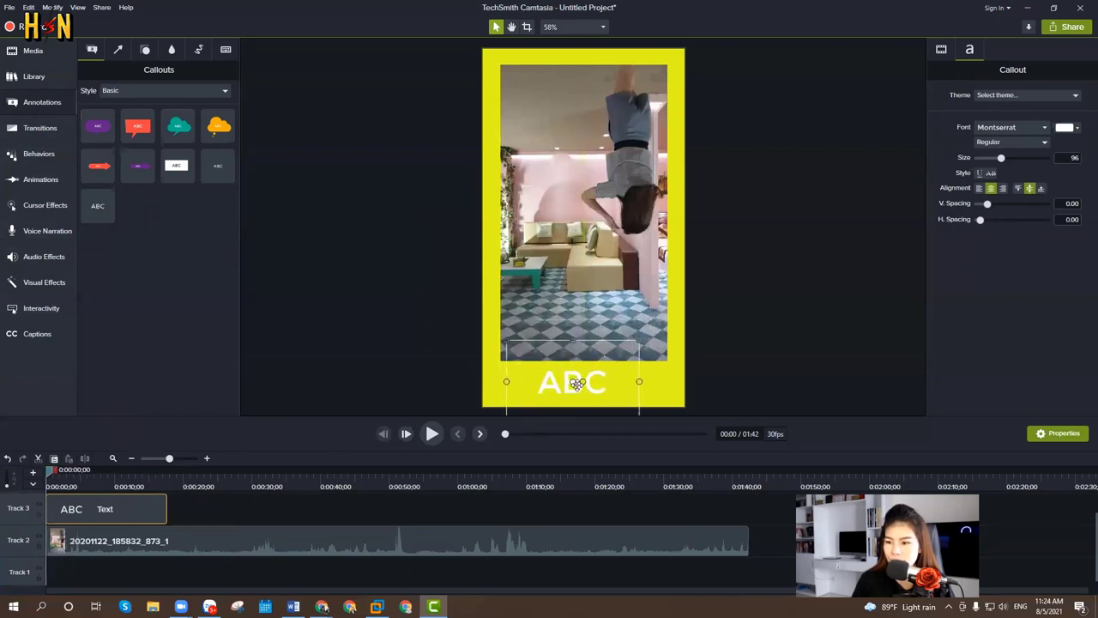
left_click(1075, 130)
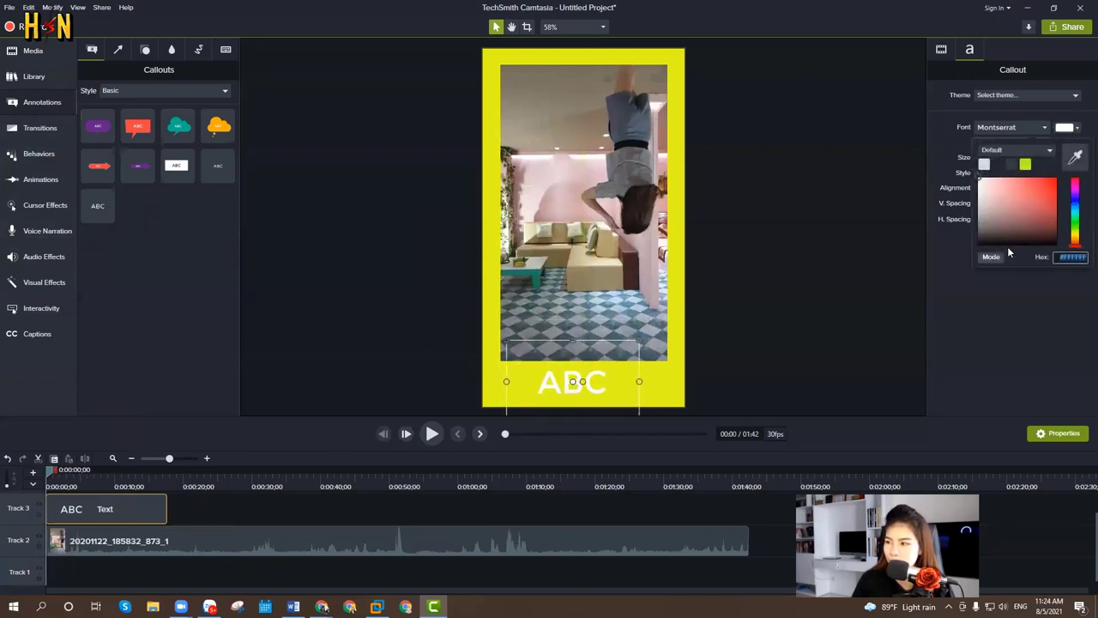
left_click_drag(1035, 235, 1047, 243)
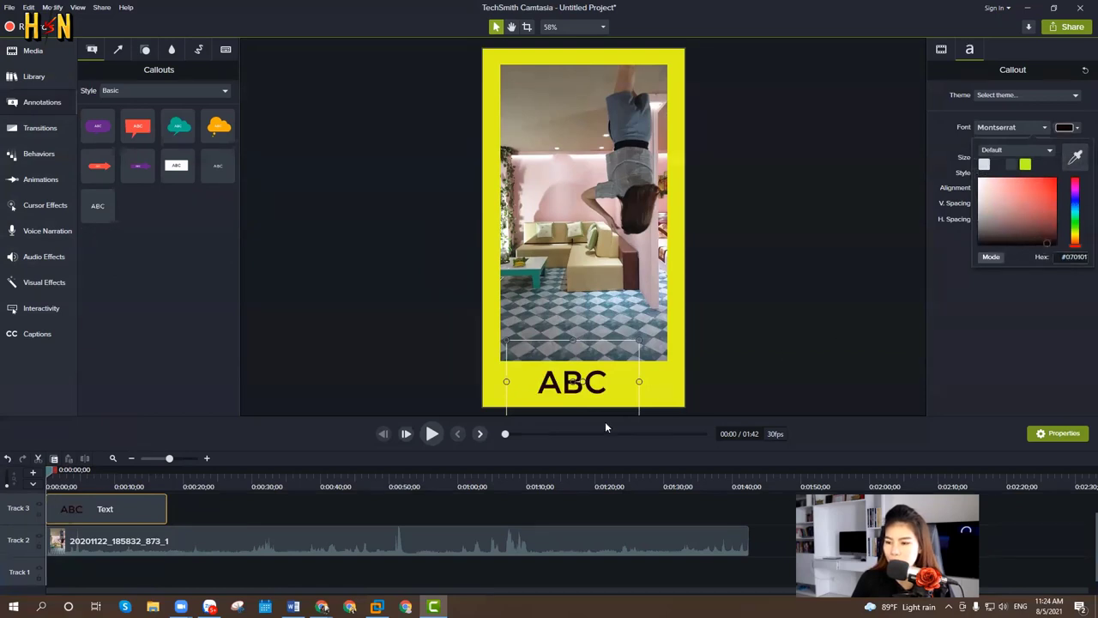
Replace the callout's placeholder text with "dính trần nhà"
double_click(567, 380)
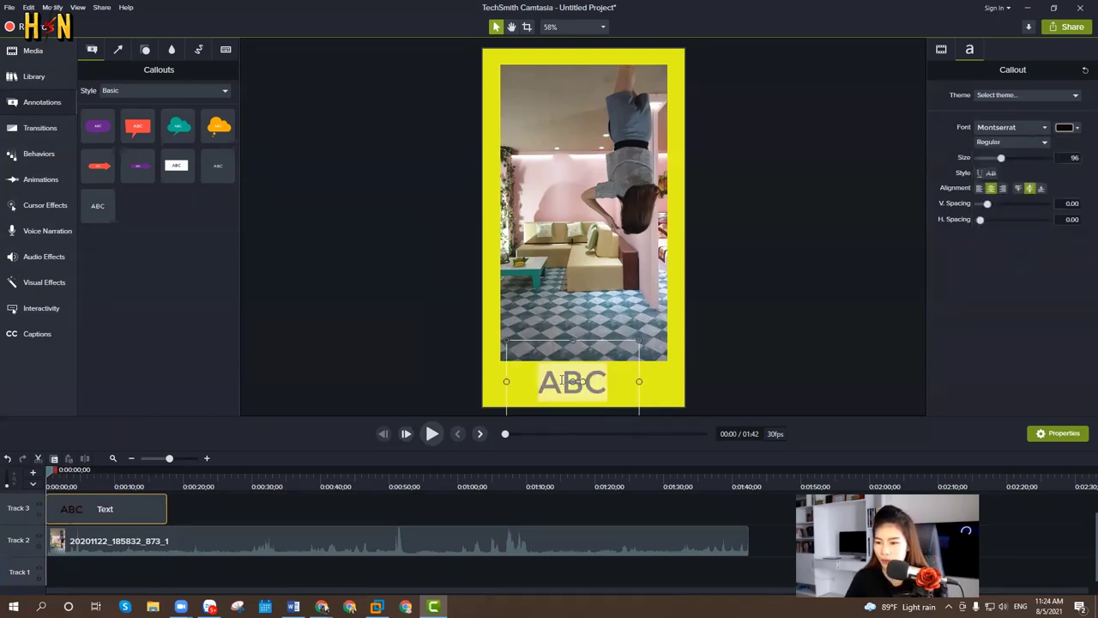
type("dfi")
key("BackSpace")
key("BackSpace")
key("BackSpace")
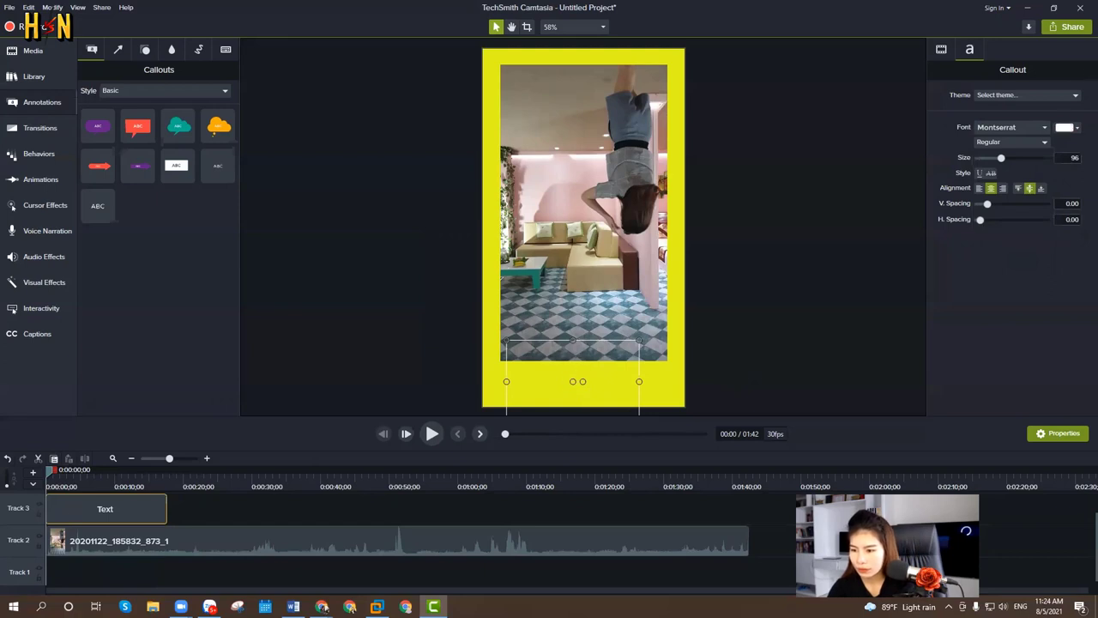
type("dihs")
key("BackSpace")
key("BackSpace")
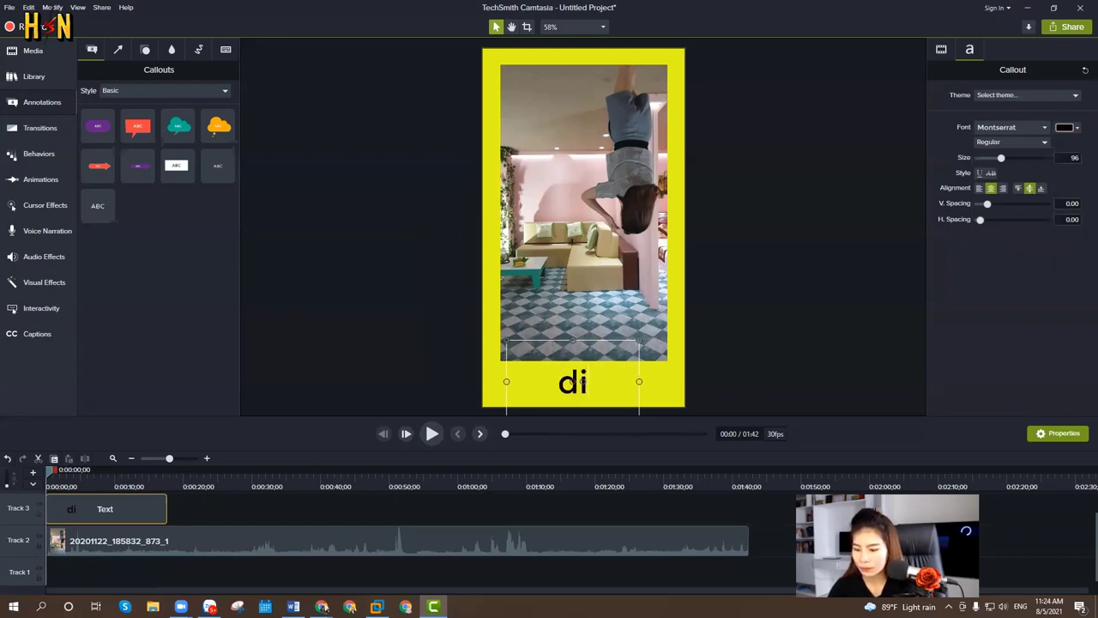
type("nhs")
type(" tra")
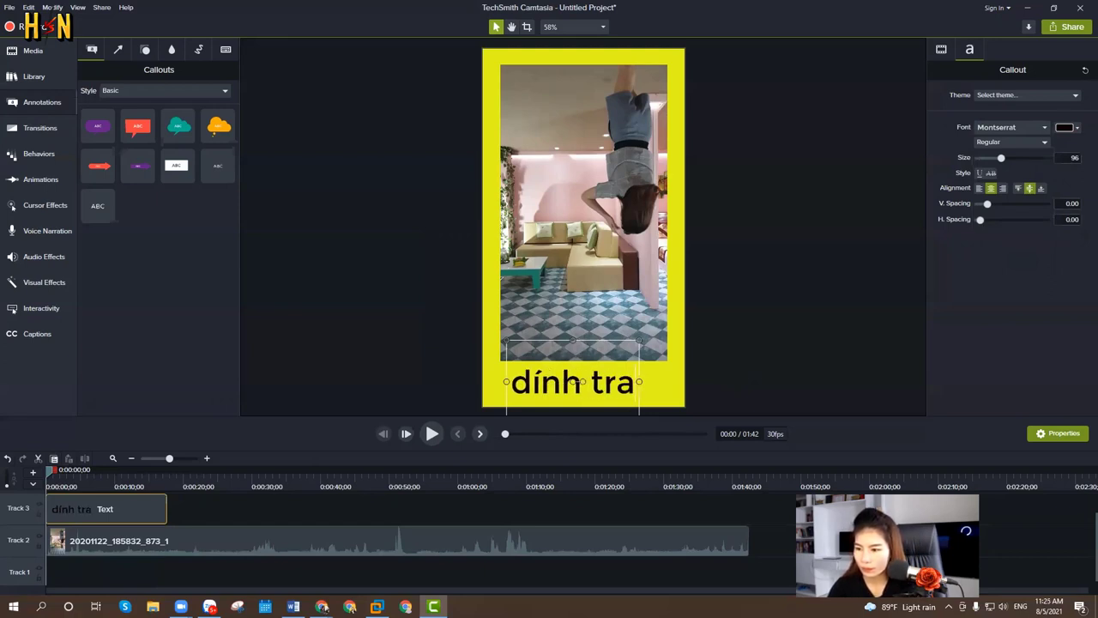
key("BackSpace")
type("aanf nhaf")
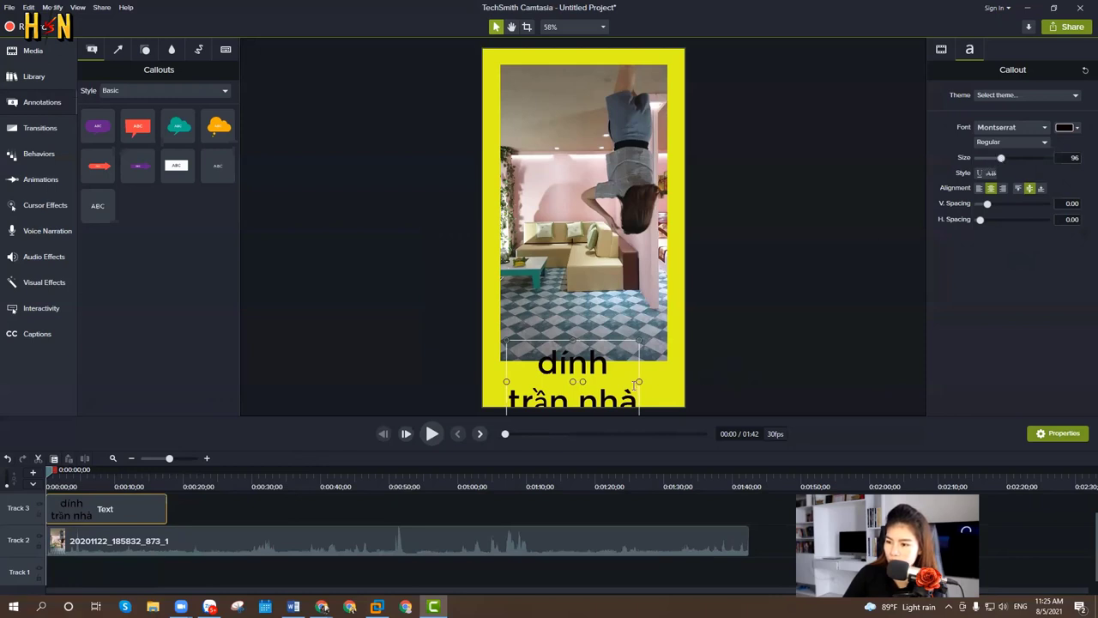
Fit the callout text on one line at size 62, centered in the yellow margin, and preview the result from the start
mouse_move(640, 382)
left_mouse_down()
mouse_move(726, 377)
mouse_move(696, 348)
mouse_move(623, 362)
mouse_move(656, 391)
mouse_move(687, 390)
mouse_move(684, 363)
mouse_move(650, 362)
mouse_move(636, 379)
left_mouse_up()
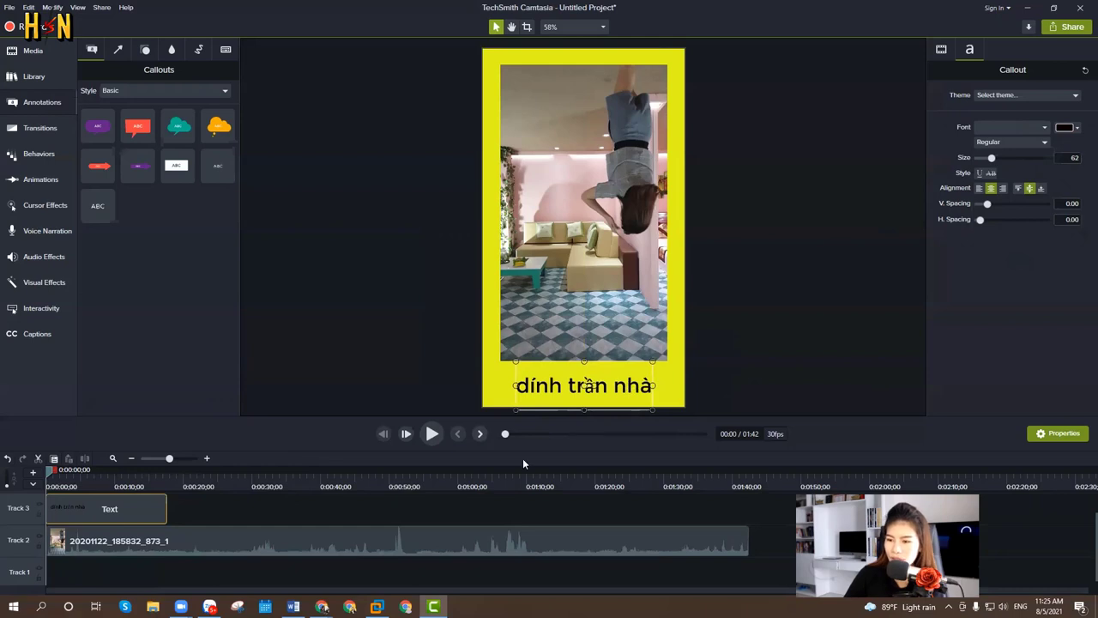
left_click(433, 435)
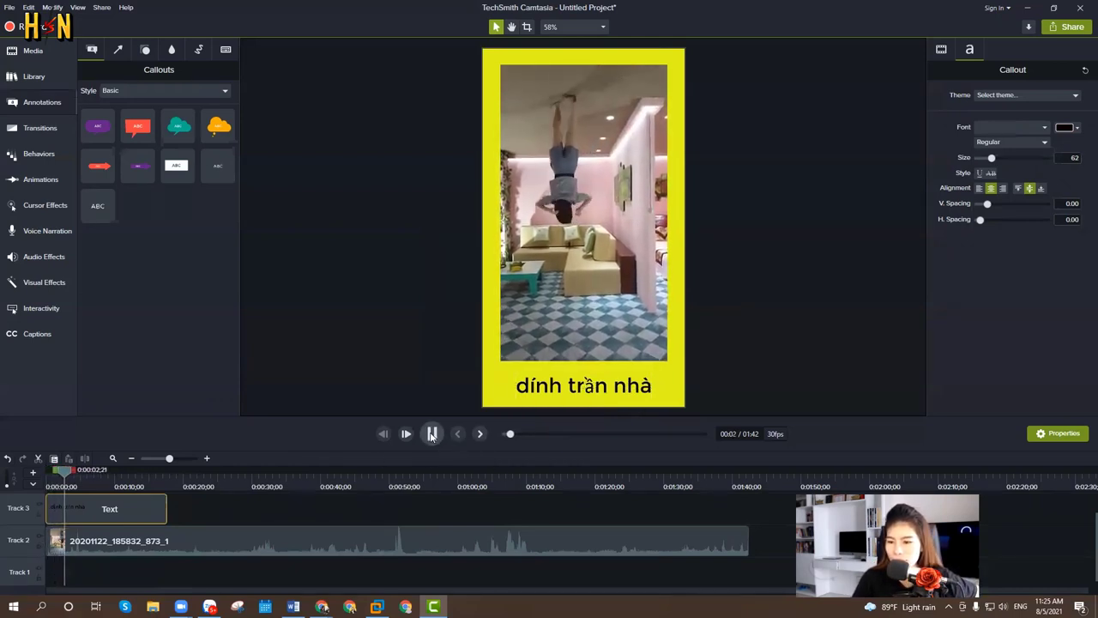
Extend the text callout on Track 3 to the end of the video clip and preview the result
left_click(432, 435)
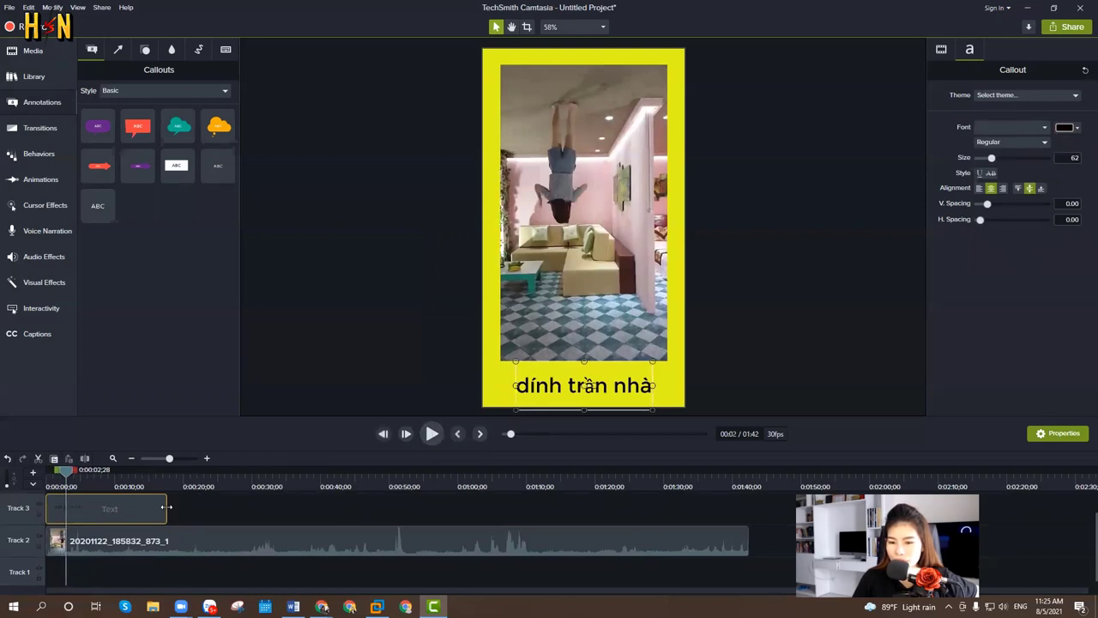
left_click_drag(168, 508, 749, 512)
left_click(430, 435)
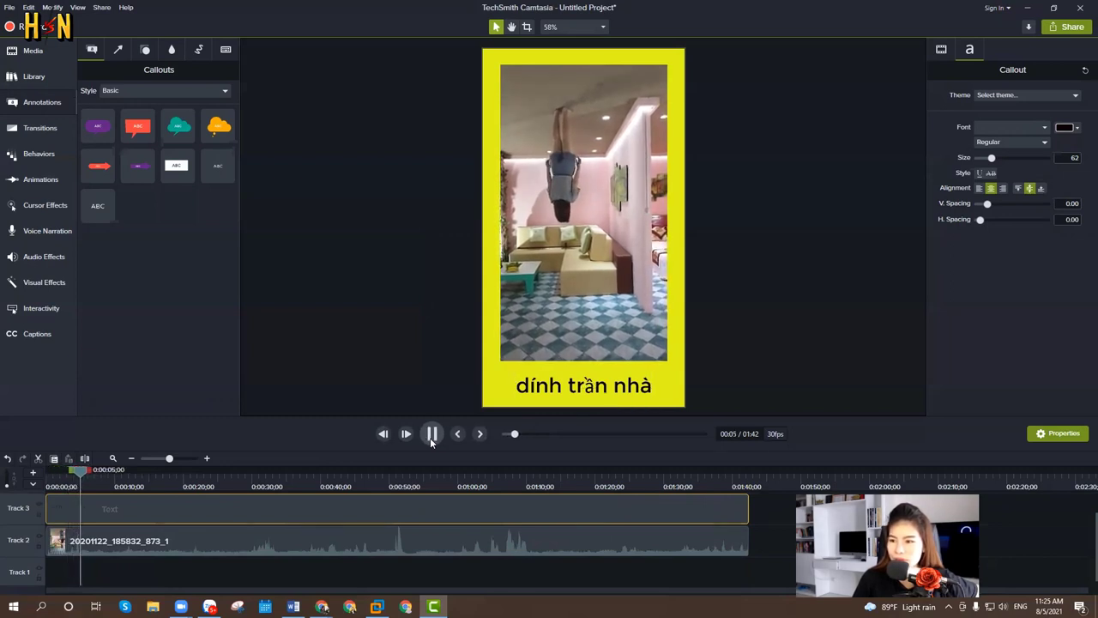
left_click(429, 436)
Silence the original audio of the phone video clip on Track 2
left_click(330, 532)
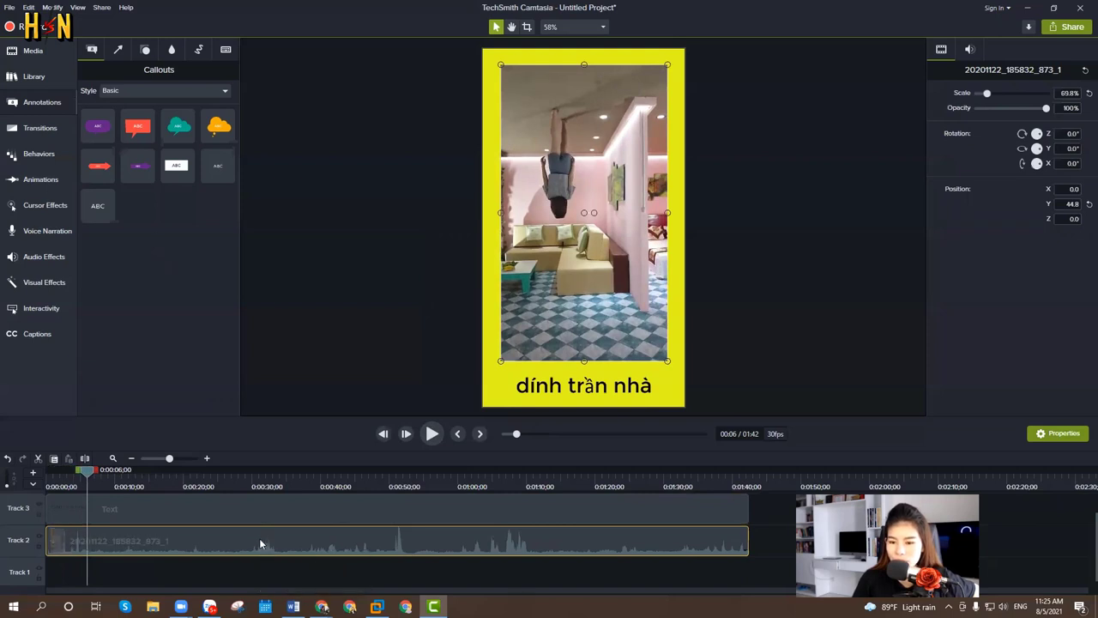
left_click(970, 49)
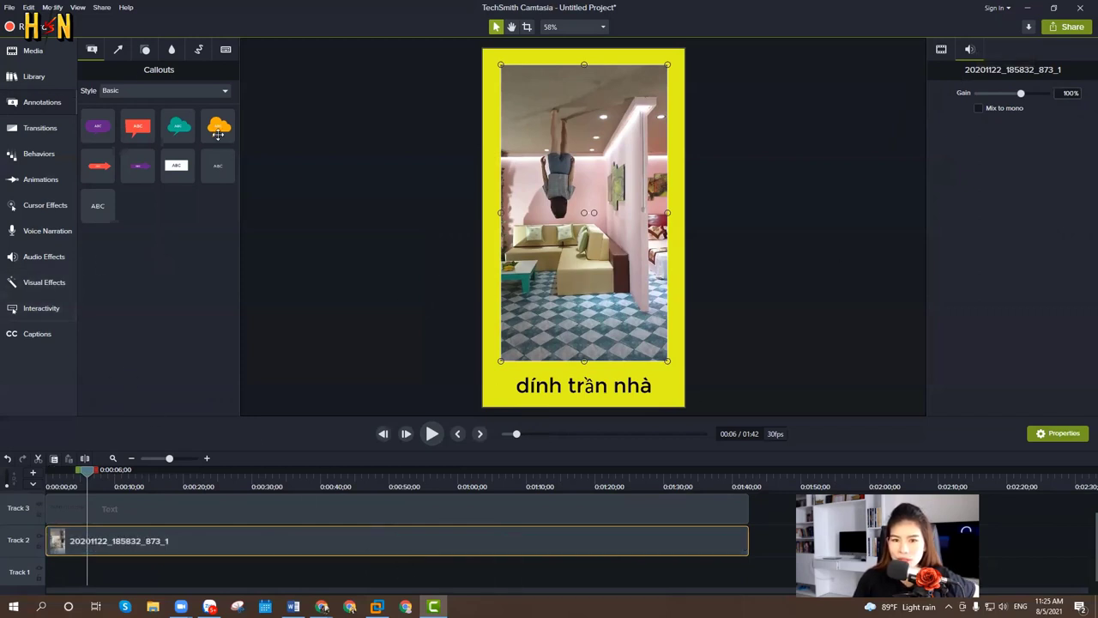
Import the music file bensound-creativeminds from the "NHAC HAY SỬ DỤNG" folder on Data 2 (F:) into the Media Bin
left_click(34, 52)
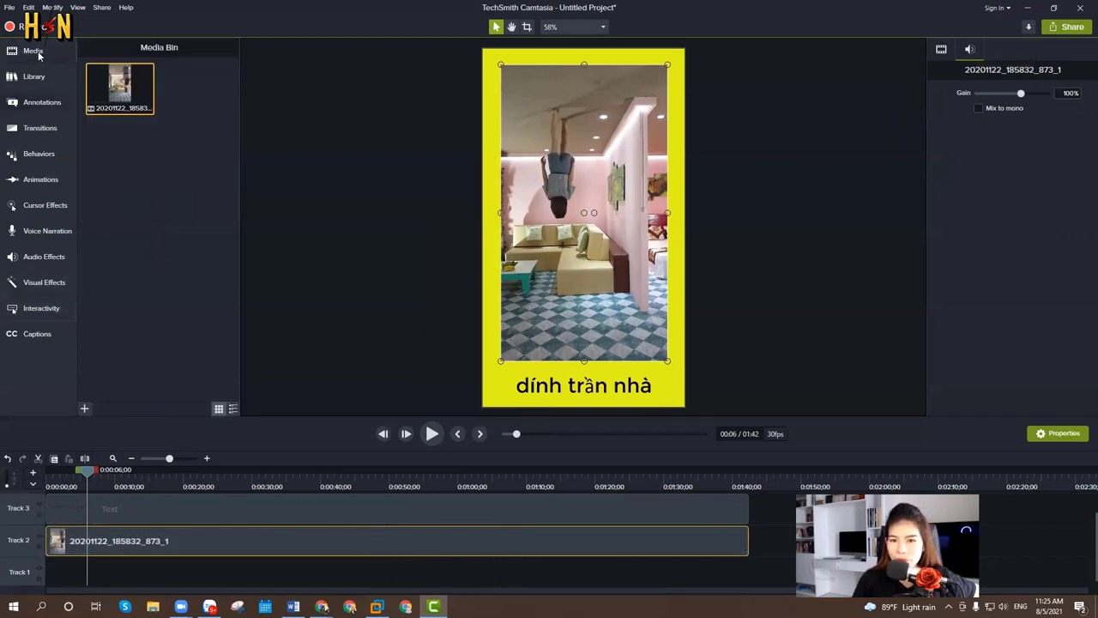
left_click(84, 411)
left_click(110, 371)
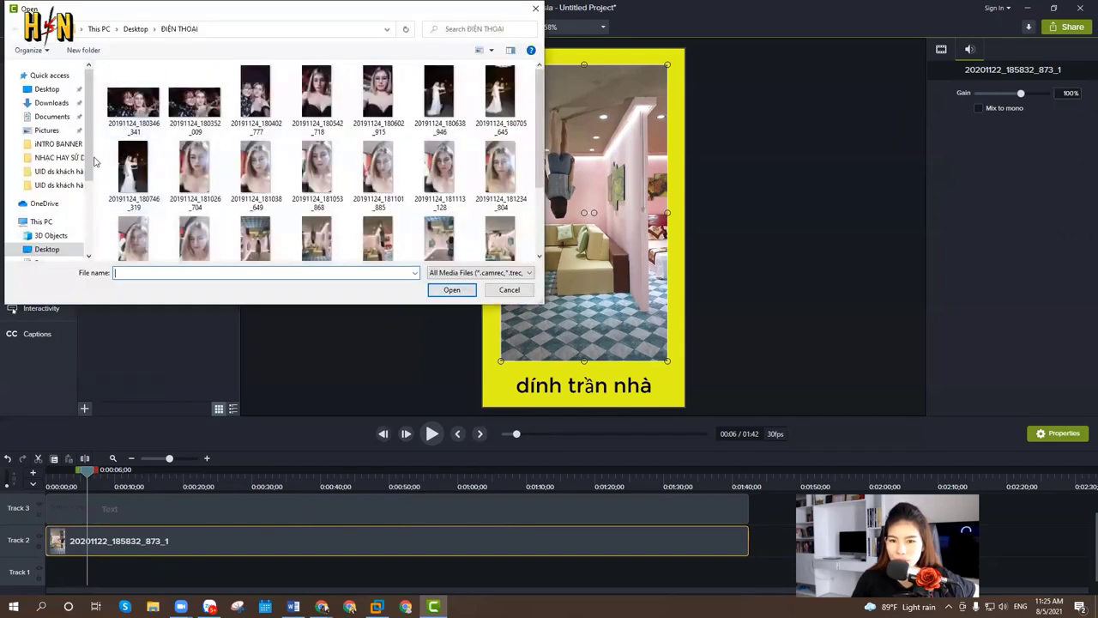
scroll(68, 188, "down", 2)
scroll(74, 171, "down", 3)
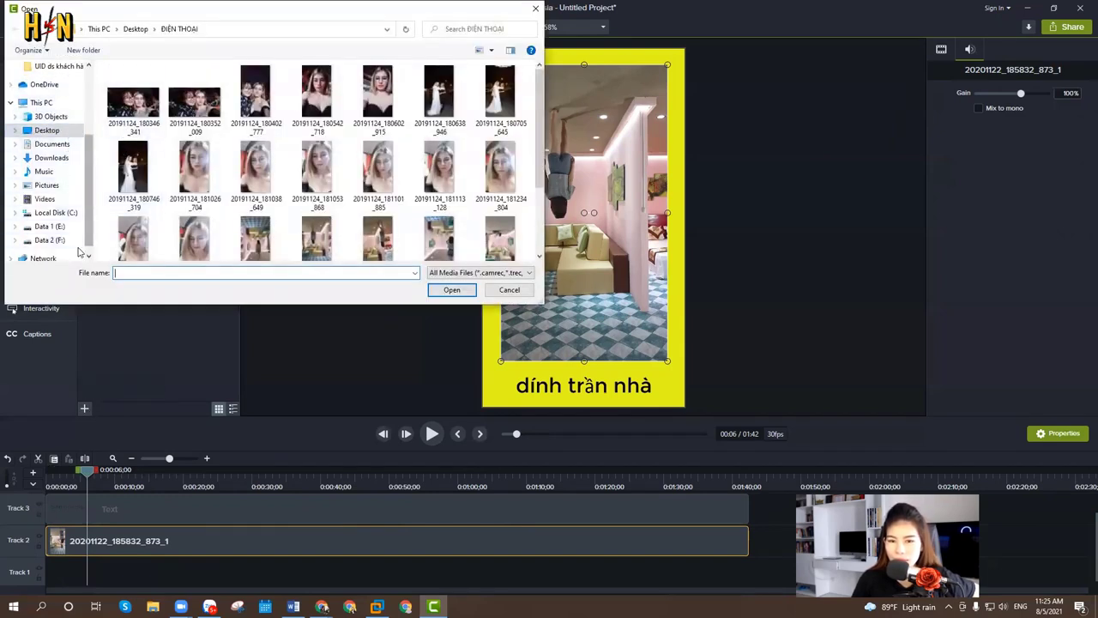
left_click(50, 239)
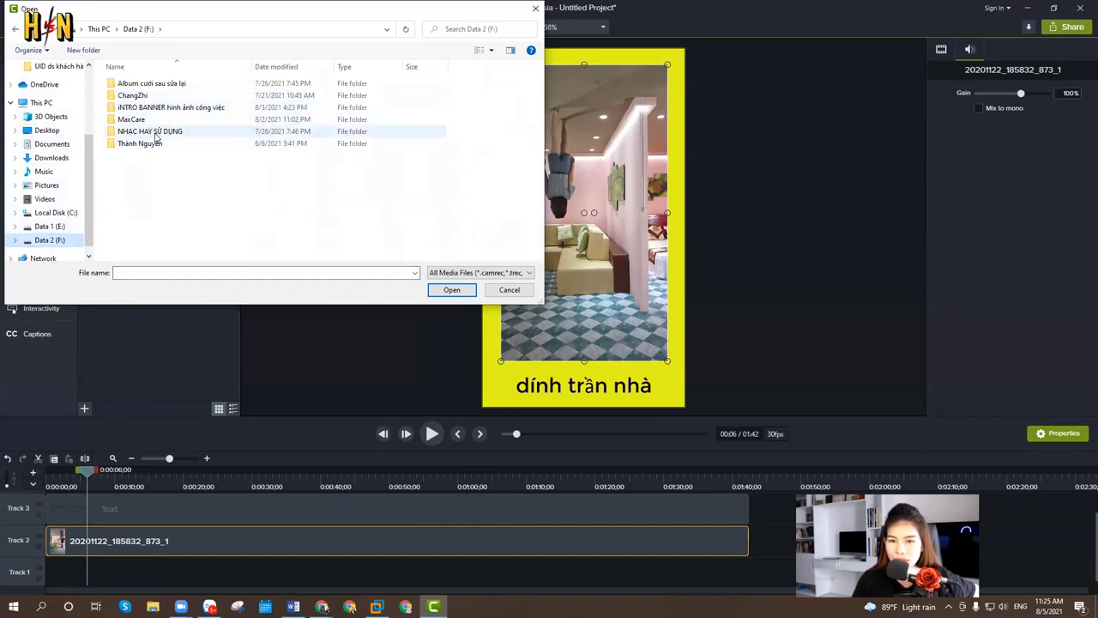
double_click(155, 132)
left_click(164, 84)
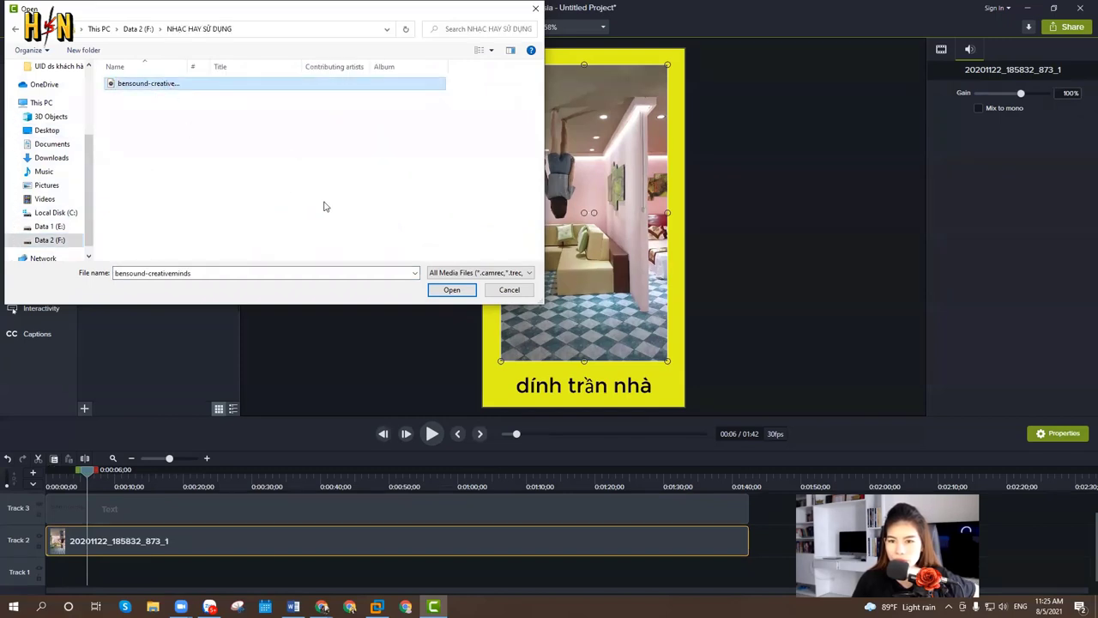
left_click(452, 289)
Place the bensound-creativeminds music at the start of Track 1 and preview the project from the beginning
left_click_drag(196, 86, 49, 572)
left_click_drag(84, 478, 50, 478)
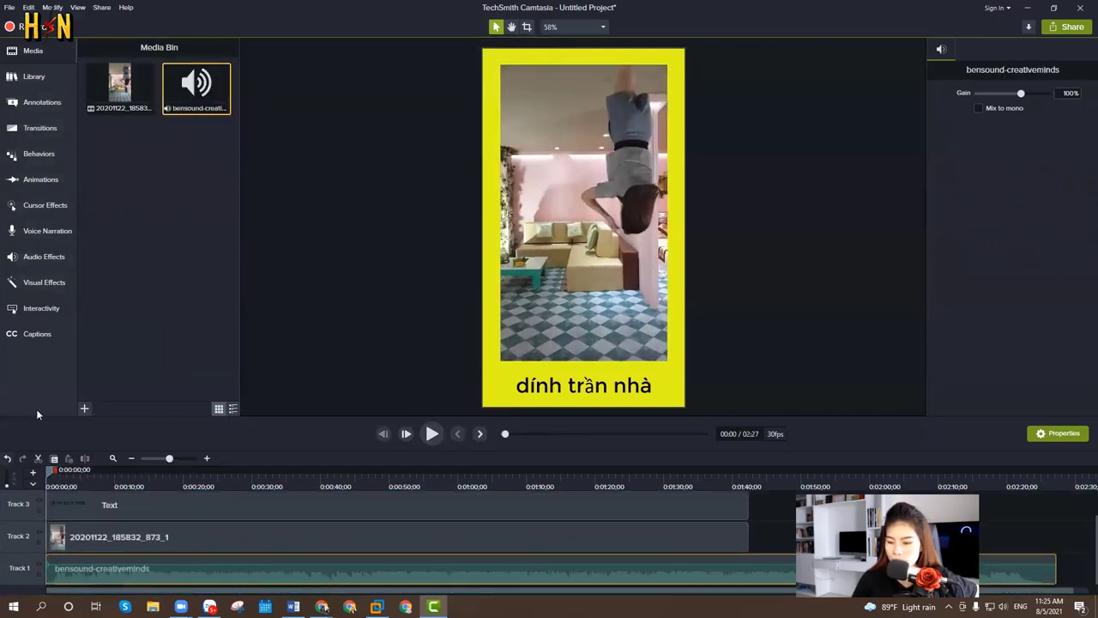
key("space")
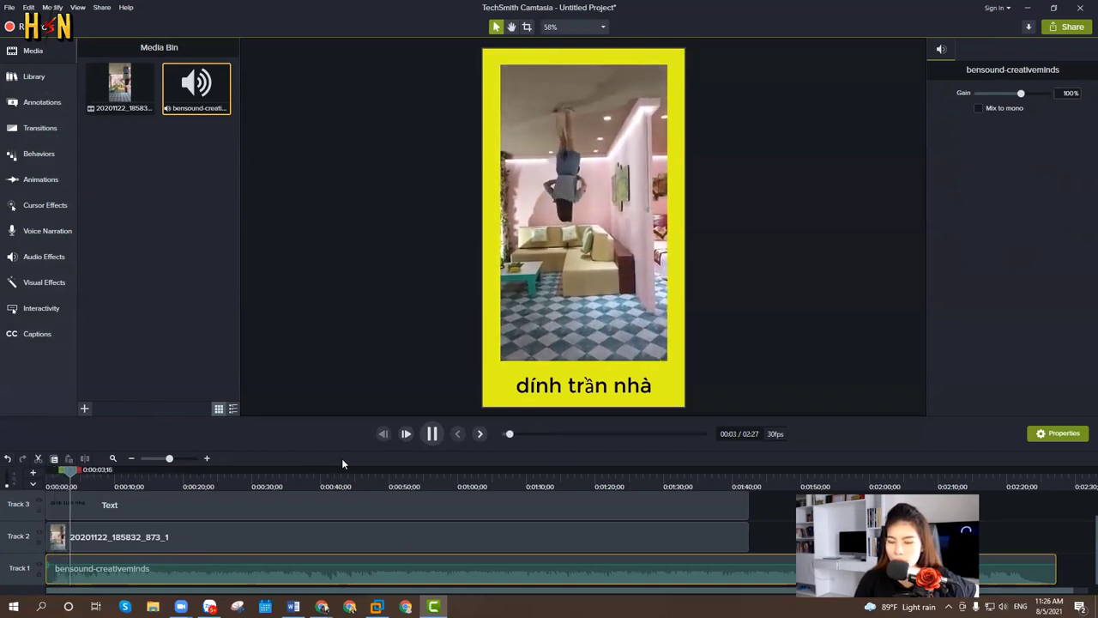
Trim the end of the Track 1 music to match the end of the video clip at about 1:42
left_click(756, 478)
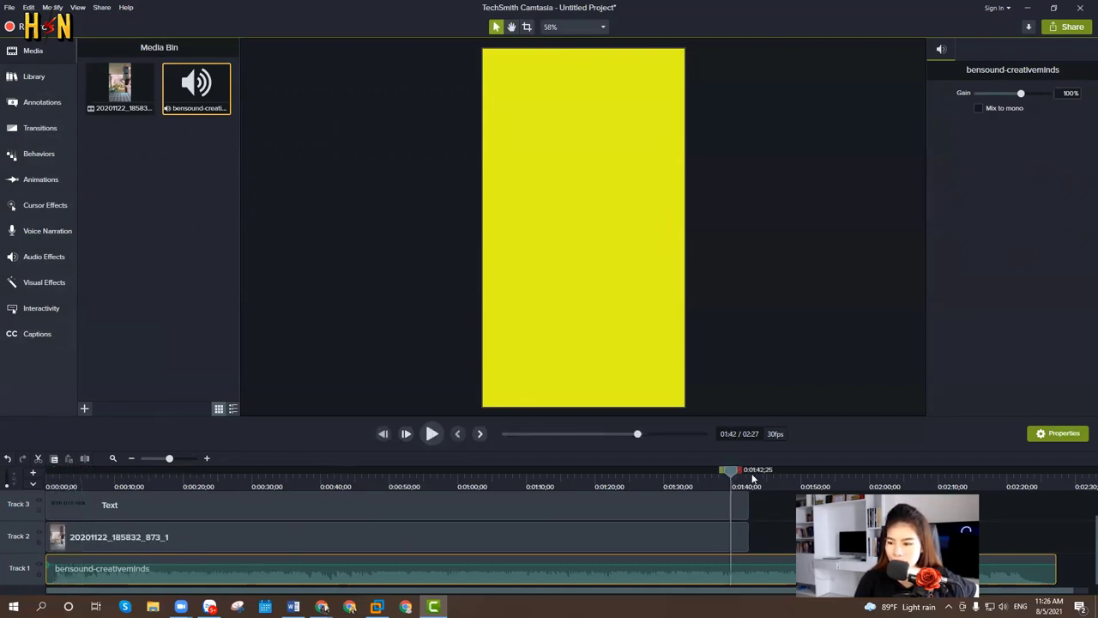
left_click(1059, 573)
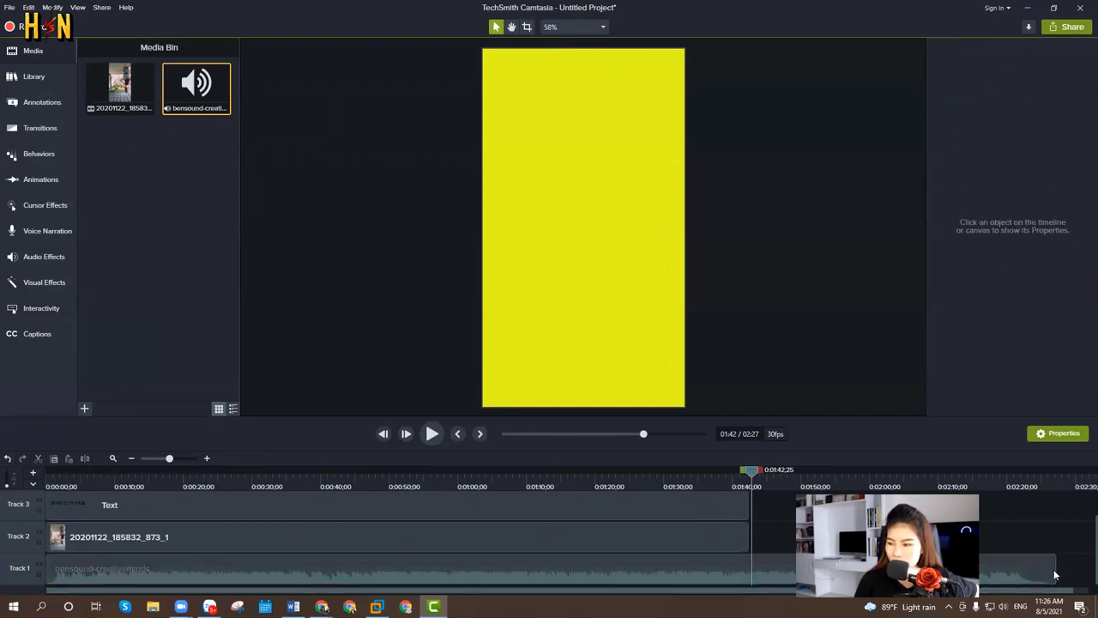
left_click(1056, 568)
left_click_drag(1026, 576, 751, 576)
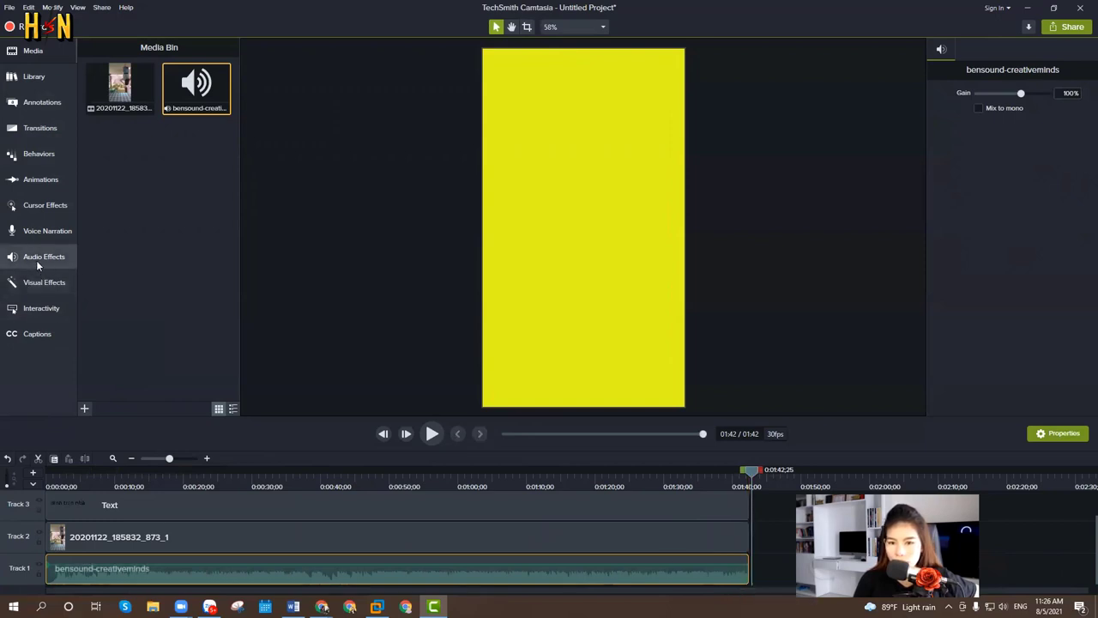
Add a Fade Out audio effect to the Track 1 music and preview the ending and the opening
left_click(73, 256)
left_click_drag(197, 142, 666, 558)
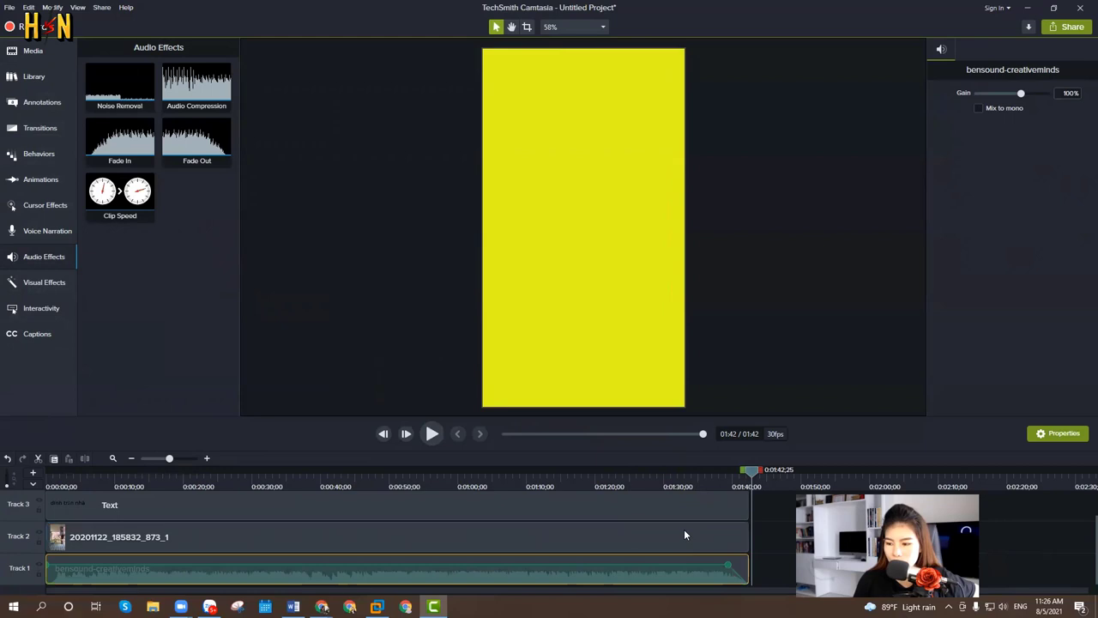
left_click(706, 473)
key("space")
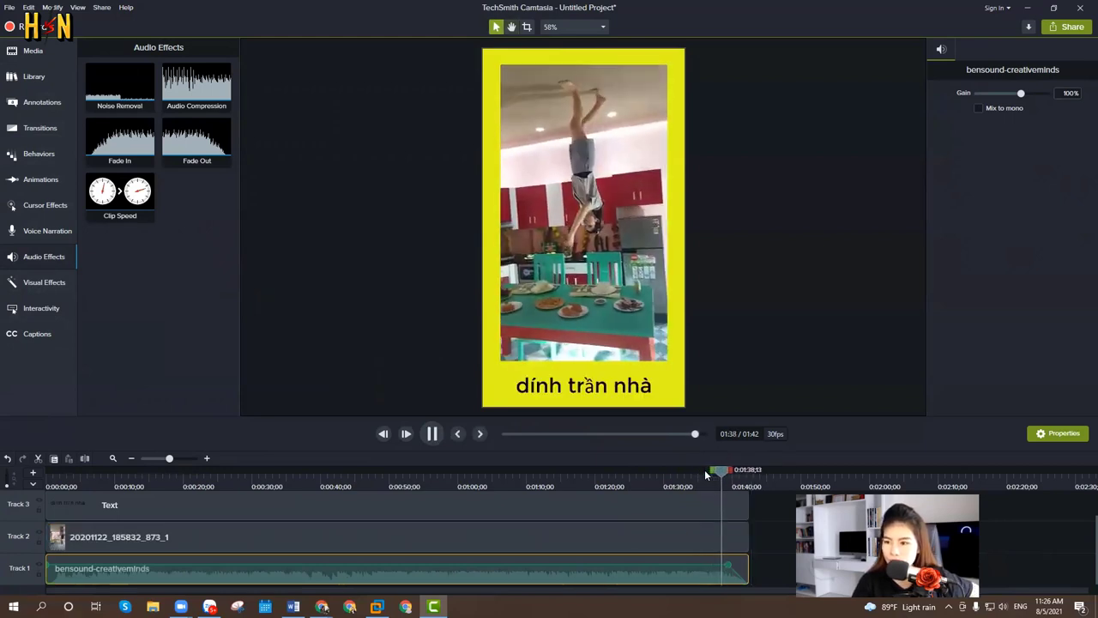
key("space")
key("space")
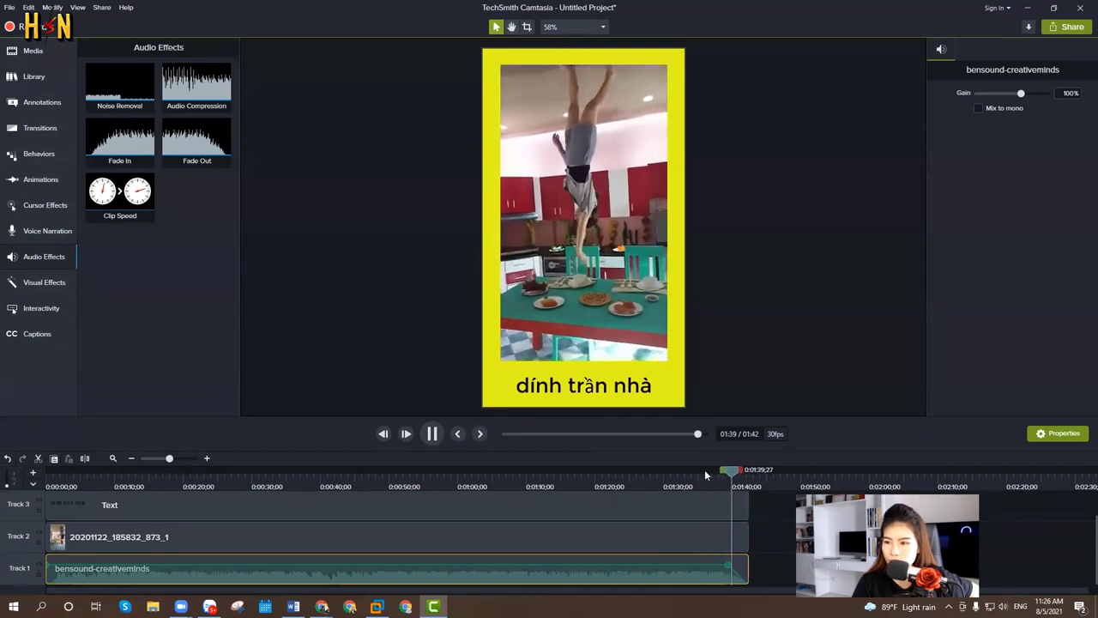
key("space")
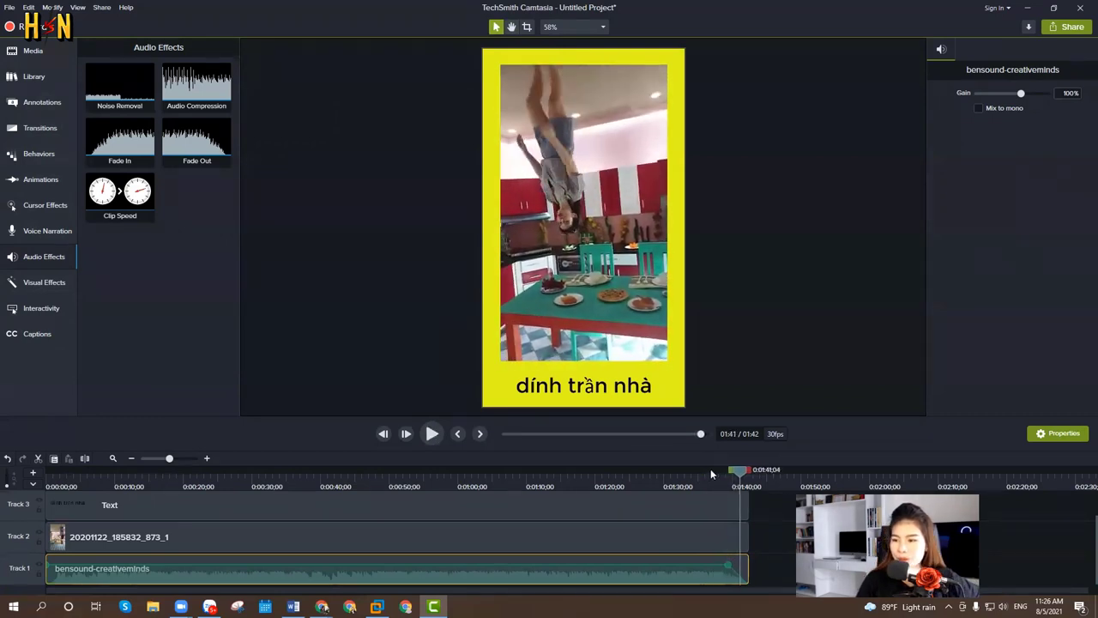
left_click(51, 485)
key("space")
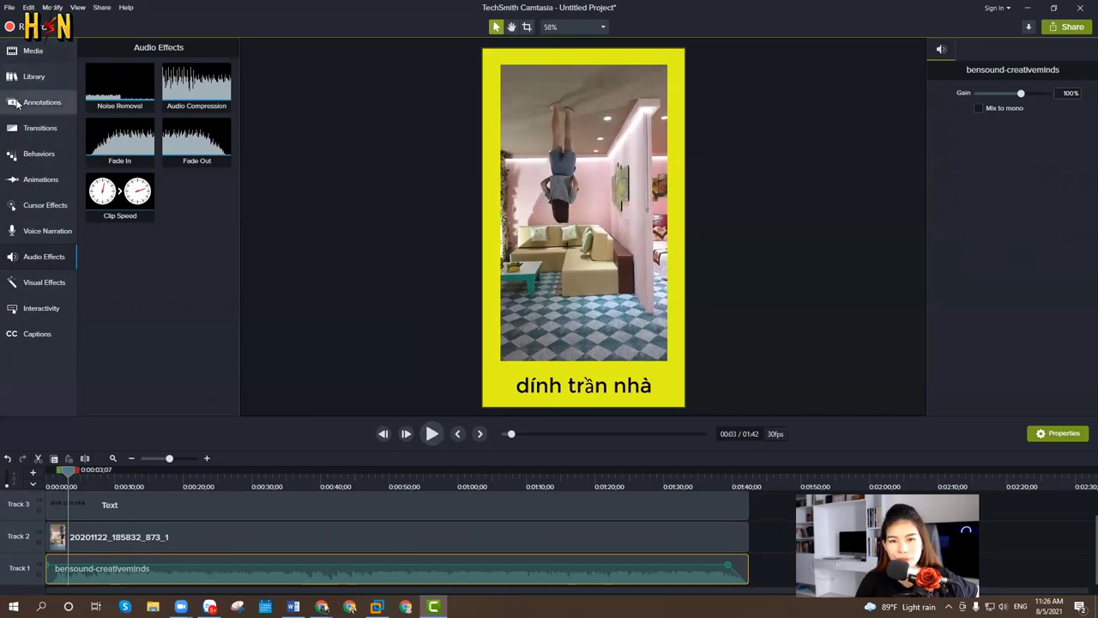
Apply the Drifting behavior to the text callout on Track 3 and preview the caption's animation
left_click(19, 103)
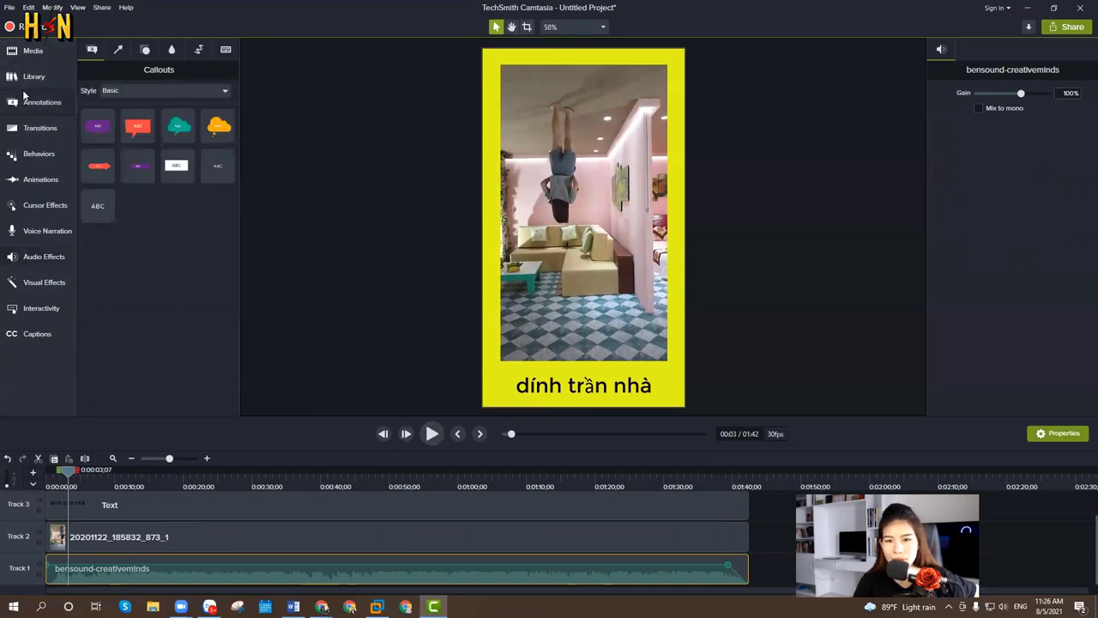
left_click(33, 154)
left_click_drag(120, 137, 107, 512)
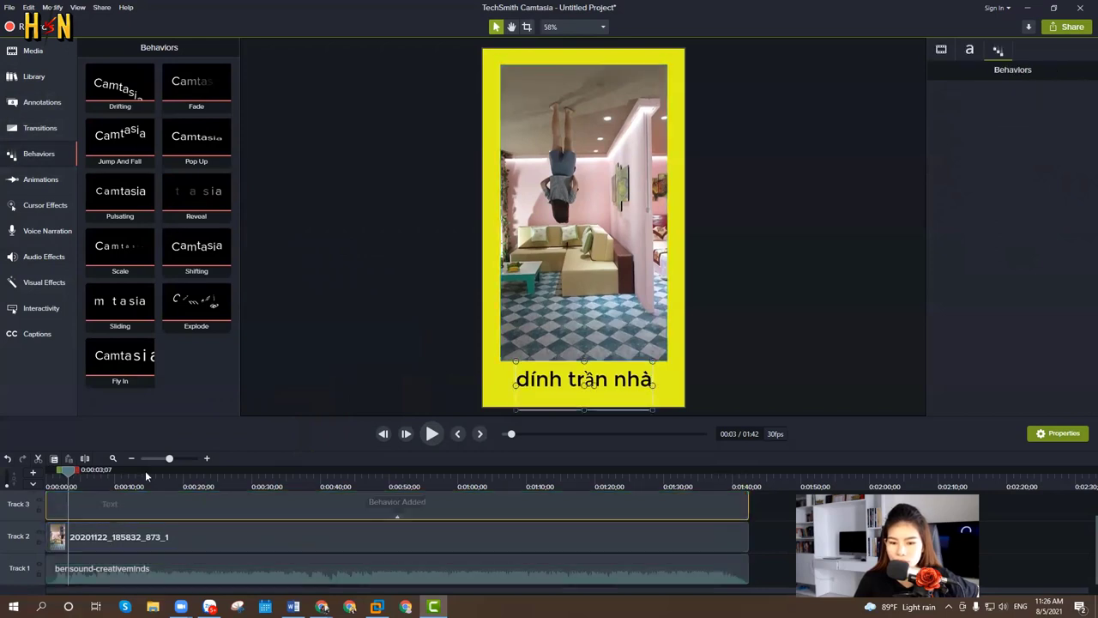
left_click(431, 434)
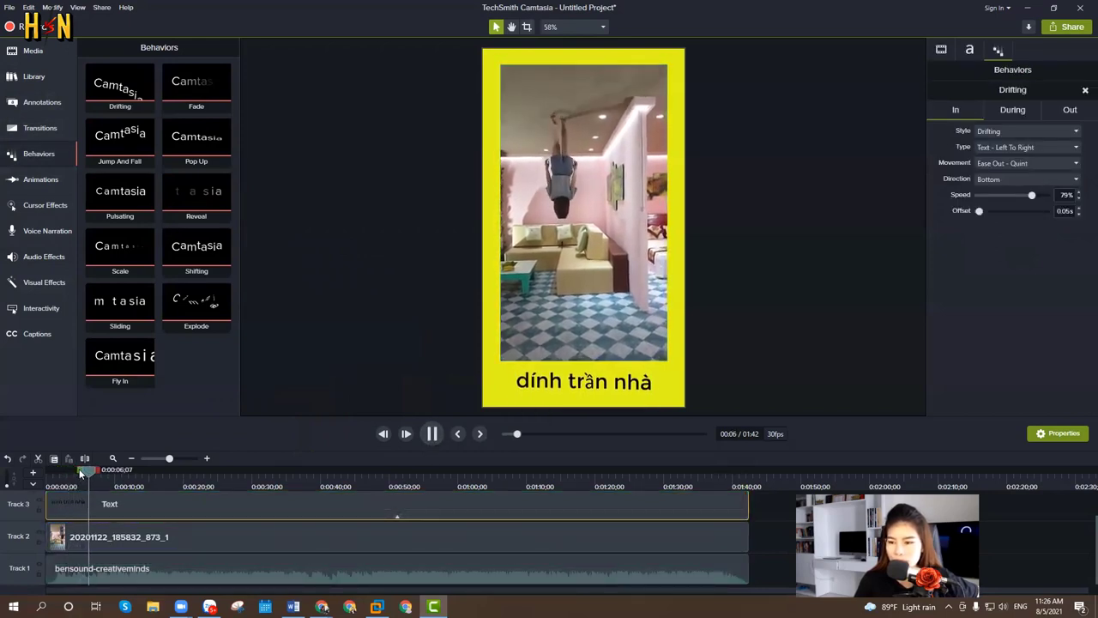
left_click(432, 433)
left_click(336, 528)
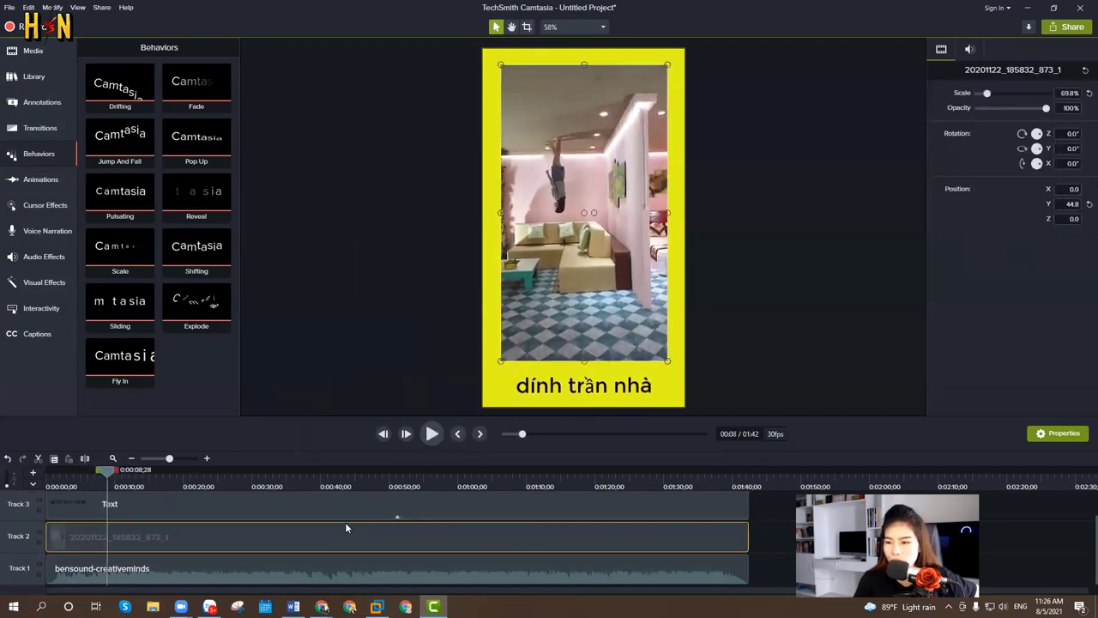
left_click(431, 434)
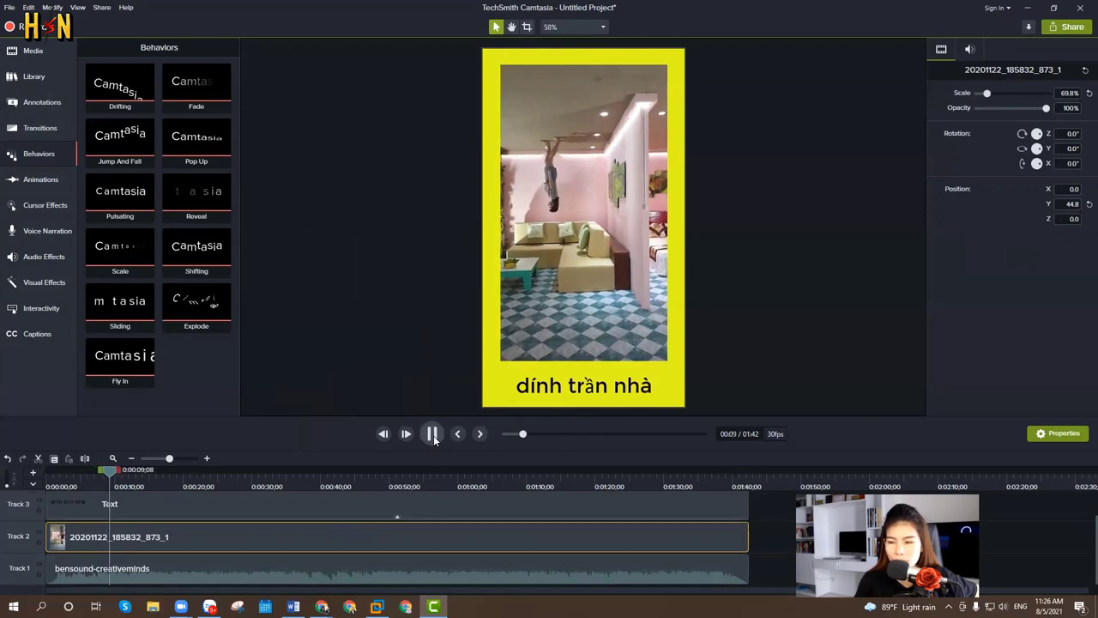
key("space")
left_click(36, 102)
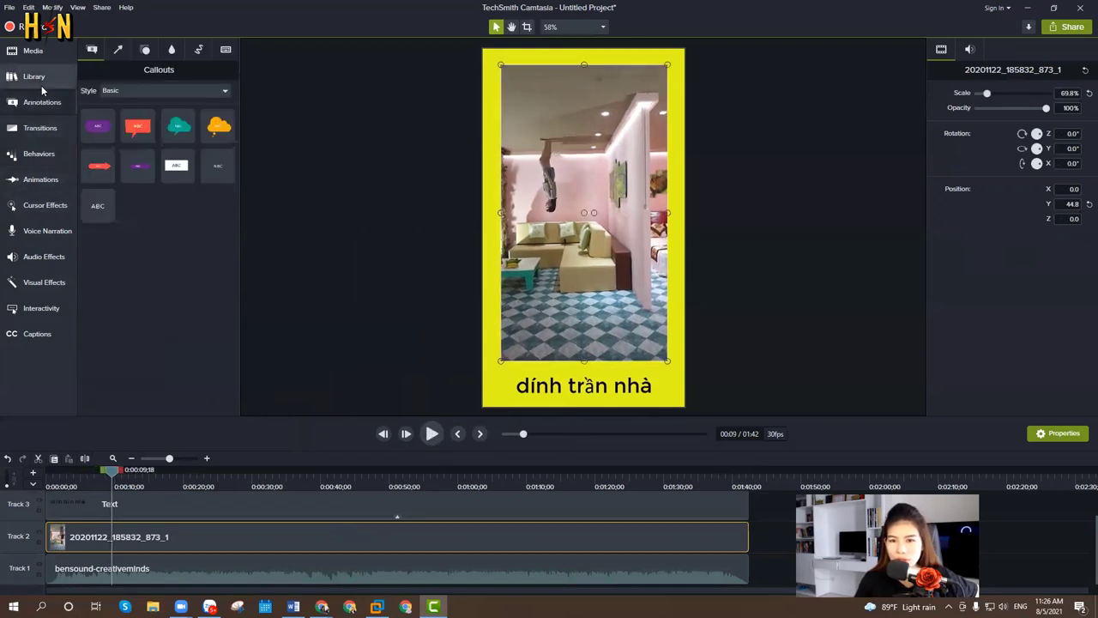
left_click(41, 78)
left_click(39, 282)
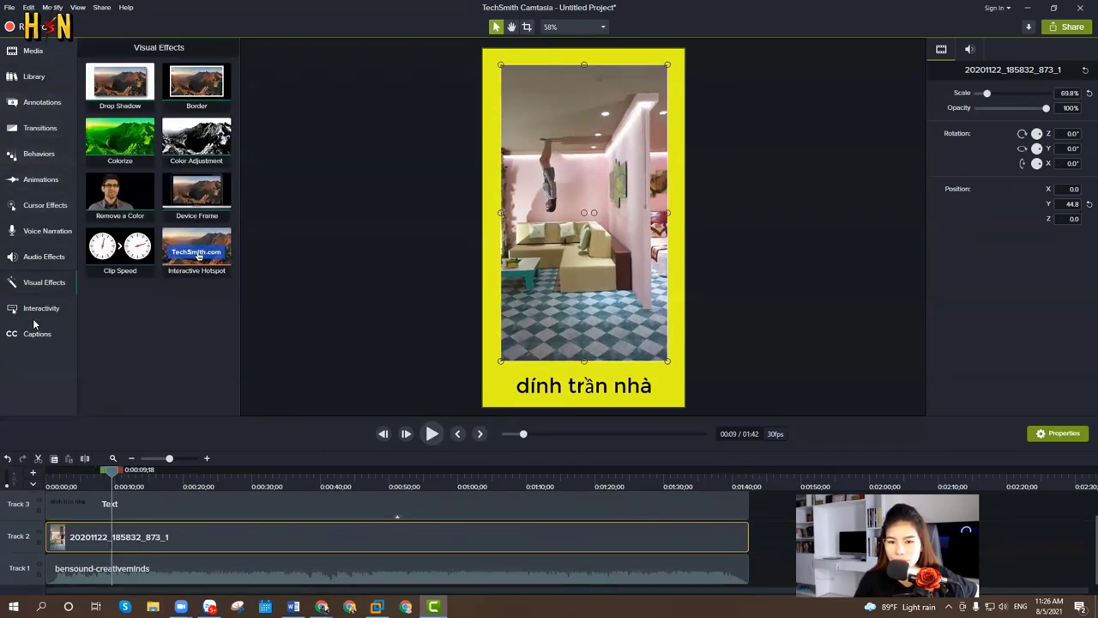
left_click(39, 301)
left_click(48, 282)
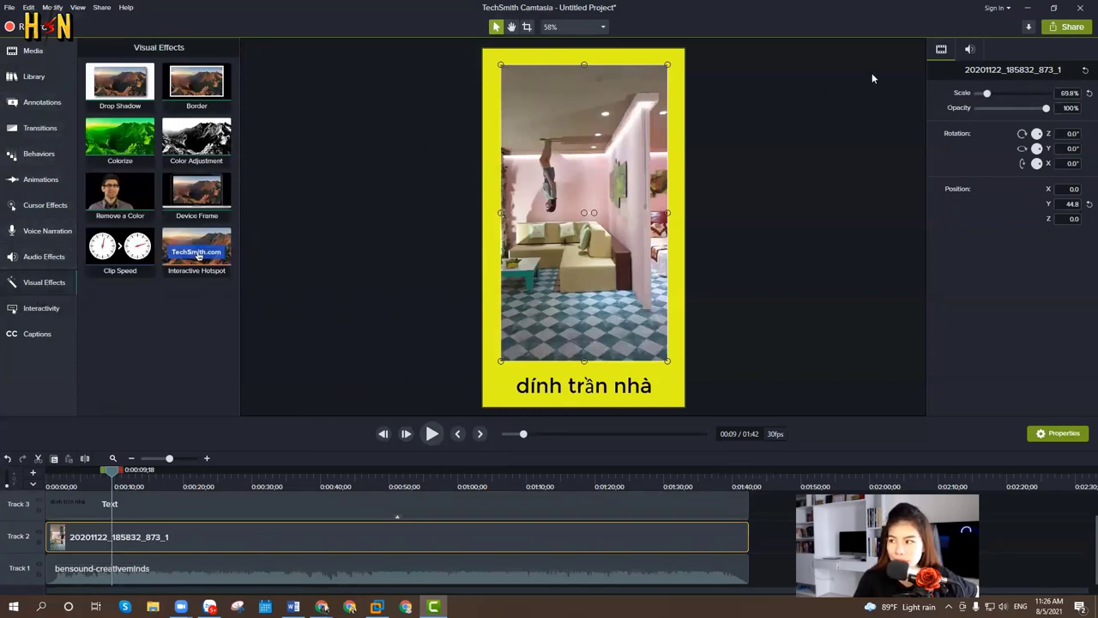
left_click(1069, 26)
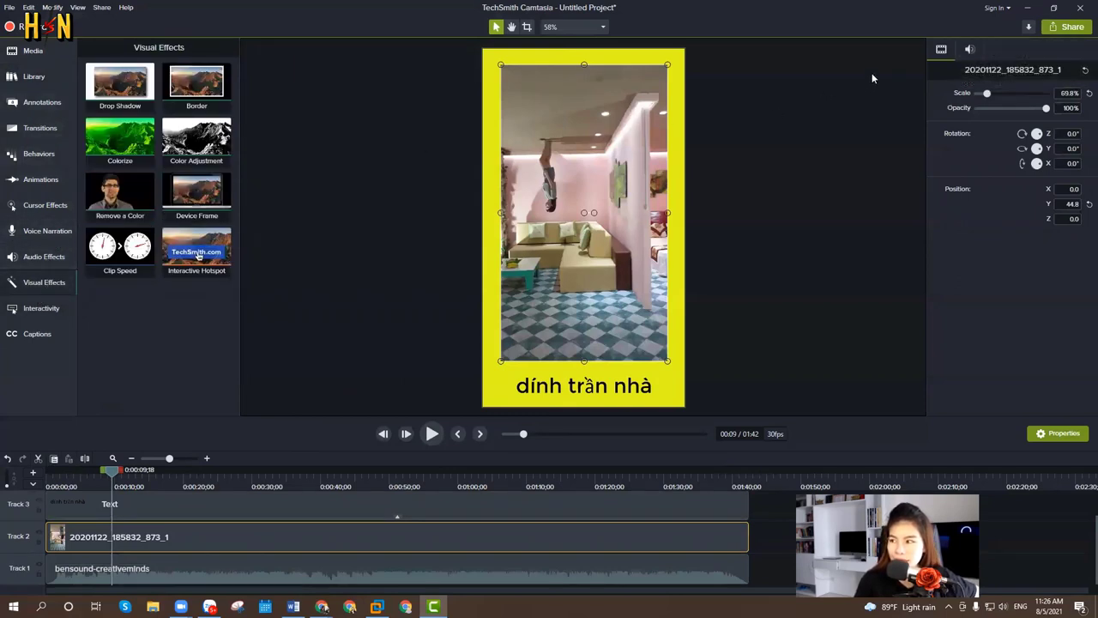
left_click(1038, 54)
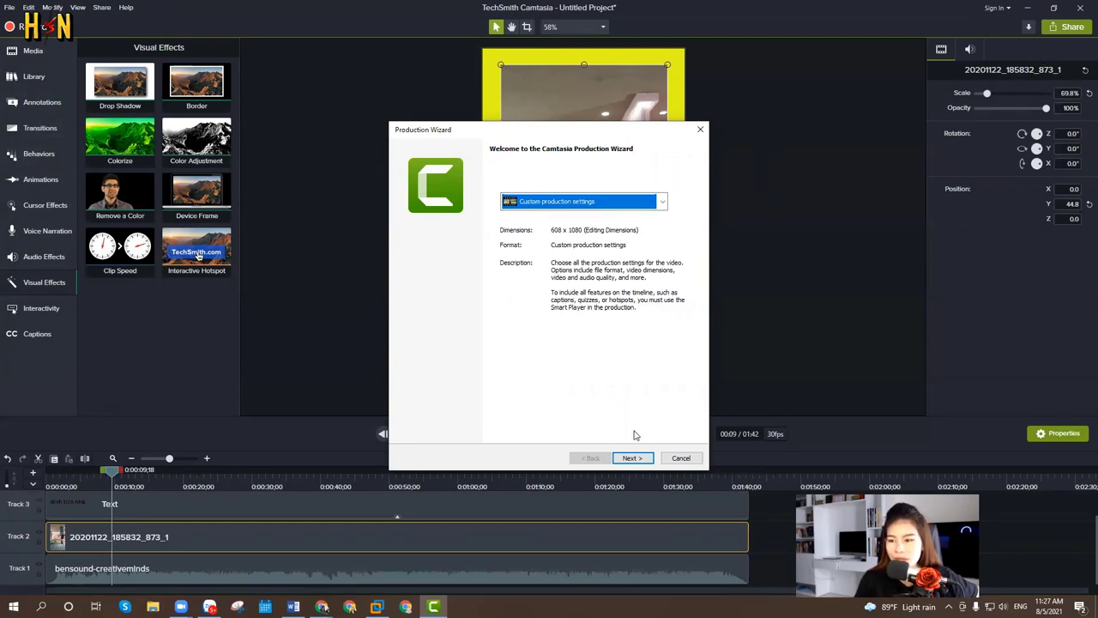
left_click(632, 458)
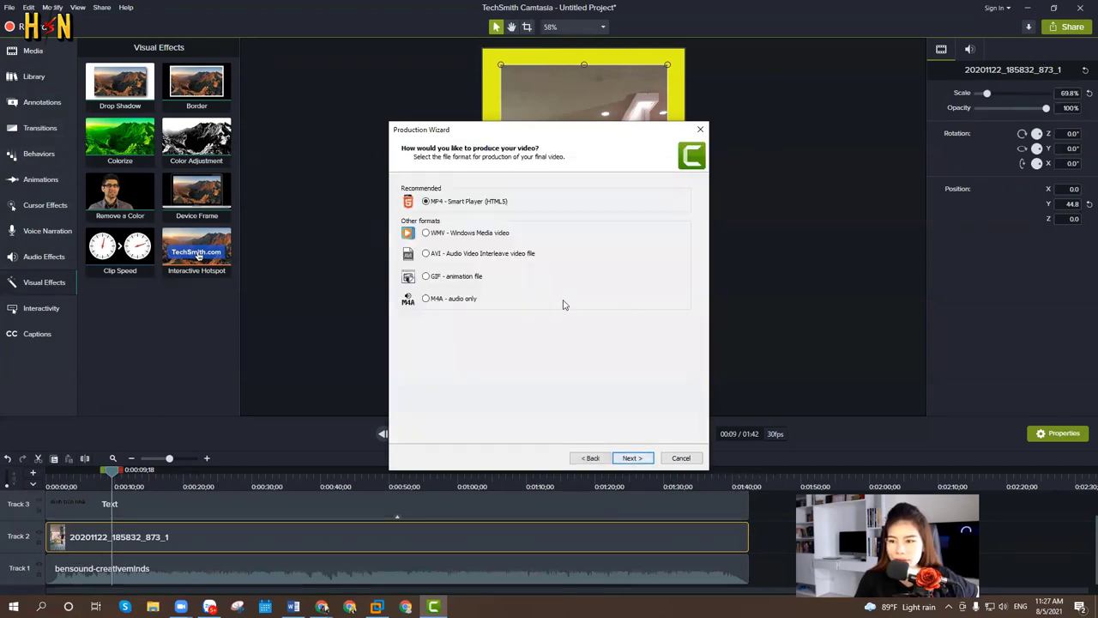
left_click(702, 133)
Start a local file production using the "MP4 with Smart Player (up to 1080p)" preset
left_click(1067, 27)
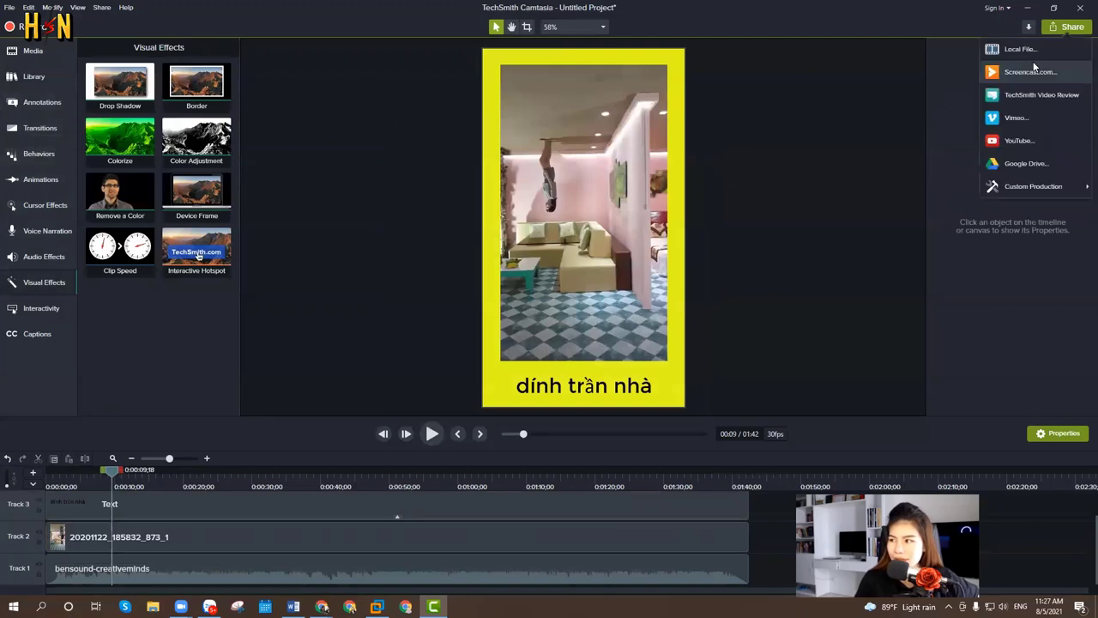
left_click(1040, 49)
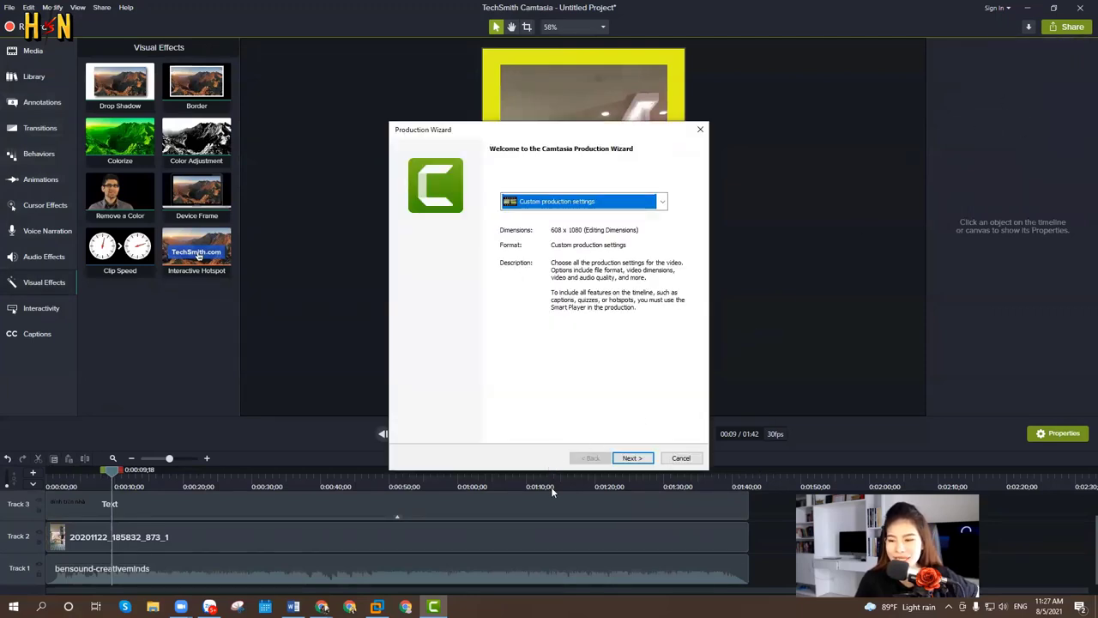
left_click(593, 201)
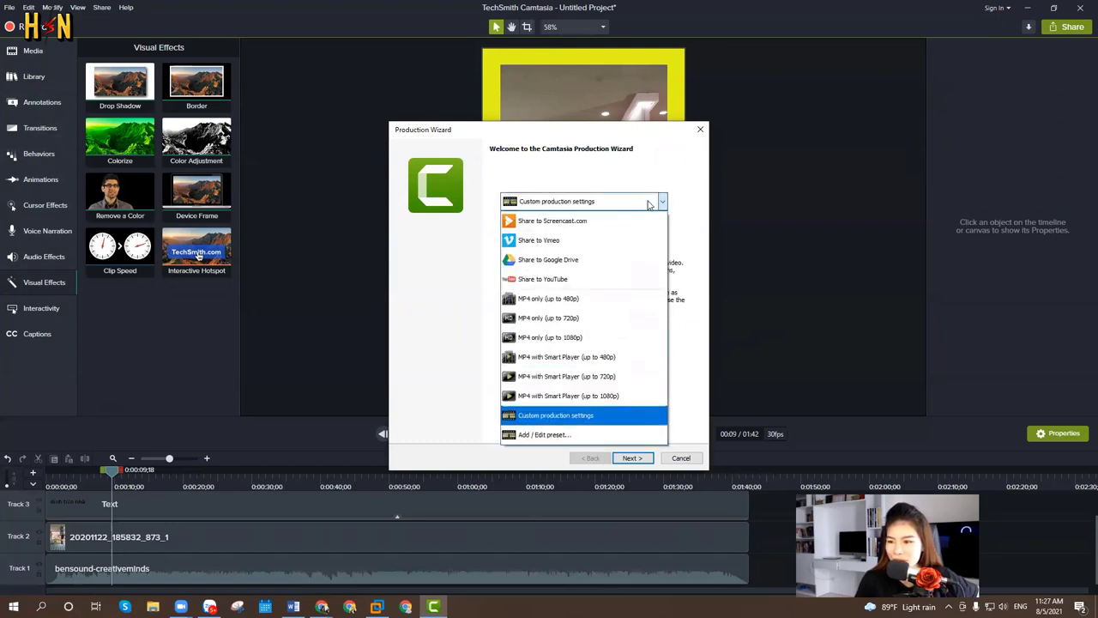
left_click(604, 396)
left_click(633, 457)
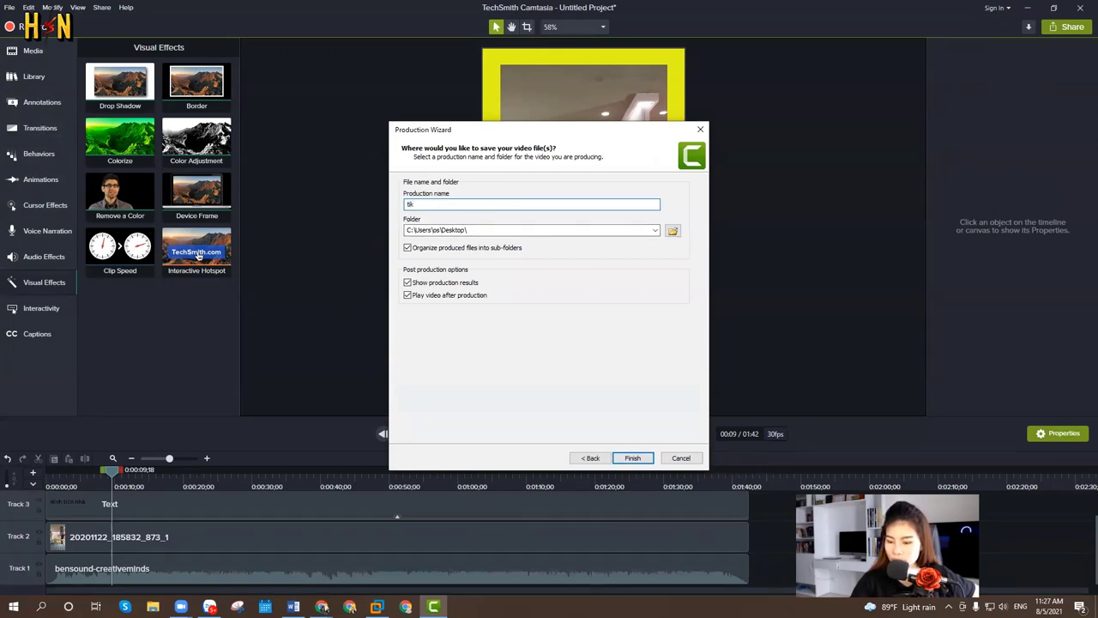
Name the production "tiktok", keep the Desktop as its folder, and start rendering
key("Return")
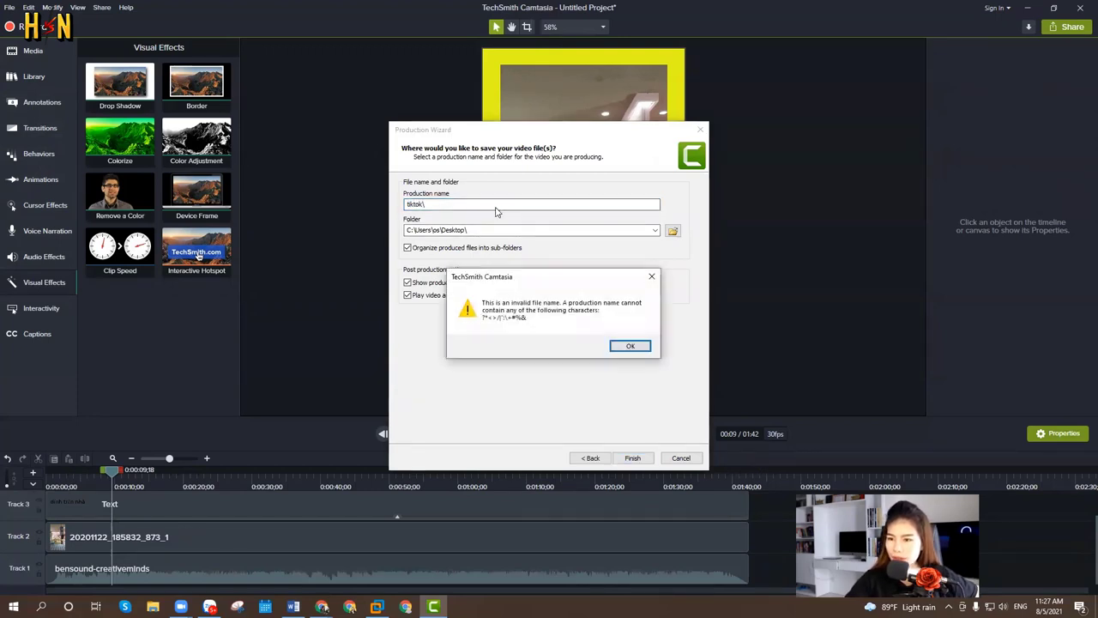
left_click(653, 278)
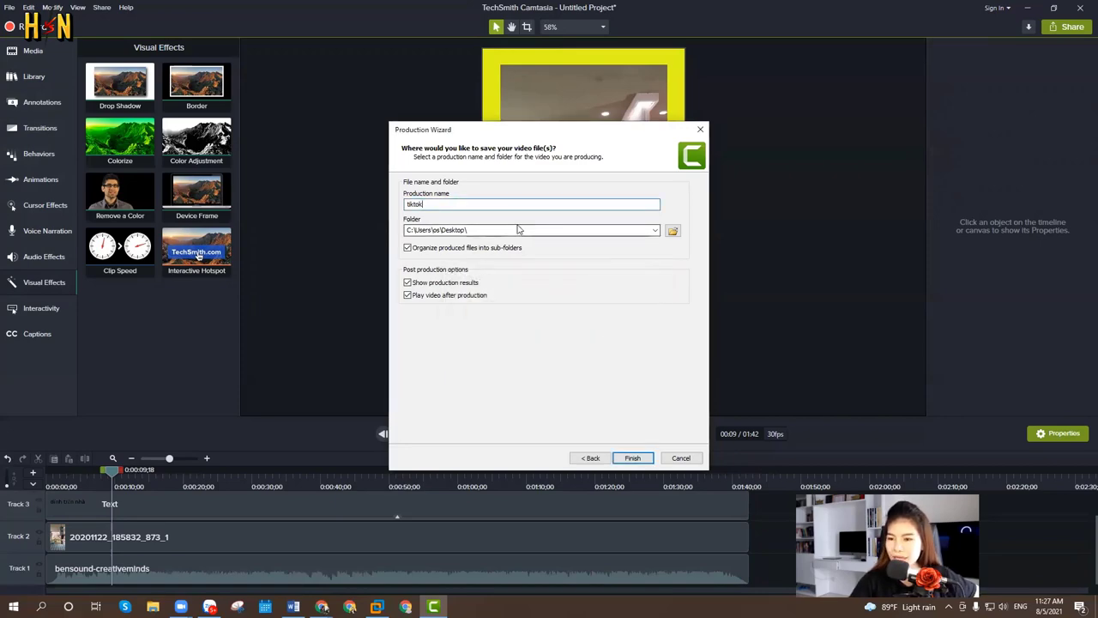
key("Return")
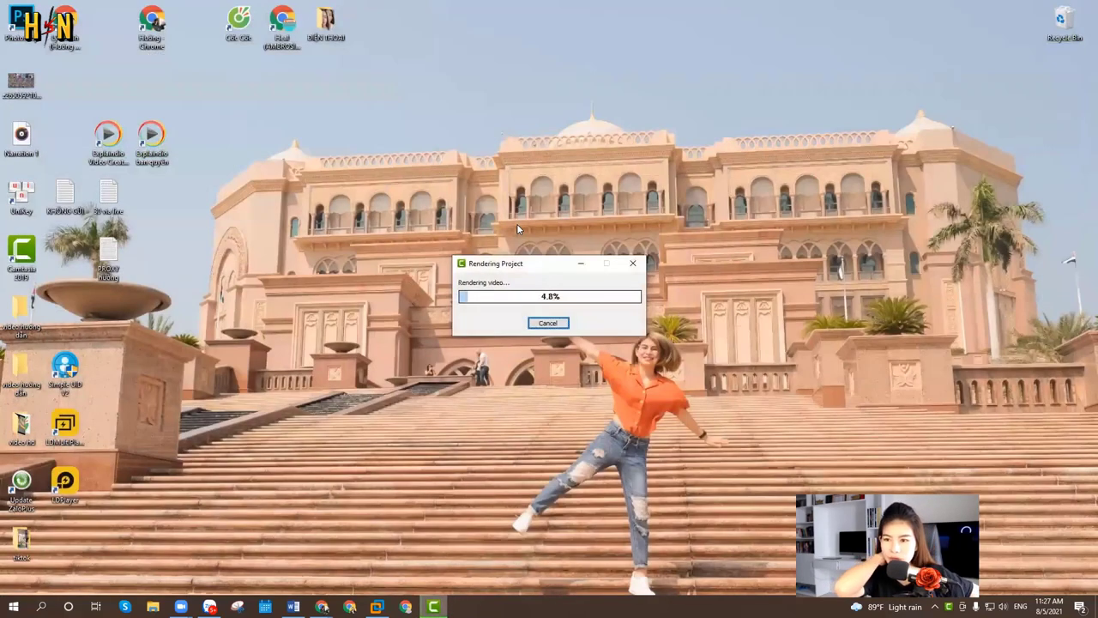